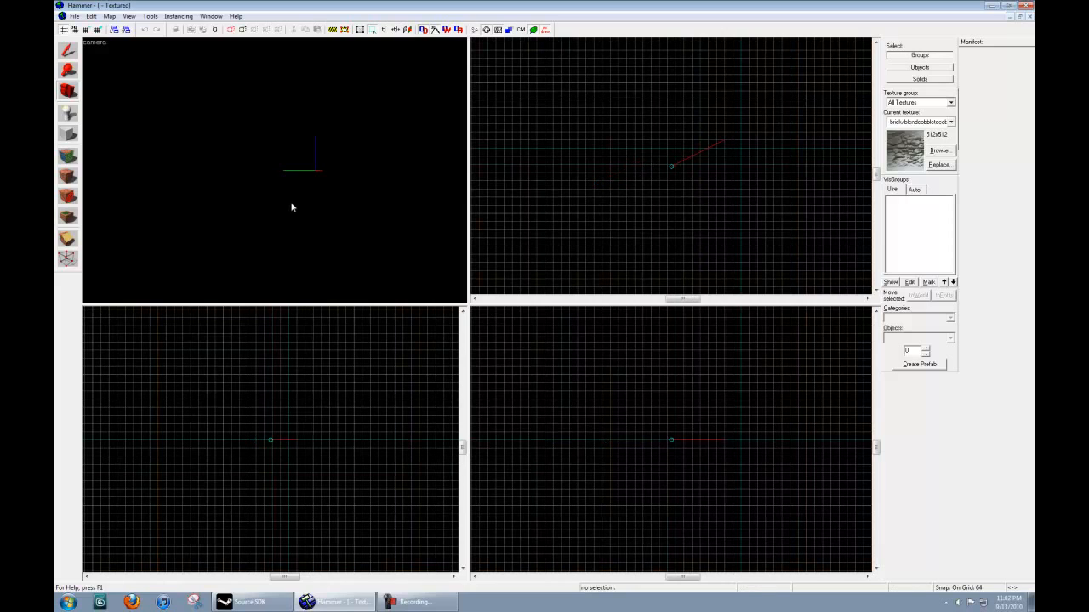
pyautogui.press('w')
pyautogui.press('z')
pyautogui.press('w')
pyautogui.press('w')
pyautogui.press('w')
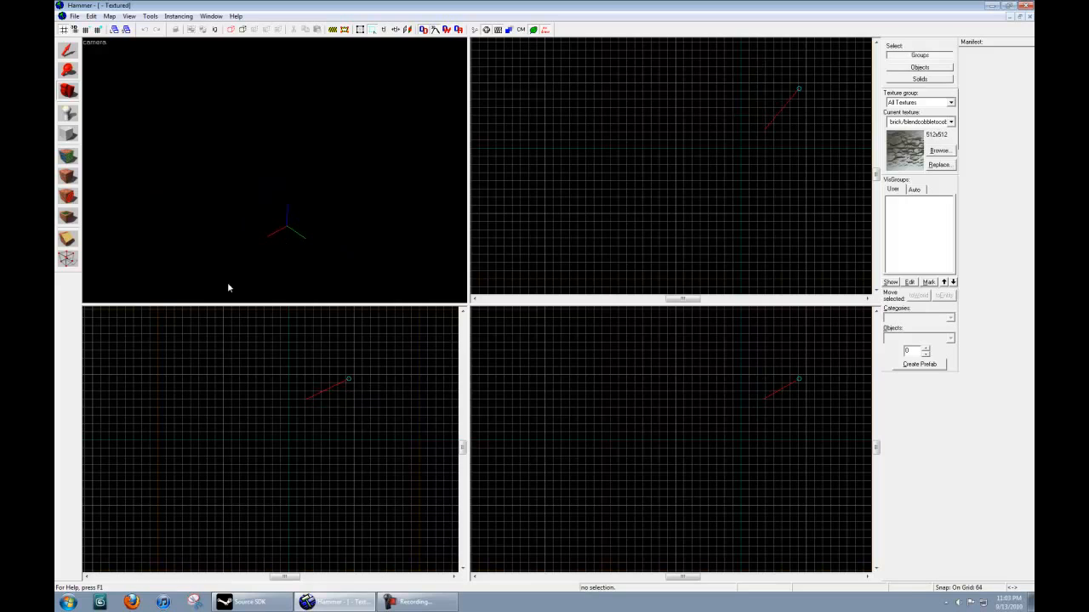
# Create a 1536 × 1536 × 64 block primitive as the floor, with its top face on the horizontal zero line.
pyautogui.click(70, 134)
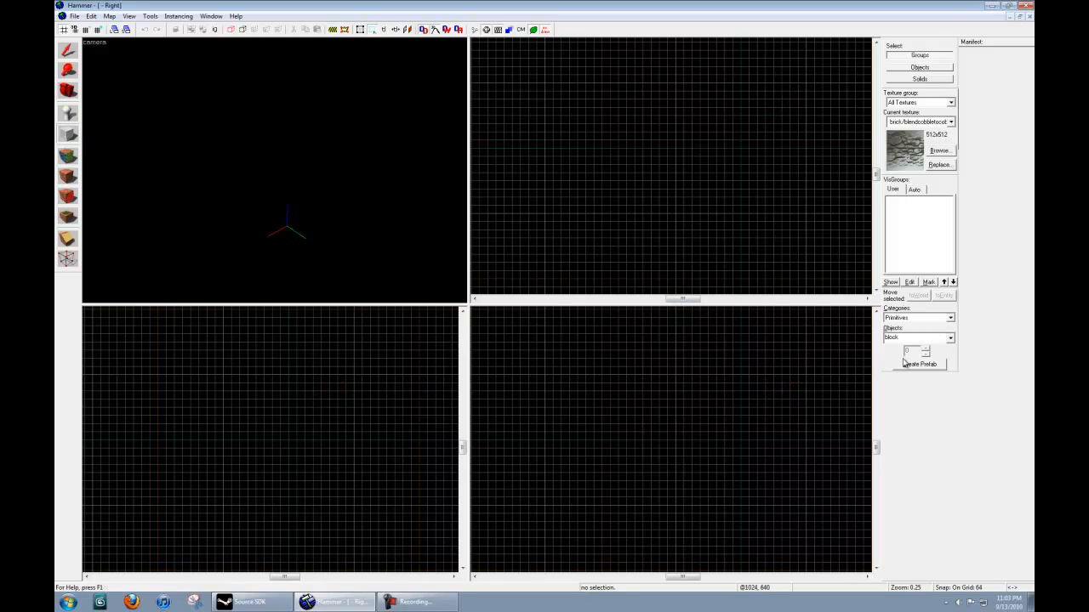
pyautogui.click(952, 340)
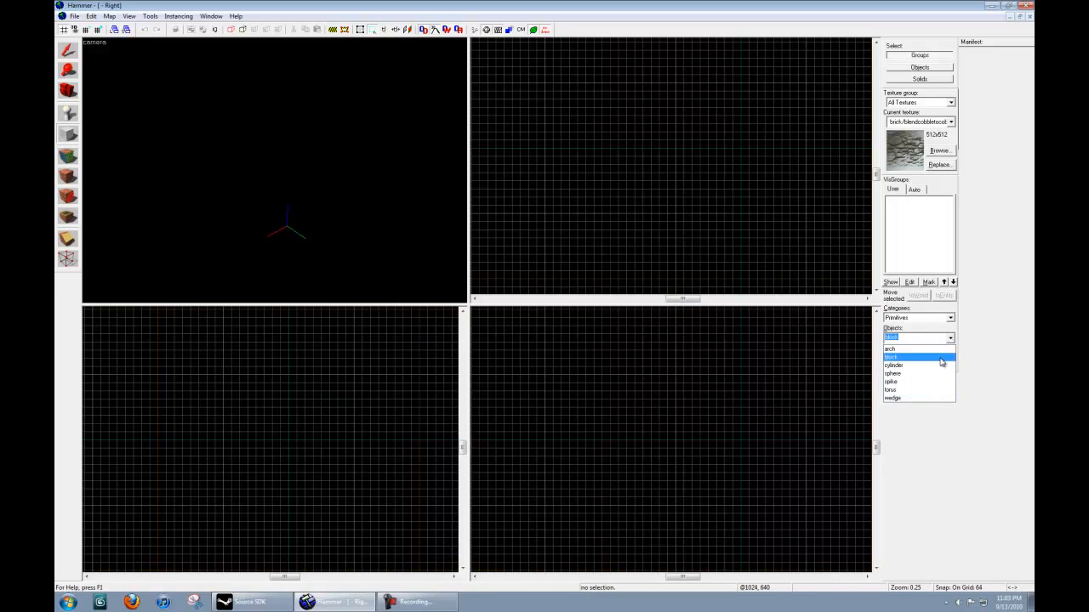
pyautogui.click(940, 359)
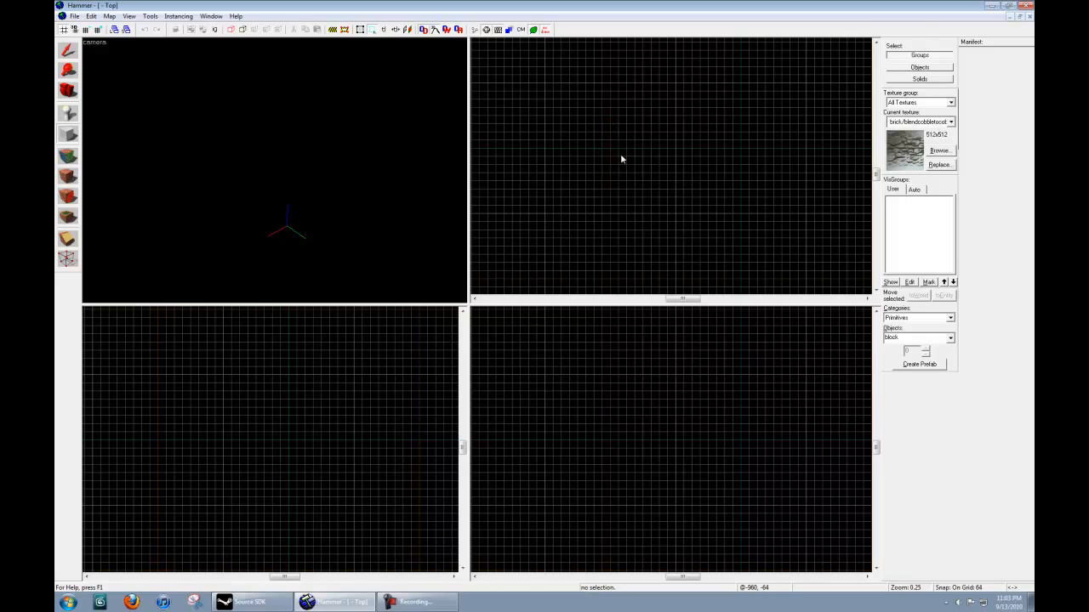
pyautogui.press('z')
pyautogui.moveTo(545, 85); pyautogui.dragTo(744, 281)
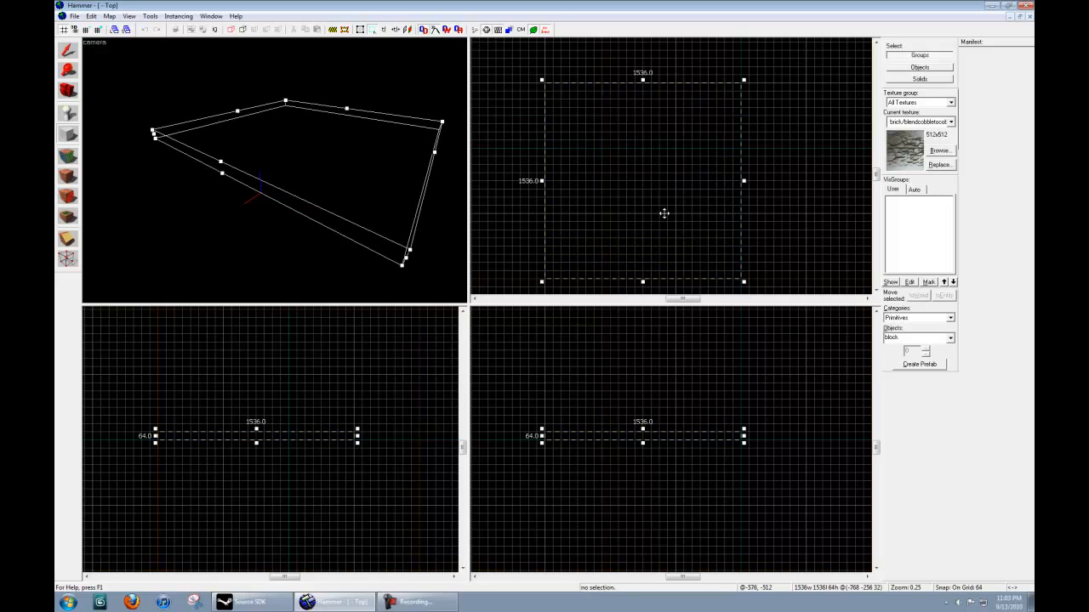
pyautogui.moveTo(664, 213); pyautogui.dragTo(725, 213)
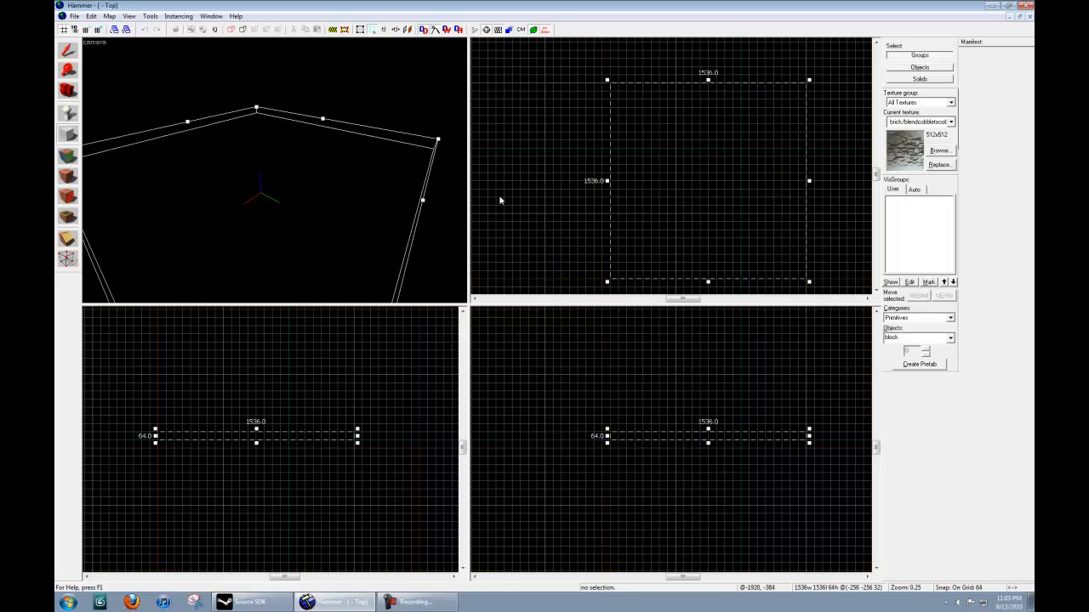
pyautogui.moveTo(671, 438)
pyautogui.mouseDown()
pyautogui.moveTo(669, 501)
pyautogui.moveTo(673, 445)
pyautogui.mouseUp()
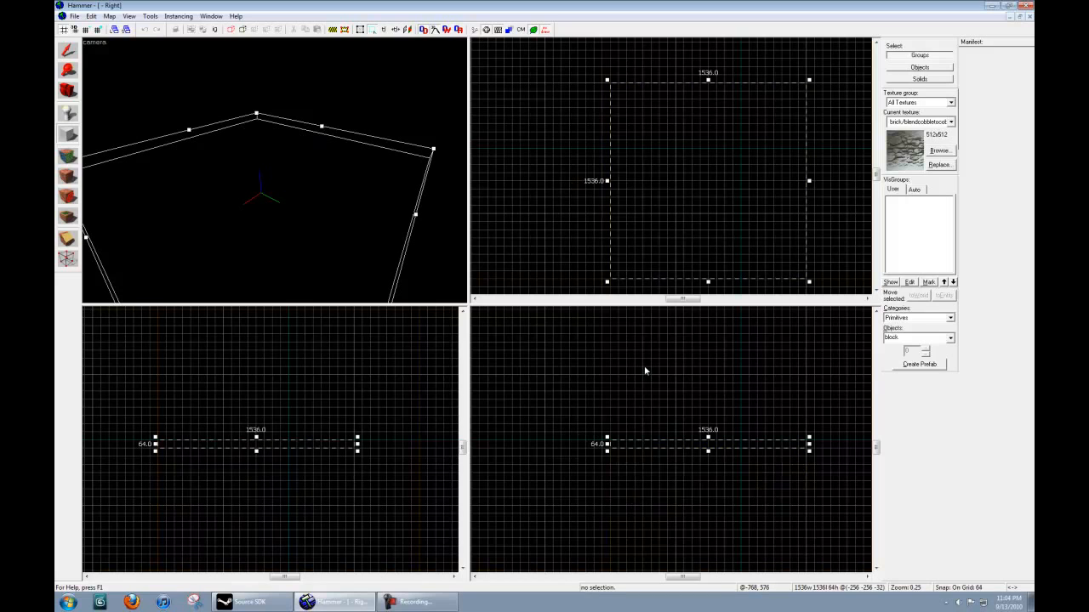
pyautogui.press('Return')
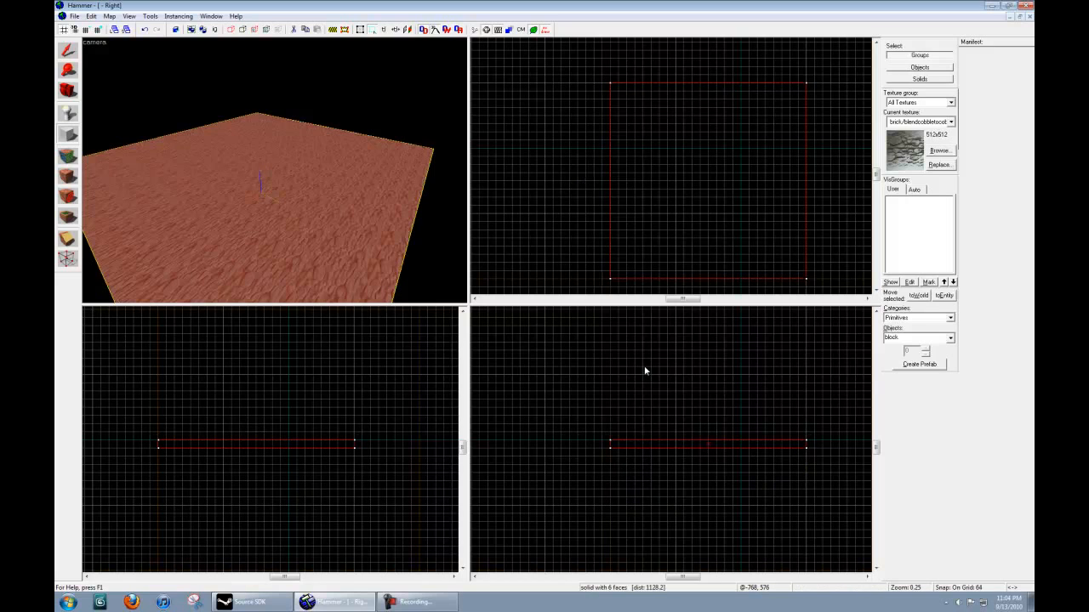
# Inspect the new floor block from several angles in the 3D view.
pyautogui.press('z')
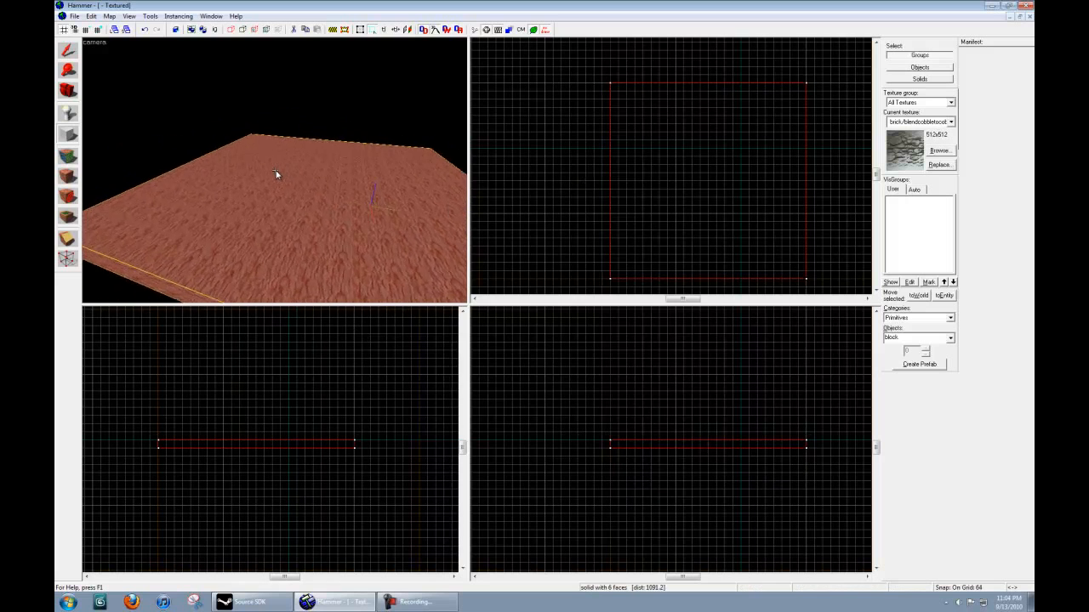
pyautogui.press('w')
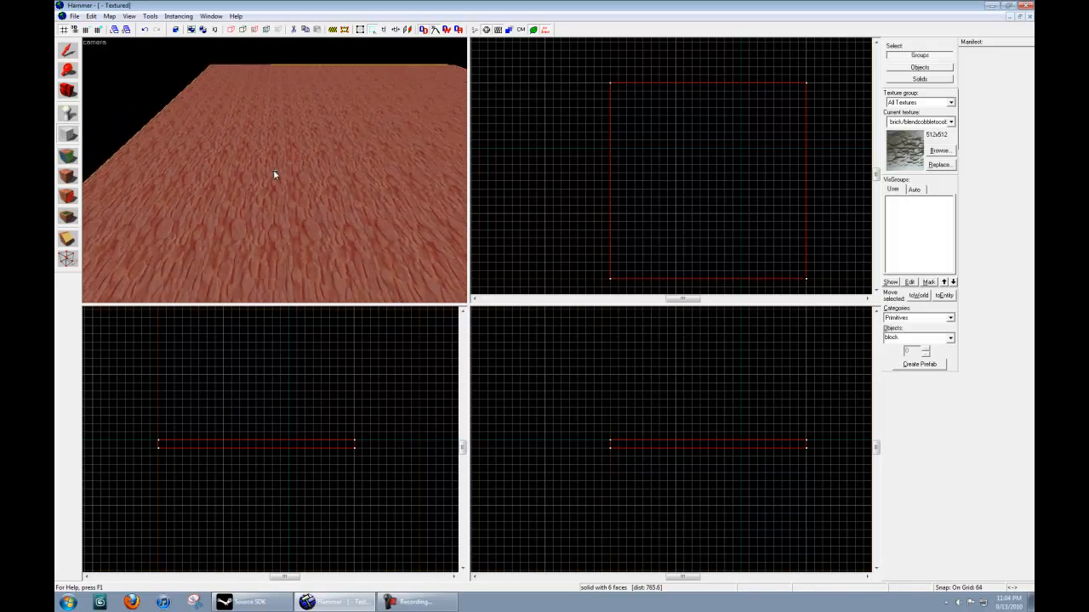
pyautogui.press('s')
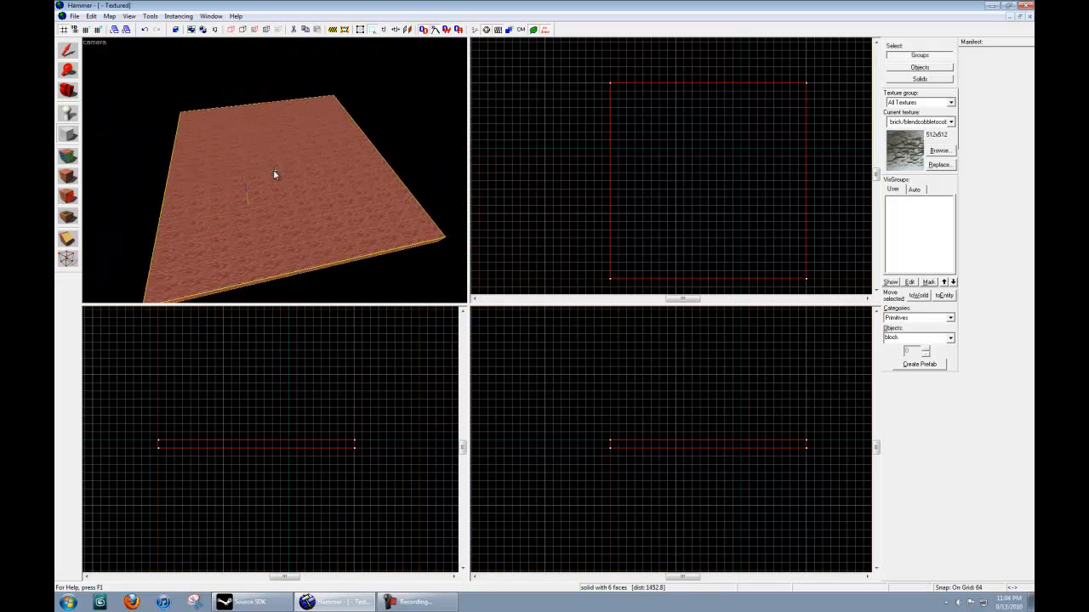
pyautogui.press('d')
pyautogui.press('w')
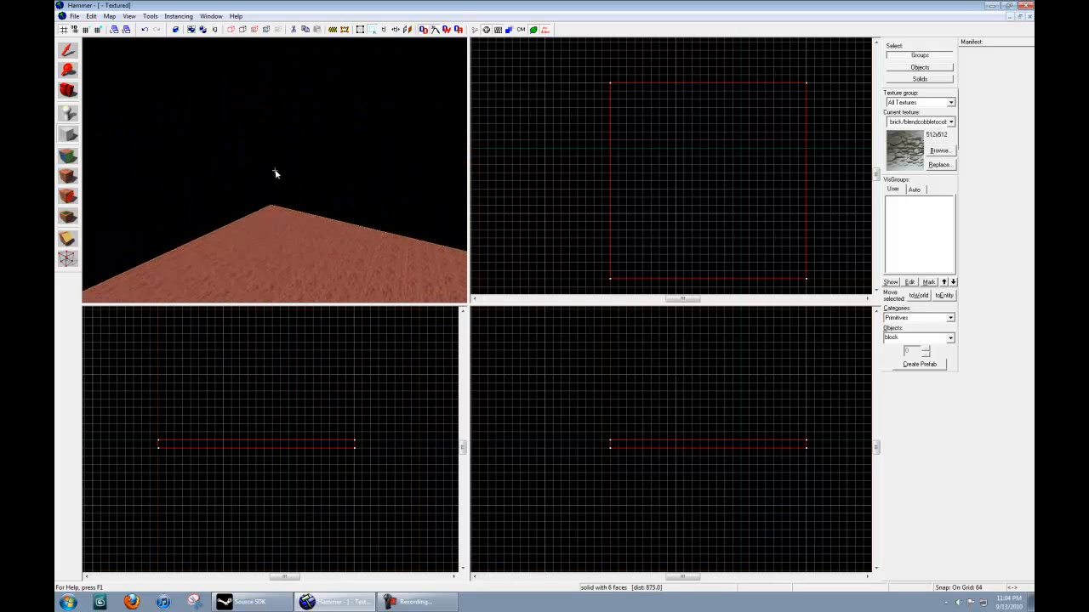
pyautogui.press('d')
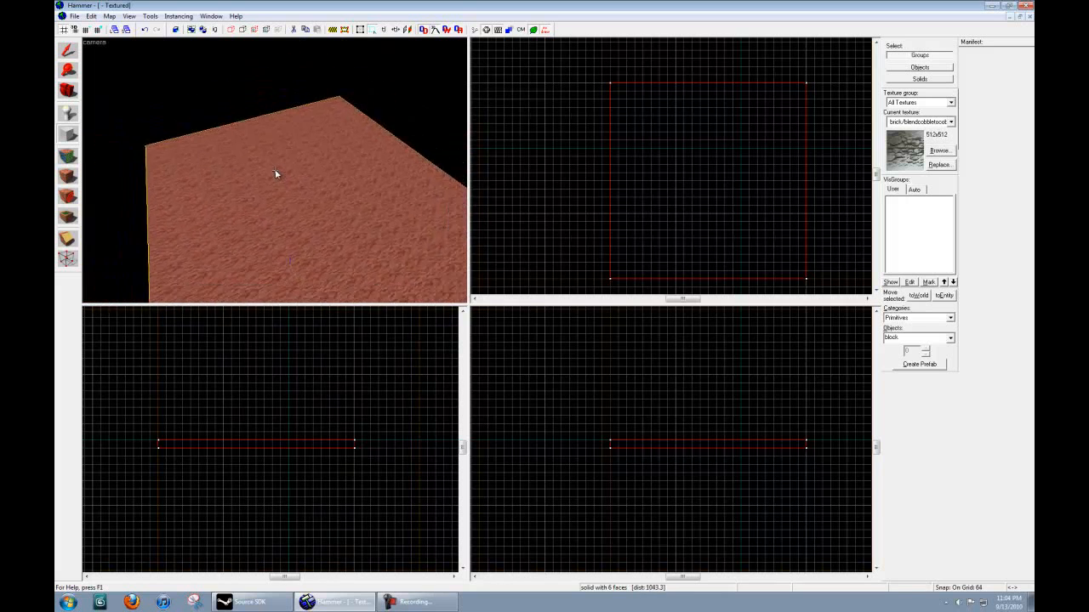
pyautogui.press('s')
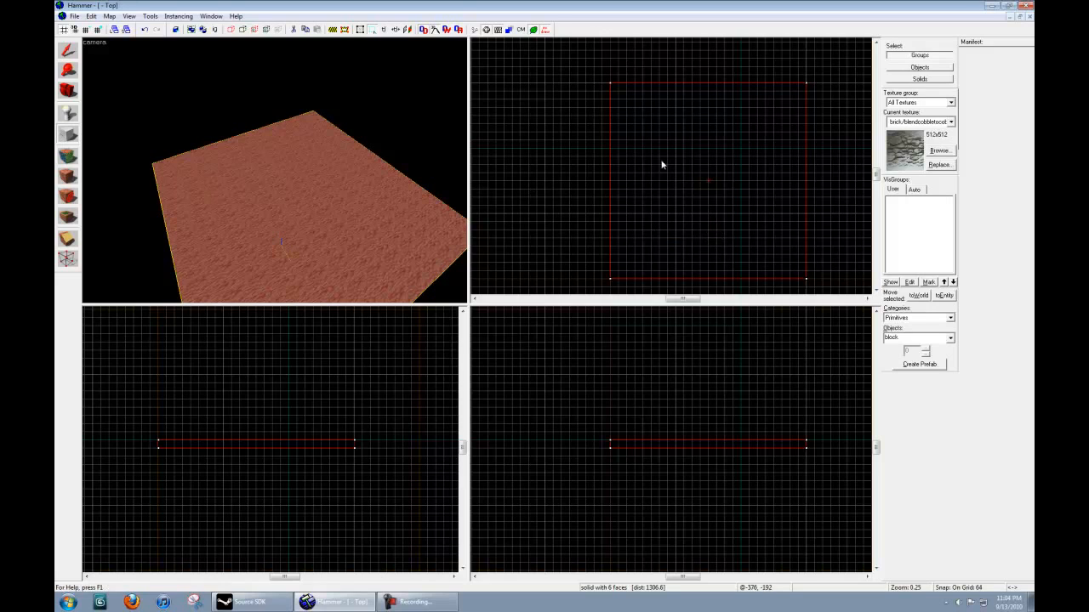
# Create a 64 × 1536 × 960 wall block standing on one edge of the floor.
pyautogui.moveTo(611, 87)
pyautogui.mouseDown()
pyautogui.moveTo(622, 100)
pyautogui.moveTo(638, 284)
pyautogui.moveTo(620, 280)
pyautogui.mouseUp()
pyautogui.moveTo(614, 429); pyautogui.dragTo(614, 315)
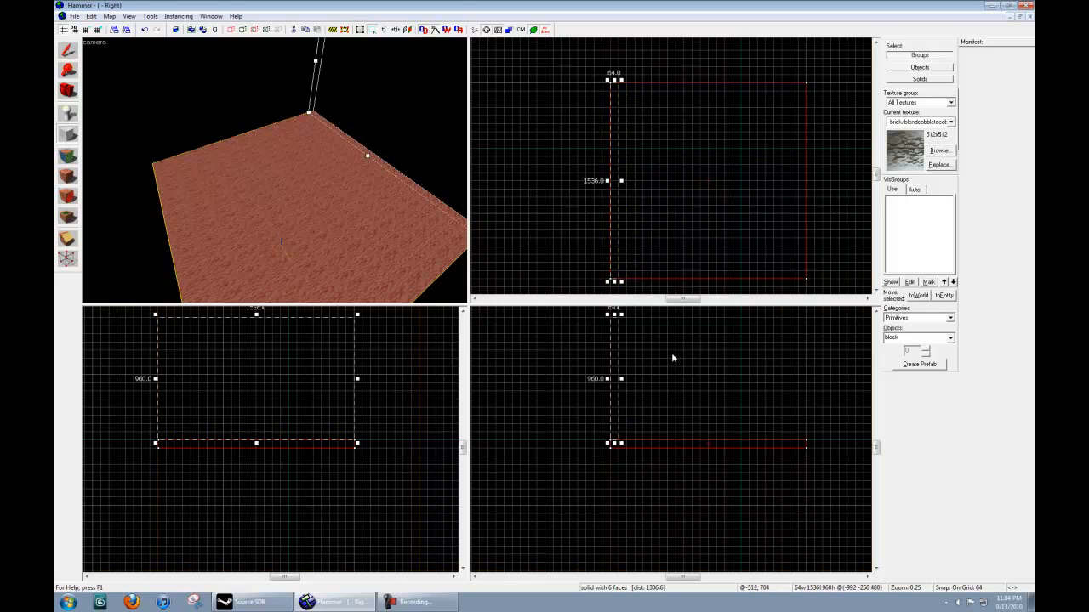
pyautogui.moveTo(674, 359); pyautogui.dragTo(631, 448, button='middle')
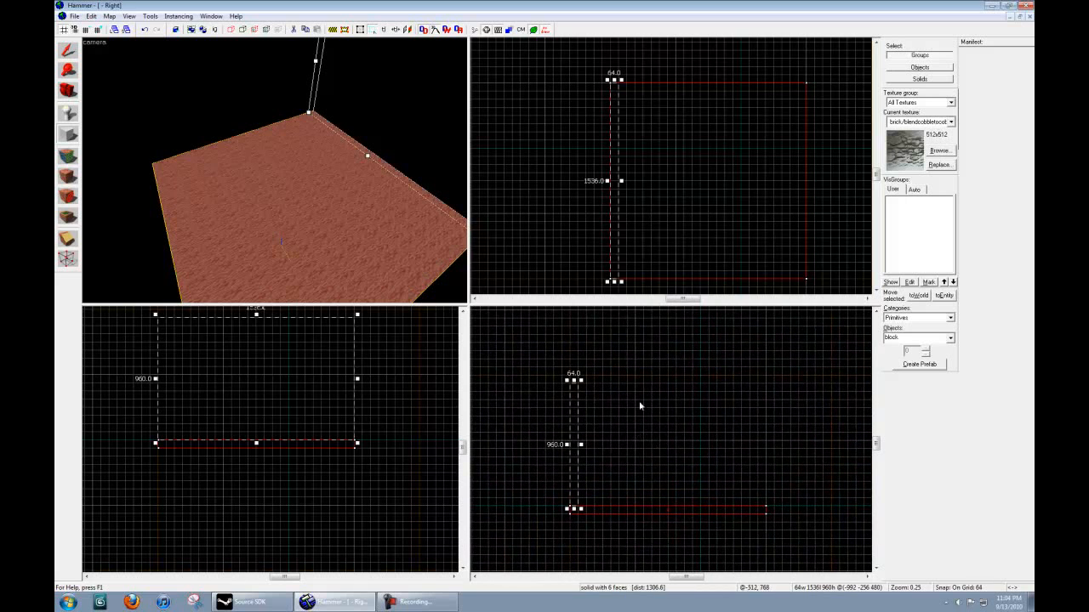
pyautogui.moveTo(407, 358); pyautogui.dragTo(395, 403, button='middle')
pyautogui.moveTo(676, 356)
pyautogui.mouseDown(button='middle')
pyautogui.moveTo(695, 393)
pyautogui.moveTo(683, 323)
pyautogui.moveTo(658, 352)
pyautogui.moveTo(678, 362)
pyautogui.mouseUp(button='middle')
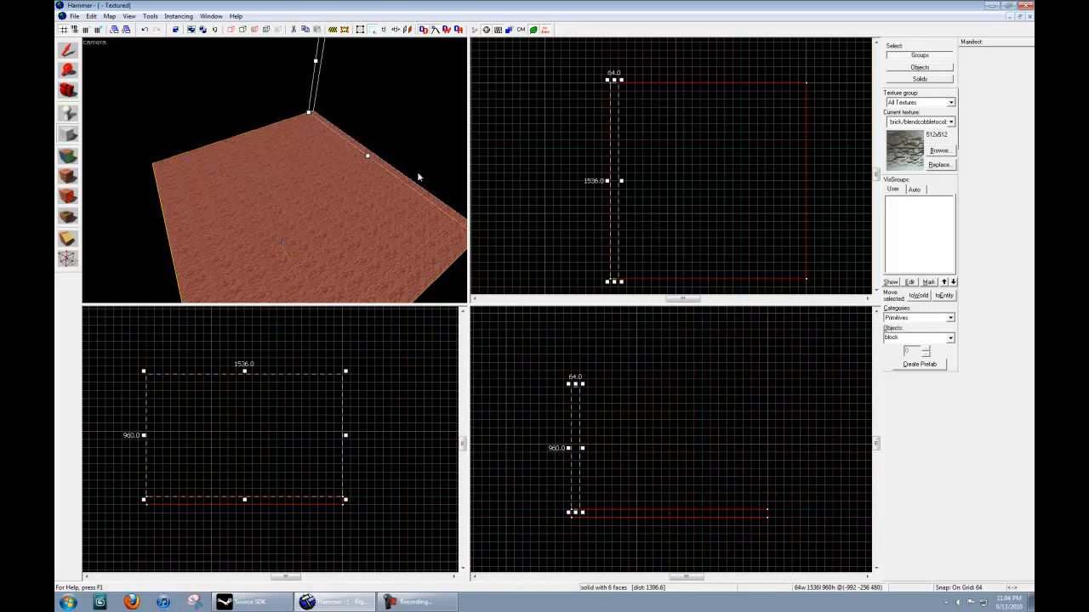
pyautogui.press('Return')
# Copy the wall to the opposite floor edge and enclose the two remaining sides with 1408 × 64 × 960 walls.
pyautogui.hotkey('shift', 's')
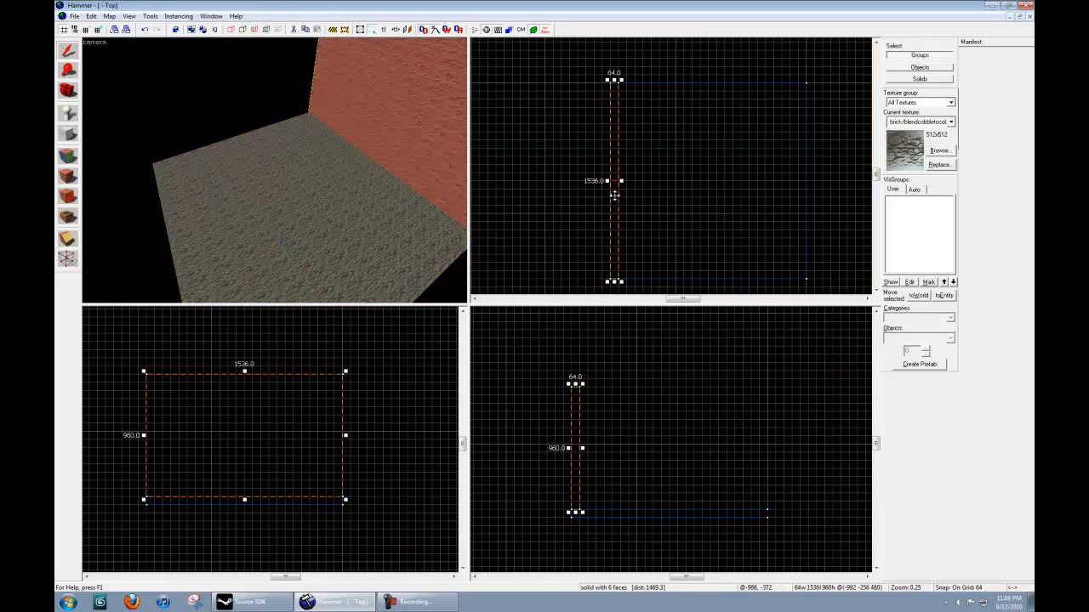
pyautogui.keyDown('shift'); pyautogui.moveTo(615, 195); pyautogui.dragTo(709, 187); pyautogui.keyUp('shift')
pyautogui.moveTo(704, 281)
pyautogui.mouseDown()
pyautogui.moveTo(705, 91)
pyautogui.moveTo(802, 87)
pyautogui.mouseUp()
pyautogui.moveTo(699, 88)
pyautogui.mouseDown()
pyautogui.moveTo(618, 87)
pyautogui.moveTo(655, 121)
pyautogui.moveTo(658, 271)
pyautogui.mouseUp()
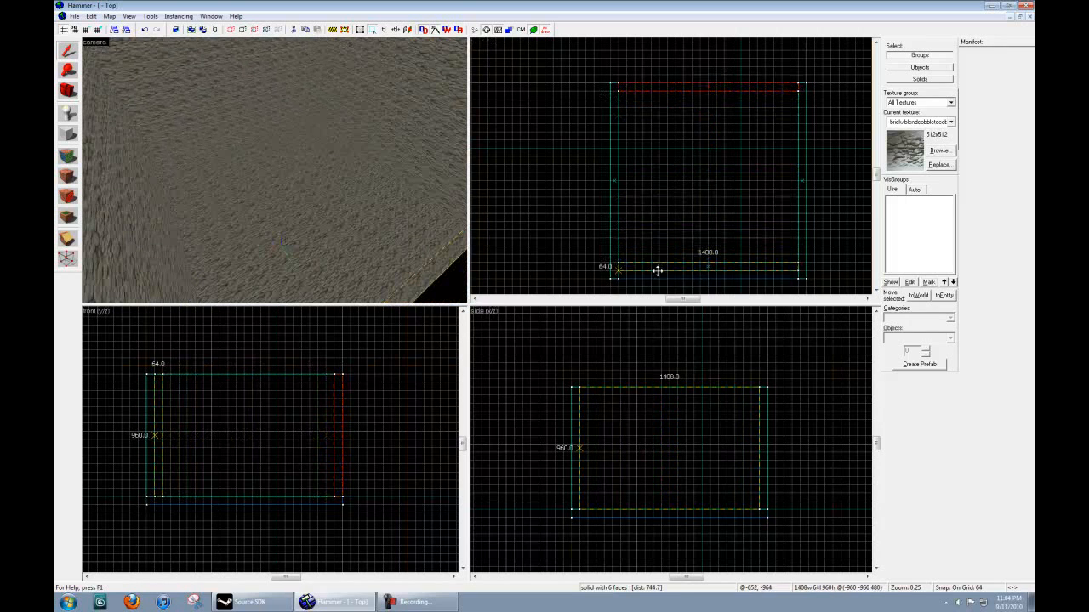
# Copy the floor block up onto the tops of the walls as the room's ceiling.
pyautogui.click(710, 177)
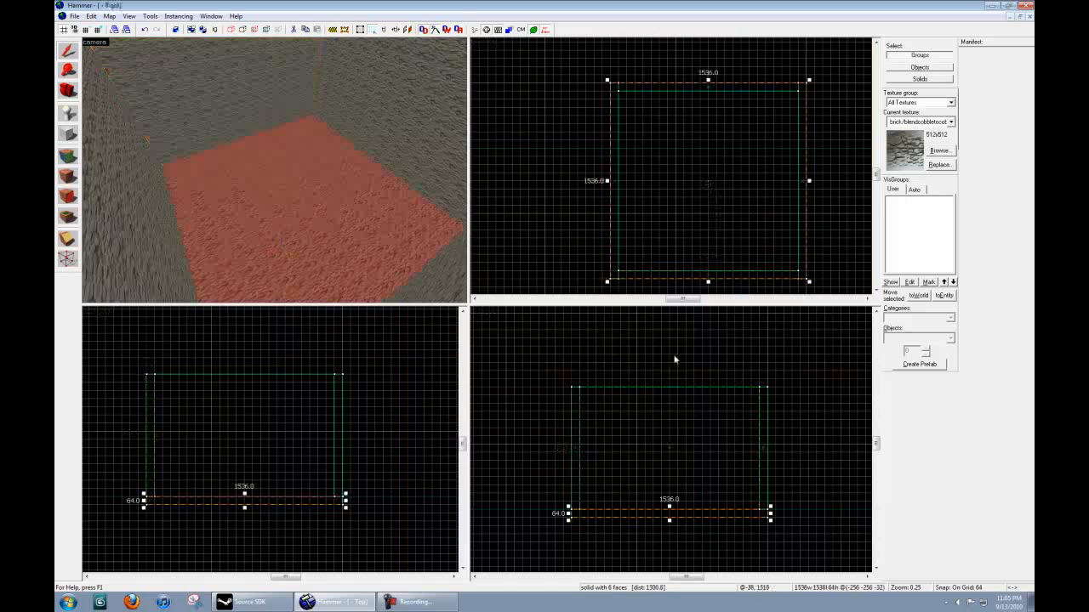
pyautogui.keyDown('shift'); pyautogui.moveTo(668, 513); pyautogui.dragTo(668, 384); pyautogui.keyUp('shift')
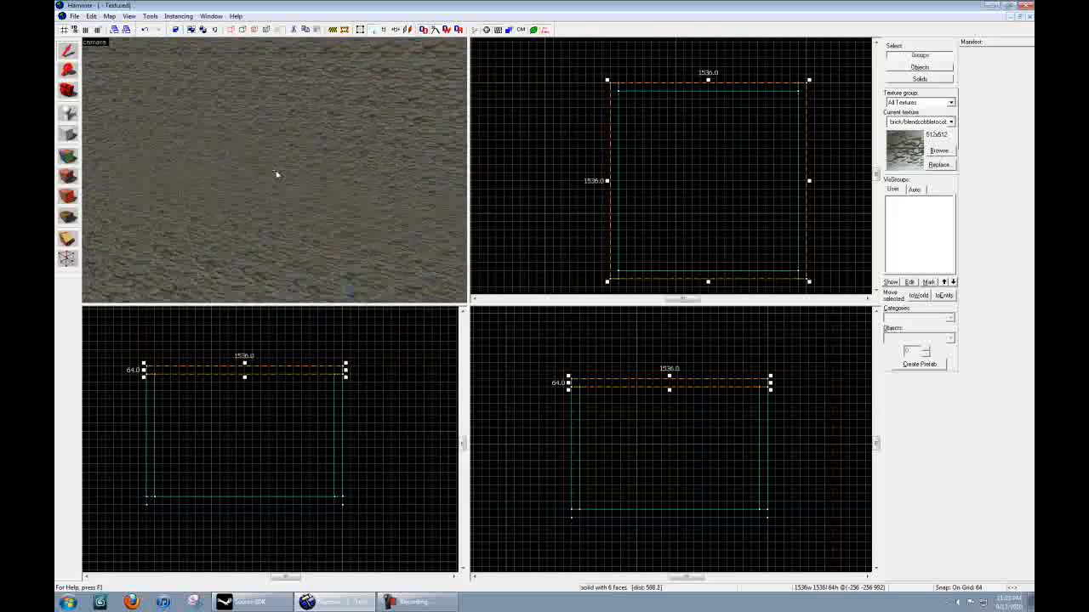
pyautogui.press('w')
pyautogui.press('s')
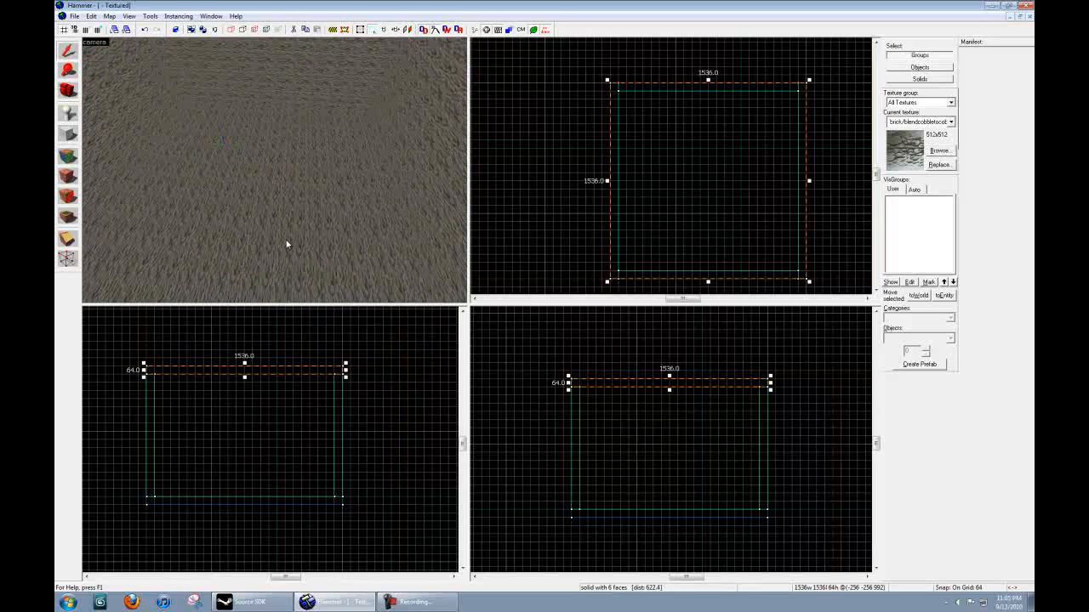
# Place an info_player_teamspawn entity on the floor near the middle of the room and view it up close.
pyautogui.click(68, 113)
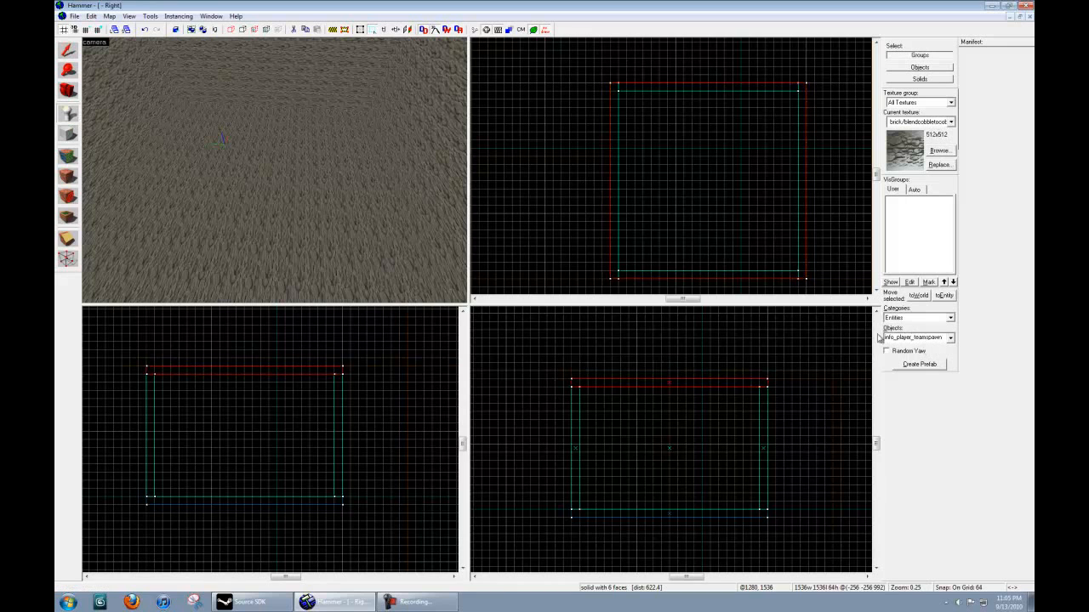
pyautogui.click(273, 205)
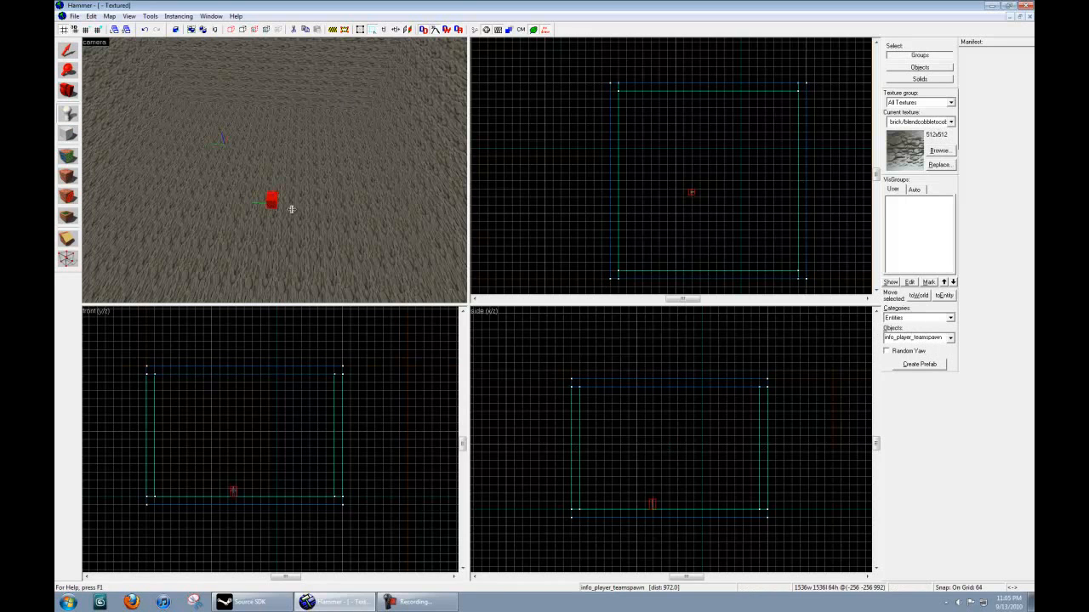
pyautogui.press('z')
pyautogui.press('w')
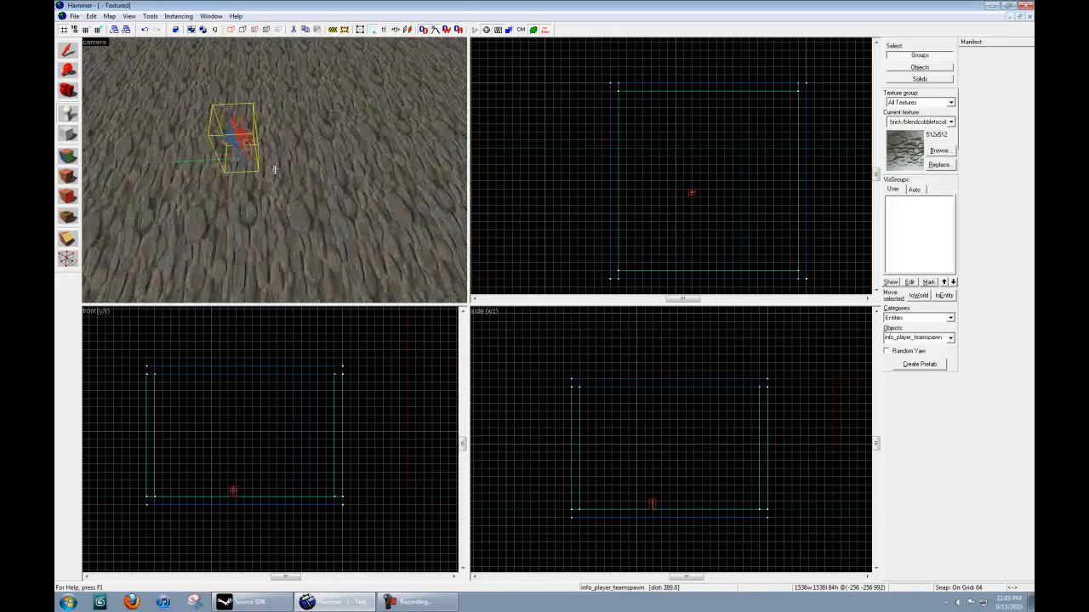
pyautogui.press('w')
pyautogui.press('z')
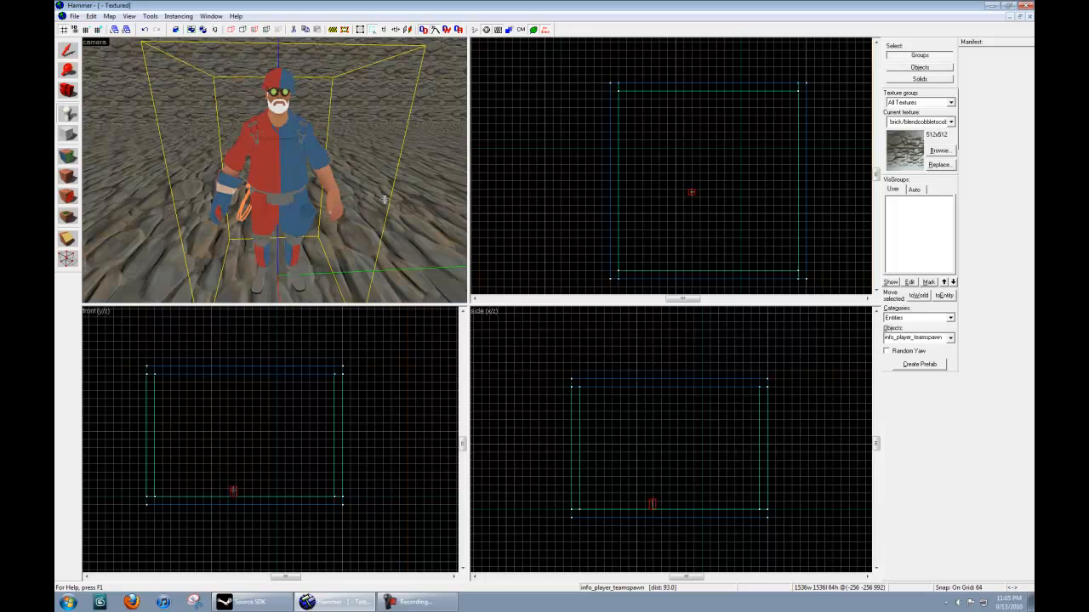
# Examine the player spawn entity and its surroundings from different distances and angles in the 3D view.
pyautogui.press('s')
pyautogui.press('w')
pyautogui.press('d')
pyautogui.press('a')
pyautogui.press('s')
pyautogui.press('w')
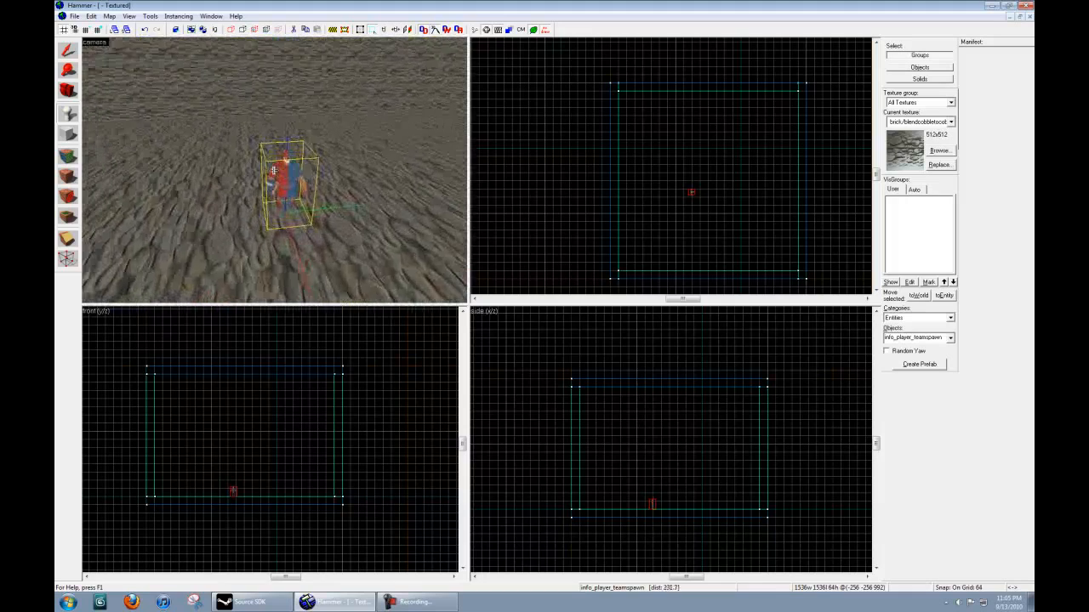
pyautogui.press('d')
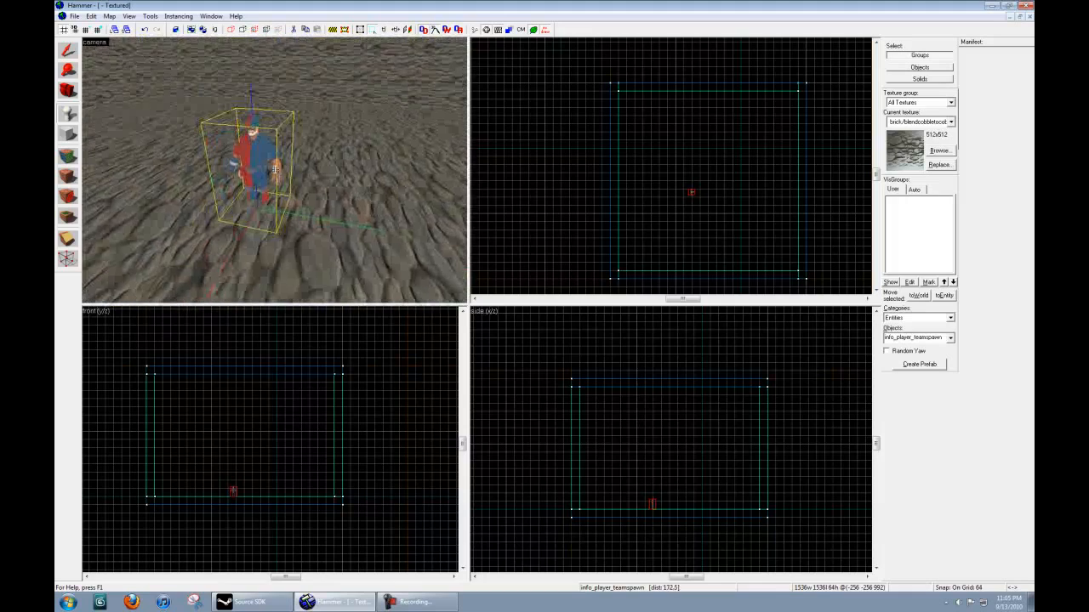
pyautogui.press('d')
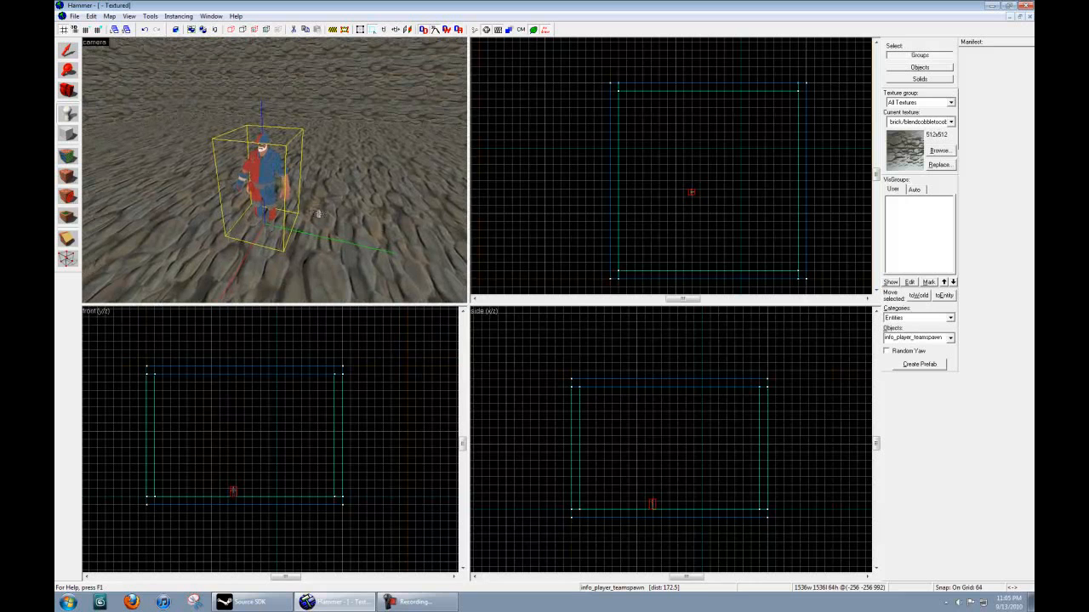
# Select the player spawn and check the gap between its feet and the floor in the side view.
pyautogui.click(67, 51)
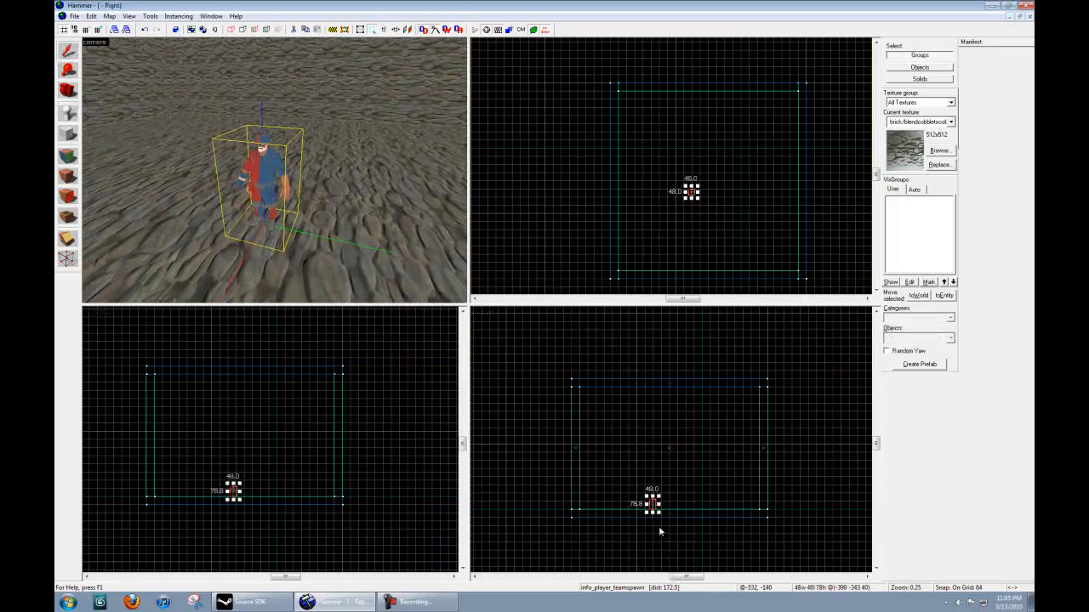
pyautogui.scroll(6, 645, 491)
pyautogui.scroll(12, 645, 491)
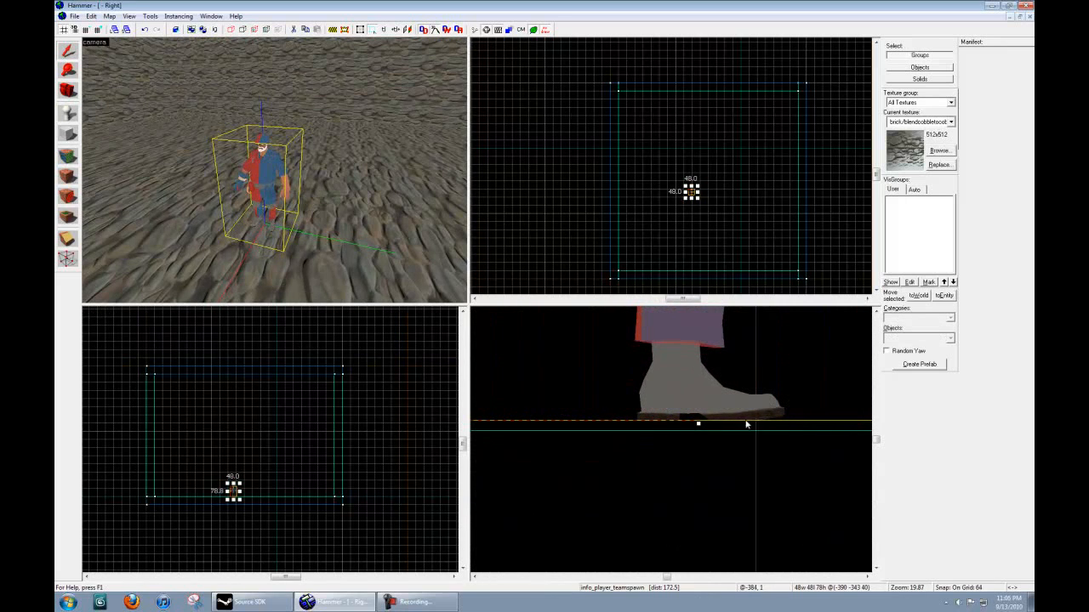
pyautogui.scroll(-20, 712, 426)
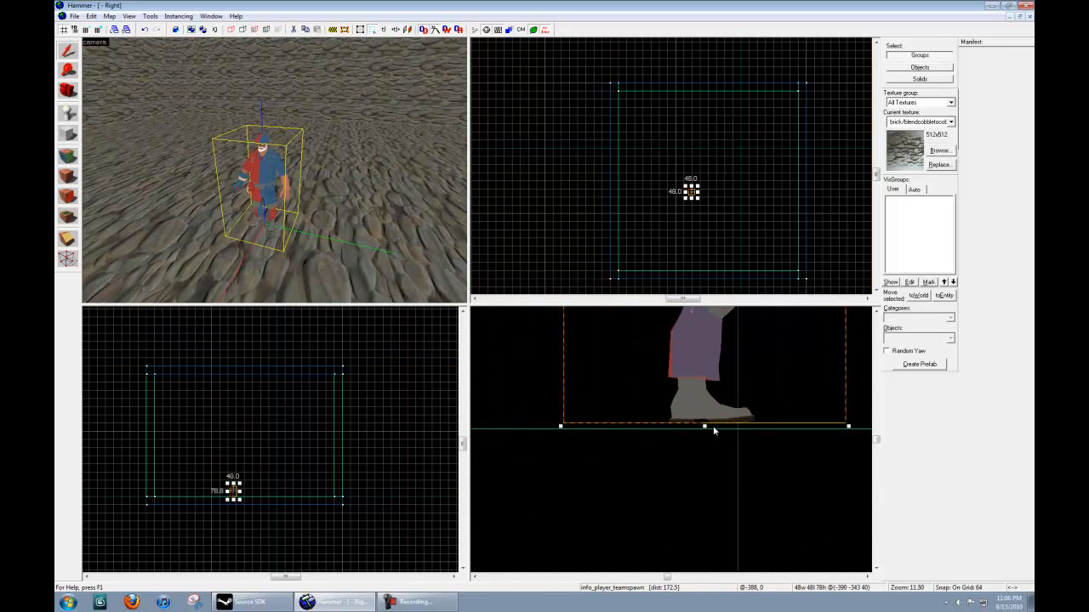
pyautogui.scroll(-3, 719, 430)
pyautogui.moveTo(761, 392); pyautogui.dragTo(736, 473, button='middle')
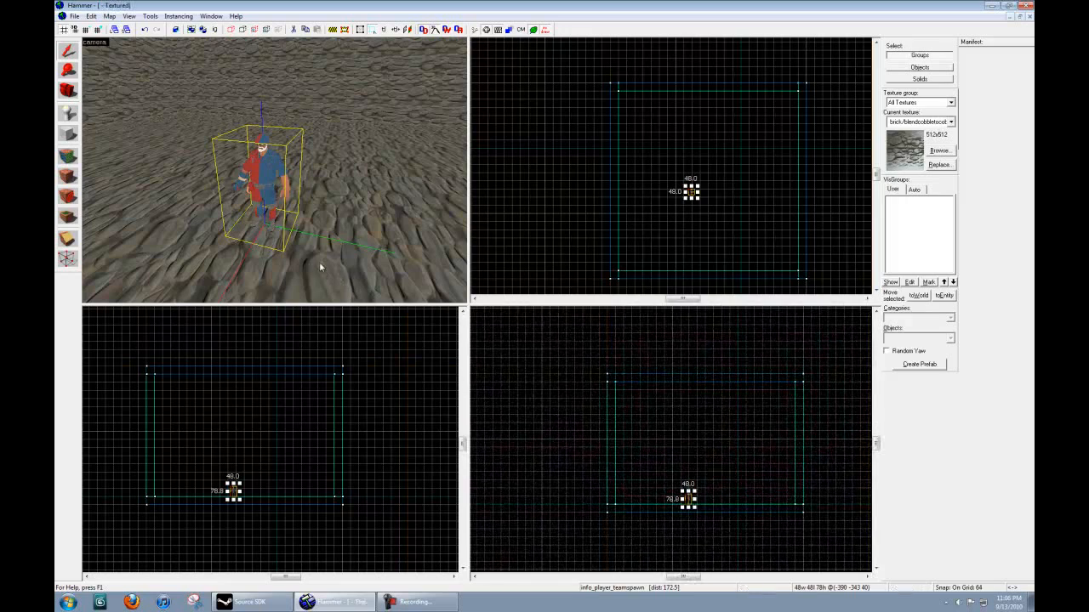
# Examine the spawn's position relative to the floor from the side, in both the 3D and side views.
pyautogui.press('z')
pyautogui.press('d')
pyautogui.press('w')
pyautogui.press('s')
pyautogui.press('s')
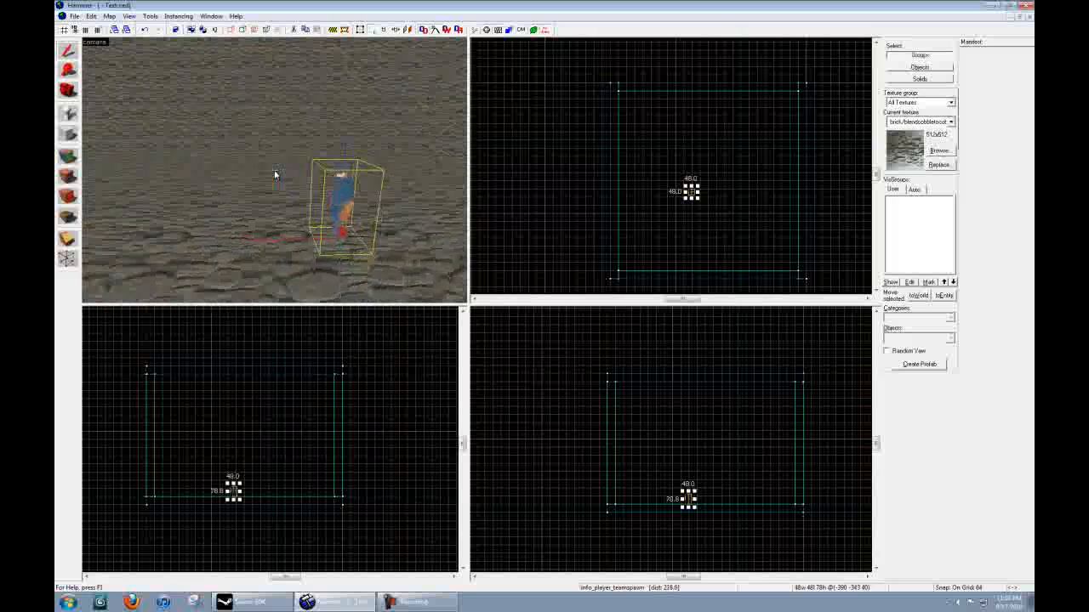
pyautogui.scroll(3, 707, 472)
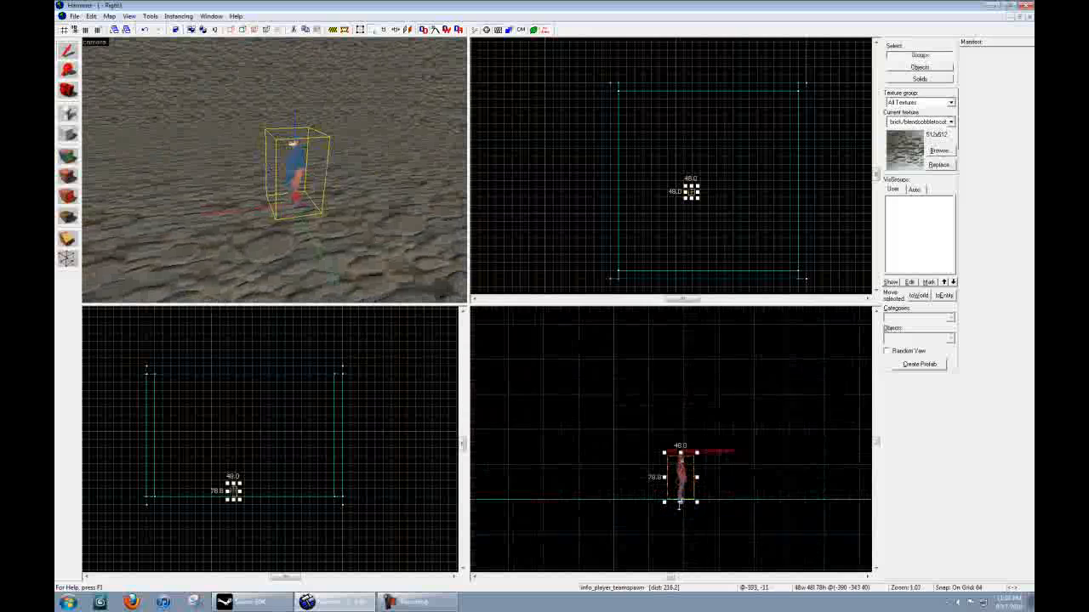
# Inspect the clearance between the player spawn's shoes and the floor up close in the side view.
pyautogui.scroll(10, 679, 505)
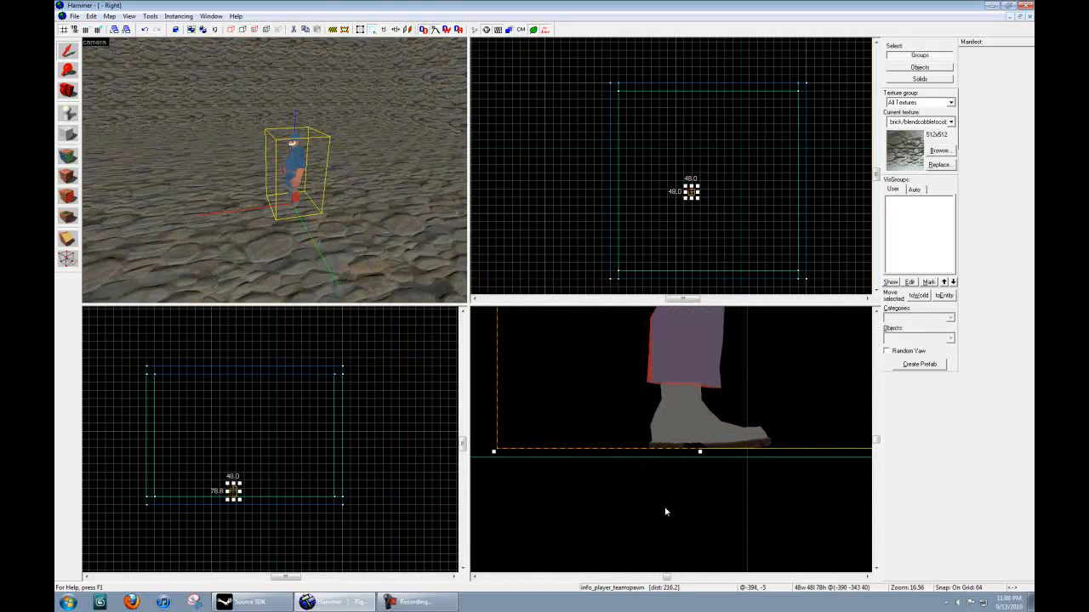
pyautogui.scroll(-15, 661, 455)
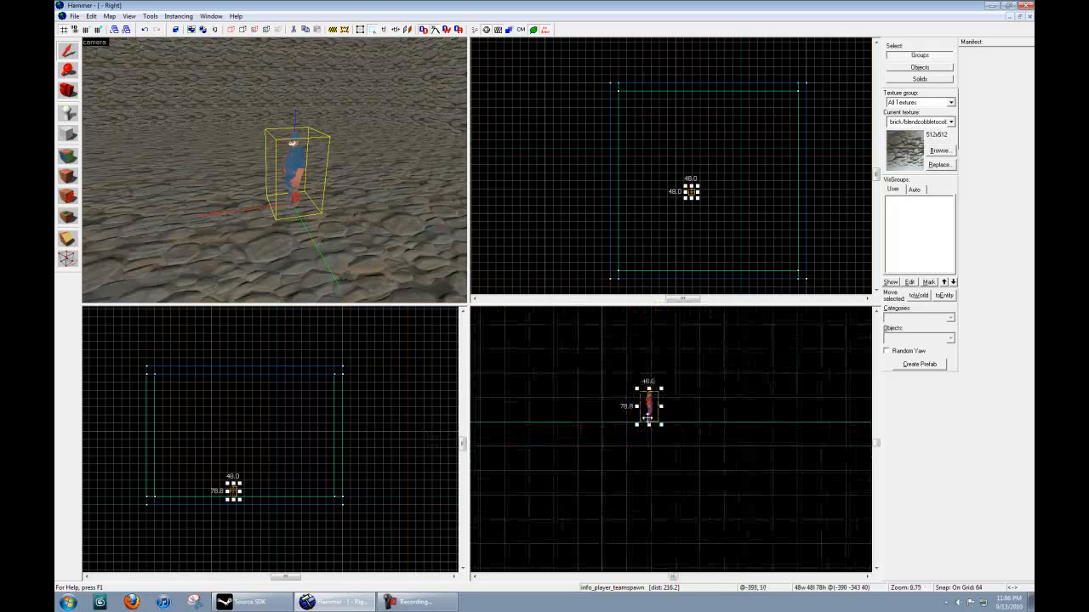
pyautogui.press('s')
pyautogui.press('z')
# Duplicate the player spawn twice in the top view so that three spawns stand in a straight row, 64 units apart.
pyautogui.scroll(5, 690, 193)
pyautogui.moveTo(692, 194); pyautogui.dragTo(687, 143)
pyautogui.click(692, 202)
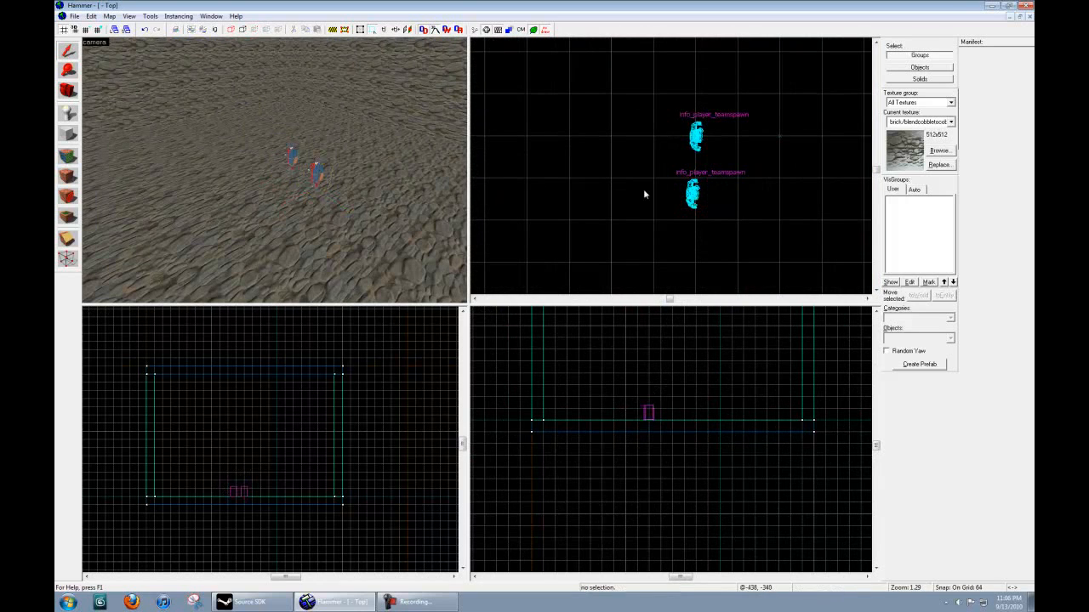
pyautogui.click(318, 165)
pyautogui.click(691, 193)
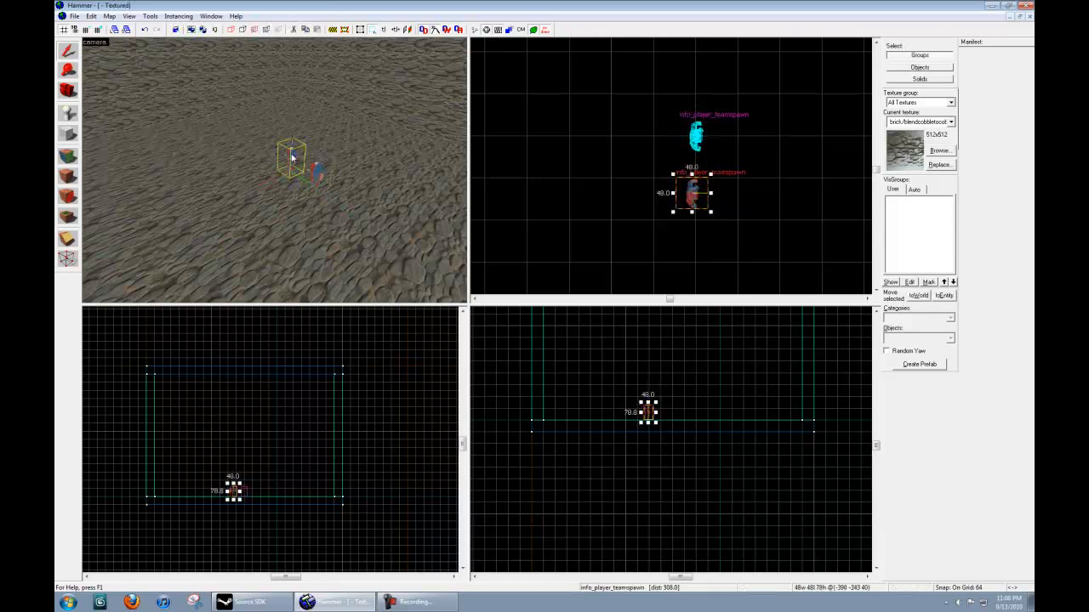
pyautogui.keyDown('shift'); pyautogui.moveTo(694, 192); pyautogui.dragTo(697, 81); pyautogui.keyUp('shift')
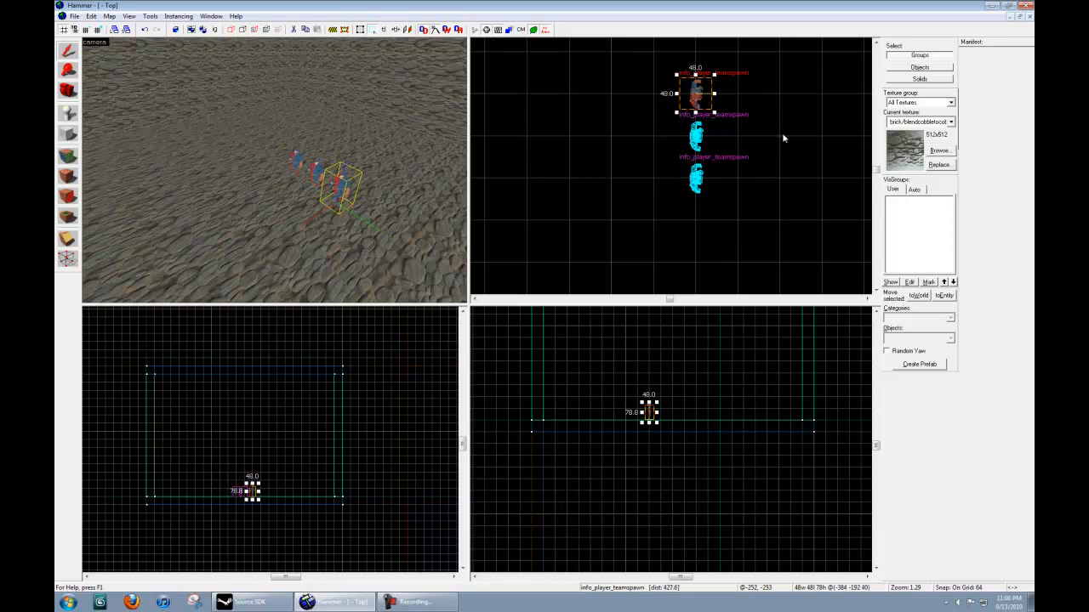
pyautogui.press('Escape')
# View the three spawns up close in the 3D view and open the object properties of the southernmost one.
pyautogui.press('z')
pyautogui.press('w')
pyautogui.press('a')
pyautogui.press('d')
pyautogui.press('w')
pyautogui.press('w')
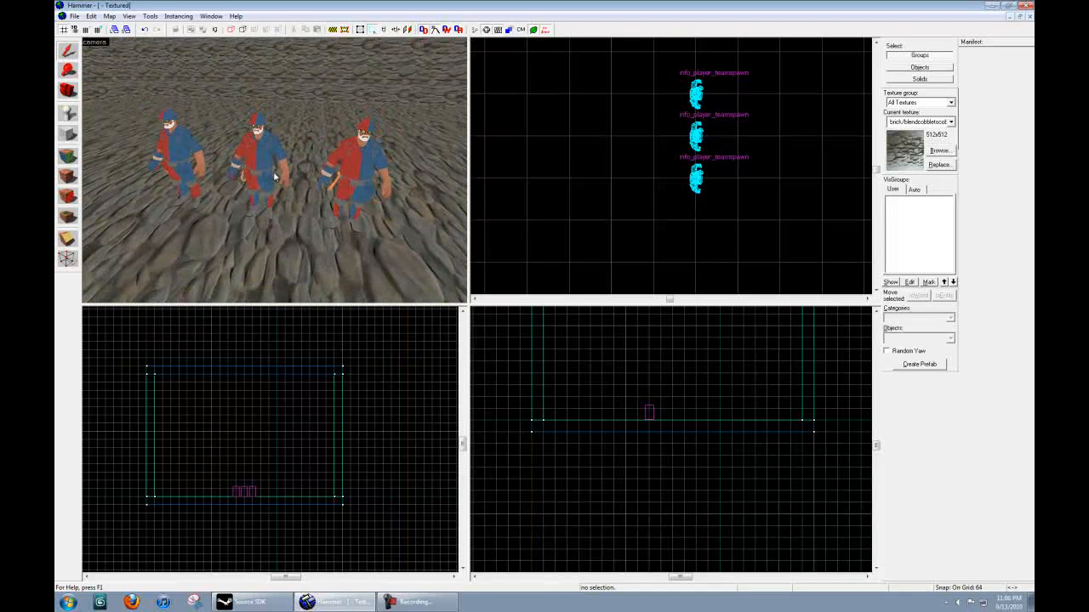
pyautogui.click(177, 145)
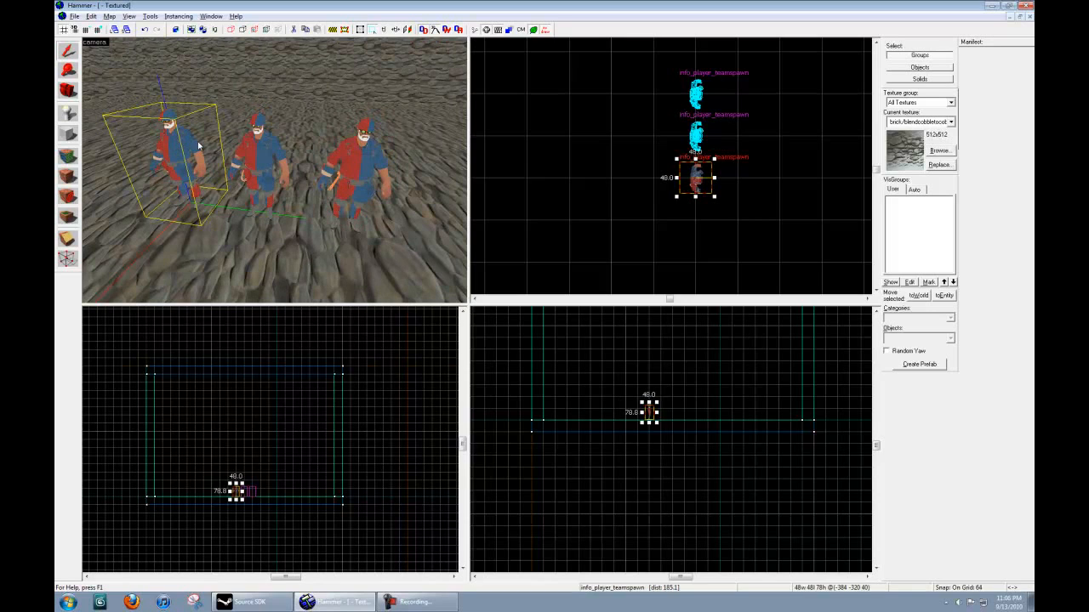
pyautogui.doubleClick(198, 146)
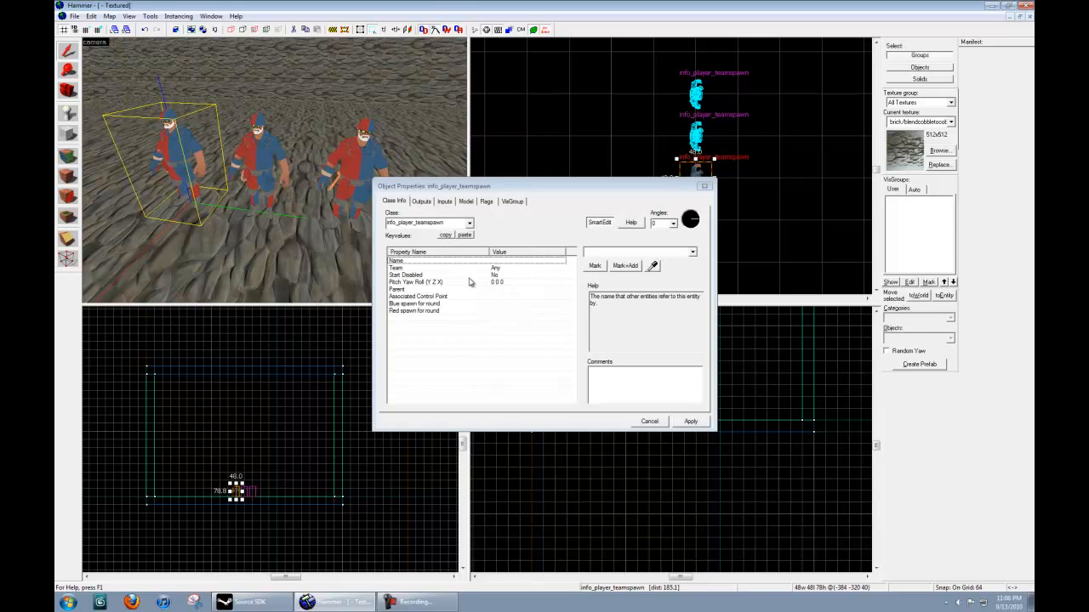
# Set the Team property of the southernmost player spawn to Red and apply it.
pyautogui.click(437, 269)
pyautogui.click(434, 275)
pyautogui.click(433, 283)
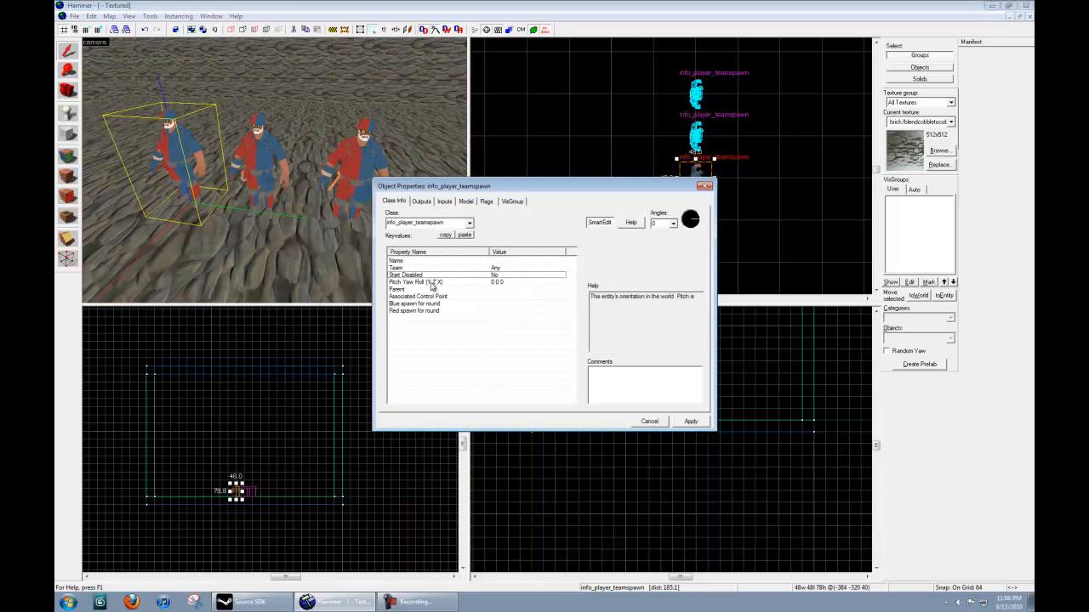
pyautogui.click(495, 269)
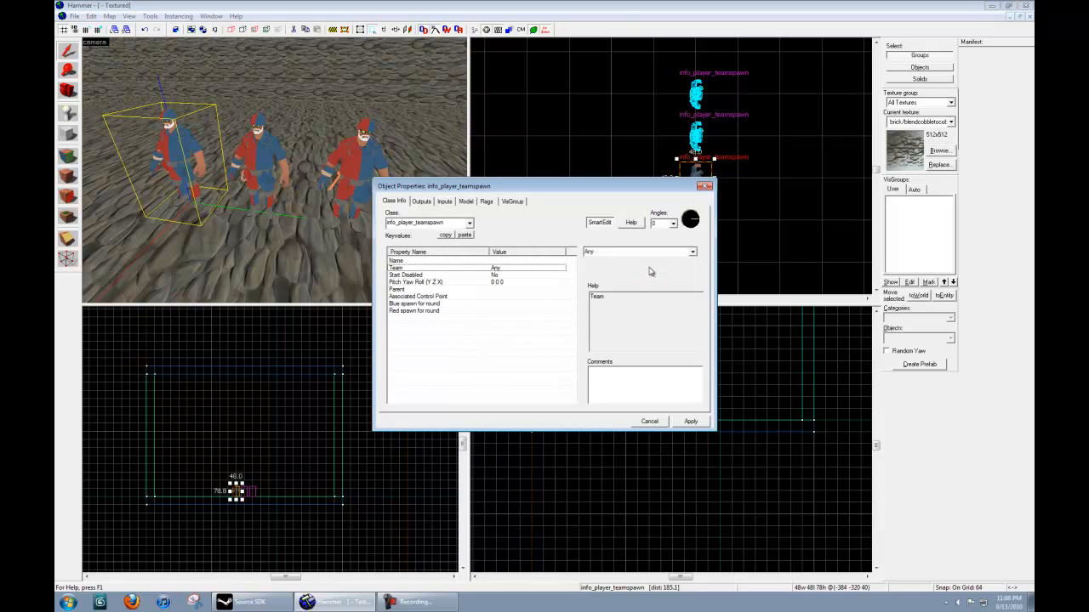
pyautogui.click(693, 254)
pyautogui.click(683, 274)
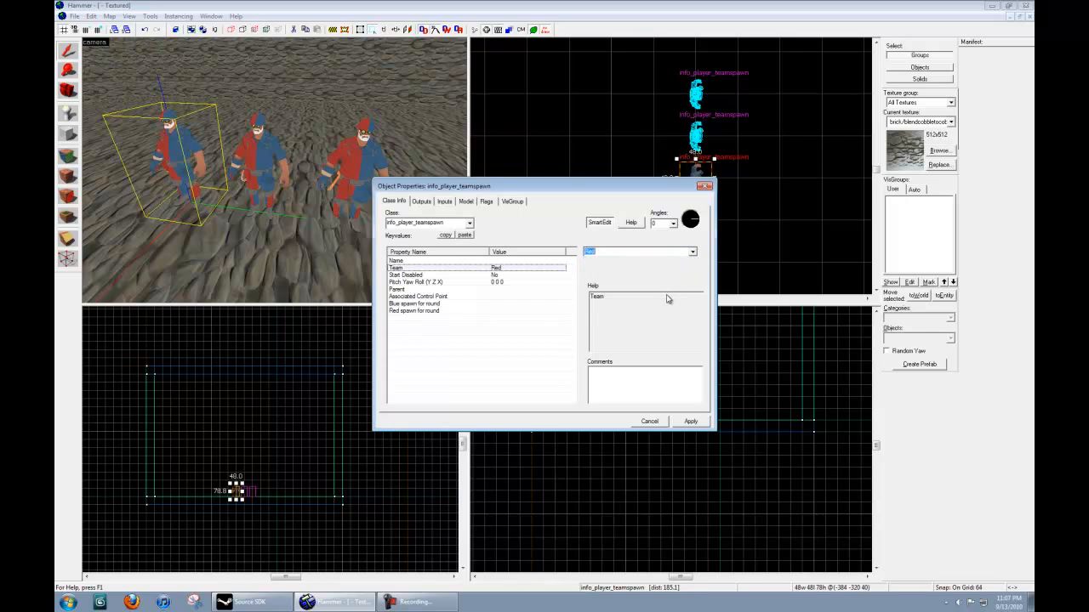
pyautogui.click(686, 421)
# Set the Team property of the northernmost player spawn to Blue, apply it and close the object properties.
pyautogui.click(269, 158)
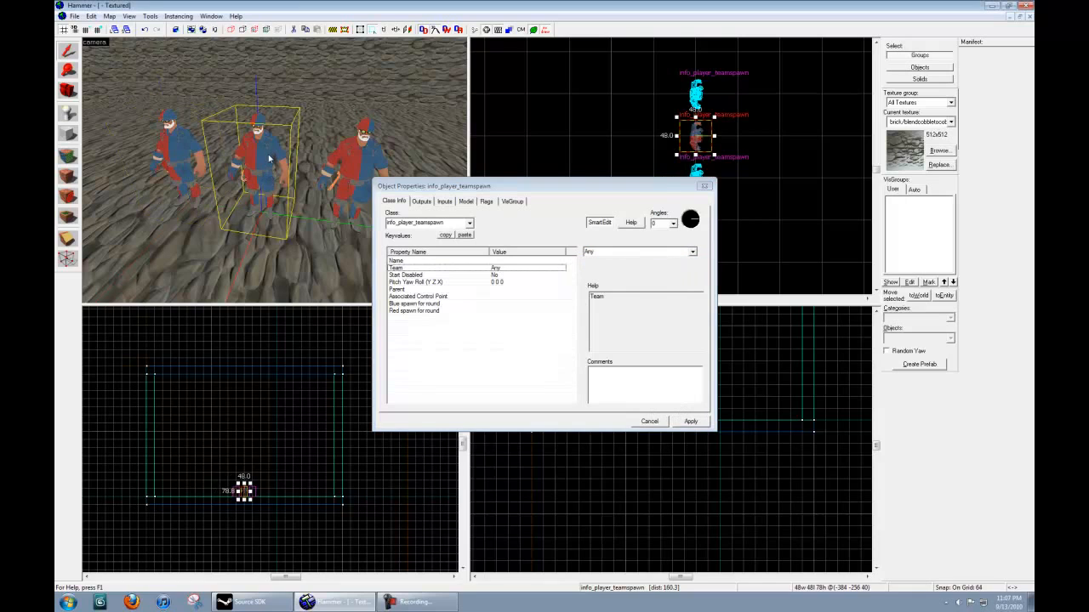
pyautogui.click(367, 148)
pyautogui.click(693, 254)
pyautogui.click(685, 266)
pyautogui.click(691, 422)
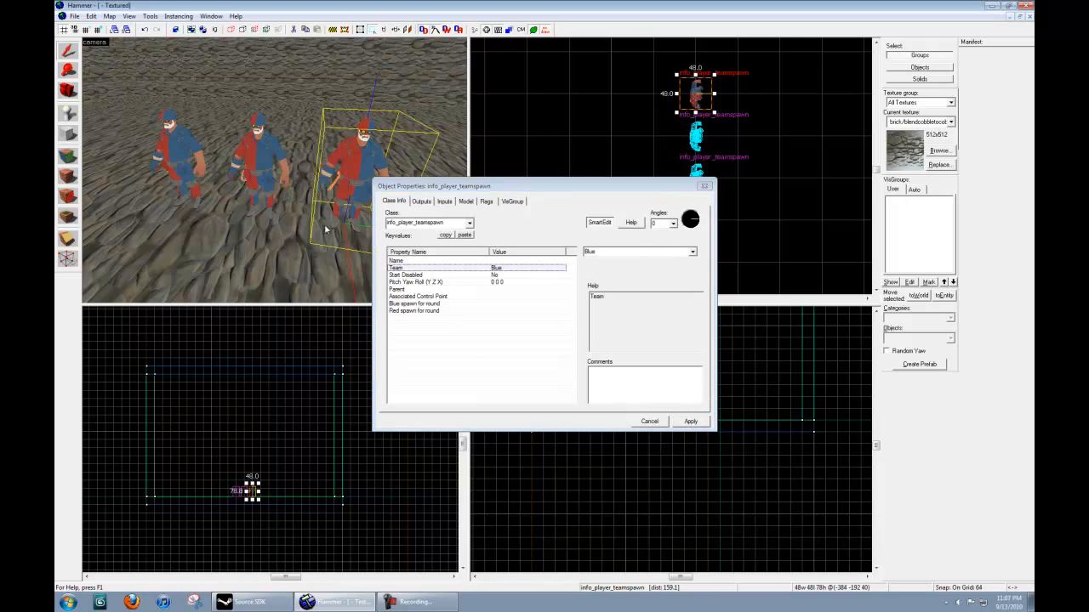
pyautogui.click(705, 186)
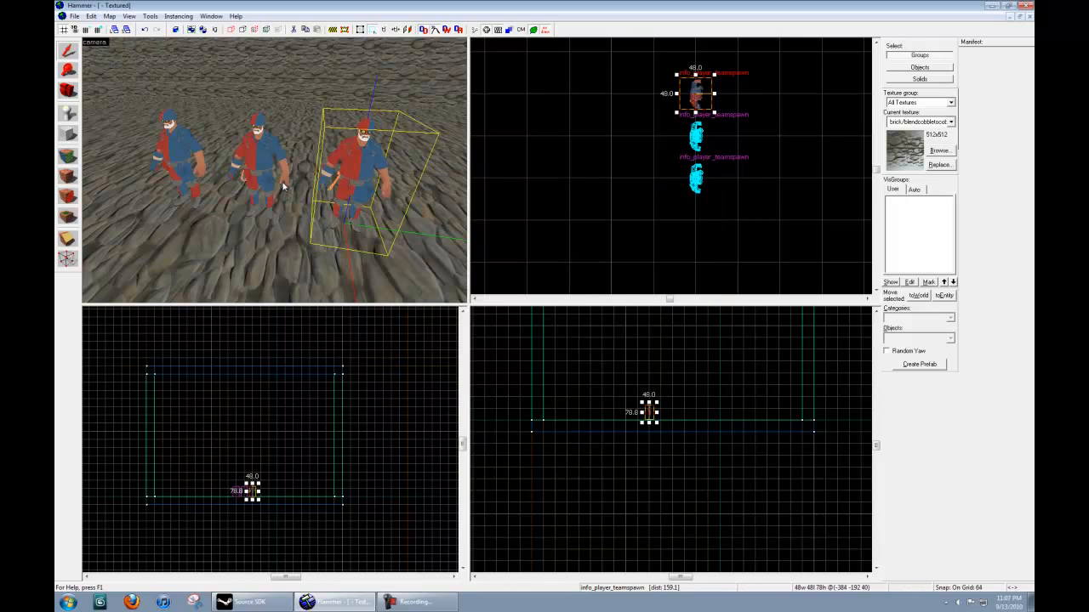
# Examine how the three spawns are arranged in the room, from several 3D angles and in the top view.
pyautogui.press('z')
pyautogui.press('s')
pyautogui.press('z')
pyautogui.press('w')
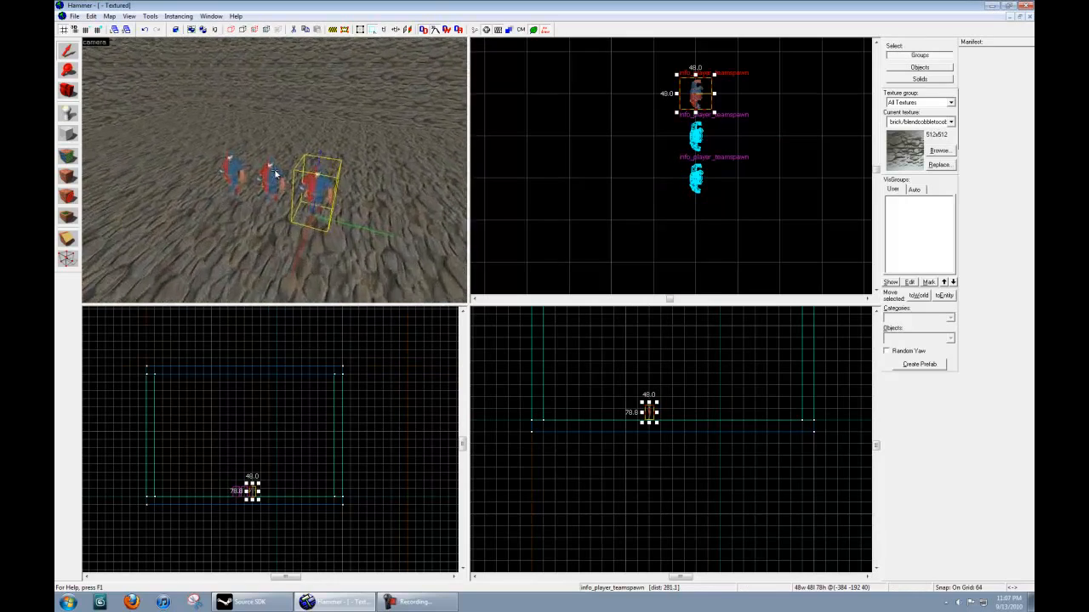
pyautogui.press('s')
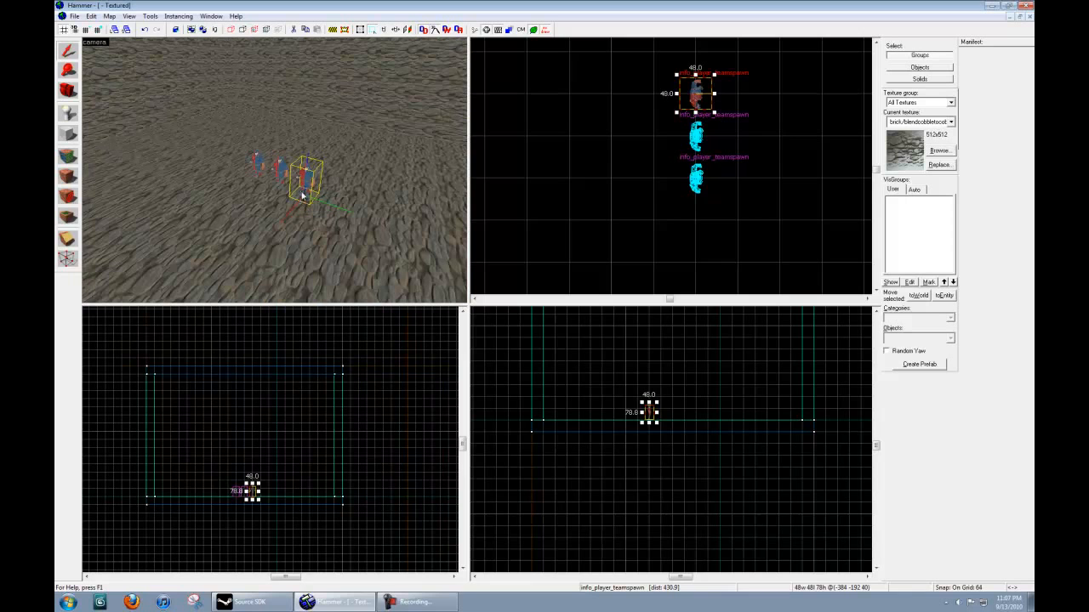
pyautogui.scroll(-5, 667, 182)
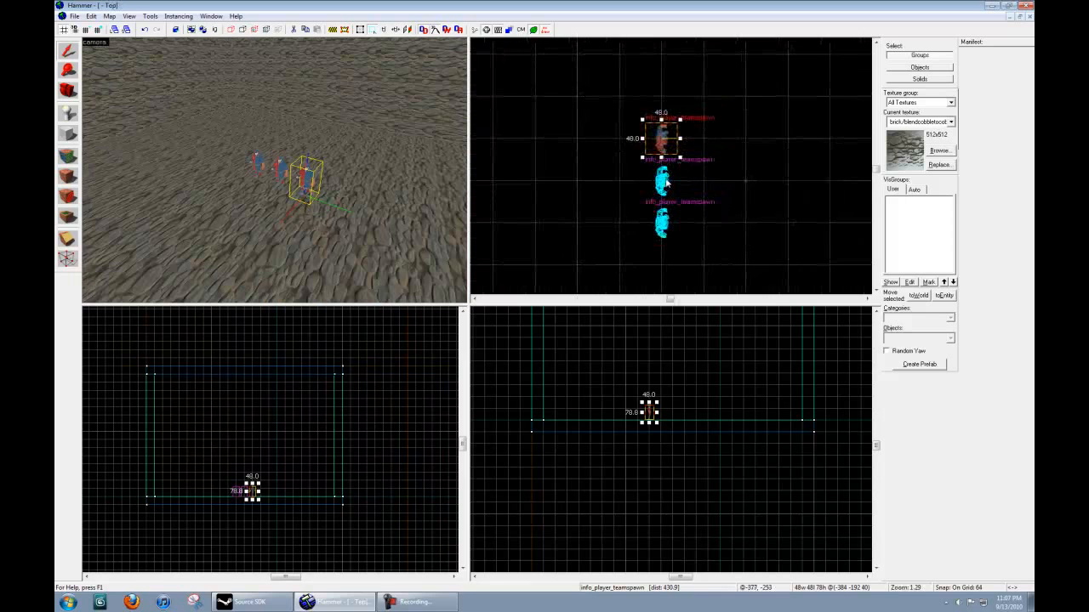
pyautogui.scroll(-1, 667, 182)
pyautogui.moveTo(667, 182); pyautogui.dragTo(663, 166, button='middle')
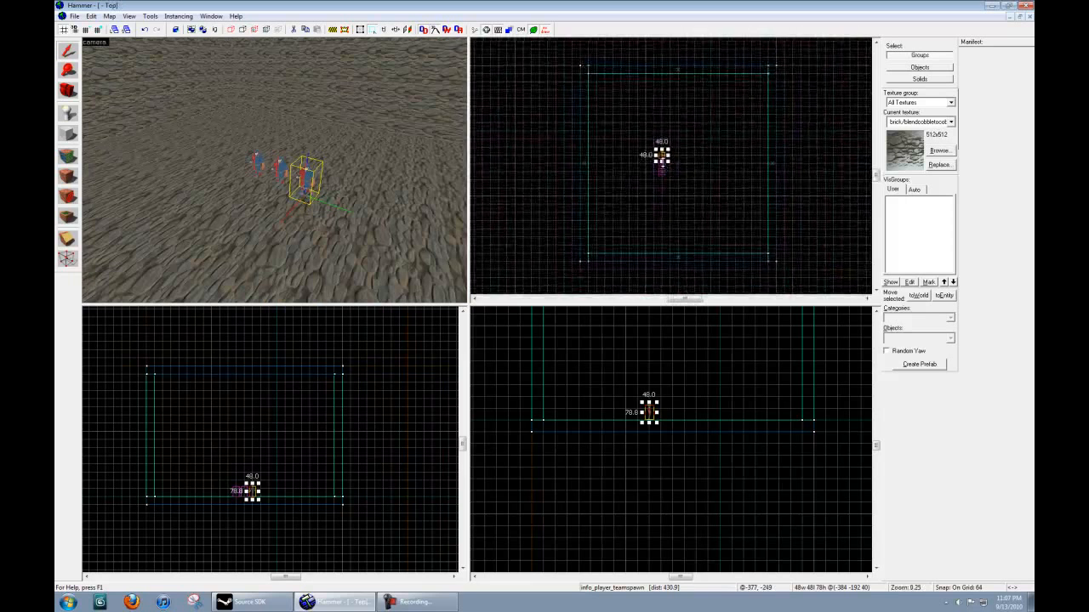
pyautogui.press('z')
pyautogui.press('a')
pyautogui.press('w')
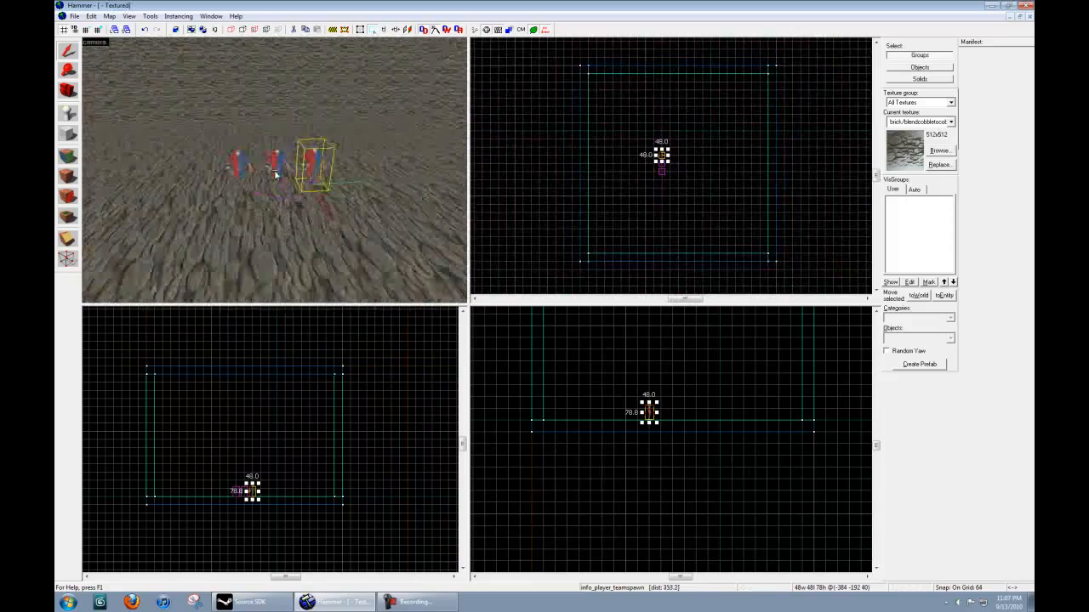
pyautogui.press('d')
pyautogui.press('a')
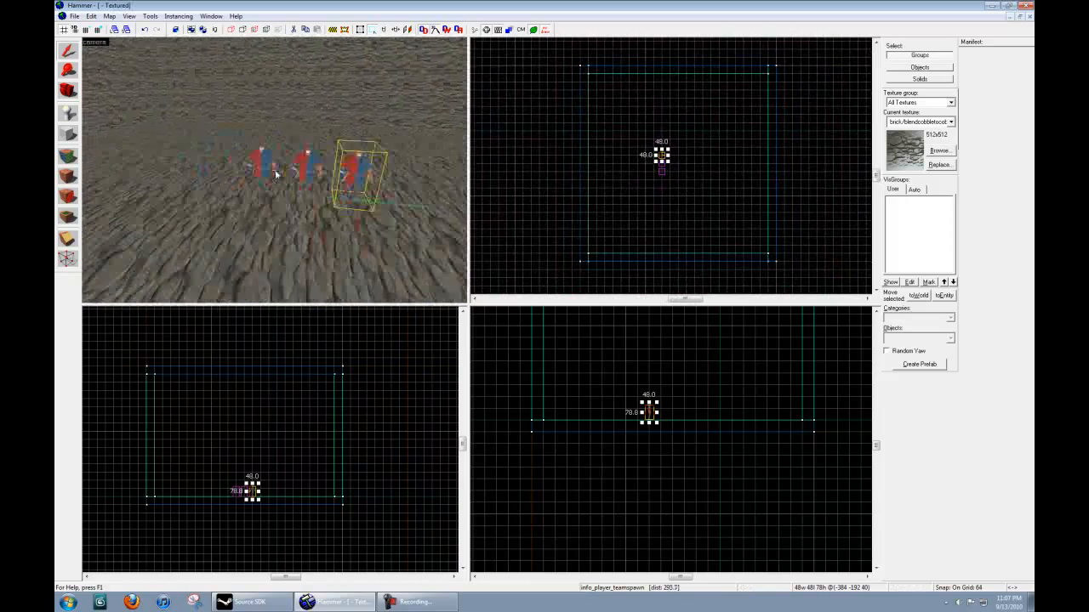
pyautogui.press('z')
# Spread the spawns apart in the top view, moving the Blue spawn north to Y 64 and the Red spawn south to Y -768.
pyautogui.scroll(3, 659, 158)
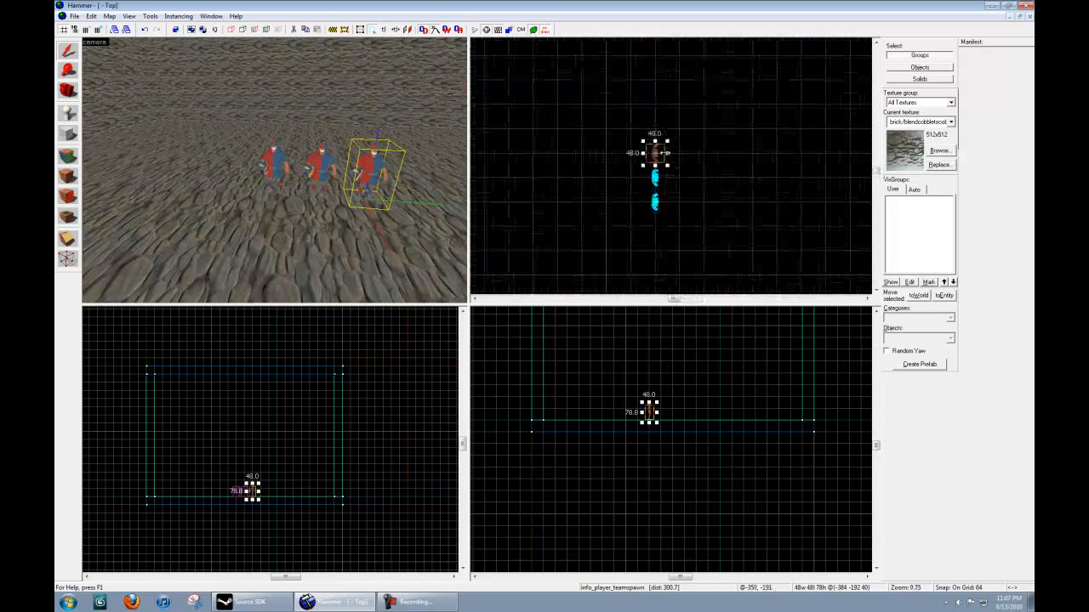
pyautogui.moveTo(655, 154); pyautogui.dragTo(650, 68)
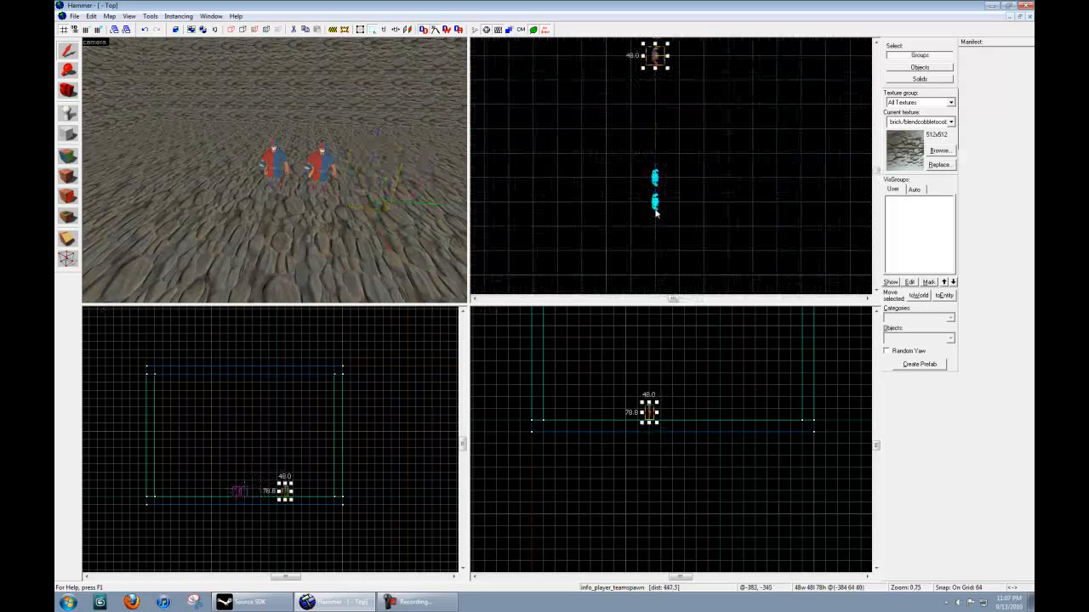
pyautogui.click(275, 170)
pyautogui.scroll(-3, 714, 149)
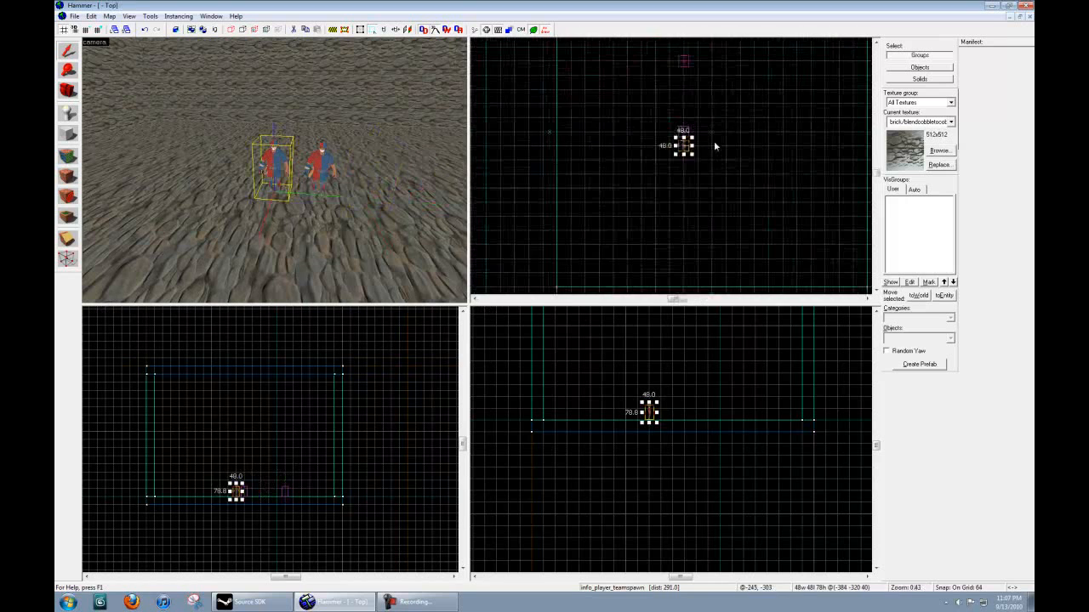
pyautogui.moveTo(684, 147); pyautogui.dragTo(683, 244)
# Look over the separated spawns in the 3D view, then activate the Block tool with the cylinder primitive.
pyautogui.press('z')
pyautogui.press('s')
pyautogui.press('d')
pyautogui.press('a')
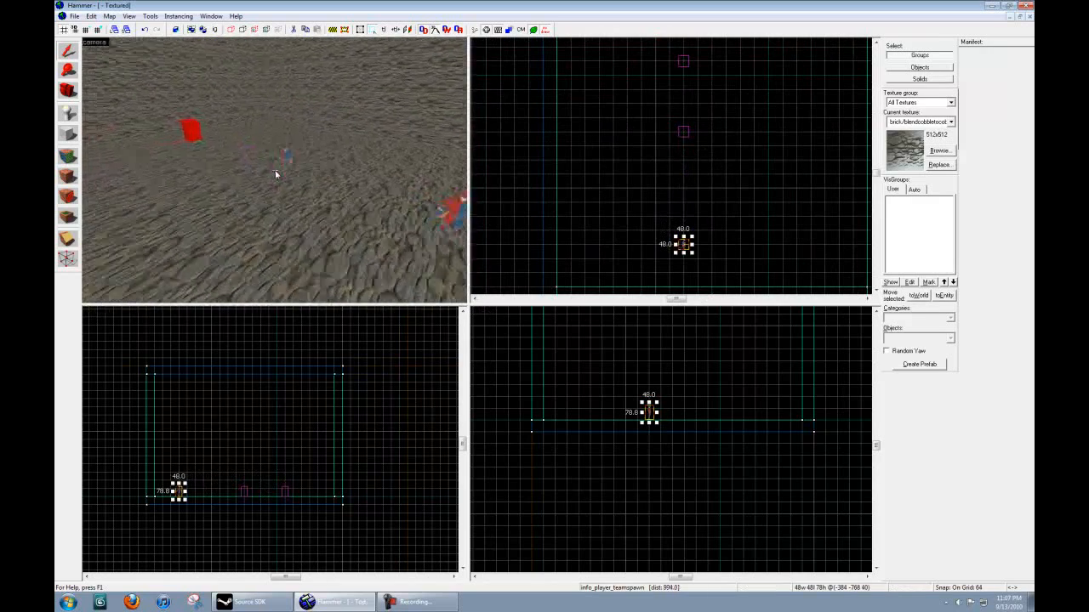
pyautogui.press('d')
pyautogui.press('z')
pyautogui.hotkey('shift', 'b')
pyautogui.click(950, 338)
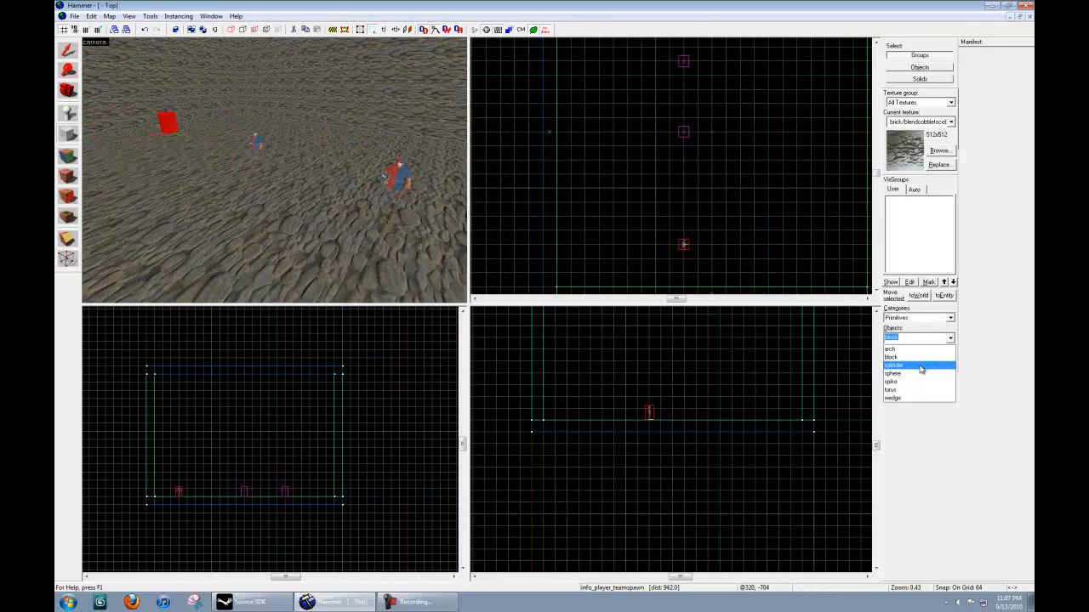
pyautogui.click(921, 366)
# Move the Blue spawn farther north to Y 256 in the top view and deselect it.
pyautogui.click(68, 51)
pyautogui.click(681, 64)
pyautogui.click(684, 65)
pyautogui.moveTo(684, 66); pyautogui.dragTo(684, 175, button='middle')
pyautogui.moveTo(683, 161); pyautogui.dragTo(689, 92)
pyautogui.scroll(-1, 702, 187)
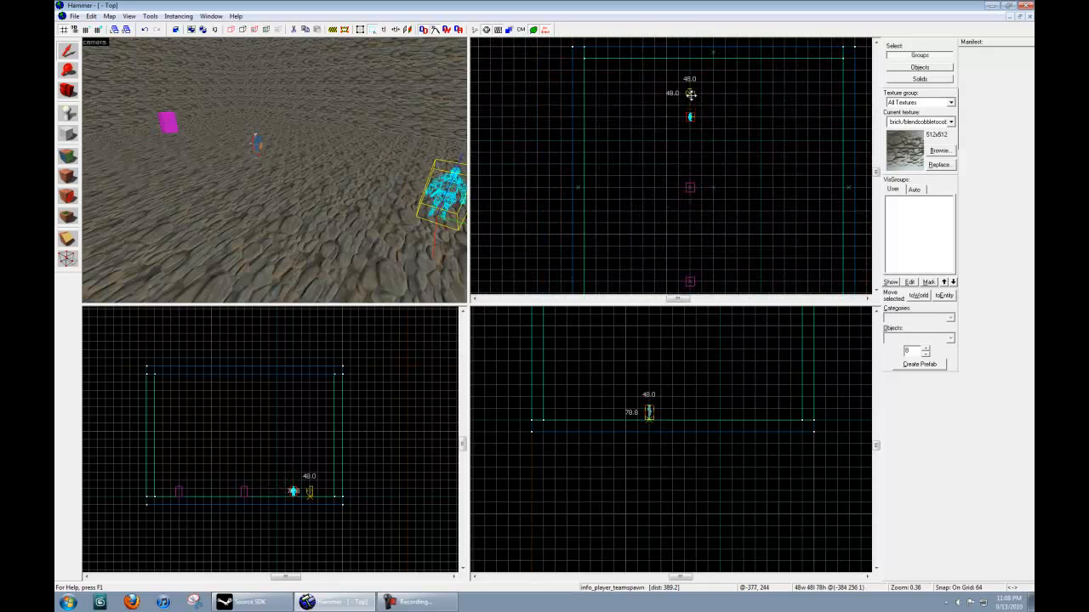
pyautogui.click(750, 164)
# Create a 3-sided cylinder 128 by 128 units wide and about 191 units high, just south of the Blue spawn.
pyautogui.click(68, 133)
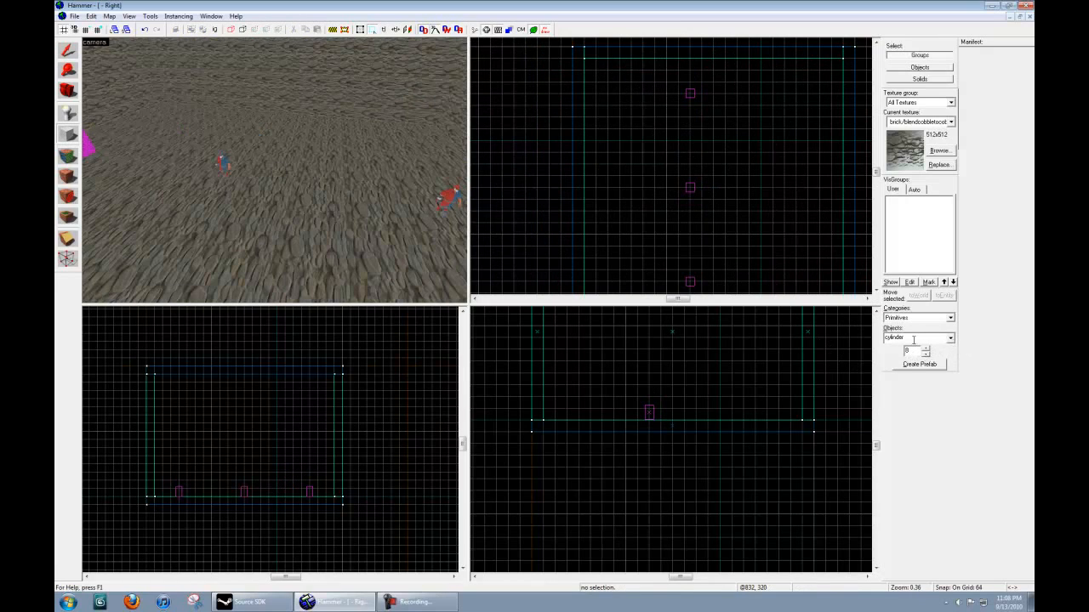
pyautogui.click(925, 356)
pyautogui.moveTo(676, 107); pyautogui.dragTo(705, 132)
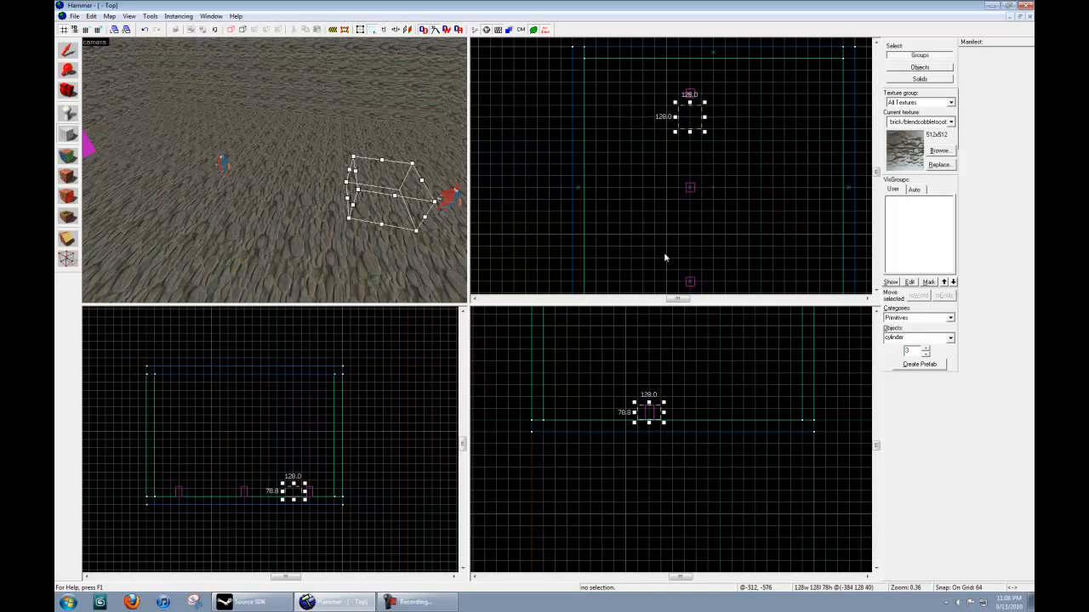
pyautogui.moveTo(648, 402); pyautogui.dragTo(649, 380)
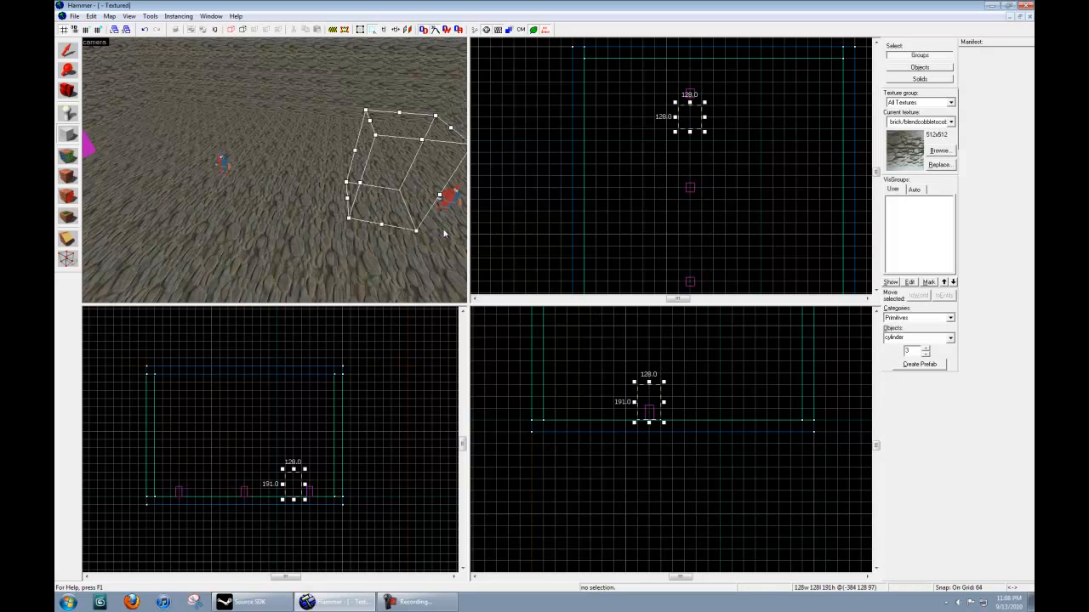
pyautogui.press('Return')
# Examine the new three-sided cylinder from different angles in the 3D view.
pyautogui.press('z')
pyautogui.press('w')
pyautogui.press('s')
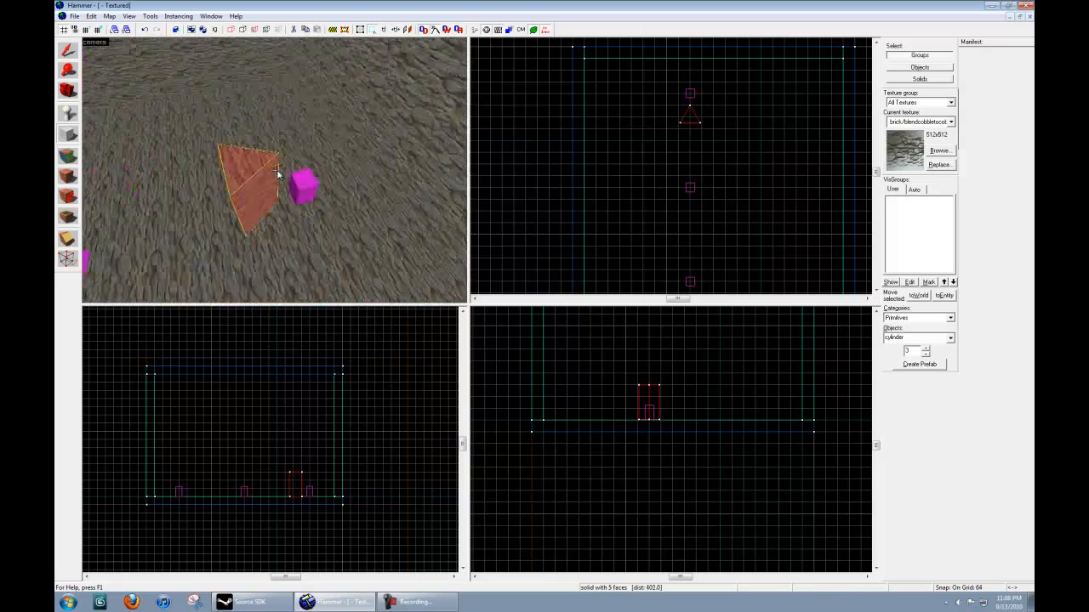
pyautogui.press('a')
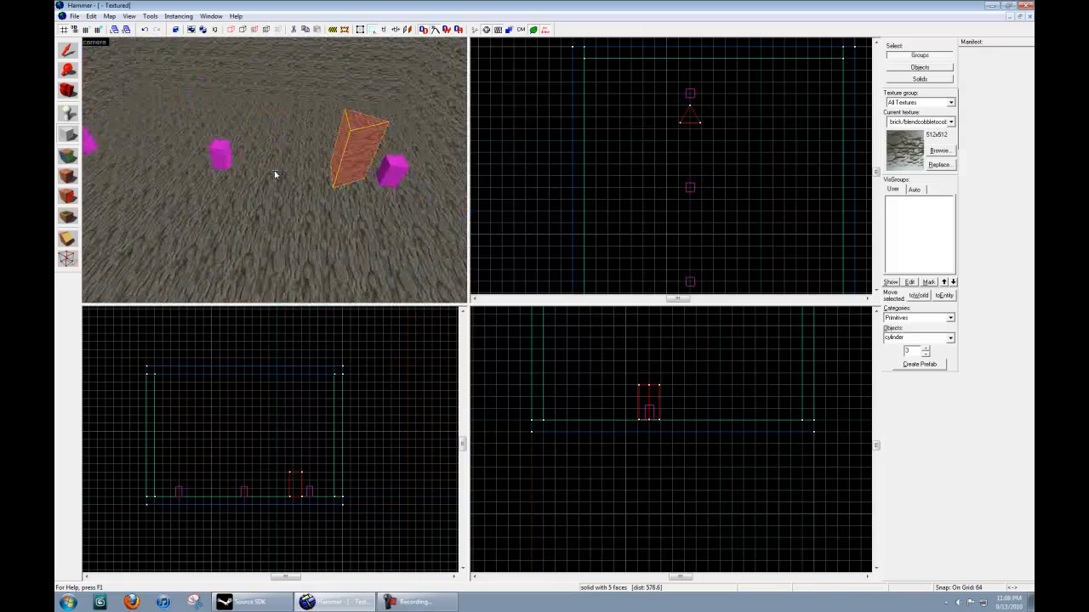
pyautogui.press('z')
# Create a 15-sided cylinder 128 by 128 units wide, just north of the Red spawn and as tall as the three-sided one.
pyautogui.click(926, 347)
pyautogui.click(927, 348)
pyautogui.click(926, 348)
pyautogui.write('10')
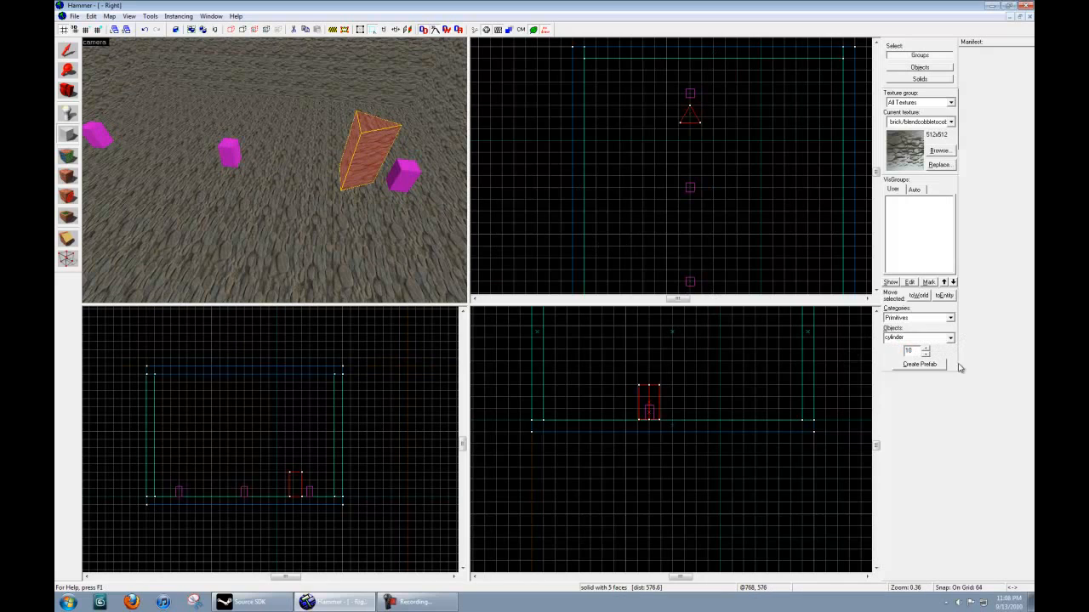
pyautogui.click(925, 348)
pyautogui.click(925, 348)
pyautogui.click(925, 348)
pyautogui.click(925, 349)
pyautogui.click(926, 349)
pyautogui.scroll(-1, 698, 221)
pyautogui.scroll(-3, 696, 215)
pyautogui.moveTo(681, 219)
pyautogui.mouseDown()
pyautogui.moveTo(707, 233)
pyautogui.moveTo(690, 204)
pyautogui.mouseUp()
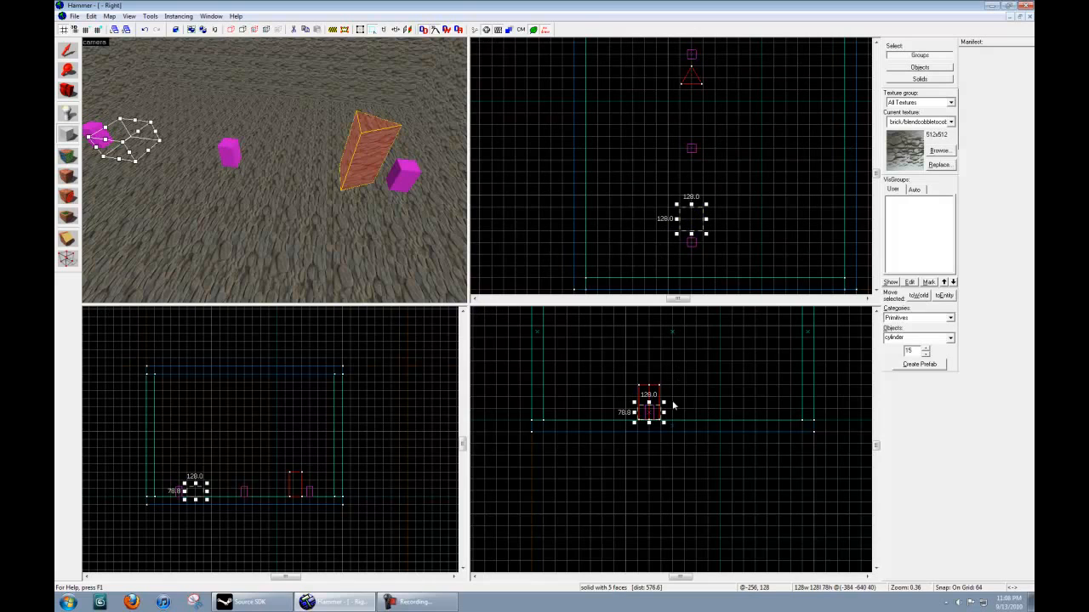
pyautogui.moveTo(648, 401); pyautogui.dragTo(666, 382)
pyautogui.press('Return')
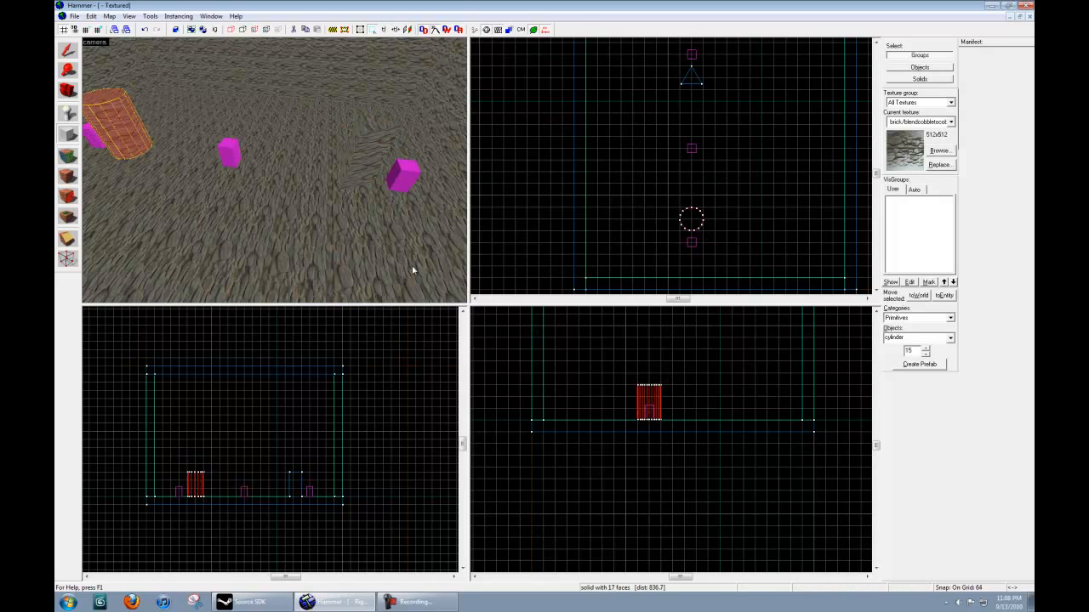
# Examine the 15-sided cylinder and the surrounding room from different angles in the 3D view.
pyautogui.press('z')
pyautogui.press('w')
pyautogui.press('w')
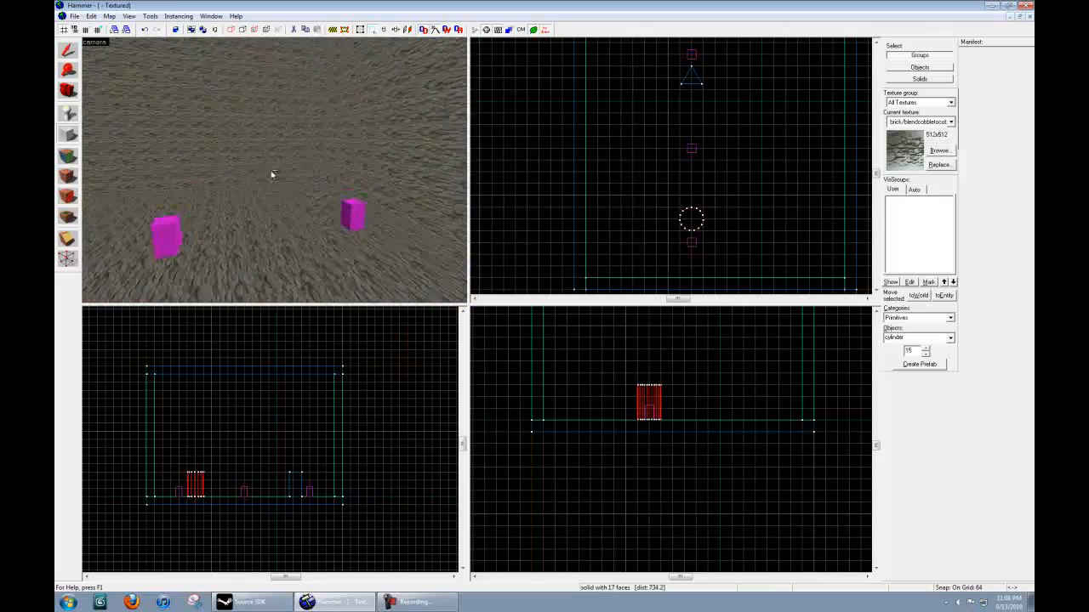
pyautogui.press('s')
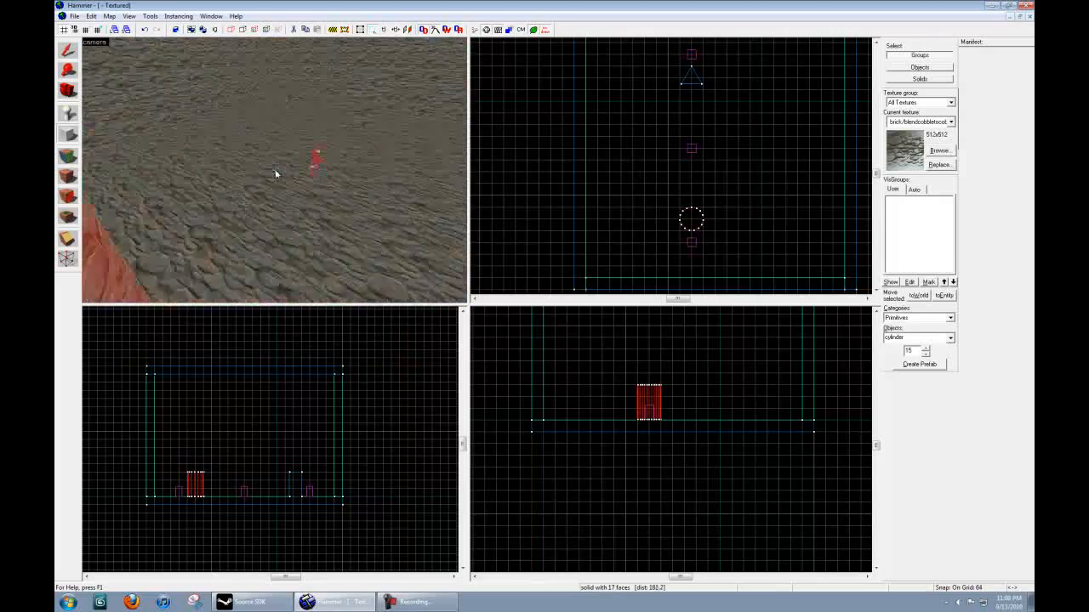
pyautogui.press('w')
pyautogui.press('d')
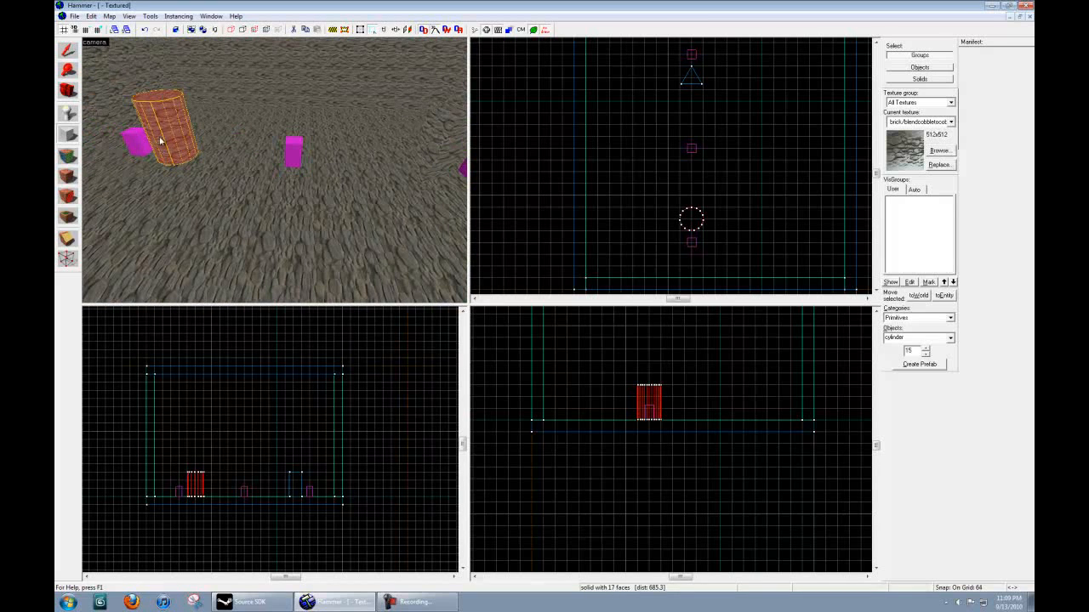
# Delete the 15-sided and three-sided cylinders from the room.
pyautogui.click(68, 49)
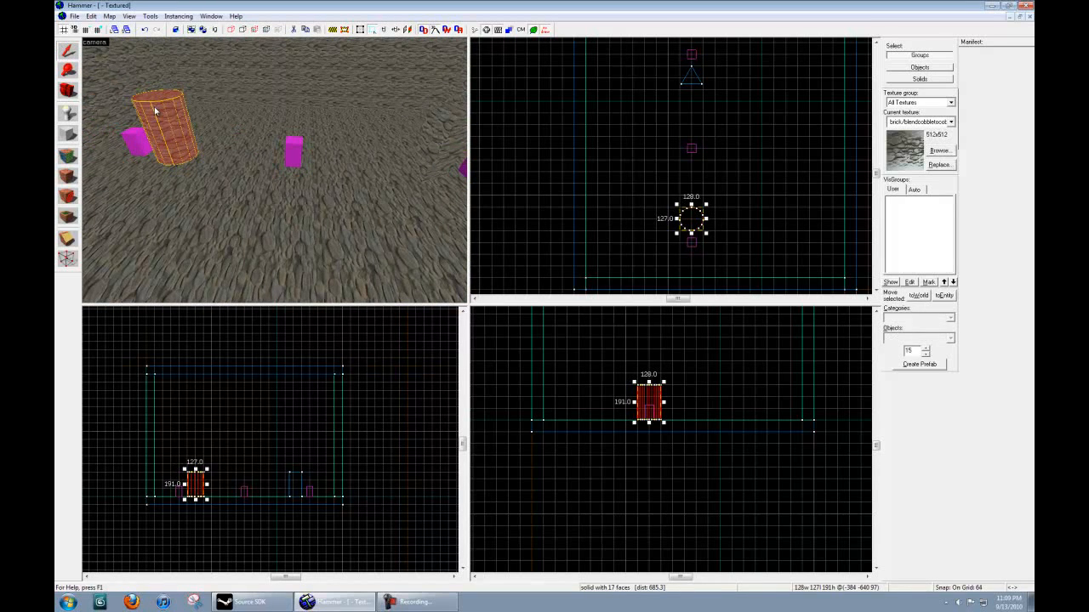
pyautogui.press('Delete')
pyautogui.click(439, 127)
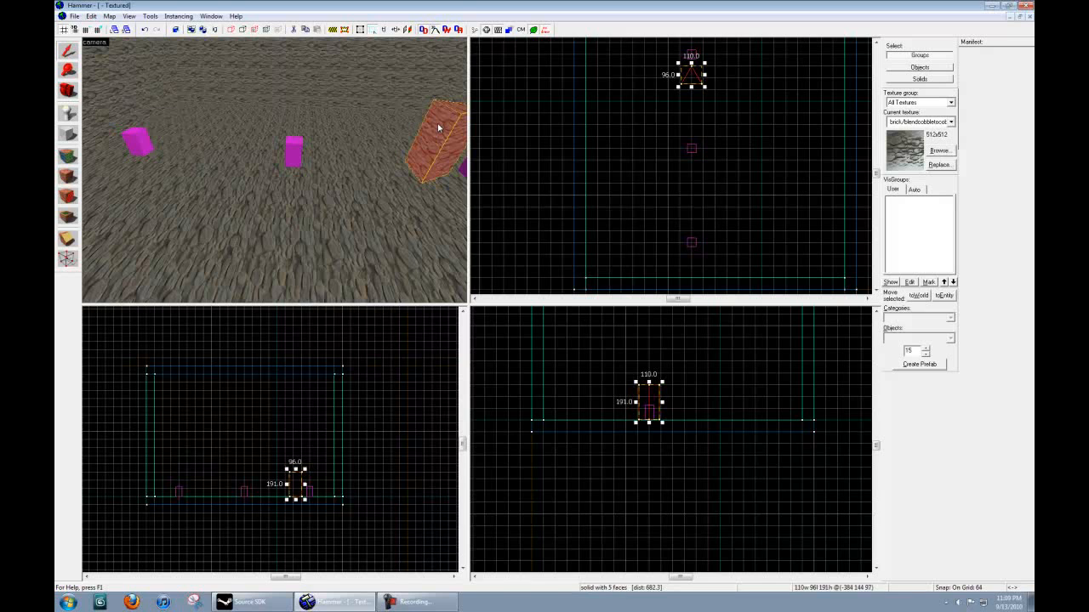
pyautogui.press('Delete')
# Create a block 384 by 64 units wide and 191 units high just south of the Blue spawn.
pyautogui.click(67, 133)
pyautogui.click(939, 337)
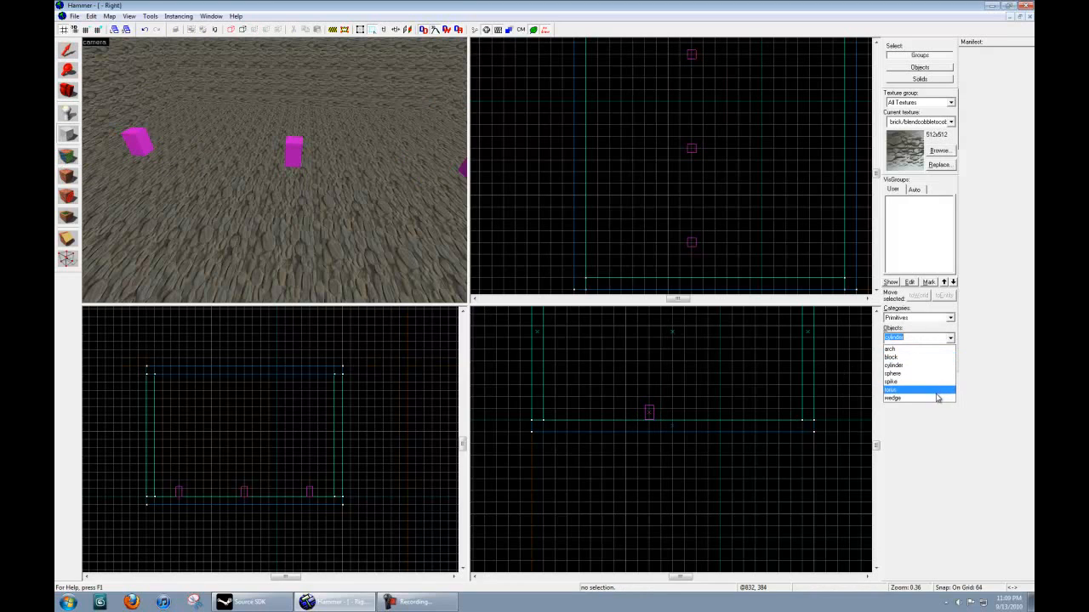
pyautogui.click(915, 358)
pyautogui.moveTo(677, 136); pyautogui.dragTo(669, 152, button='middle')
pyautogui.moveTo(646, 73); pyautogui.dragTo(717, 91)
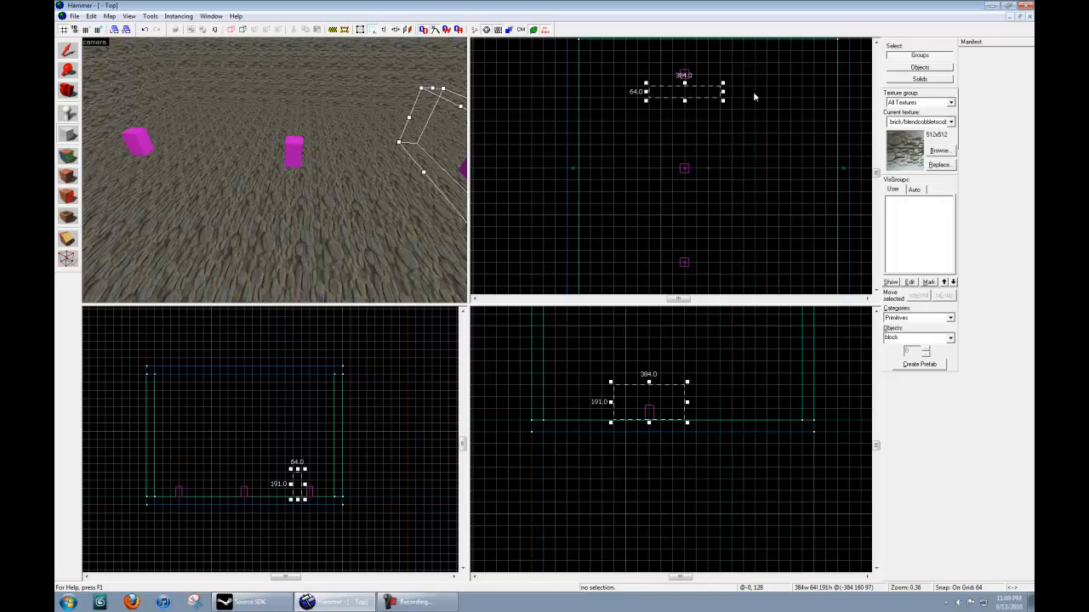
pyautogui.press('Return')
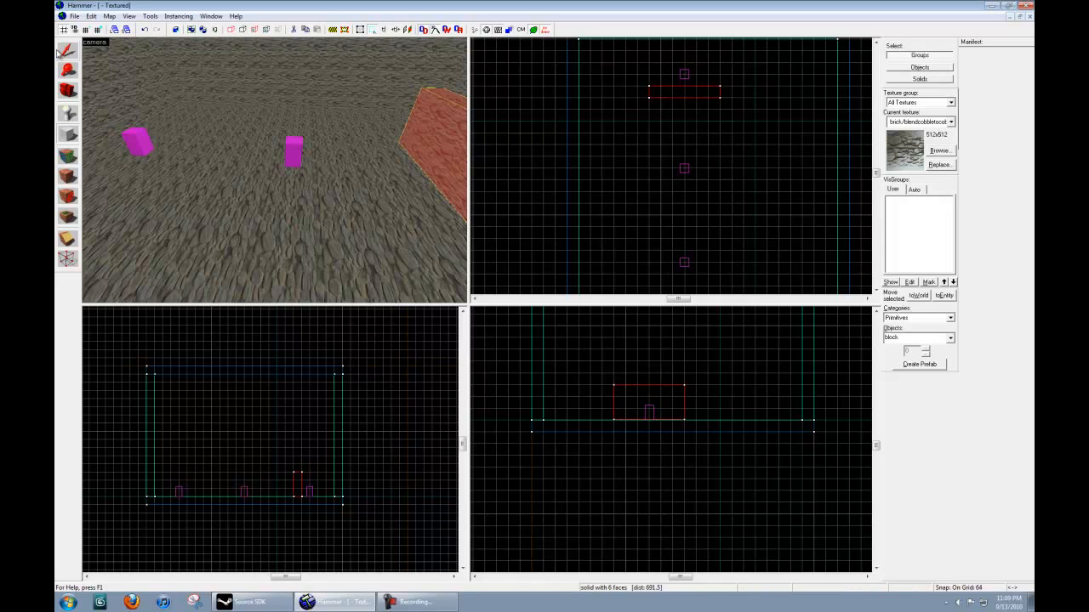
# Copy the wall block straight south to just north of the Red spawn.
pyautogui.click(66, 51)
pyautogui.keyDown('shift'); pyautogui.moveTo(694, 96); pyautogui.dragTo(690, 248); pyautogui.keyUp('shift')
# Examine the room in the 3D view, selecting the middle player spawn between the two wall blocks.
pyautogui.press('z')
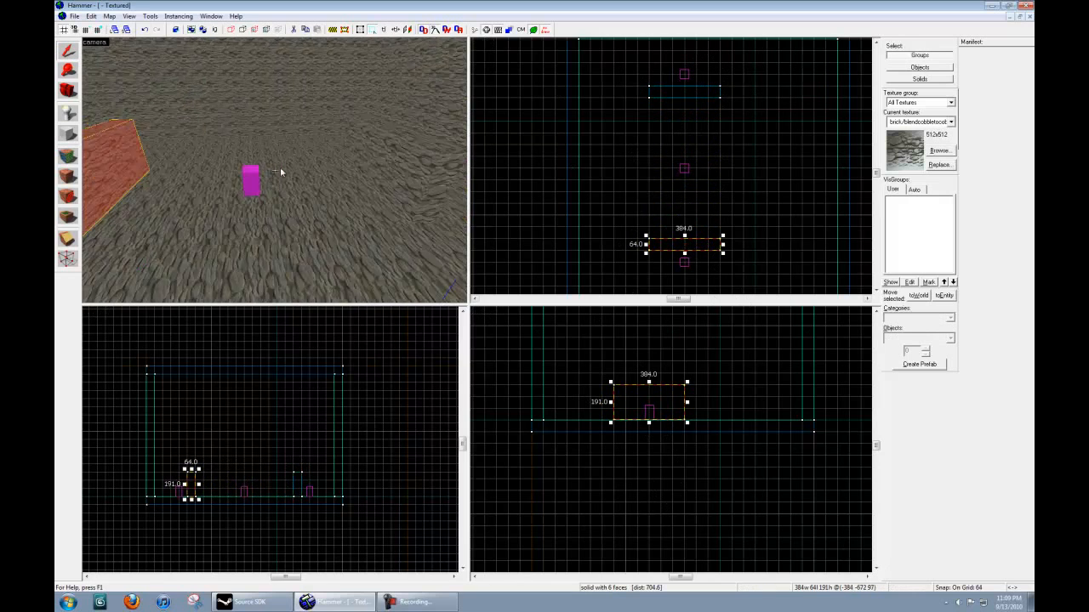
pyautogui.press('w')
pyautogui.press('d')
pyautogui.press('s')
pyautogui.press('s')
pyautogui.press('z')
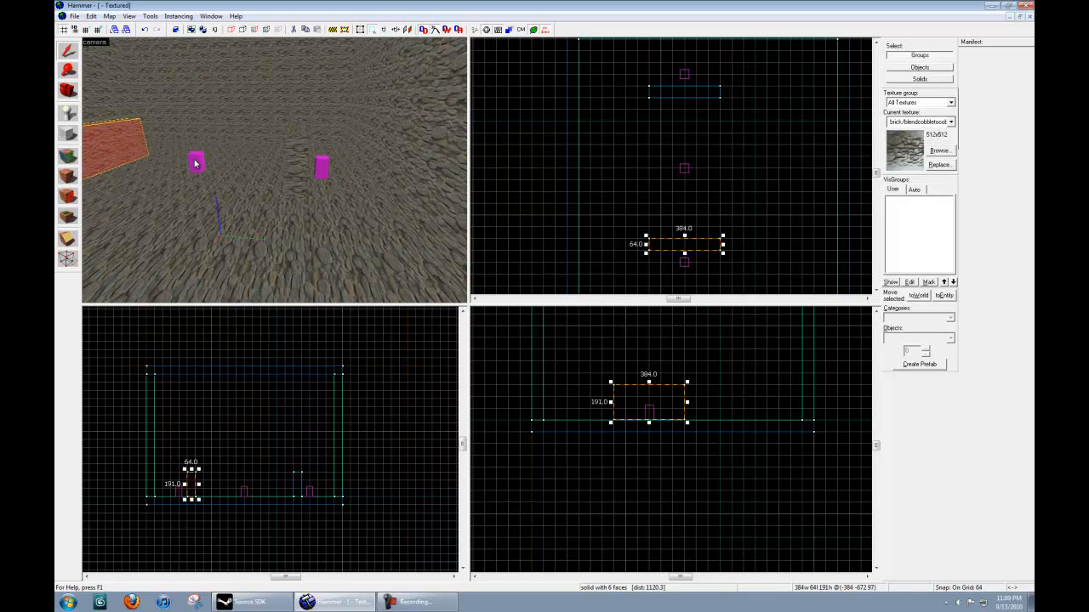
pyautogui.click(195, 163)
pyautogui.press('w')
pyautogui.press('s')
pyautogui.press('w')
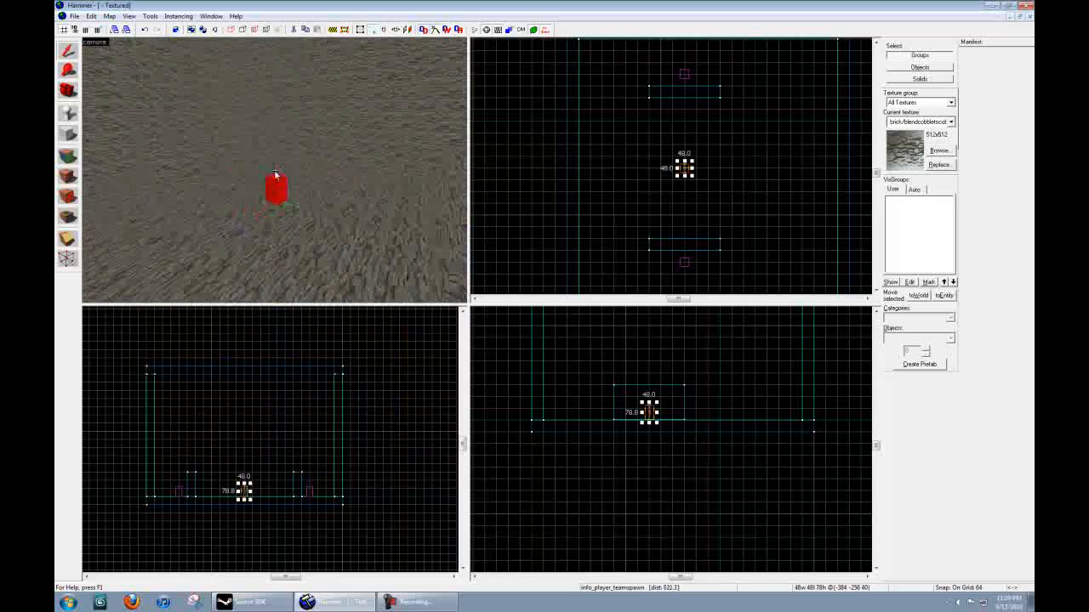
pyautogui.press('s')
pyautogui.press('a')
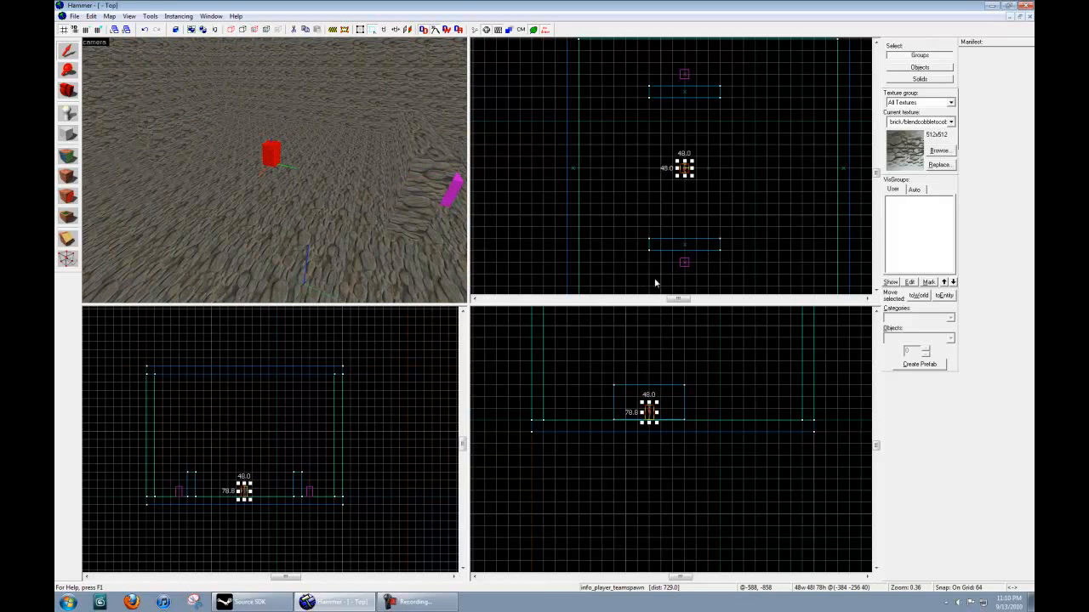
# Filter the textures for "floor", apply a plain tan concrete floor texture to the room's floor brush, and deselect it.
pyautogui.press('z')
pyautogui.press('d')
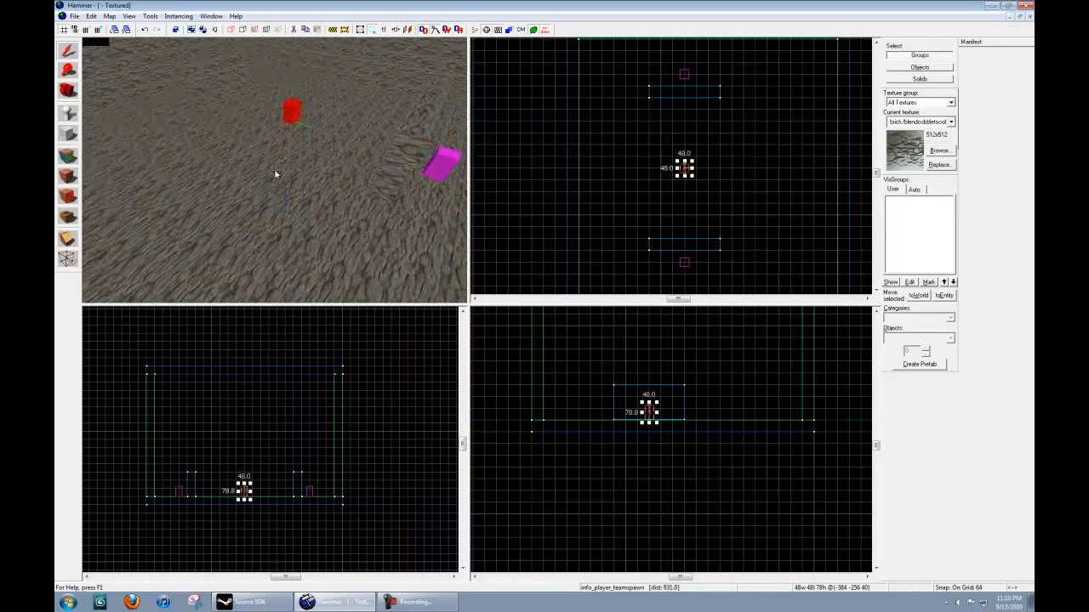
pyautogui.click(253, 244)
pyautogui.click(940, 153)
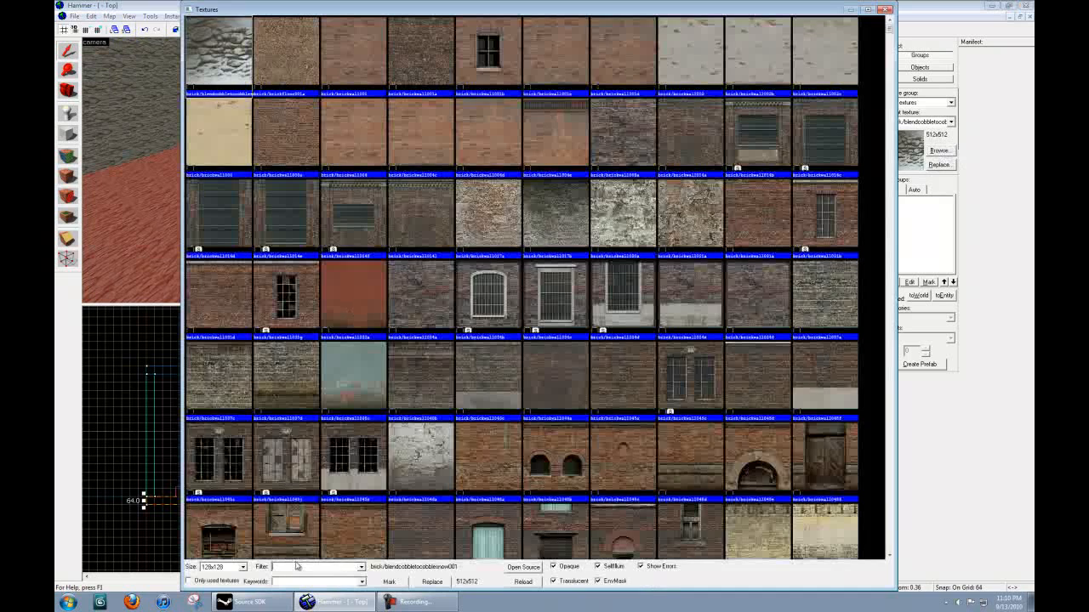
pyautogui.click(294, 566)
pyautogui.write('floor')
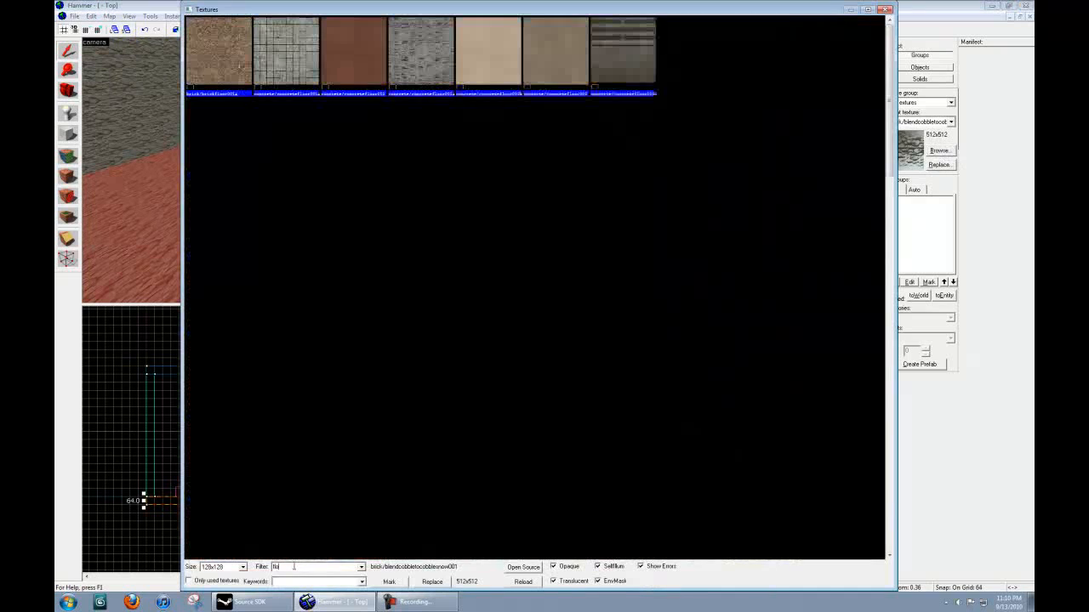
pyautogui.doubleClick(517, 53)
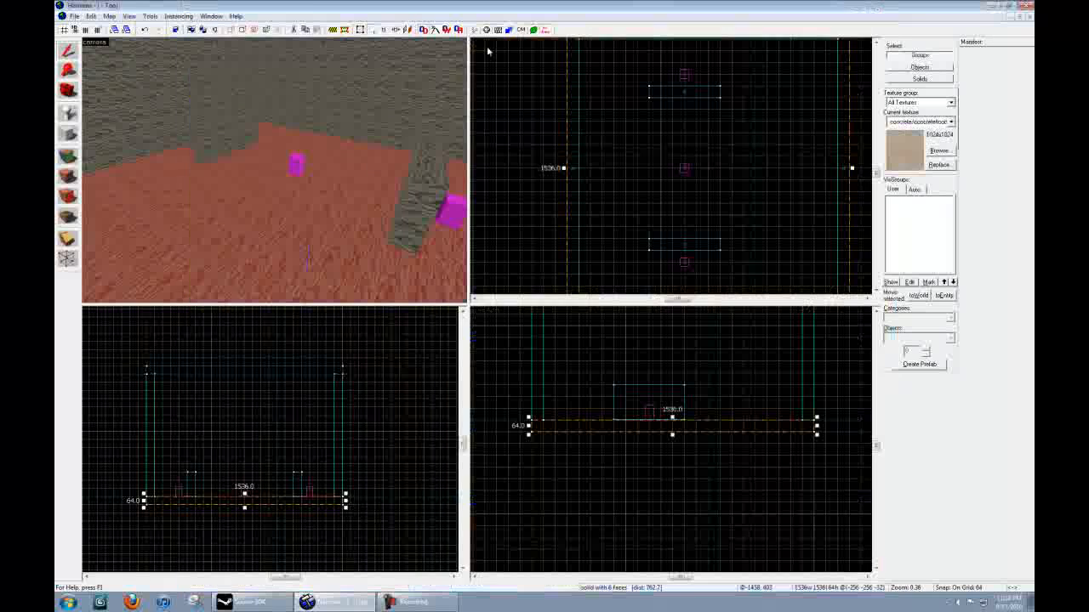
pyautogui.click(70, 177)
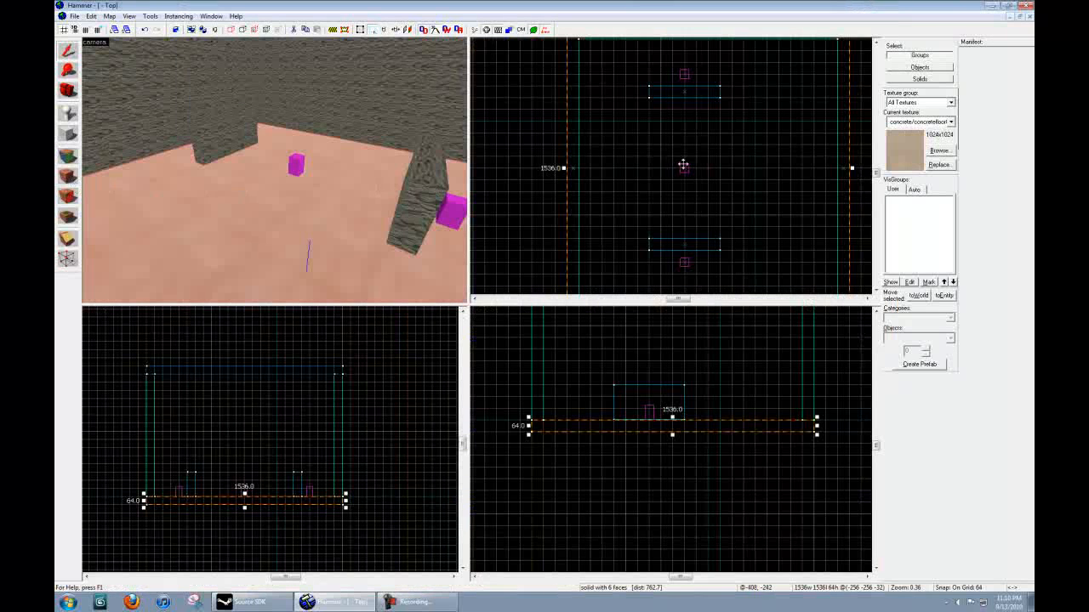
pyautogui.click(534, 150)
# Examine the retextured floor and the wall blocks from different angles in the 3D view.
pyautogui.press('z')
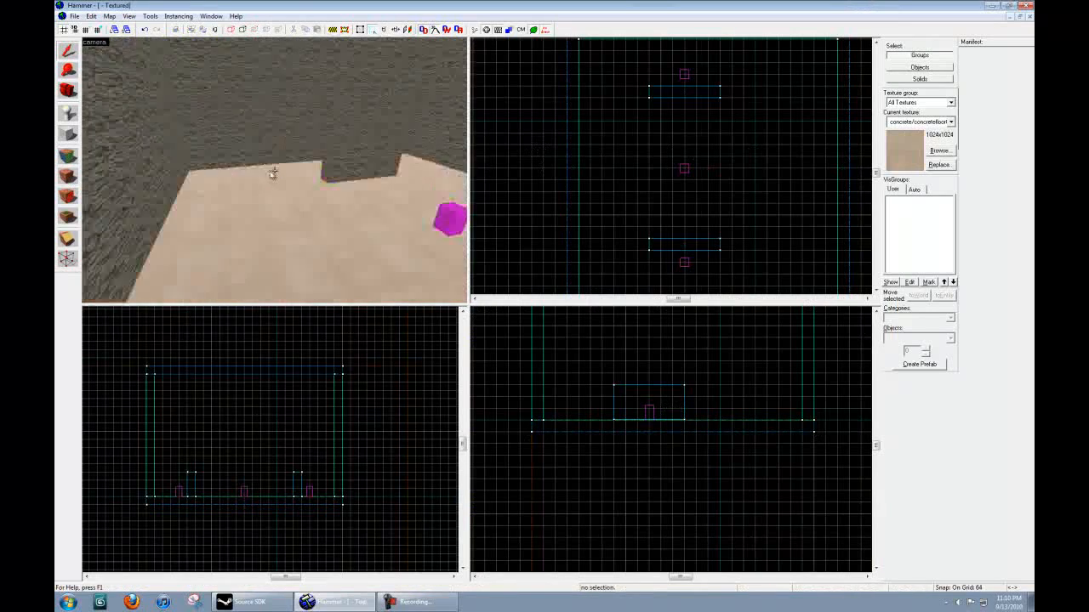
pyautogui.press('w')
pyautogui.press('a')
pyautogui.press('d')
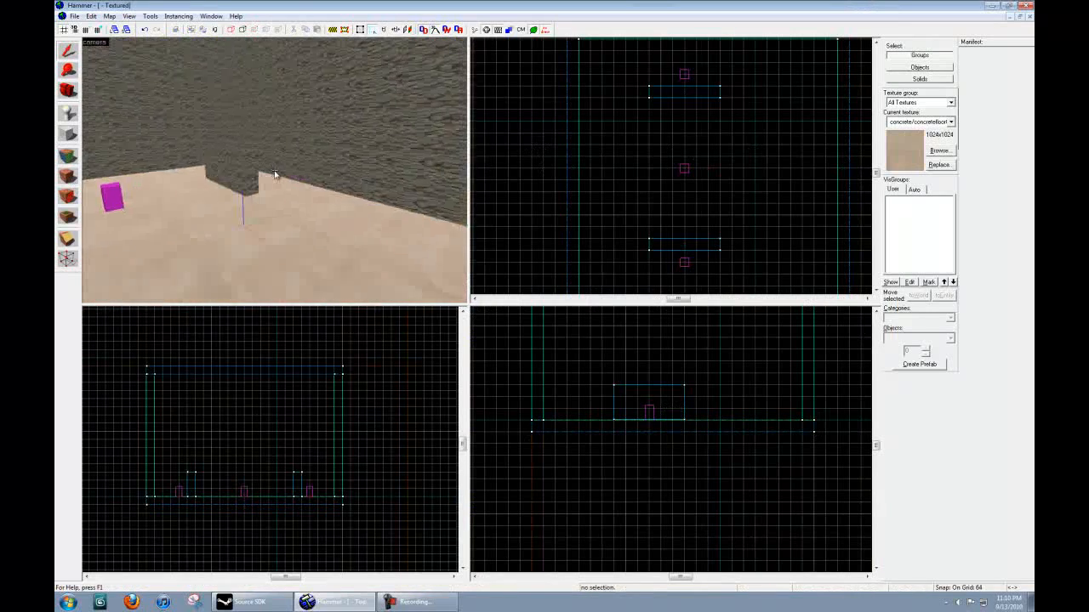
pyautogui.press('s')
pyautogui.press('w')
pyautogui.press('s')
pyautogui.press('z')
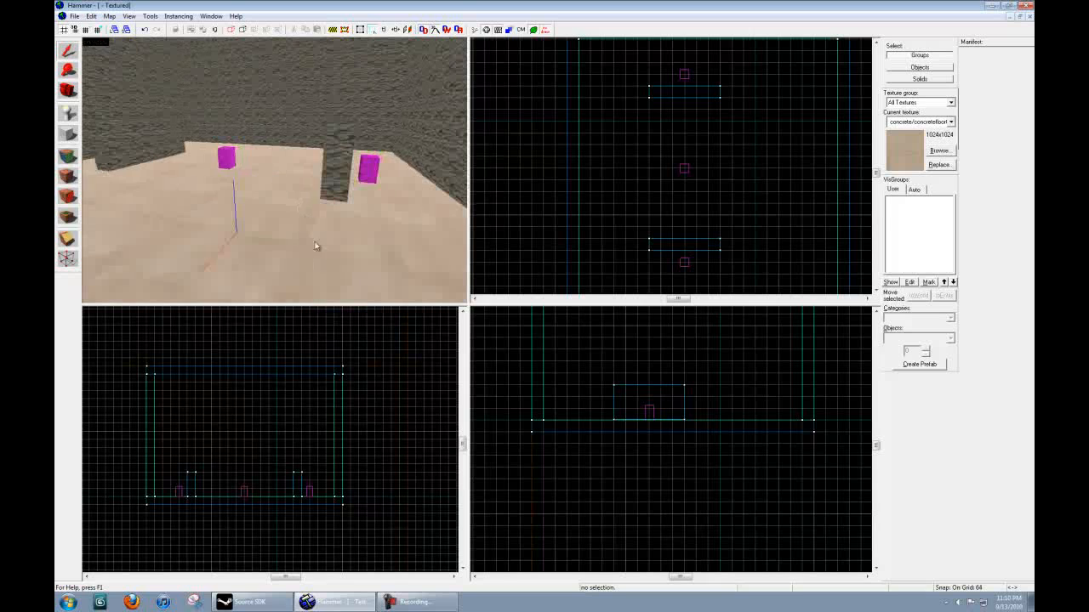
# Copy the northern wall block into two 128-unit-thick walls reaching from the west and east room walls toward the middle spawn, the eastern one 576 units long.
pyautogui.click(685, 92)
pyautogui.moveTo(680, 95); pyautogui.dragTo(722, 168)
pyautogui.press('z')
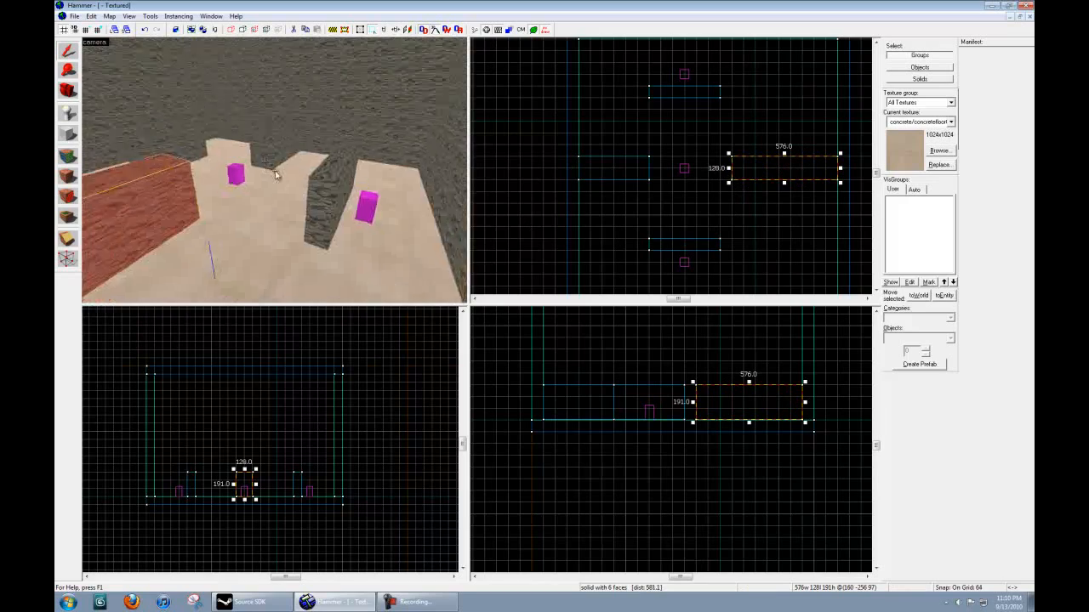
pyautogui.press('w')
pyautogui.press('w')
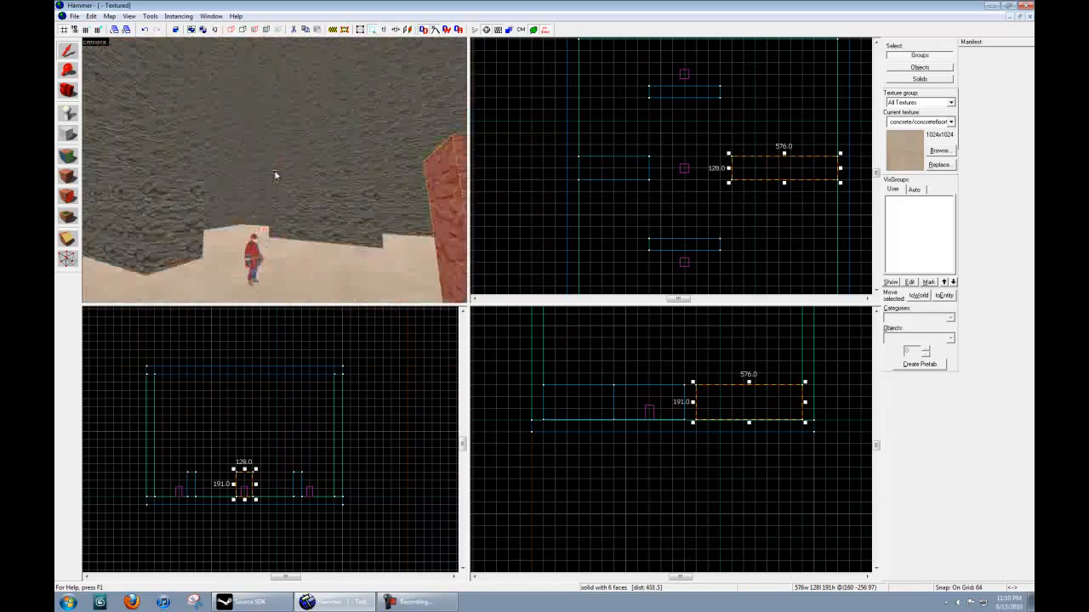
pyautogui.press('s')
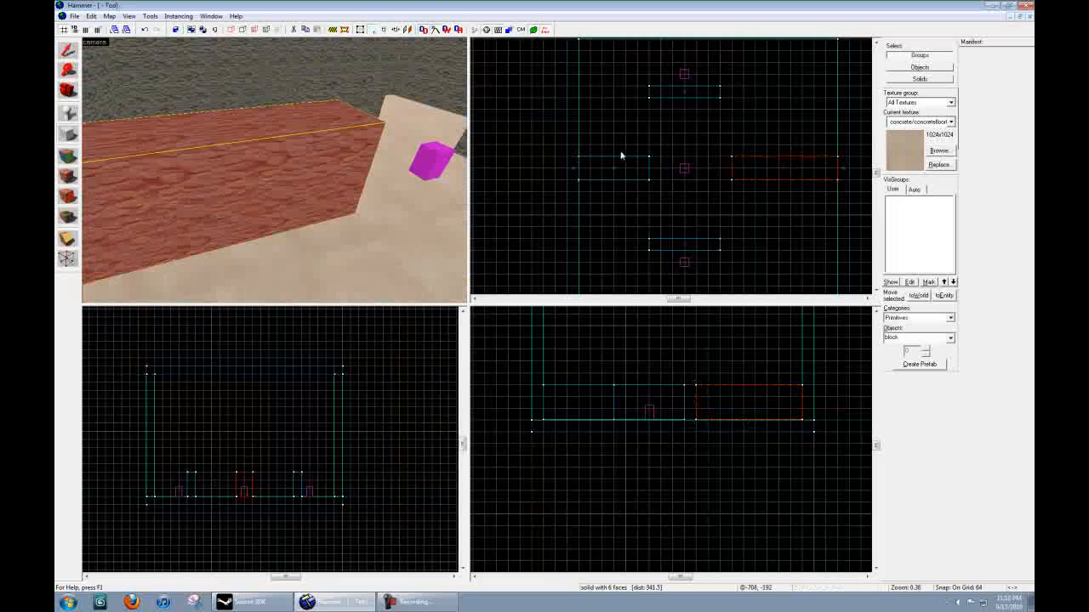
# Outline a new block 64 by 256 units across the western interior wall and set its height to 64 units.
pyautogui.moveTo(623, 157); pyautogui.dragTo(635, 190)
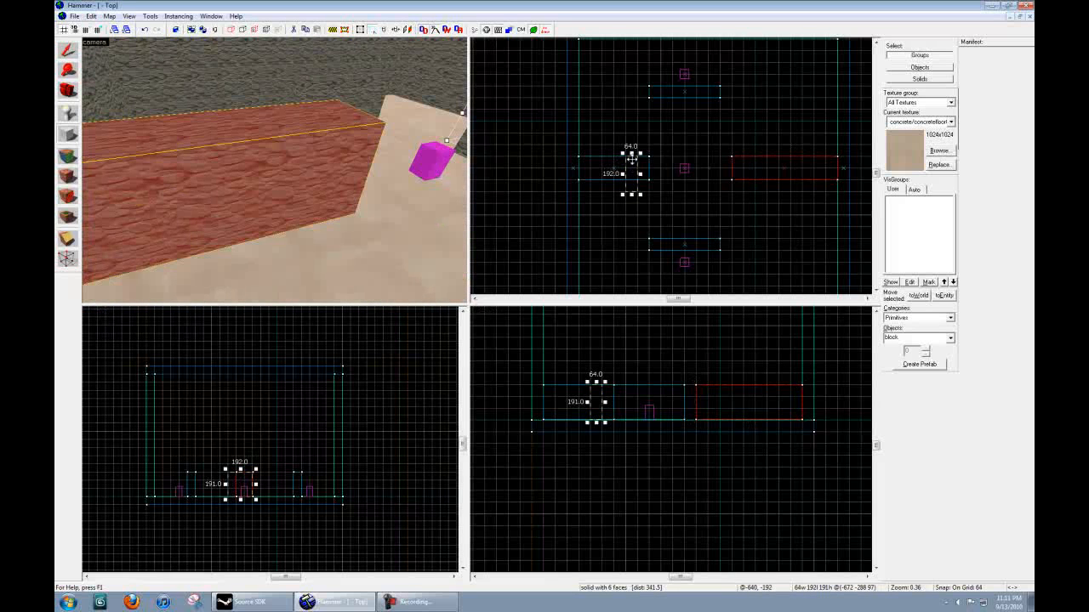
pyautogui.moveTo(631, 153); pyautogui.dragTo(631, 147)
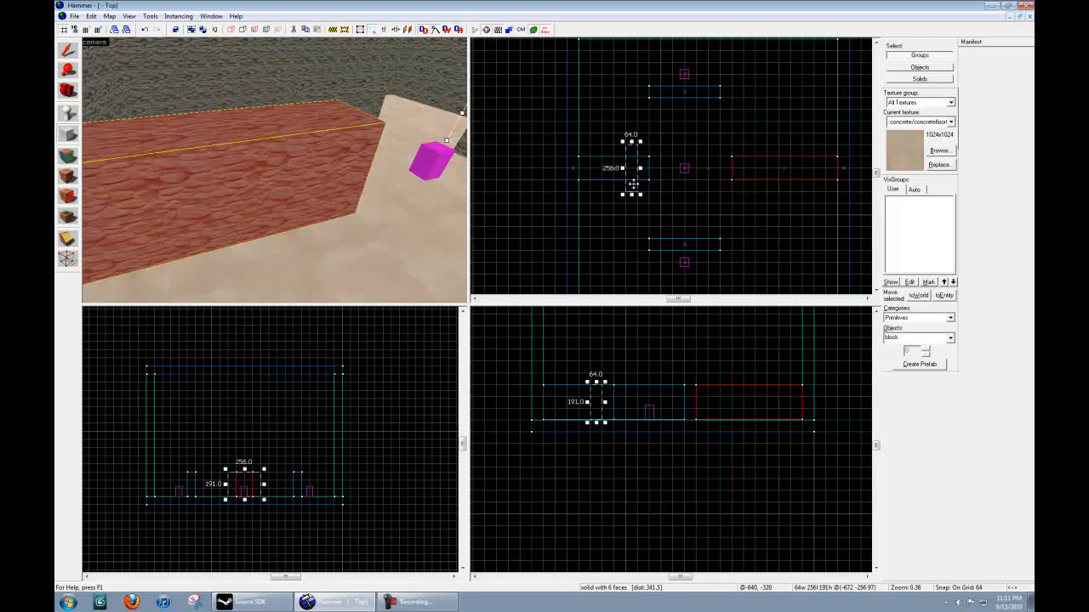
pyautogui.press('z')
pyautogui.press('w')
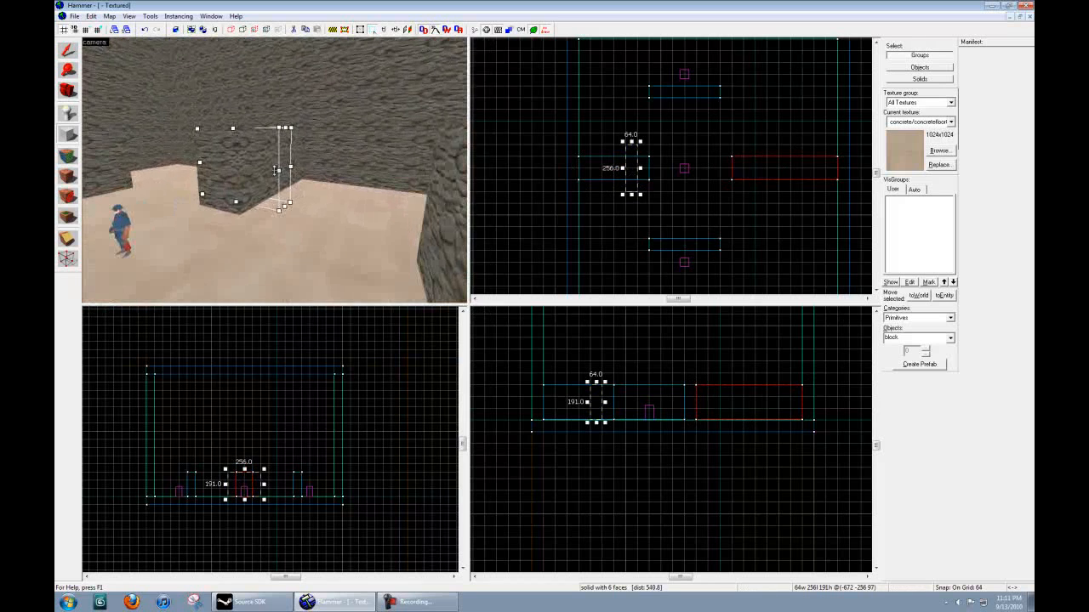
pyautogui.moveTo(245, 469); pyautogui.dragTo(243, 486)
# Reduce the grid size to 32 and lower the block outline by 32 units in the front view.
pyautogui.scroll(3, 247, 495)
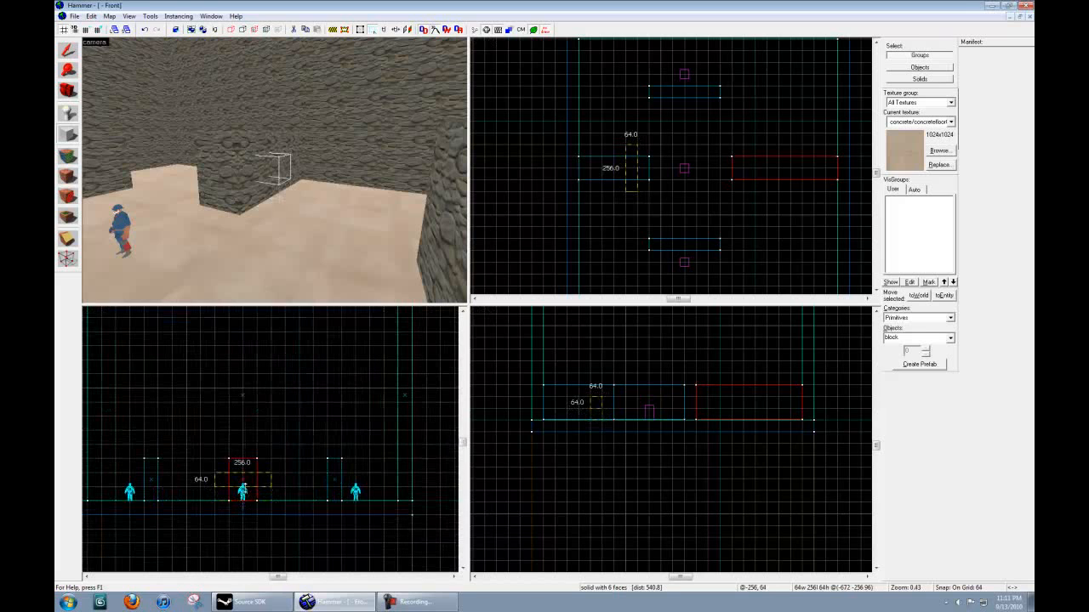
pyautogui.scroll(5, 236, 493)
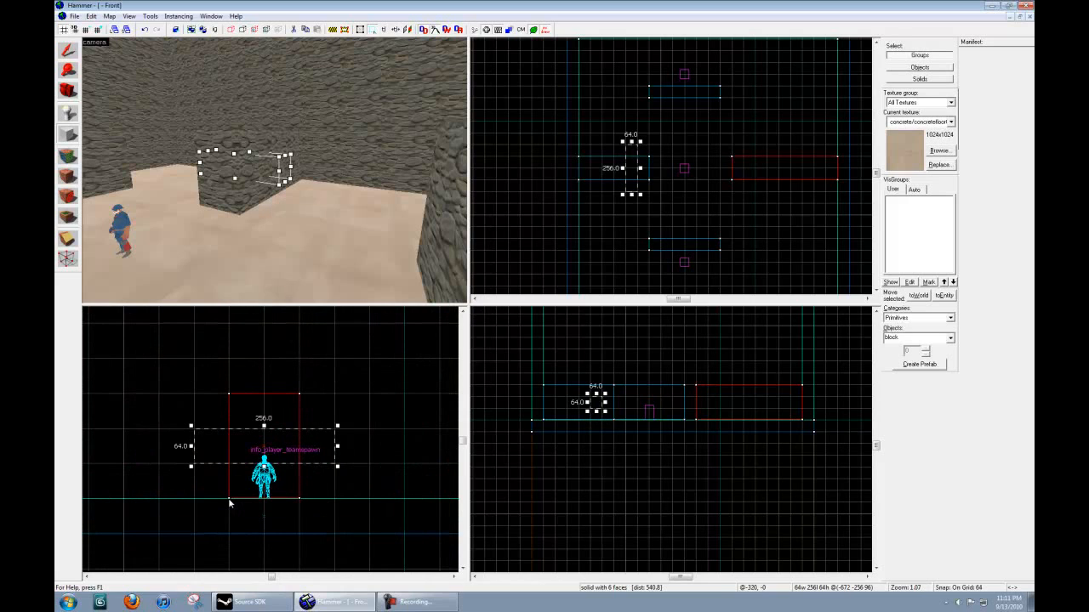
pyautogui.press('[')
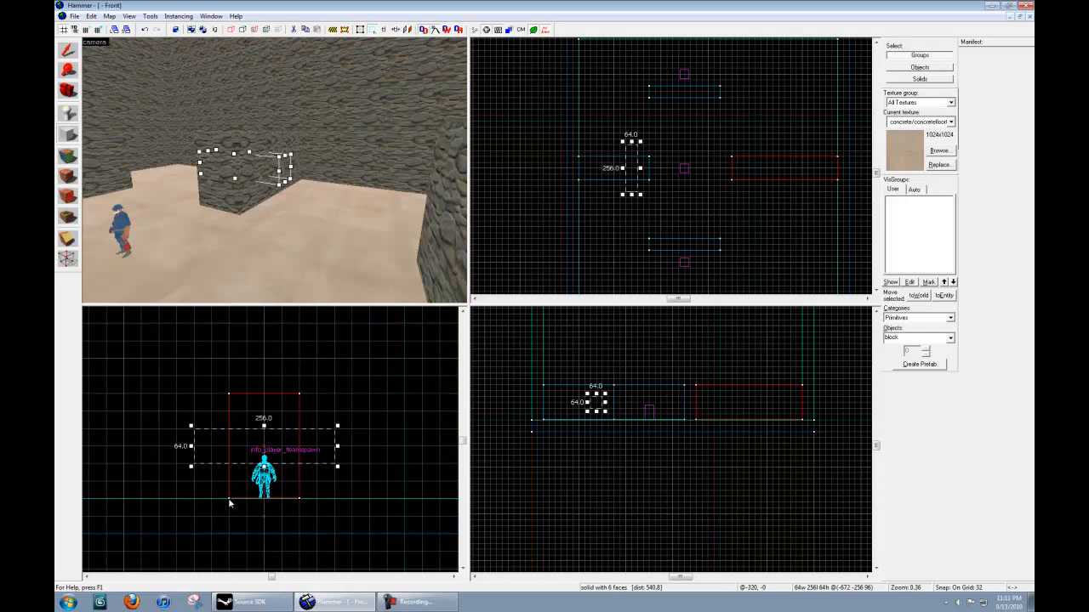
pyautogui.moveTo(264, 427); pyautogui.dragTo(264, 443)
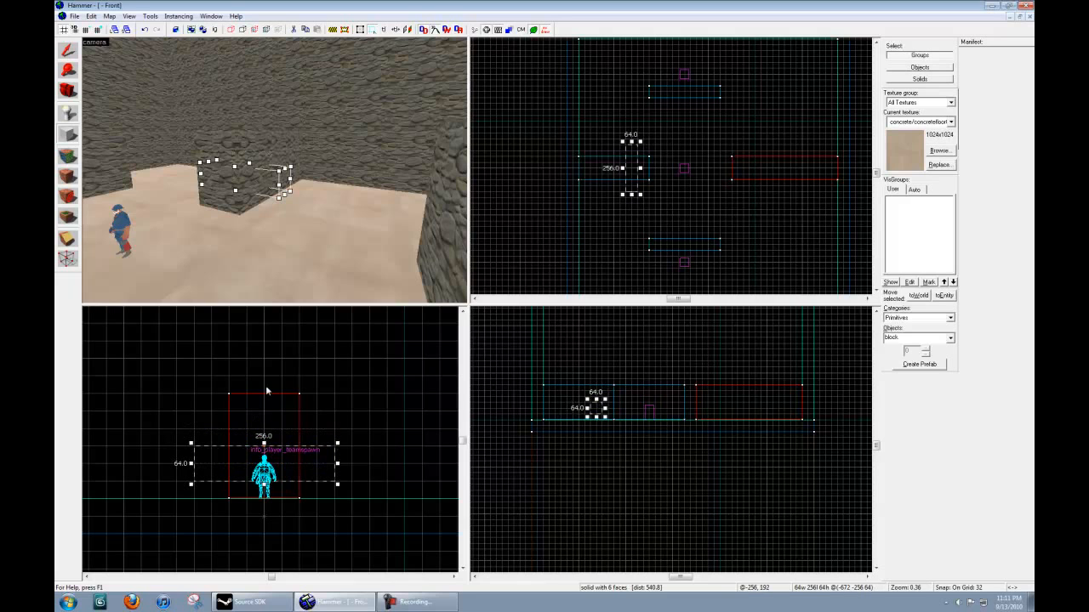
# Reduce the grid size to 16, raise the outline's lower edge to make it 48 units high, and create the block.
pyautogui.press('z')
pyautogui.press('w')
pyautogui.press('a')
pyautogui.press('s')
pyautogui.press('z')
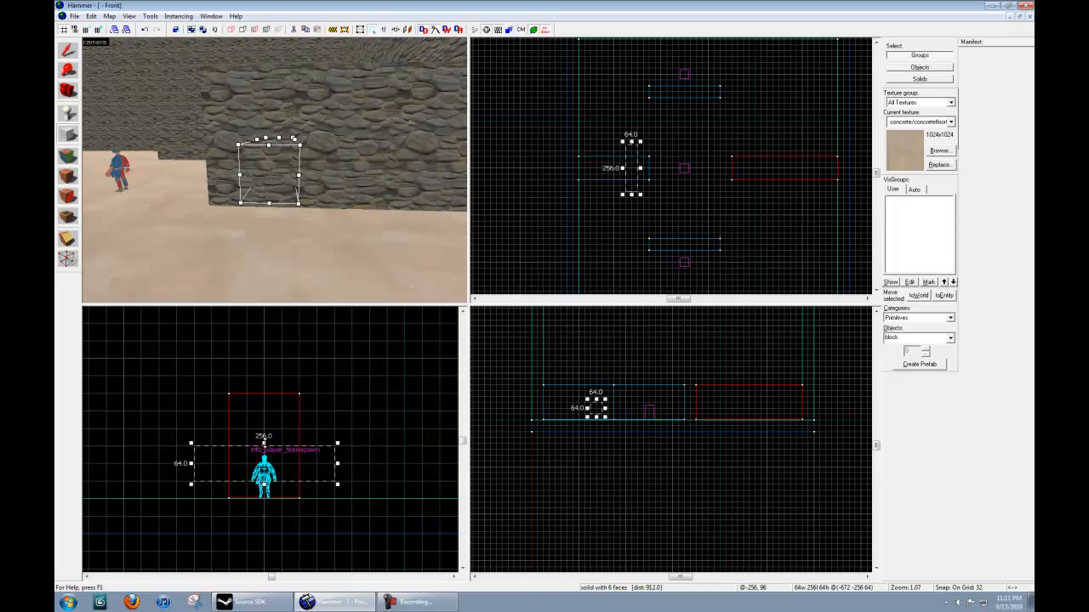
pyautogui.press('[')
pyautogui.moveTo(264, 442); pyautogui.dragTo(264, 466)
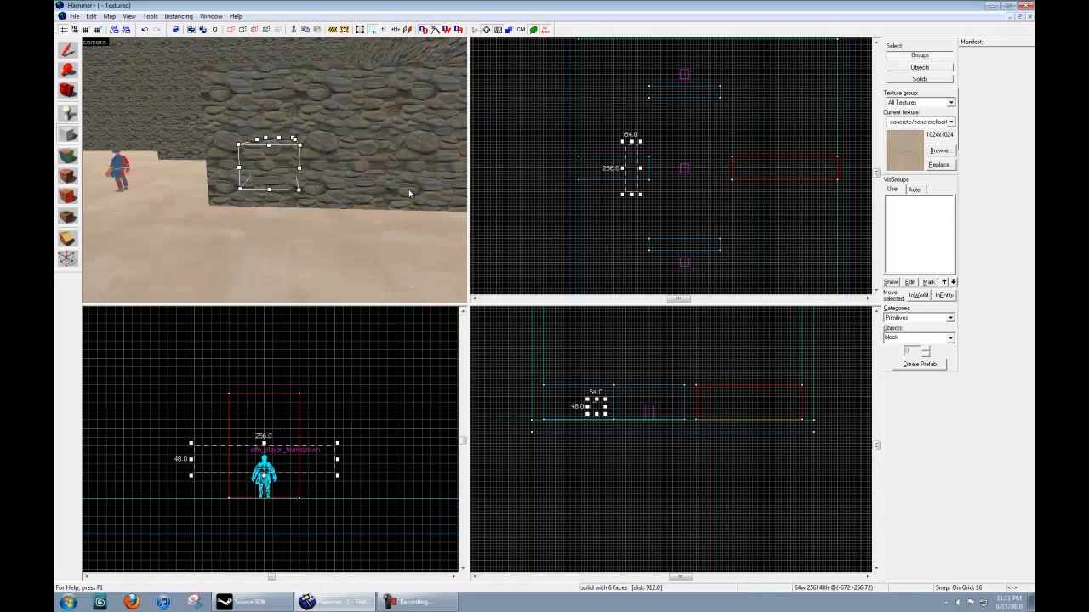
pyautogui.press('Return')
# Copy the new block 160 units west along the western interior wall.
pyautogui.click(68, 51)
pyautogui.scroll(3, 659, 156)
pyautogui.moveTo(610, 170); pyautogui.dragTo(559, 170)
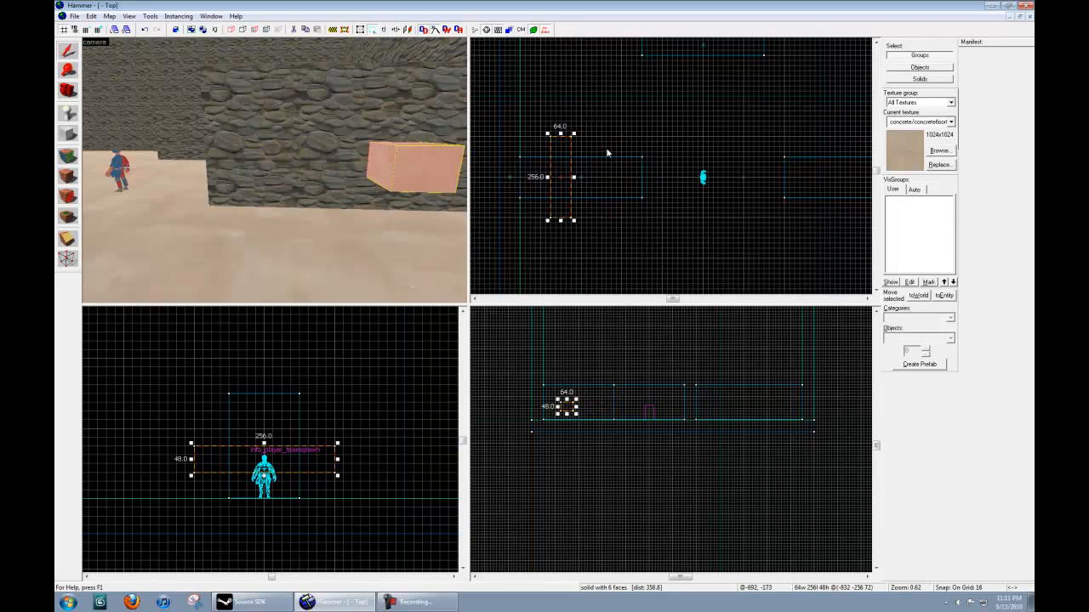
pyautogui.hotkey('ctrl', 'z')
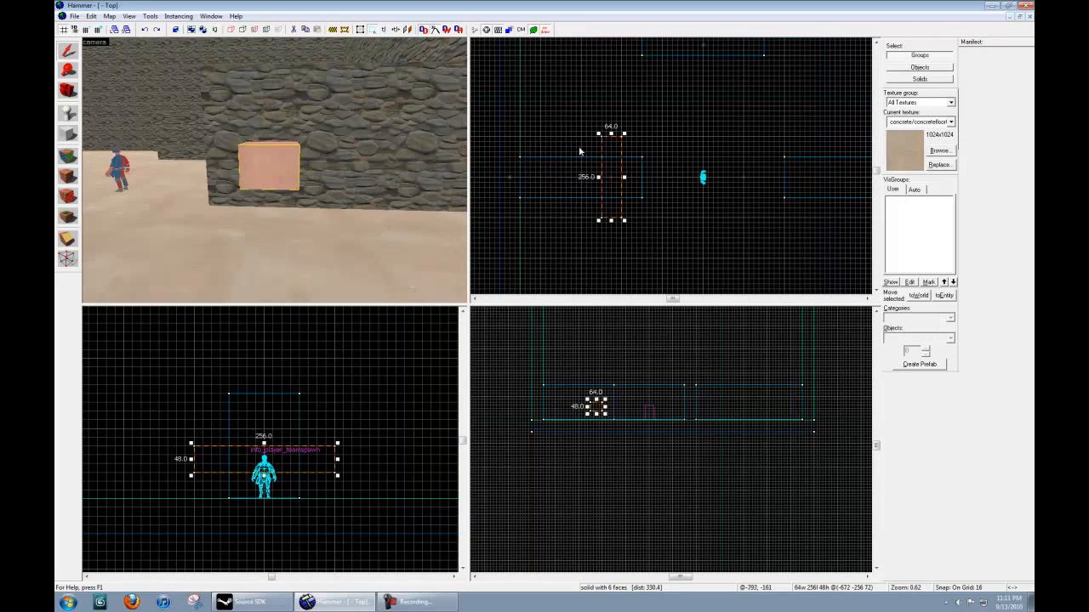
pyautogui.moveTo(609, 151); pyautogui.dragTo(561, 150)
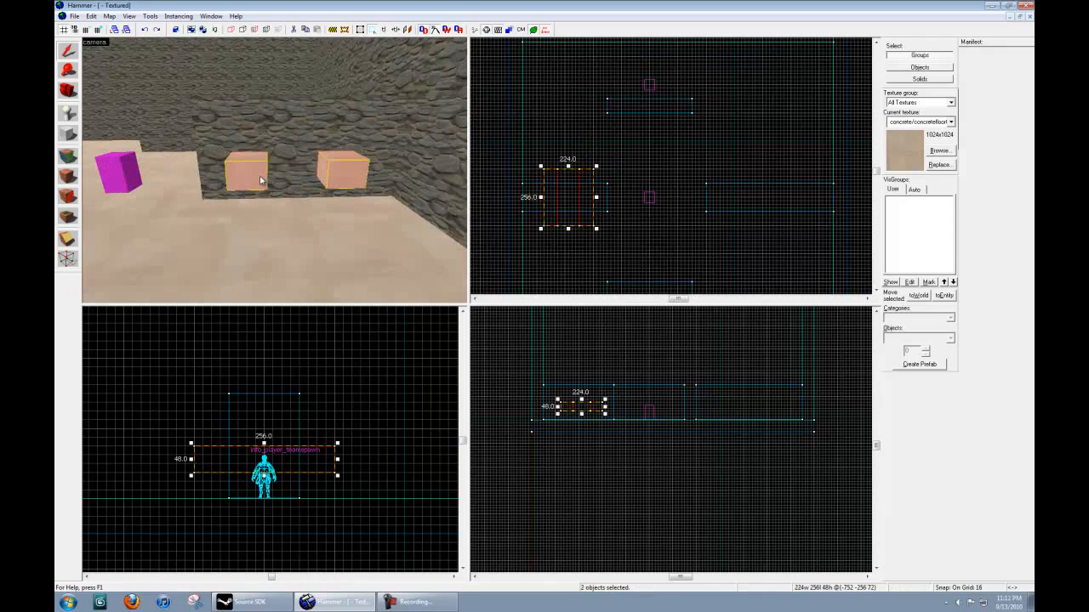
# Carve the western interior wall with both blocks set through it, and delete the westernmost block.
pyautogui.click(261, 179)
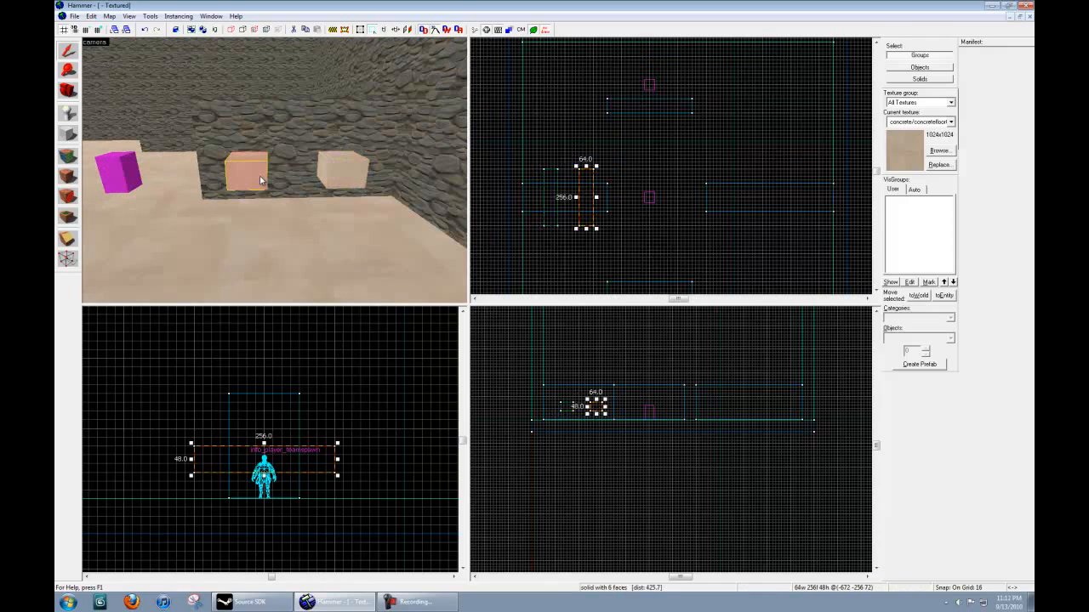
pyautogui.click(175, 30)
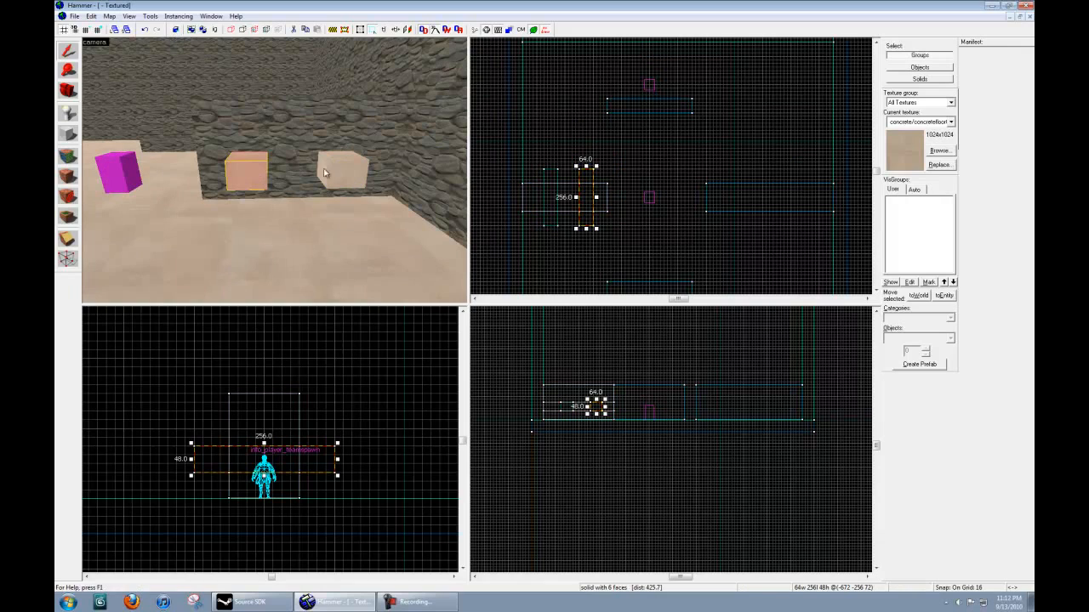
pyautogui.click(348, 178)
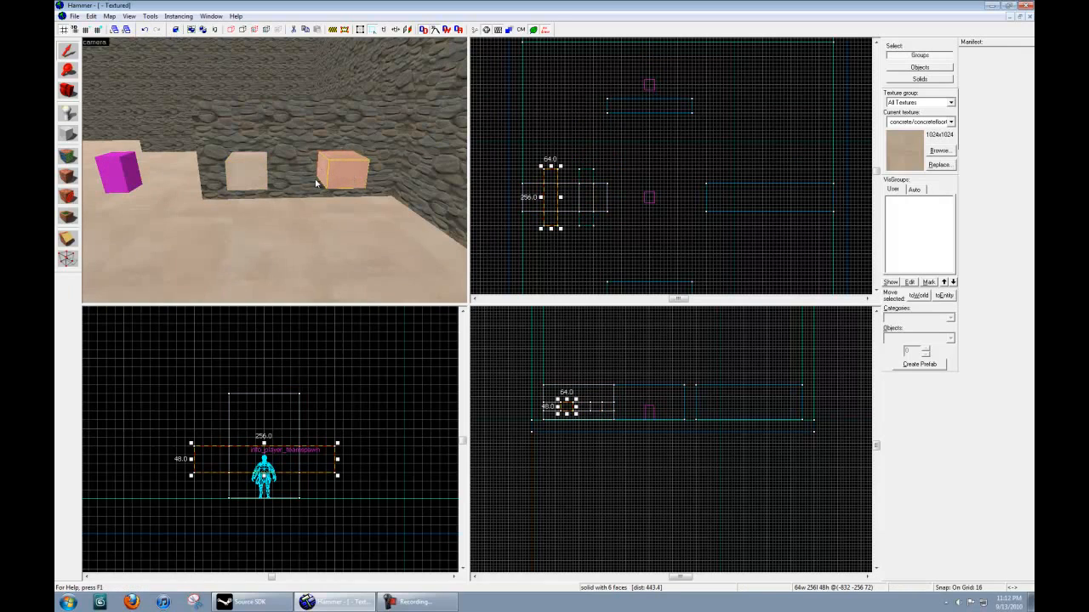
pyautogui.press('Delete')
# Move the remaining block 640 units east into the eastern interior wall and copy it twice eastward at 176-unit spacing.
pyautogui.click(264, 172)
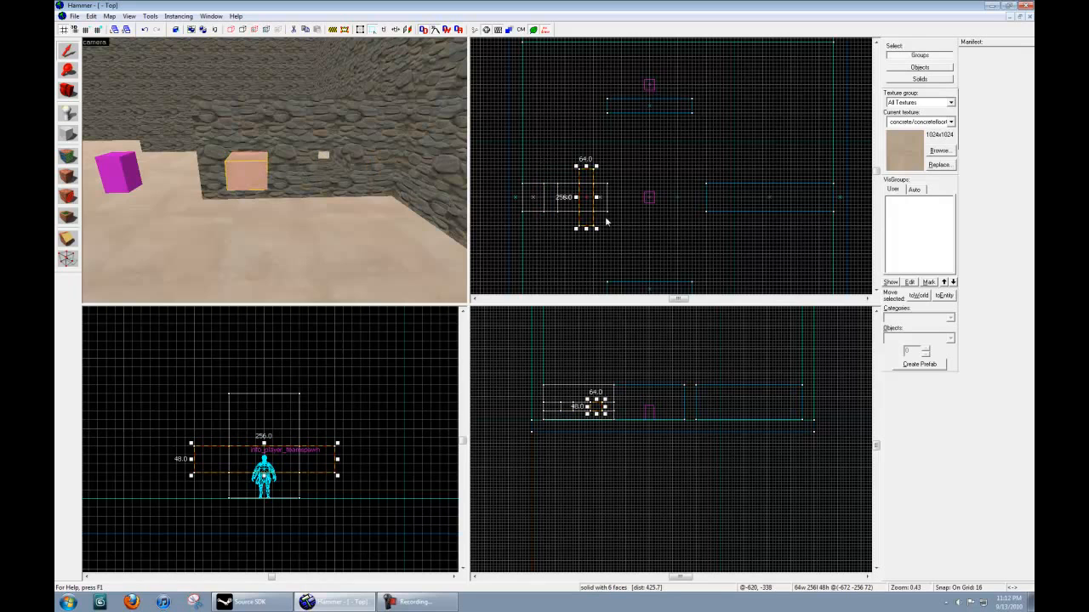
pyautogui.moveTo(554, 198); pyautogui.dragTo(697, 197)
pyautogui.press('w')
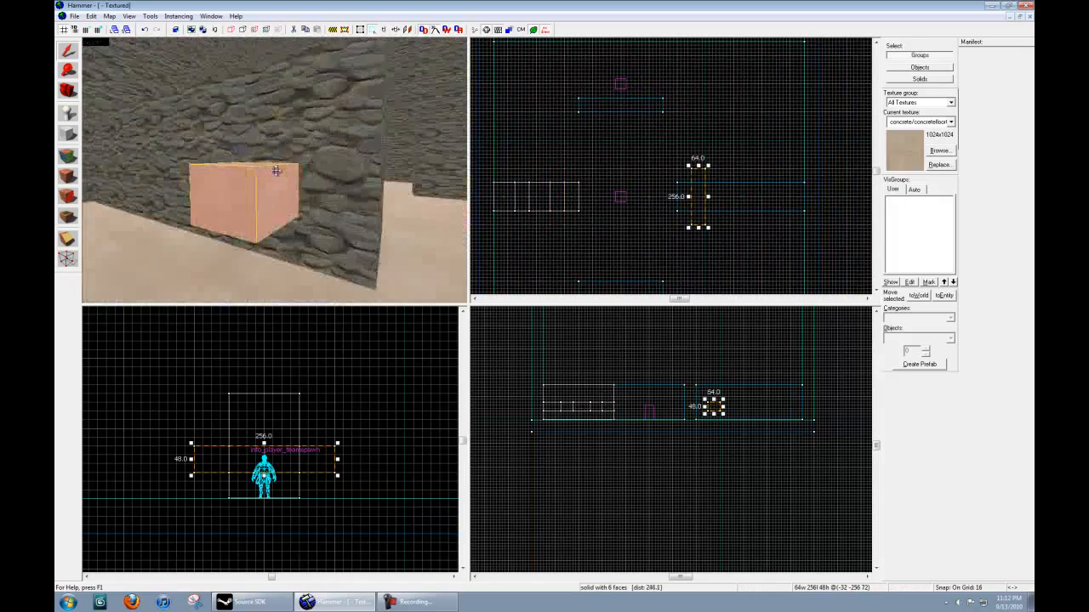
pyautogui.press('z')
pyautogui.moveTo(705, 204); pyautogui.dragTo(773, 203)
# Carve the eastern interior wall with each of the three blocks and delete each block after its cut.
pyautogui.click(176, 31)
pyautogui.press('Delete')
pyautogui.click(194, 169)
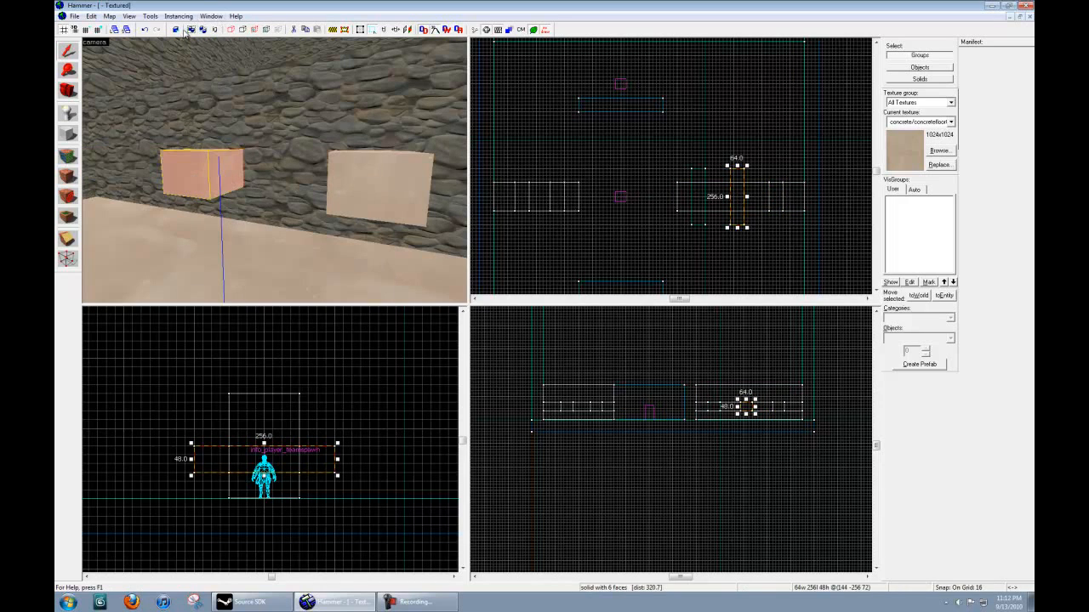
pyautogui.click(176, 31)
pyautogui.press('Delete')
pyautogui.click(368, 180)
pyautogui.click(177, 31)
pyautogui.press('Delete')
# Inspect the carved window openings in both interior walls and the surrounding room in the 3D view.
pyautogui.press('z')
pyautogui.press('a')
pyautogui.press('s')
pyautogui.press('w')
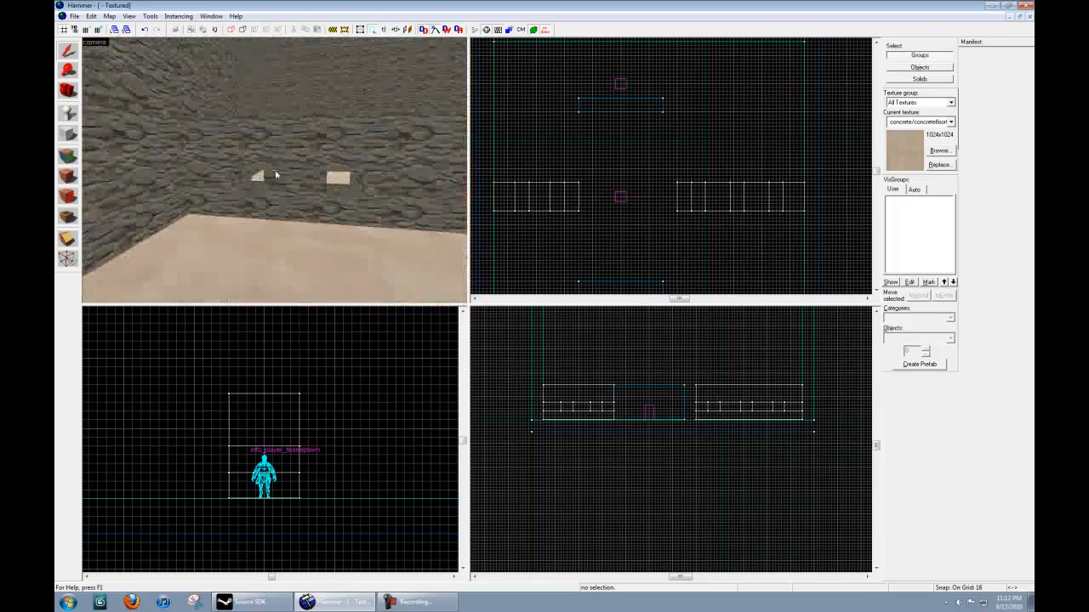
pyautogui.press('w')
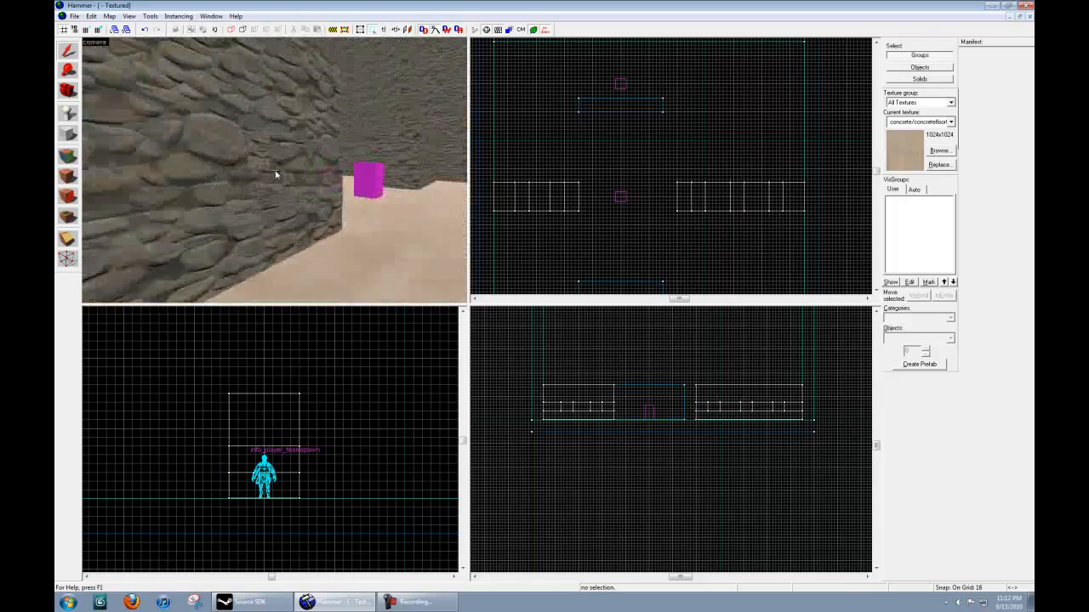
pyautogui.press('w')
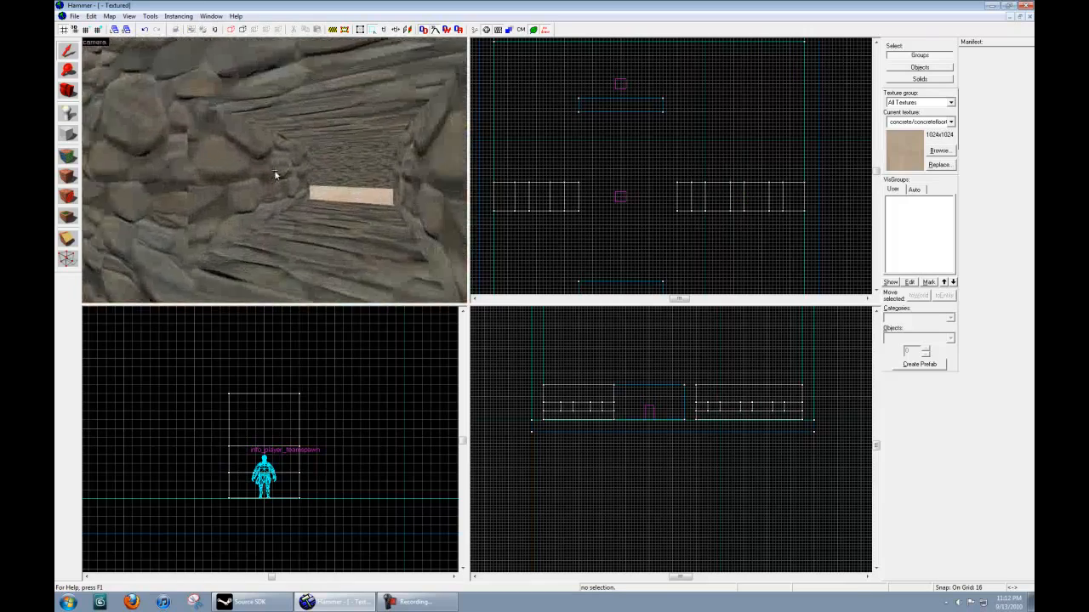
pyautogui.press('w')
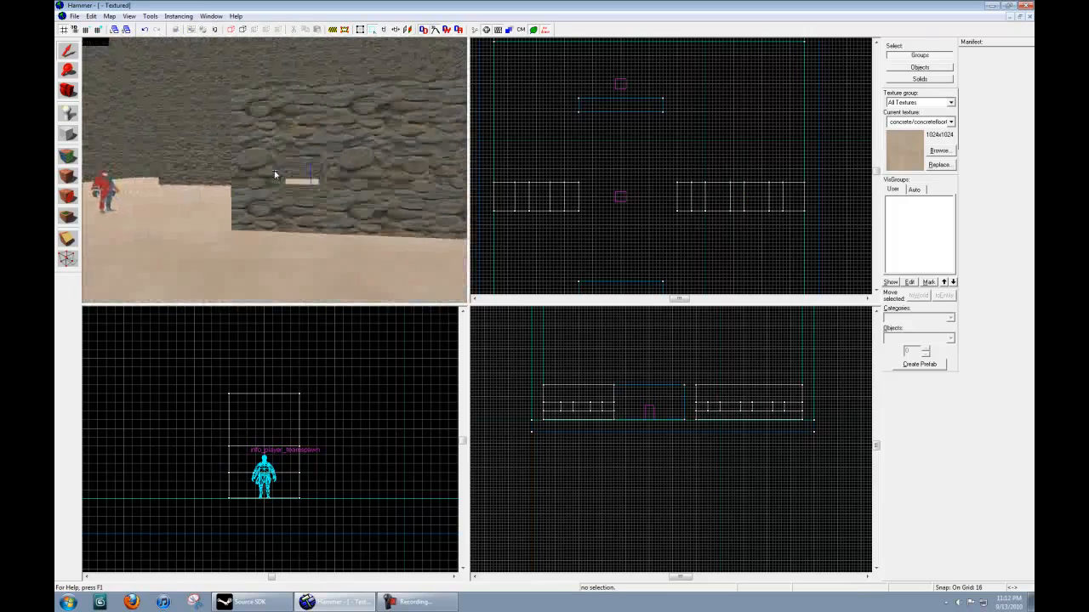
pyautogui.press('w')
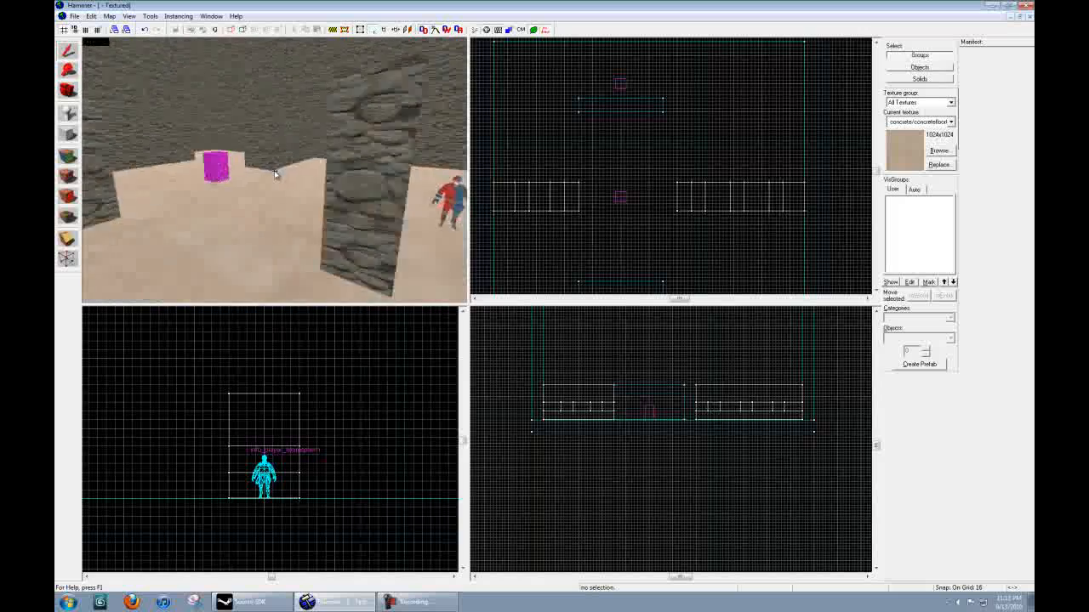
pyautogui.press('w')
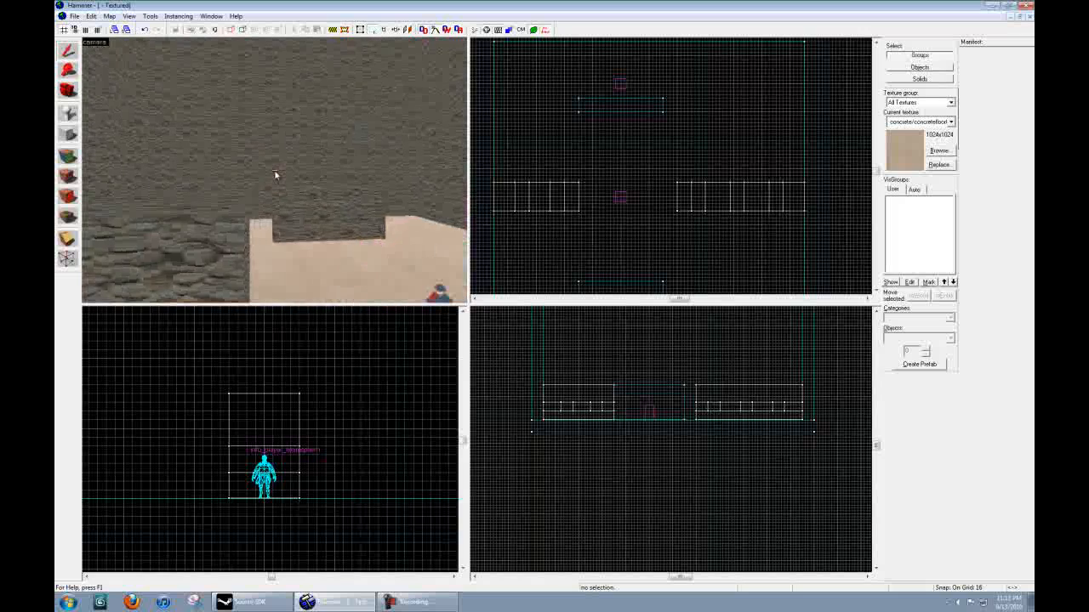
pyautogui.press('w')
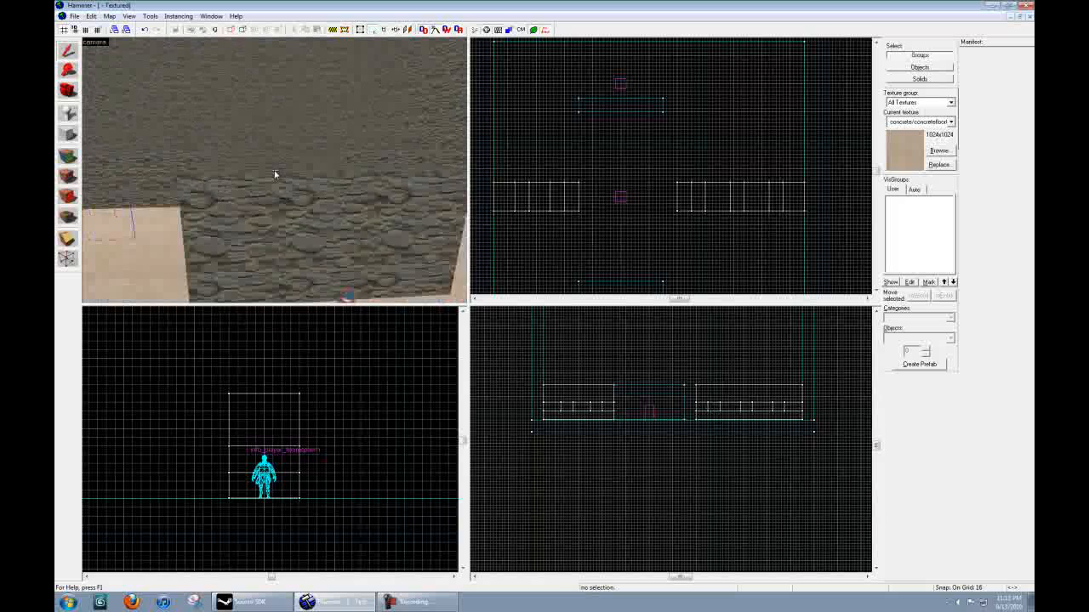
pyautogui.press('s')
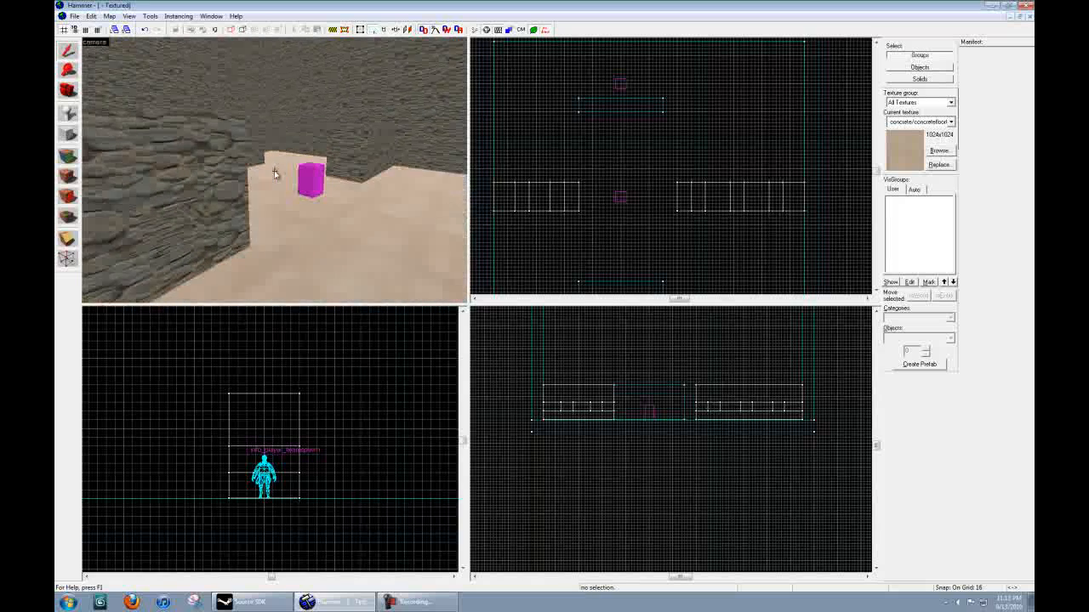
pyautogui.press('s')
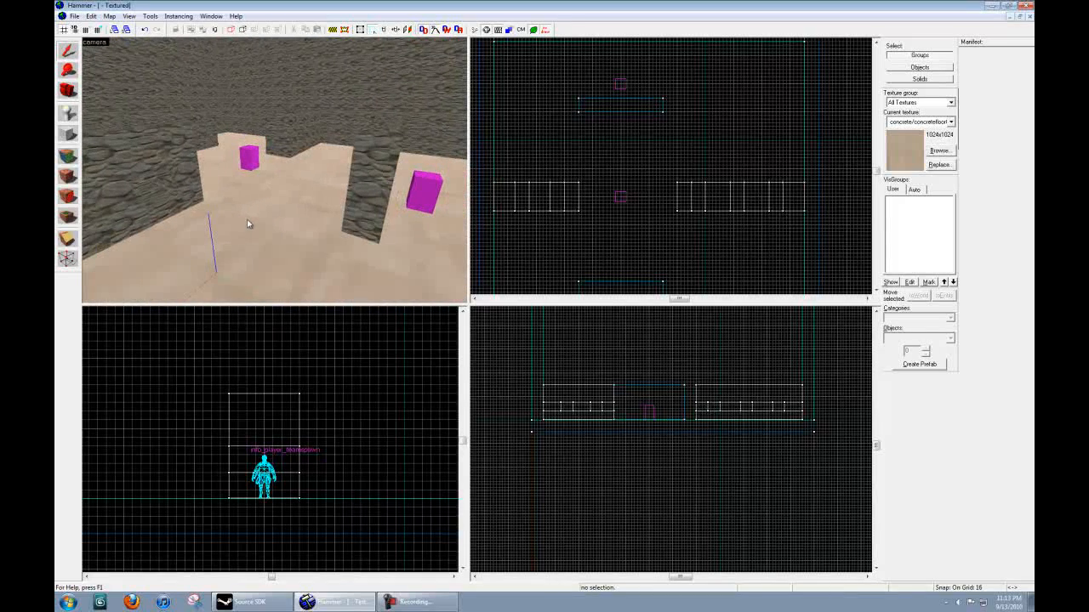
# Set the primitive for new brushes to arch.
pyautogui.click(67, 134)
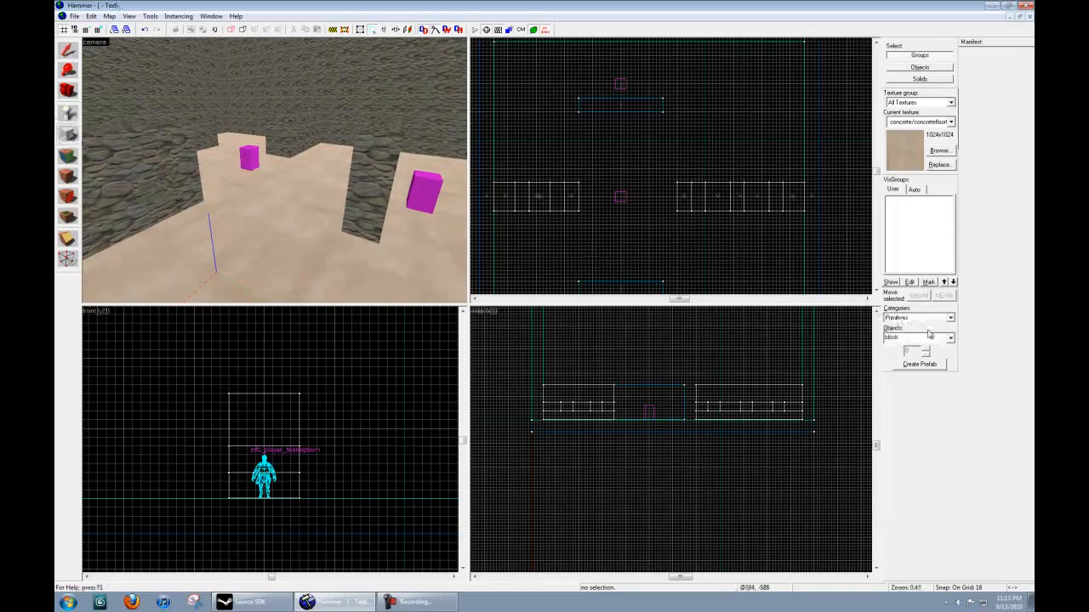
pyautogui.click(952, 339)
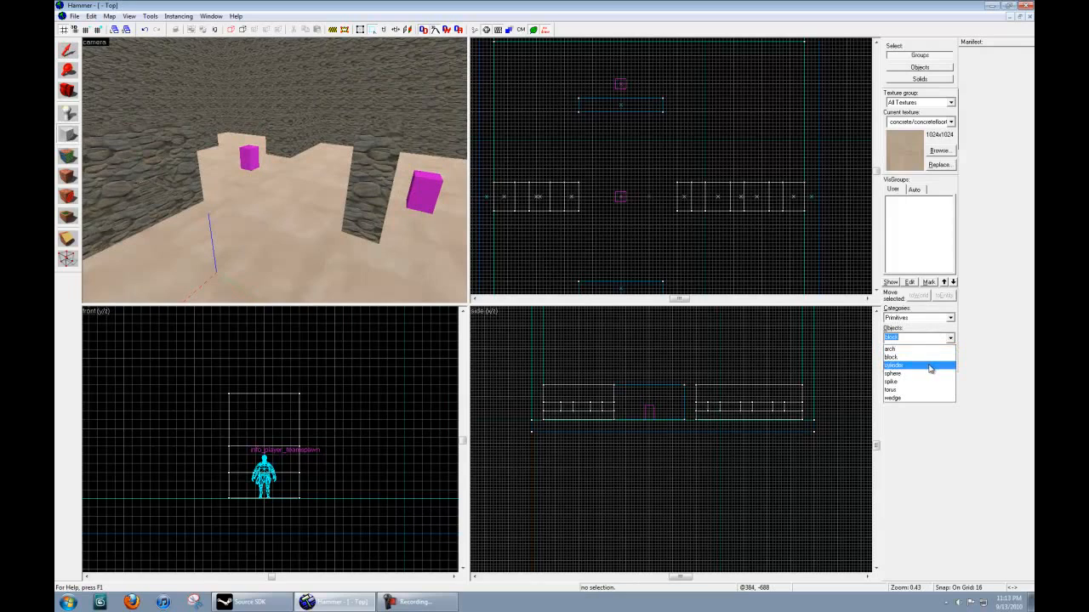
pyautogui.click(927, 348)
# Examine the gap between the two interior walls from several angles in the 3D view.
pyautogui.press('z')
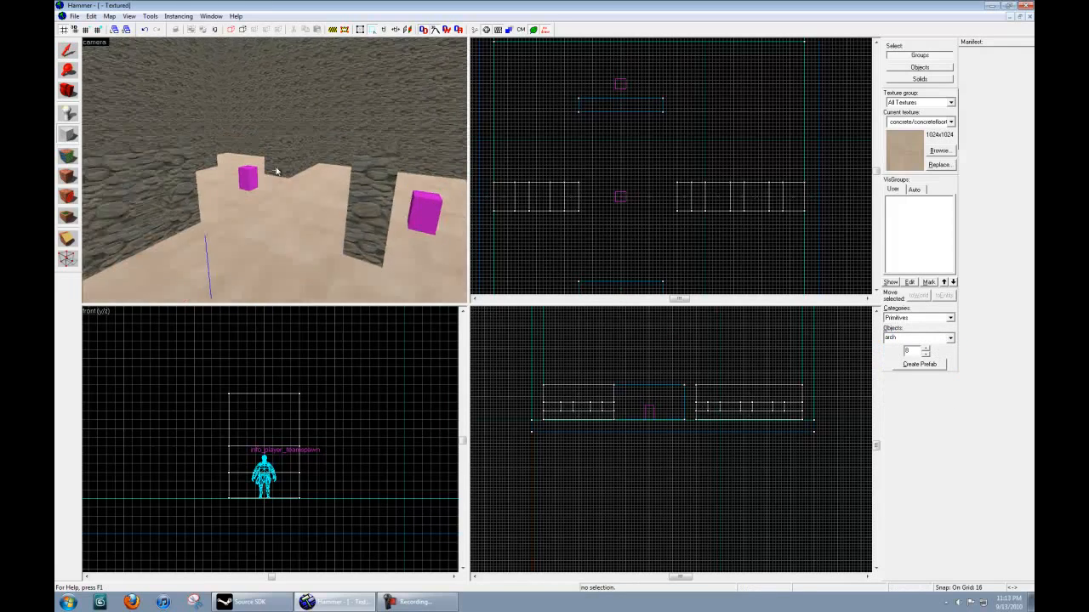
pyautogui.press('w')
pyautogui.press('s')
pyautogui.press('s')
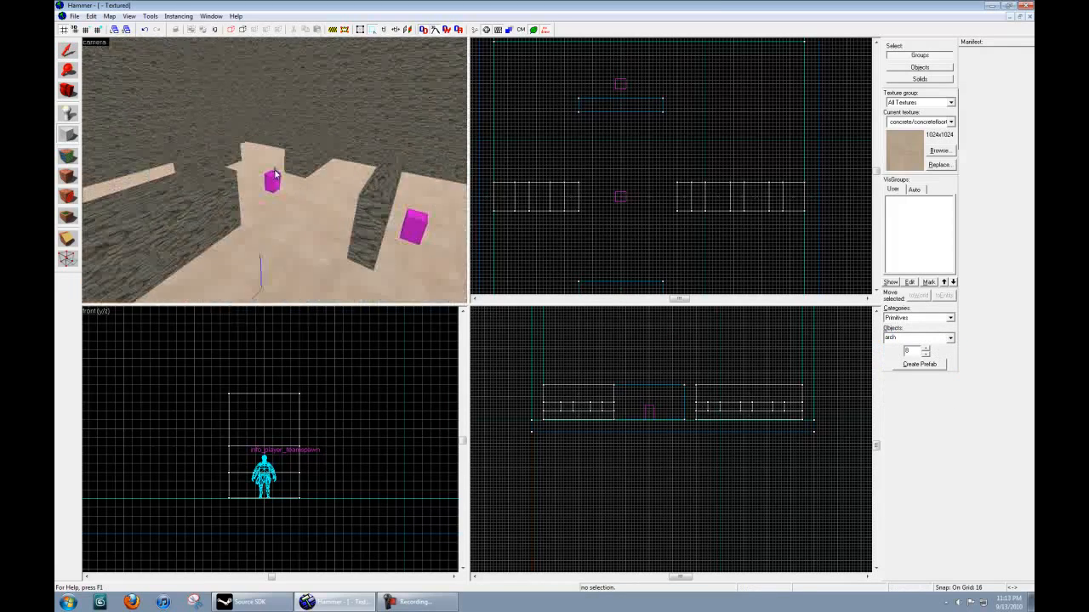
pyautogui.press('w')
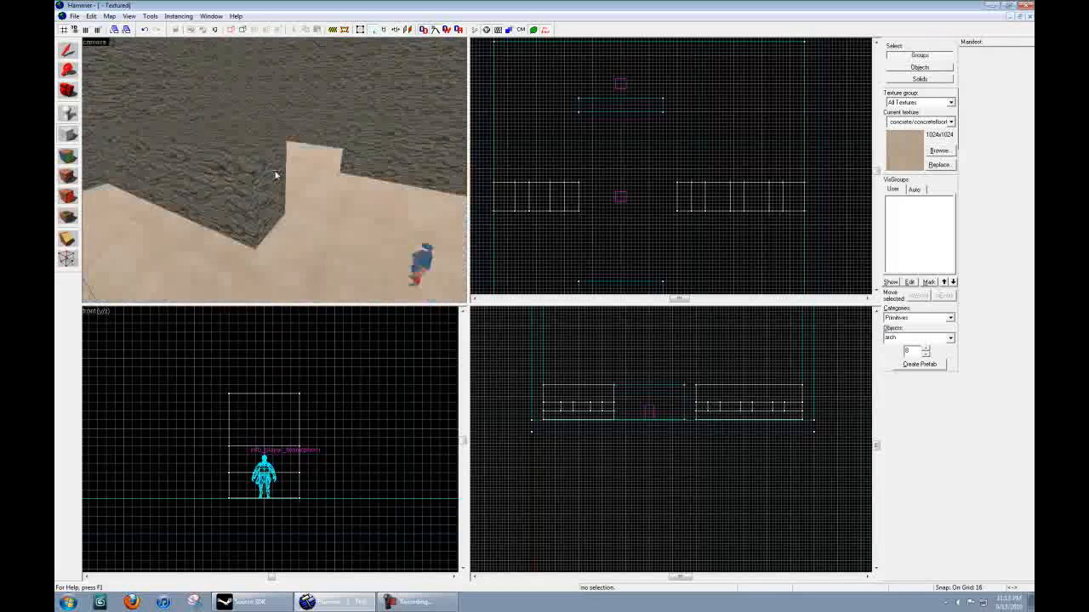
pyautogui.press('s')
pyautogui.press('a')
pyautogui.press('z')
# Outline the arch 576 units wide and 192 units high above the gap between the interior walls in the side view.
pyautogui.moveTo(635, 396); pyautogui.dragTo(633, 422, button='middle')
pyautogui.scroll(4, 633, 426)
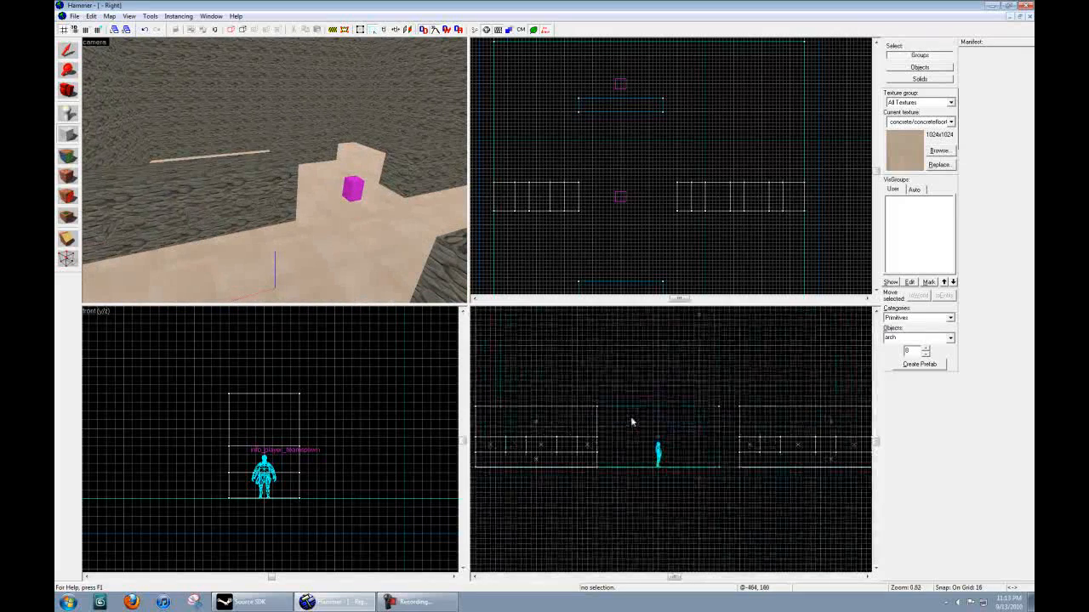
pyautogui.moveTo(577, 409); pyautogui.dragTo(763, 364)
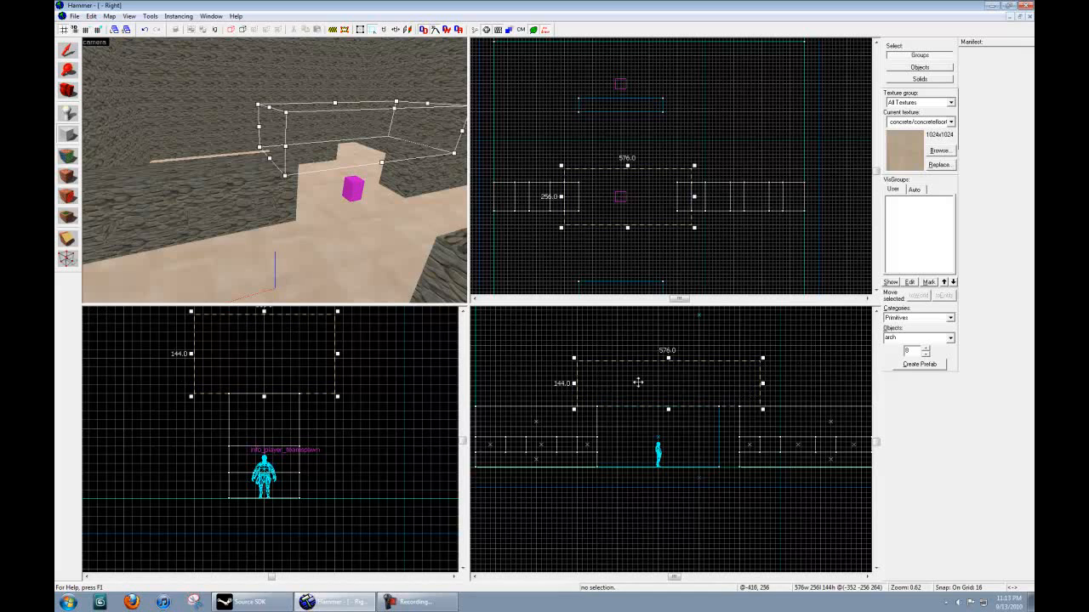
pyautogui.moveTo(574, 357); pyautogui.dragTo(678, 348)
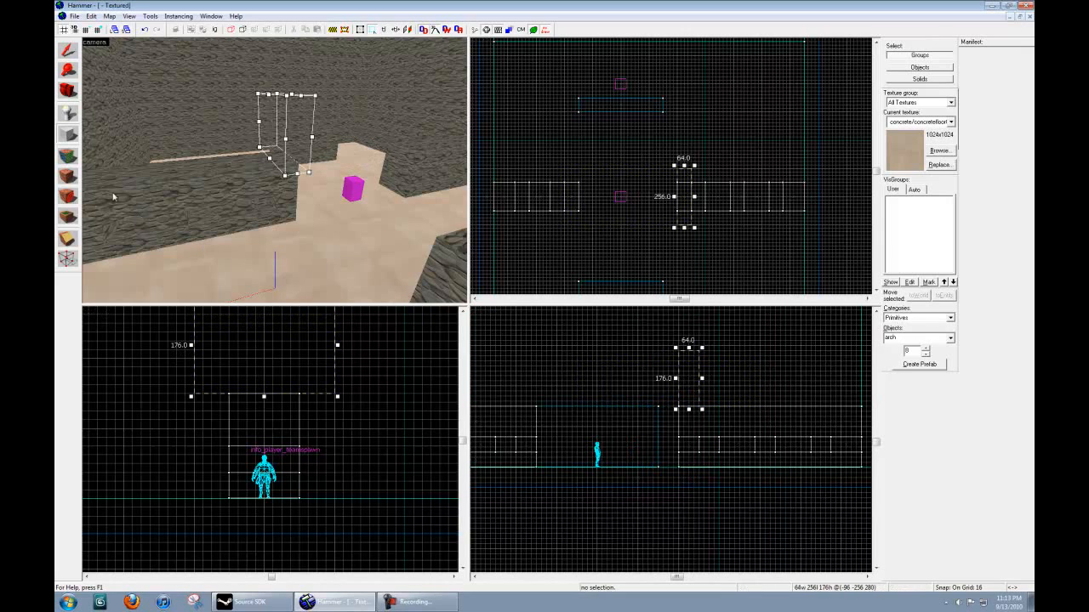
pyautogui.moveTo(698, 376); pyautogui.dragTo(627, 376)
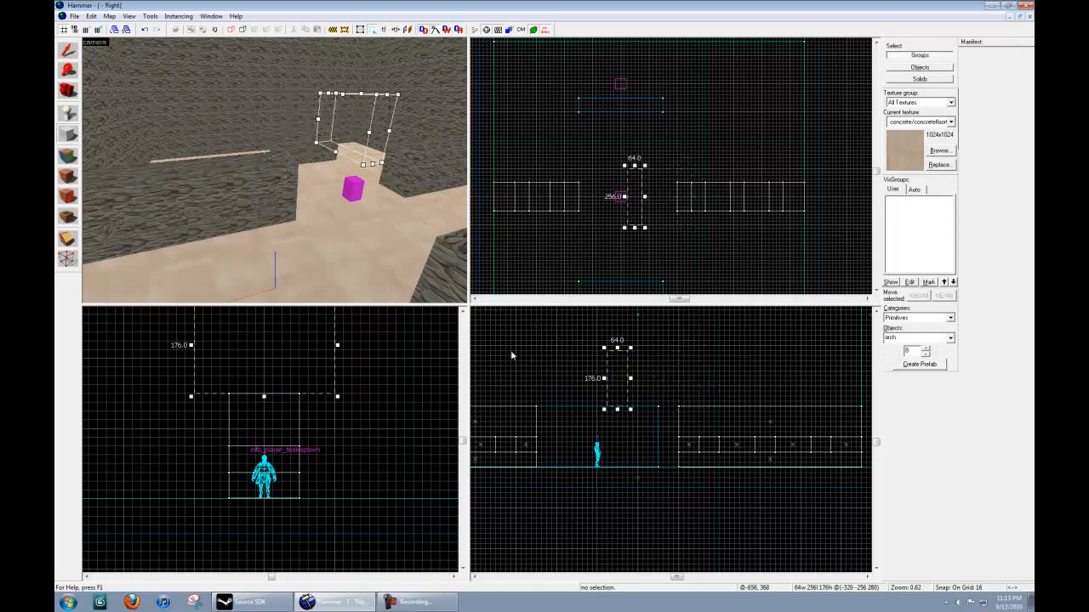
pyautogui.moveTo(515, 344); pyautogui.dragTo(700, 411)
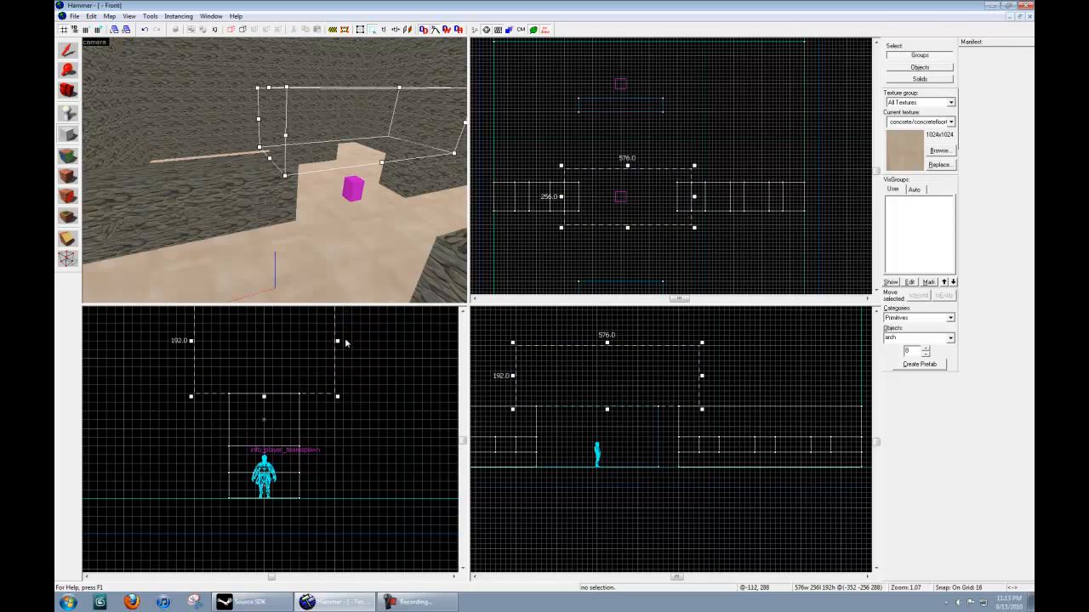
# Narrow the arch outline to 128 units deep to match the wall thickness and set the number of faces to 15.
pyautogui.moveTo(337, 341); pyautogui.dragTo(302, 342)
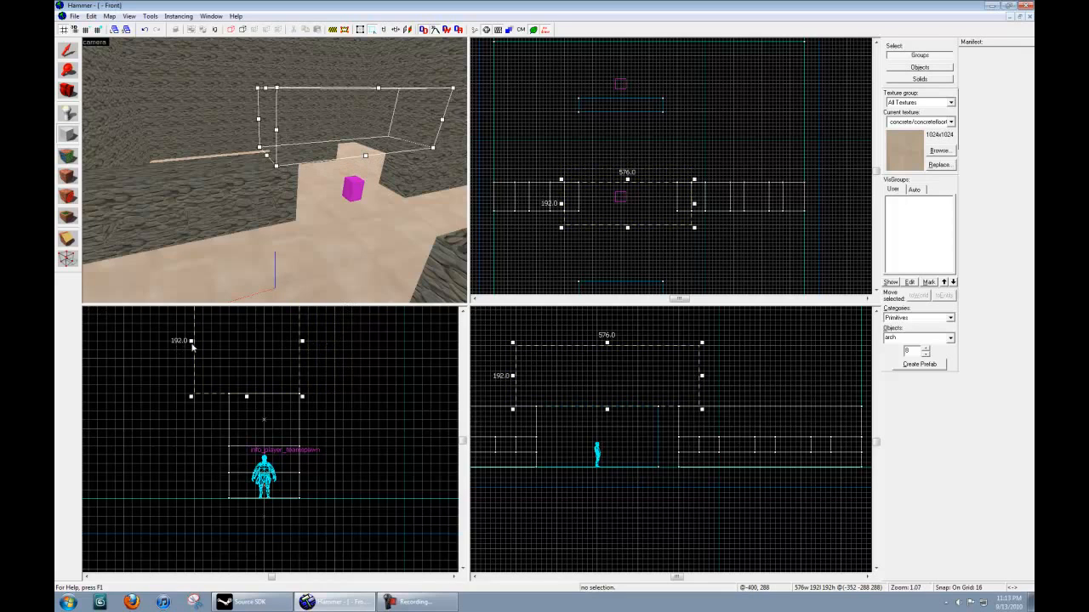
pyautogui.moveTo(192, 341); pyautogui.dragTo(228, 345)
pyautogui.click(926, 351)
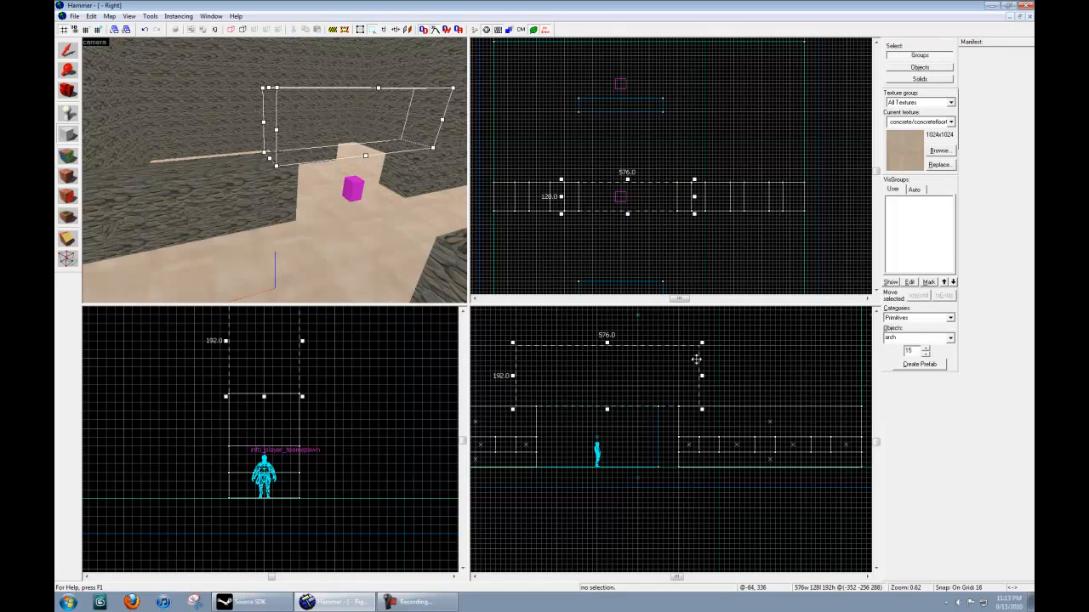
# Create the arch with a wall width of 8, 15 sides and a 180-degree arc, previewing its shape.
pyautogui.press('Return')
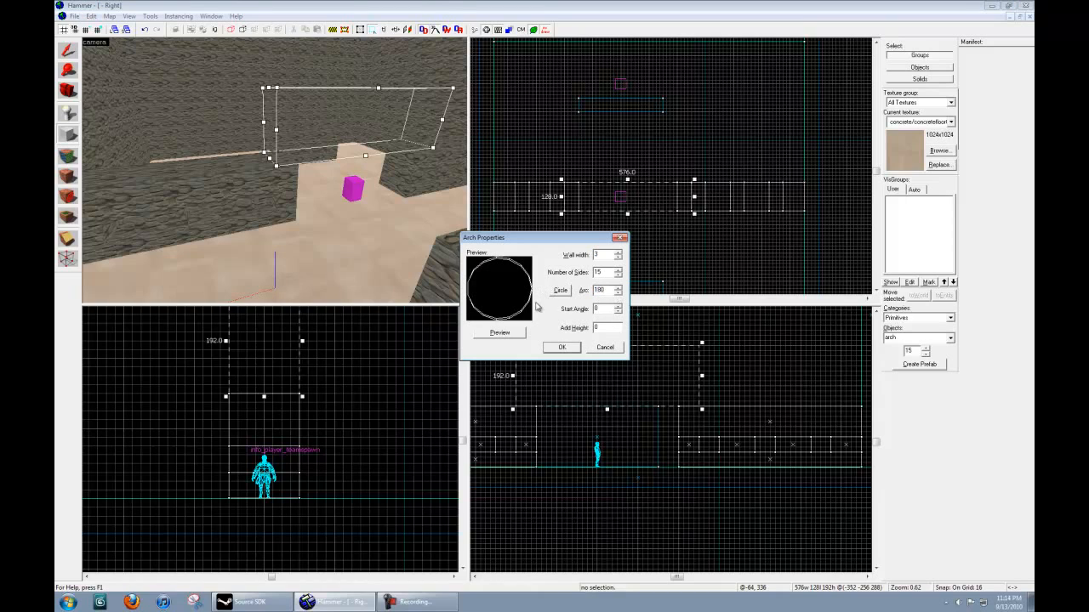
pyautogui.click(511, 334)
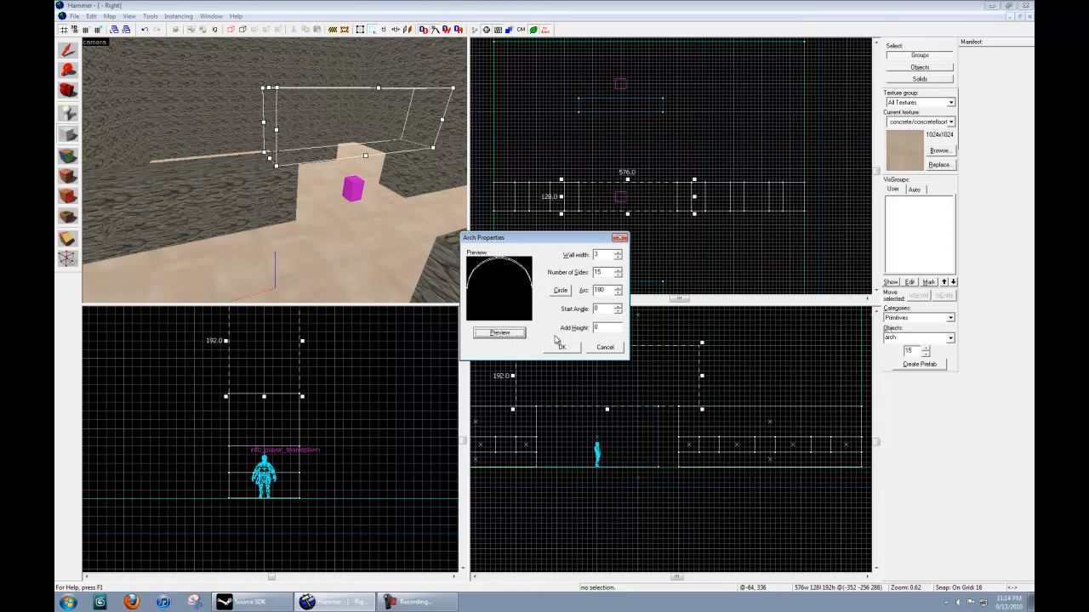
pyautogui.click(618, 254)
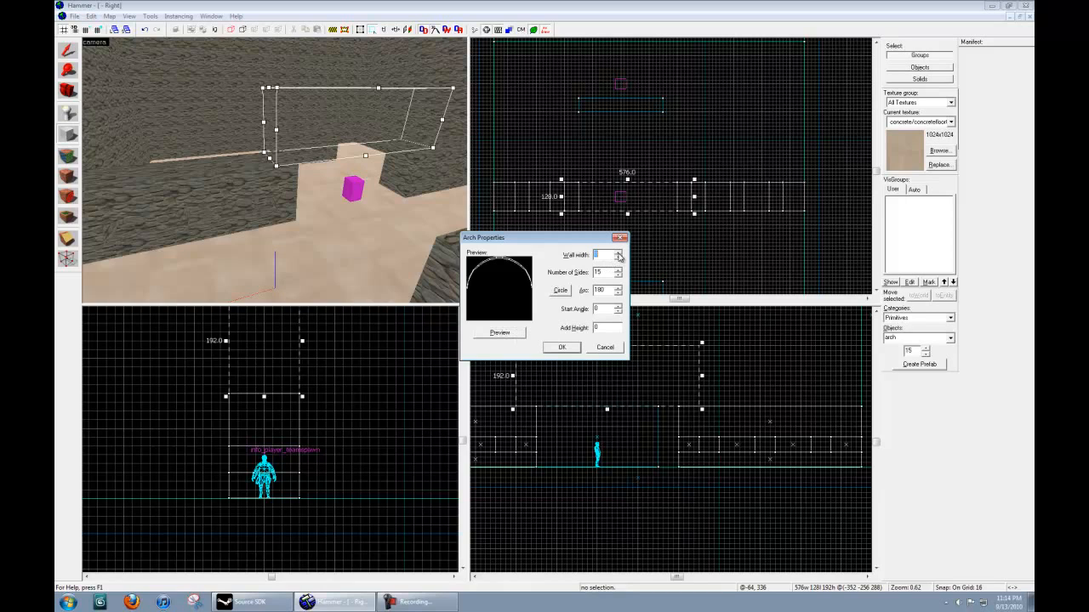
pyautogui.click(507, 333)
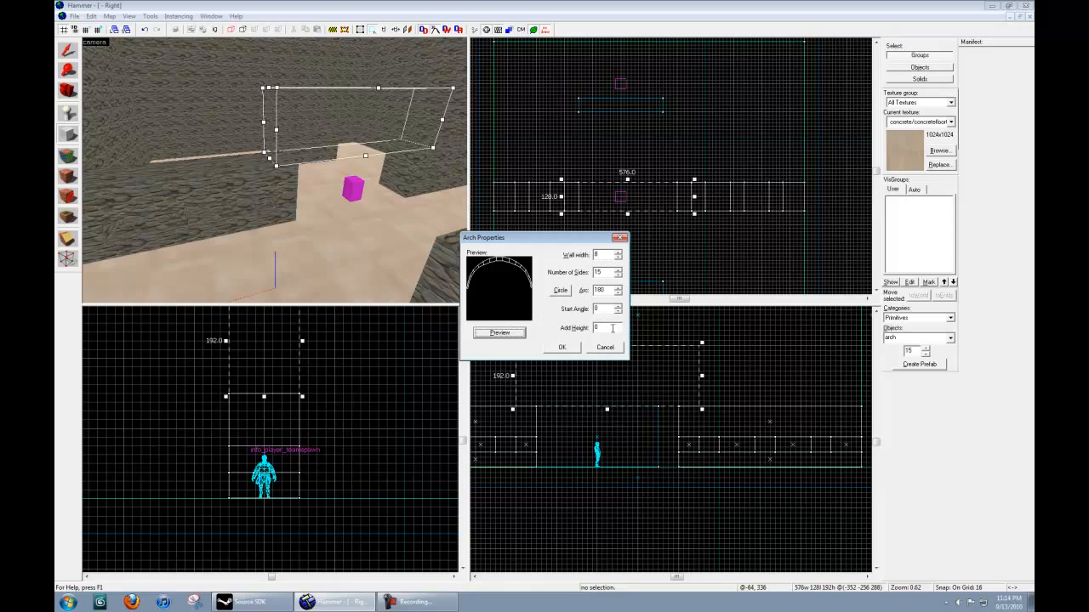
pyautogui.click(562, 346)
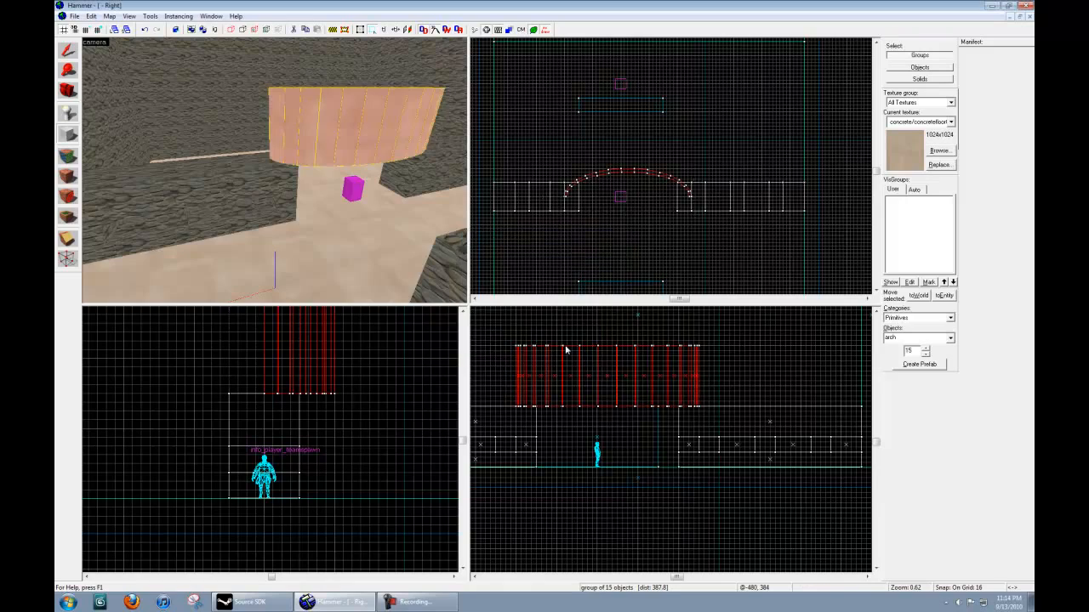
# Examine the new arch's orientation above the gap from several angles in the 3D view.
pyautogui.press('z')
pyautogui.press('w')
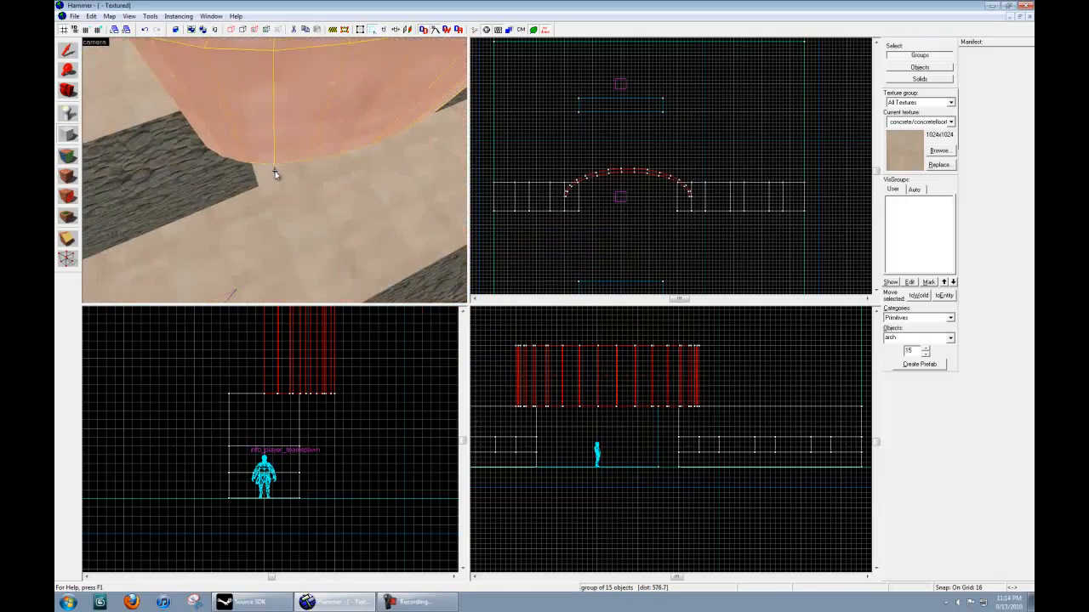
pyautogui.press('s')
pyautogui.press('a')
pyautogui.press('d')
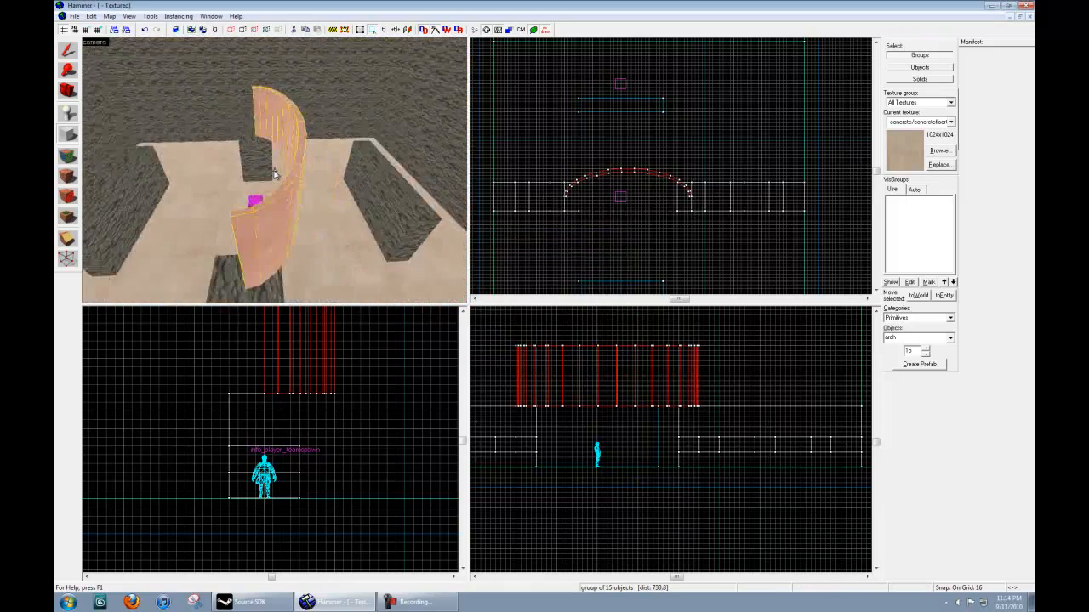
pyautogui.press('w')
pyautogui.press('s')
pyautogui.press('a')
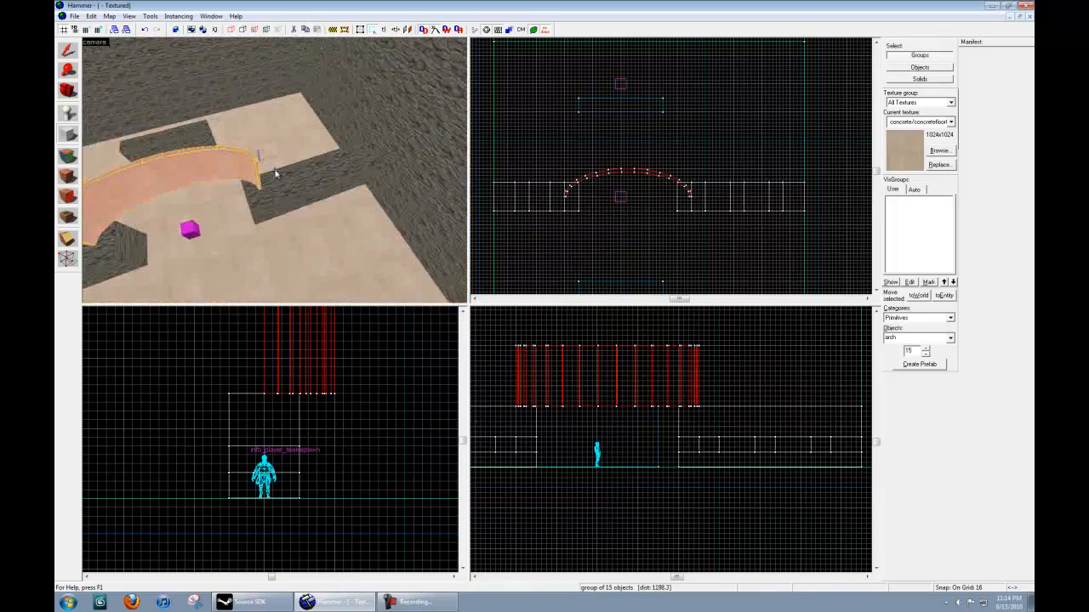
# Rotate the arch about the X axis with the Transform command so its curve stands upright over the gap.
pyautogui.press('w')
pyautogui.press('d')
pyautogui.press('z')
pyautogui.click(66, 50)
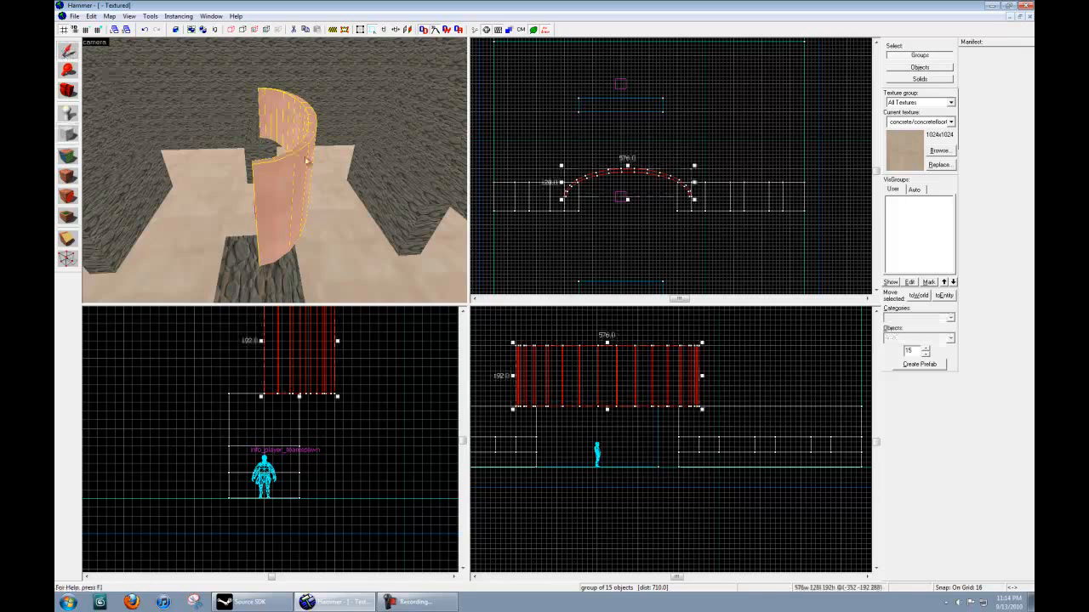
pyautogui.moveTo(326, 361); pyautogui.dragTo(317, 426, button='middle')
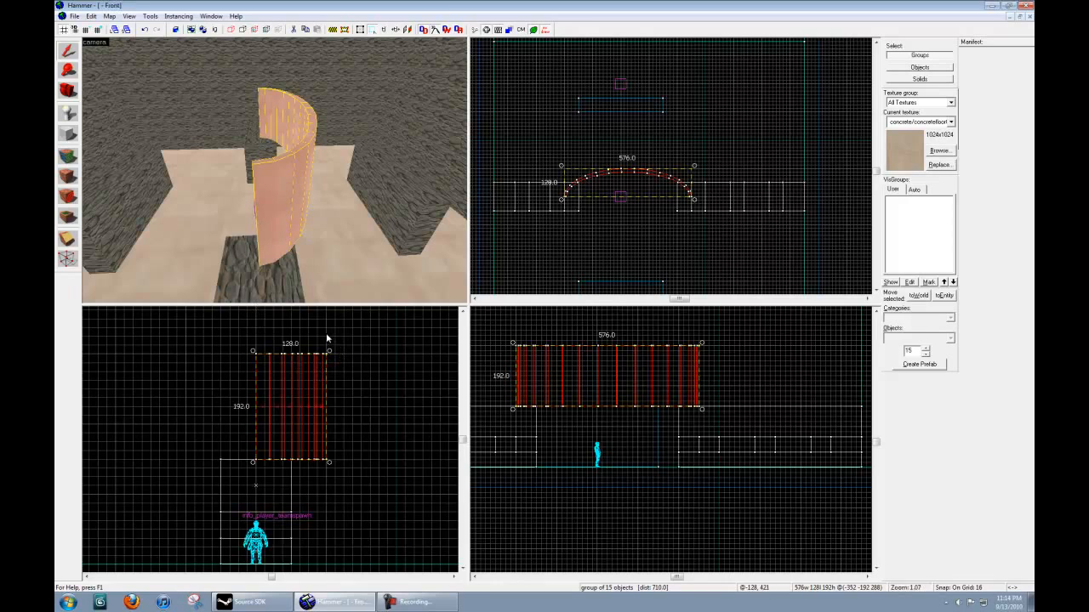
pyautogui.click(148, 17)
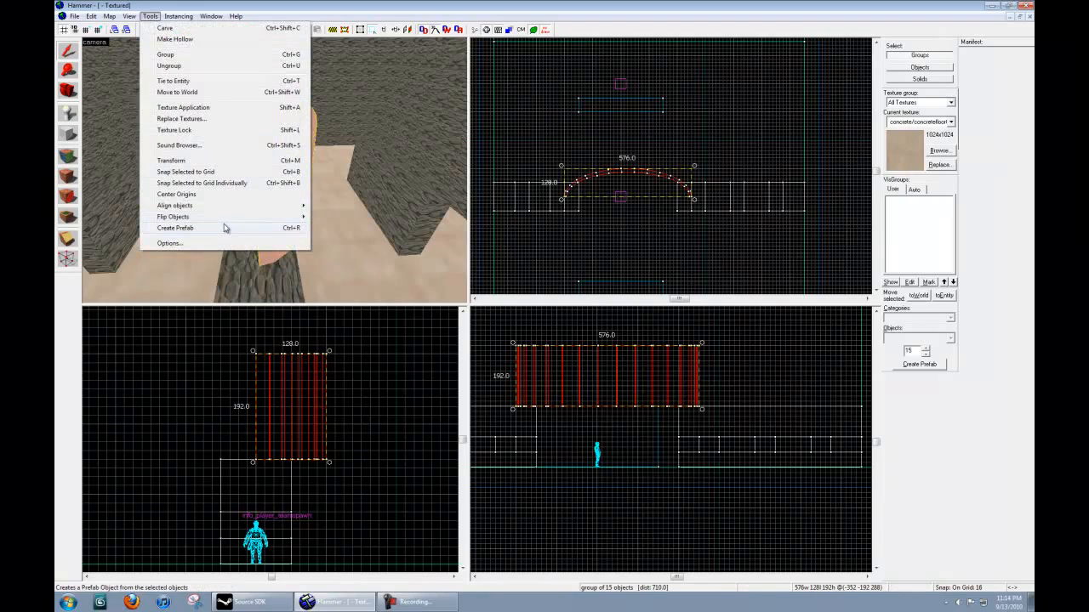
pyautogui.click(171, 161)
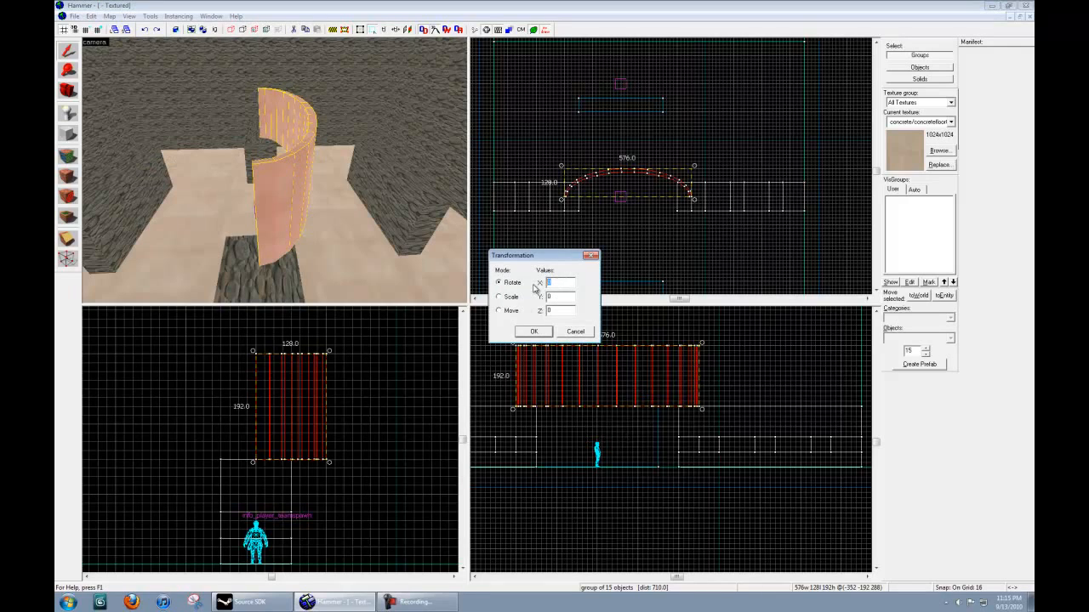
pyautogui.click(535, 332)
# Narrow the rotated arch to 128 units deep, aligning both of its sides with the wall faces.
pyautogui.moveTo(305, 411); pyautogui.dragTo(268, 432)
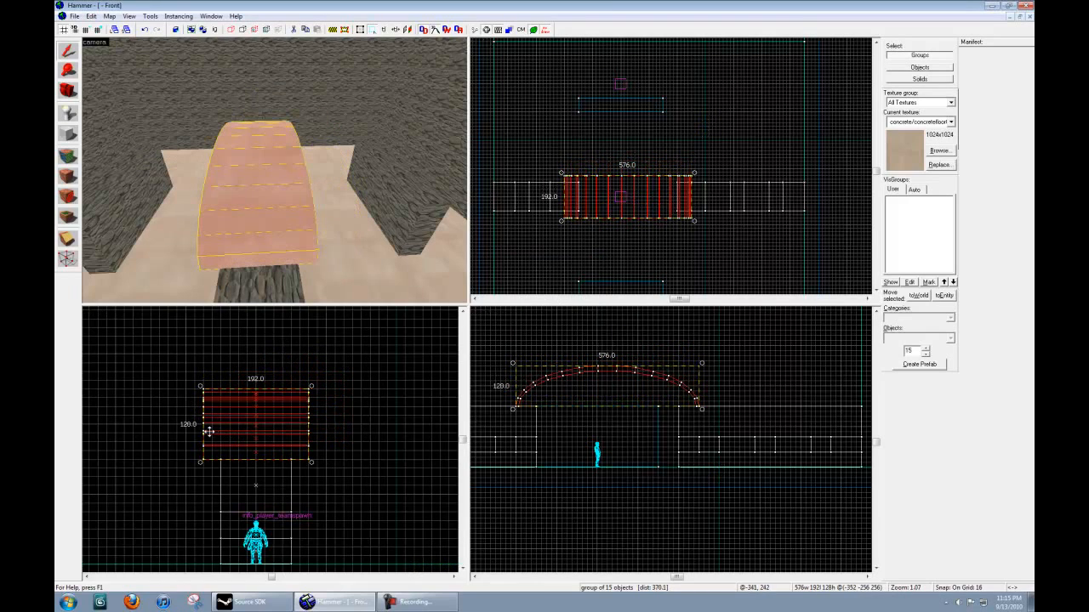
pyautogui.click(236, 414)
pyautogui.moveTo(311, 424); pyautogui.dragTo(312, 447)
pyautogui.hotkey('ctrl', 'z')
pyautogui.moveTo(312, 425); pyautogui.dragTo(297, 432)
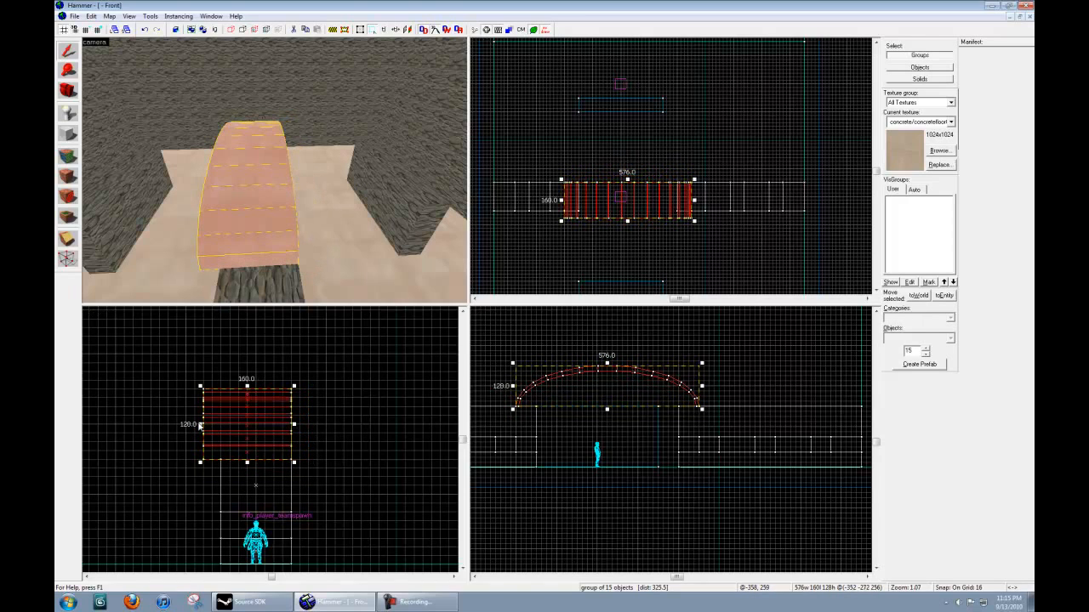
pyautogui.moveTo(201, 424); pyautogui.dragTo(220, 427)
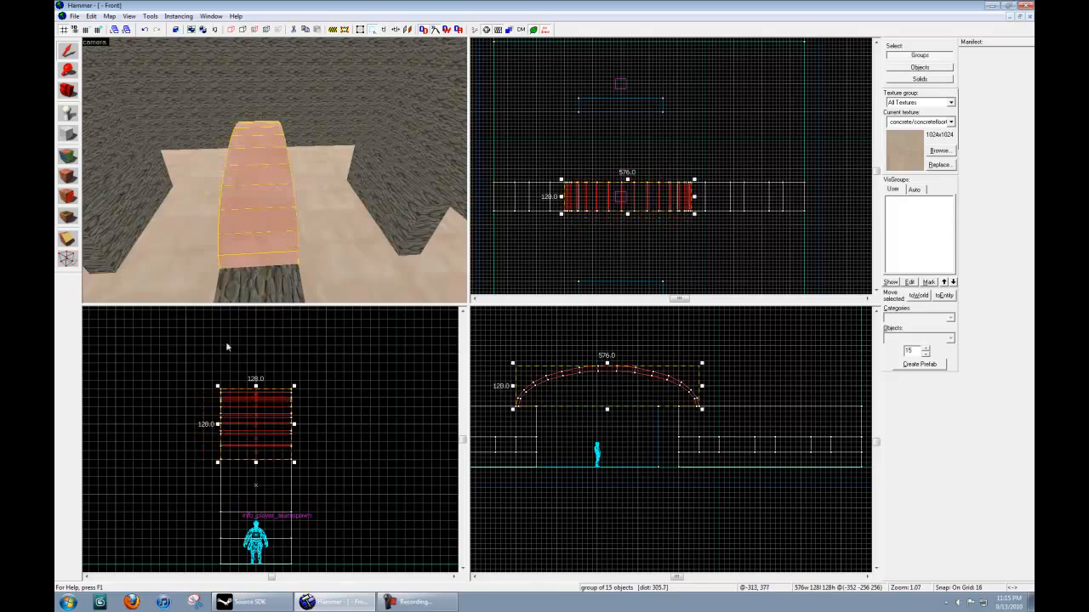
# Flatten the arch to a height of 80 units, keeping its base level with the tops of the walls.
pyautogui.press('z')
pyautogui.press('s')
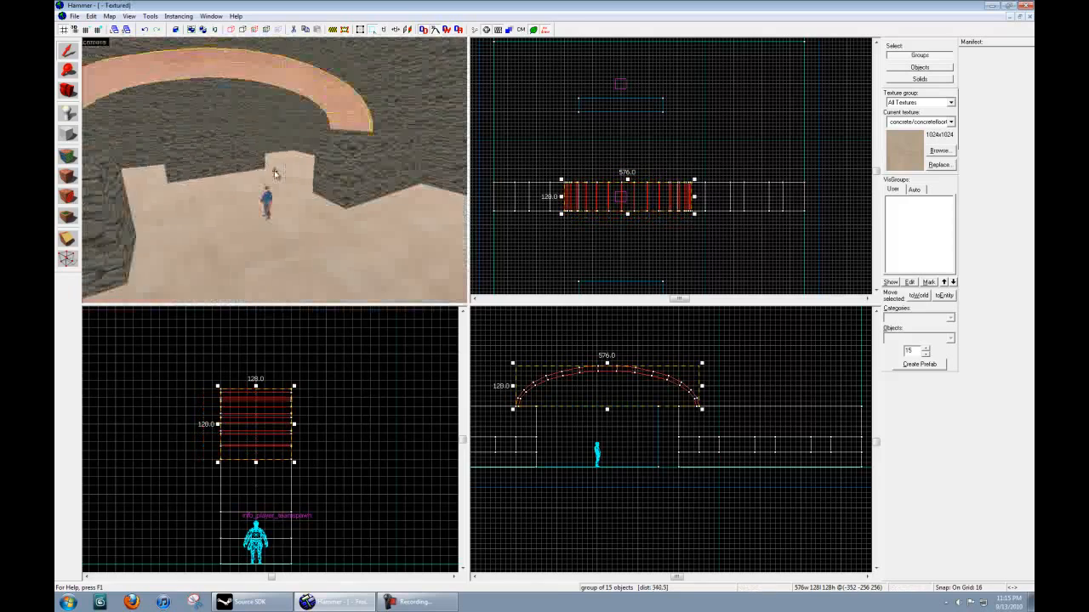
pyautogui.press('w')
pyautogui.press('z')
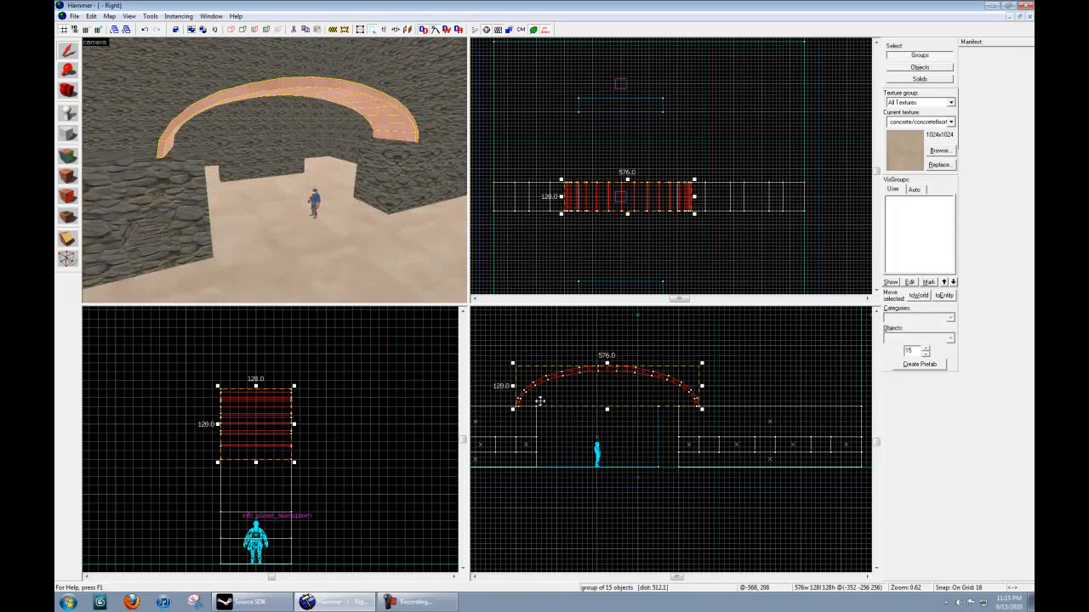
pyautogui.press('z')
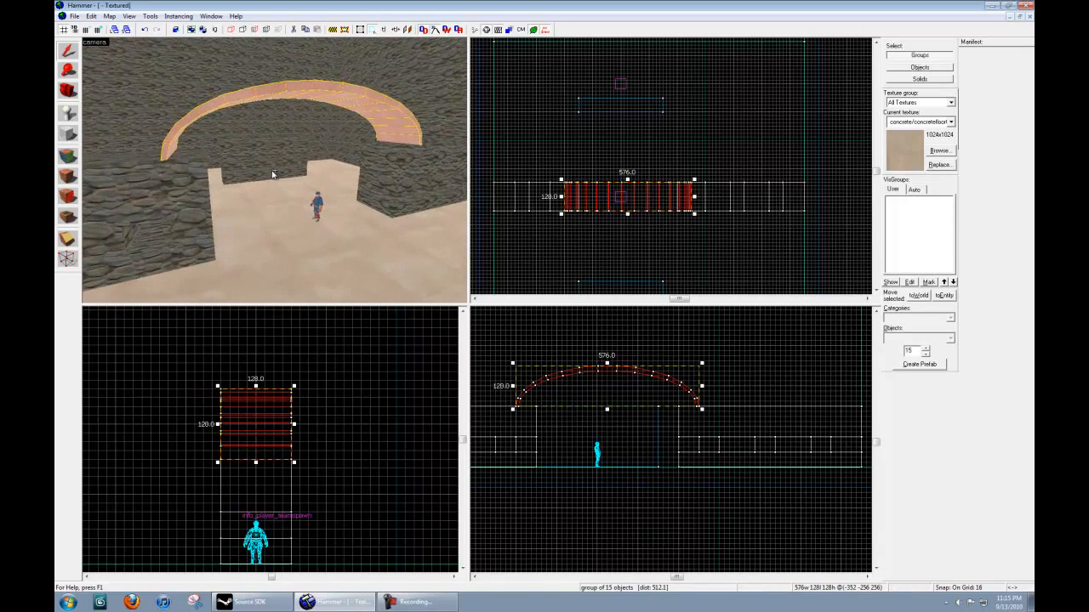
pyautogui.press('d')
pyautogui.press('a')
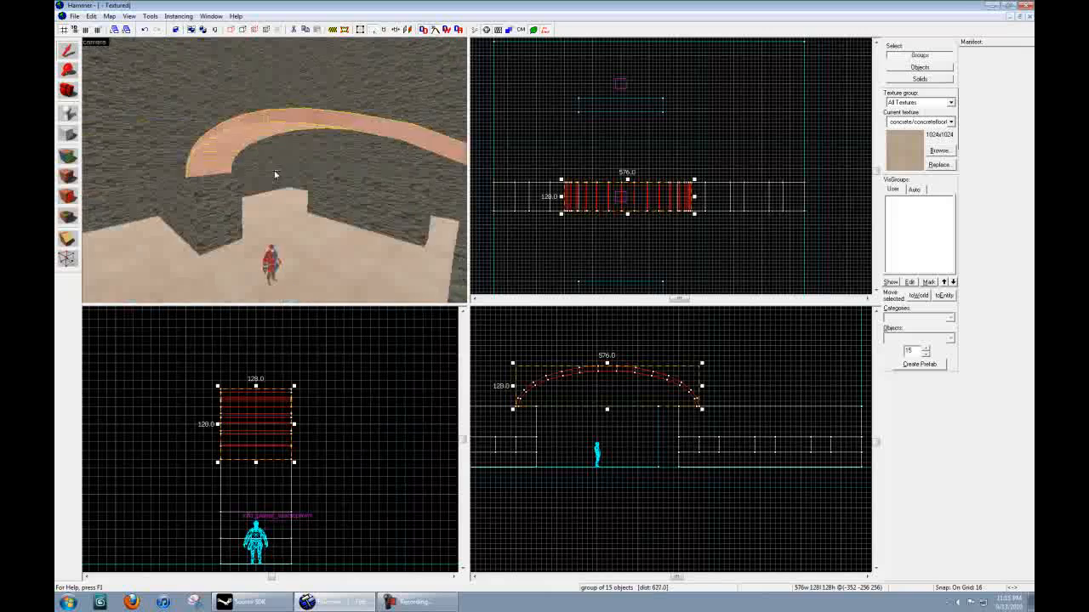
pyautogui.press('d')
pyautogui.press('d')
pyautogui.moveTo(256, 386); pyautogui.dragTo(256, 413)
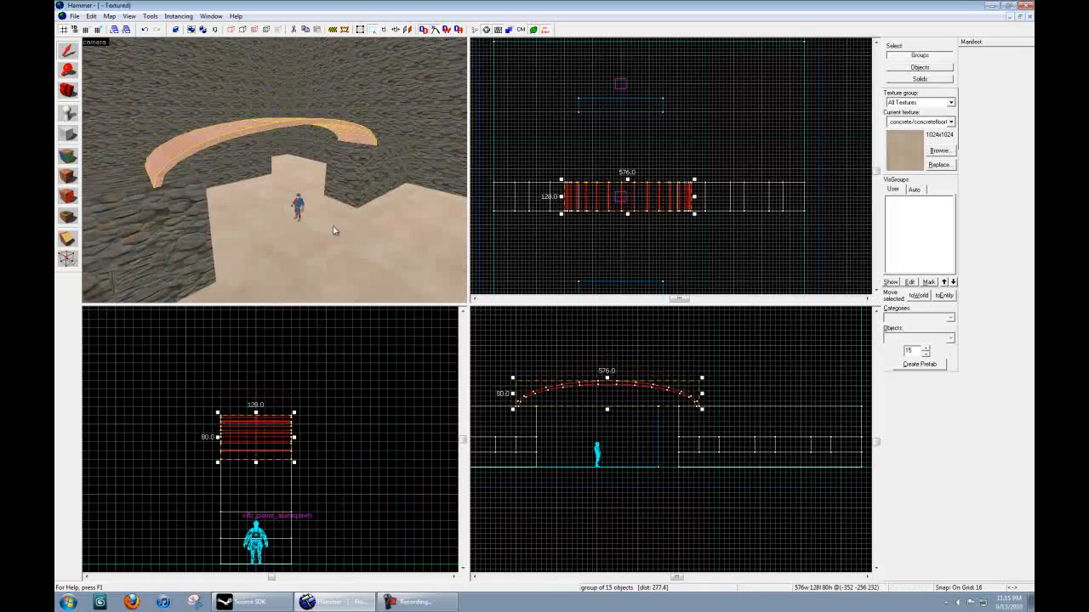
# Deselect the arch and examine its flattened shape above the gap from several angles in the 3D view.
pyautogui.click(731, 138)
pyautogui.press('z')
pyautogui.press('w')
pyautogui.press('w')
pyautogui.press('s')
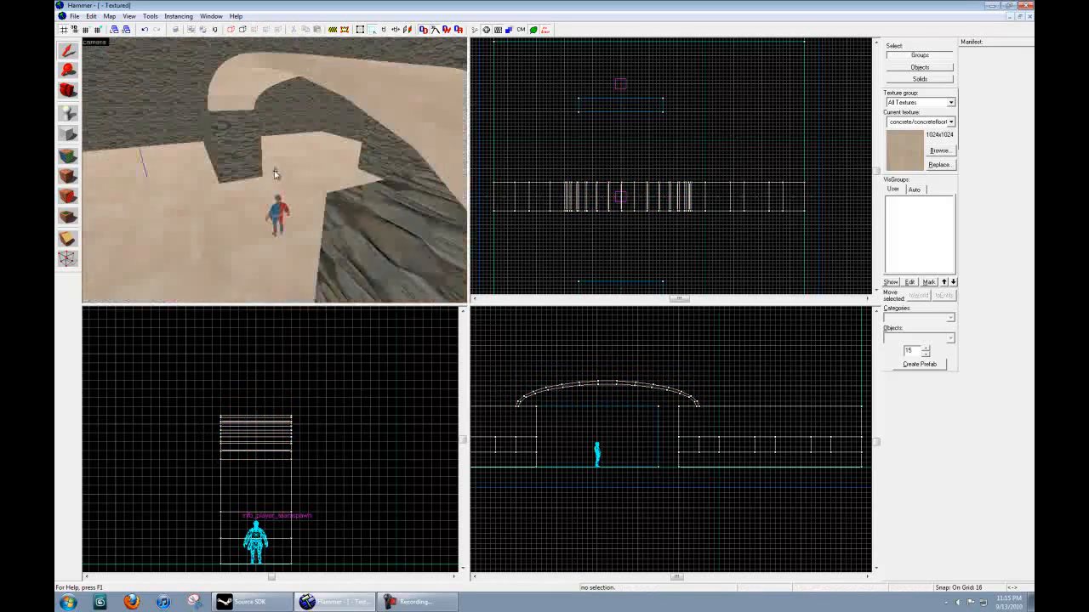
pyautogui.press('d')
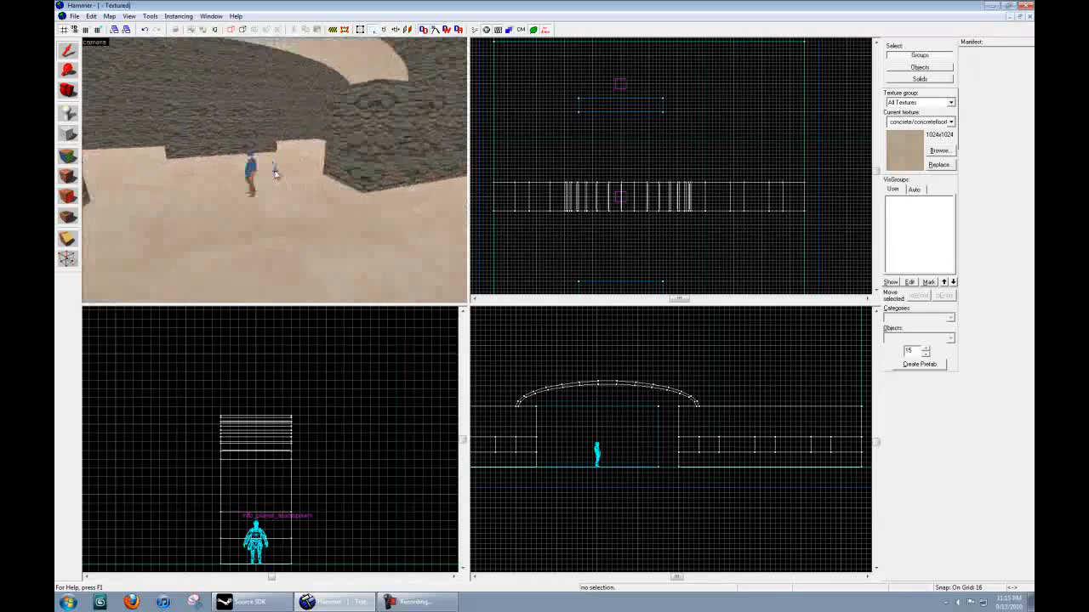
pyautogui.press('a')
pyautogui.press('s')
pyautogui.press('s')
pyautogui.press('z')
# Set the Block tool to the cylinder primitive and frame the open floor in front of the gap in the top view.
pyautogui.click(70, 136)
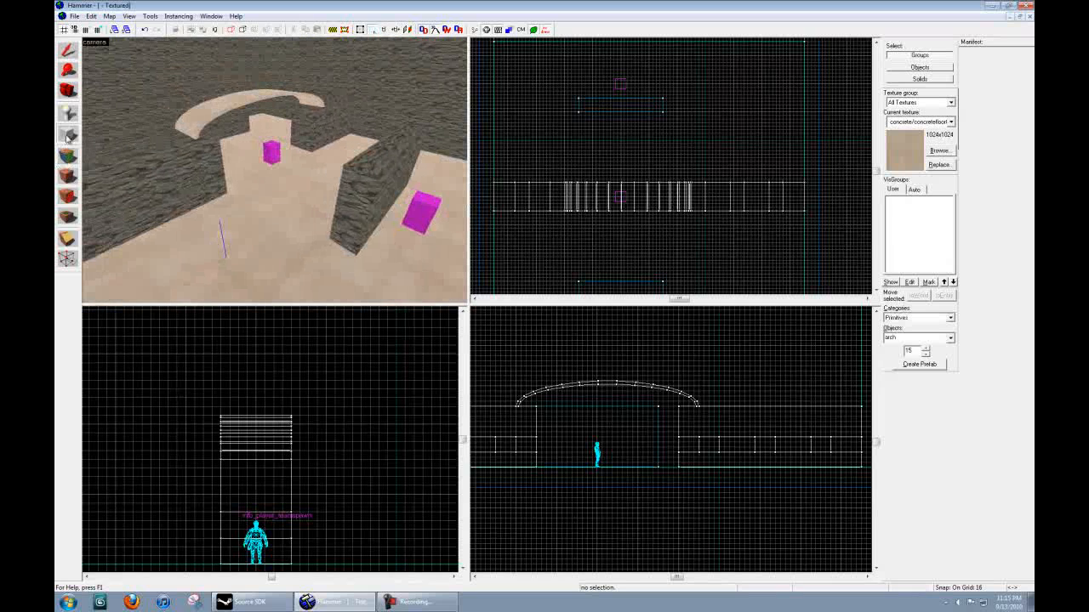
pyautogui.click(951, 338)
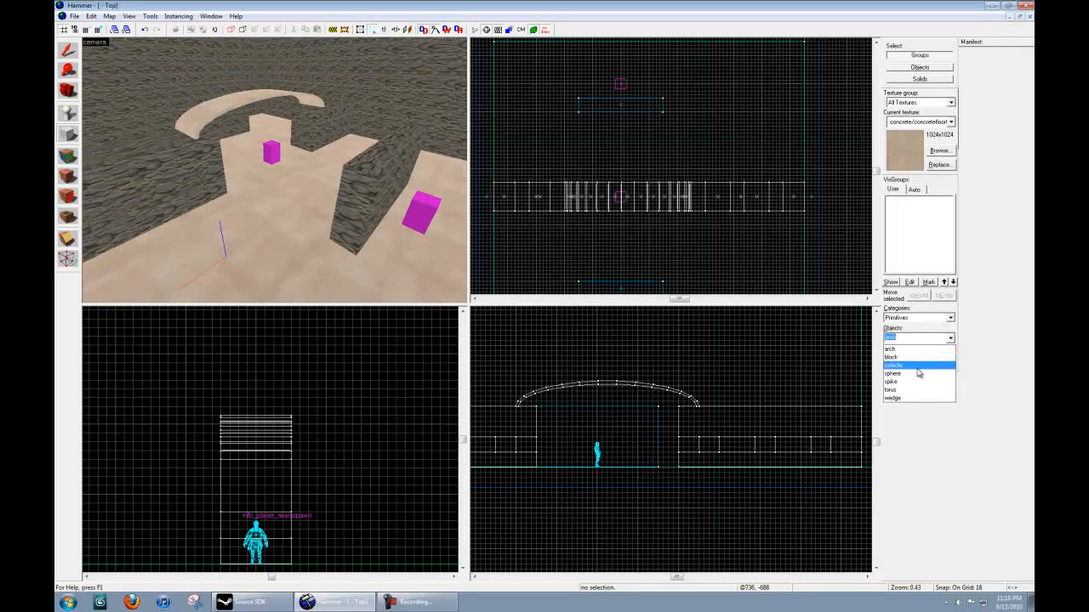
pyautogui.click(914, 365)
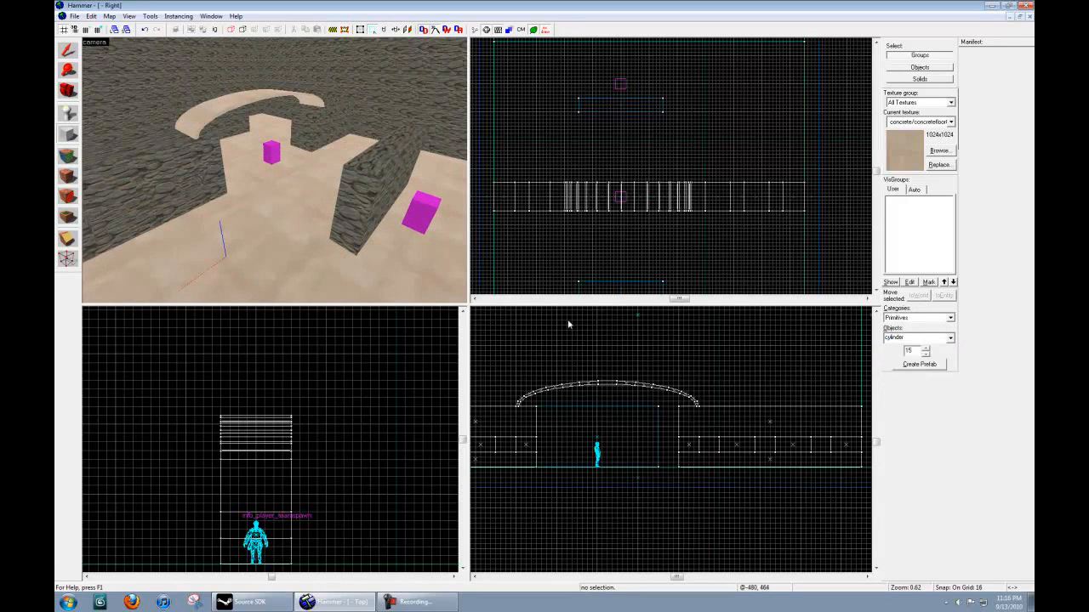
pyautogui.moveTo(627, 205); pyautogui.dragTo(649, 170, button='middle')
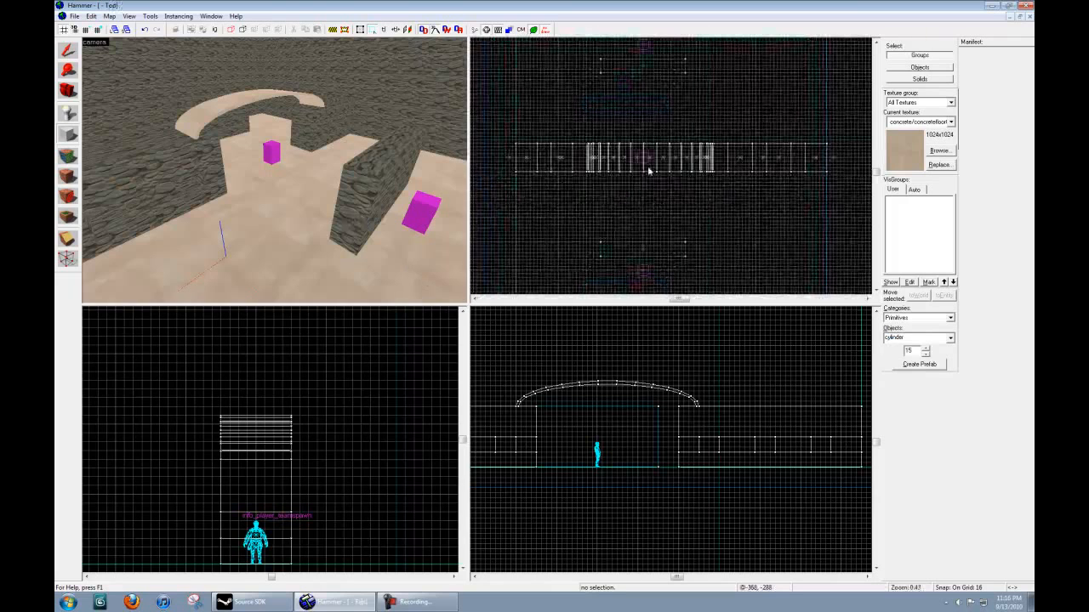
pyautogui.scroll(5, 630, 214)
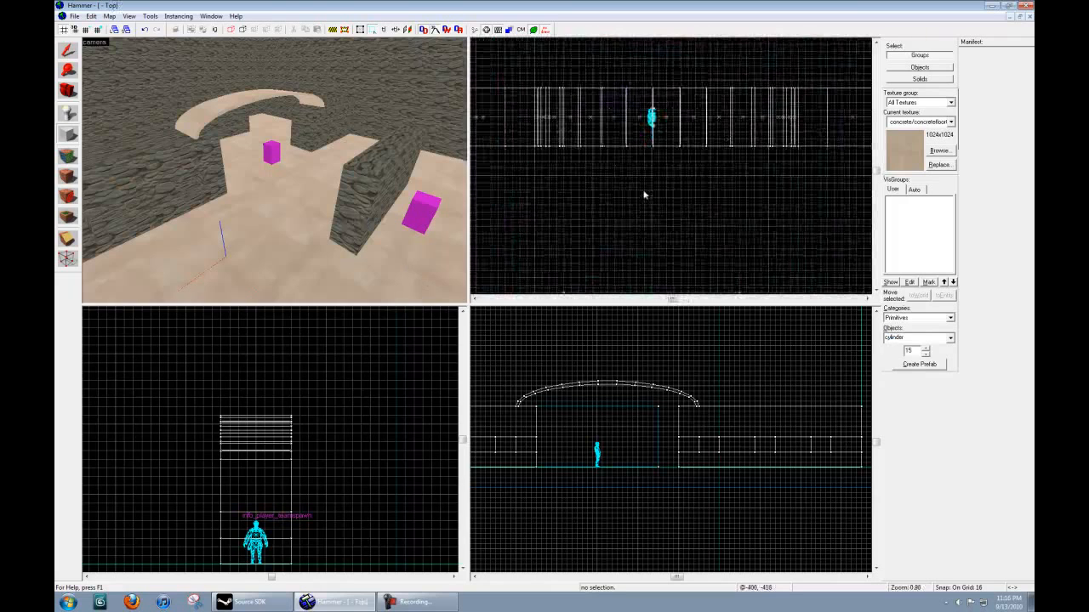
# Try a 15-sided cylinder 96 by 80 units and 128 units high on the open floor, and undo it.
pyautogui.moveTo(583, 247)
pyautogui.mouseDown()
pyautogui.moveTo(622, 248)
pyautogui.moveTo(593, 255)
pyautogui.moveTo(630, 271)
pyautogui.moveTo(574, 238)
pyautogui.moveTo(614, 273)
pyautogui.moveTo(584, 244)
pyautogui.moveTo(612, 270)
pyautogui.moveTo(586, 252)
pyautogui.mouseUp()
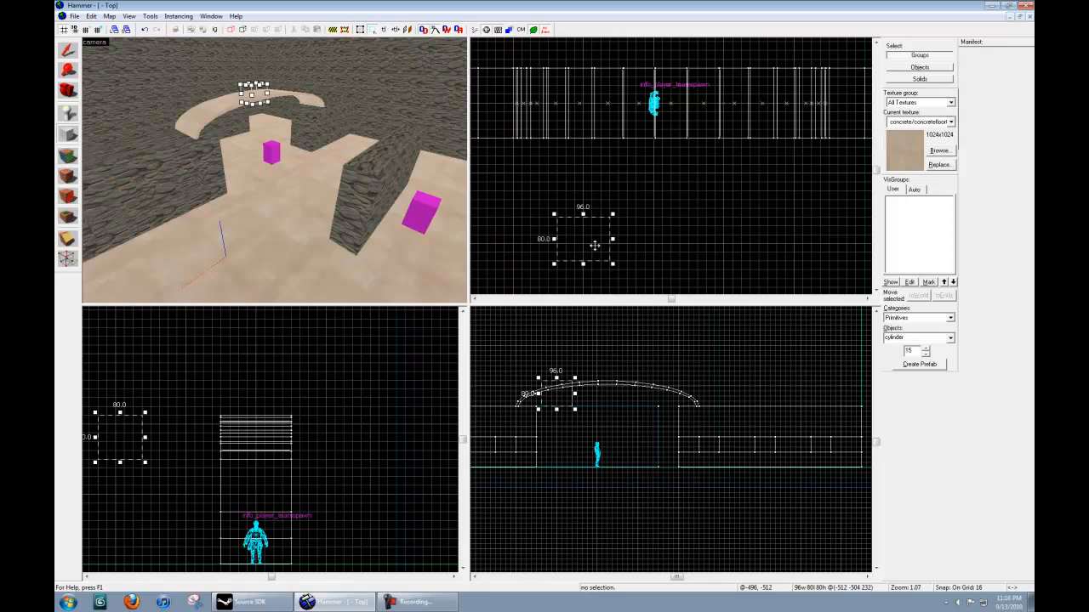
pyautogui.scroll(-3, 593, 246)
pyautogui.moveTo(182, 457); pyautogui.dragTo(230, 397, button='middle')
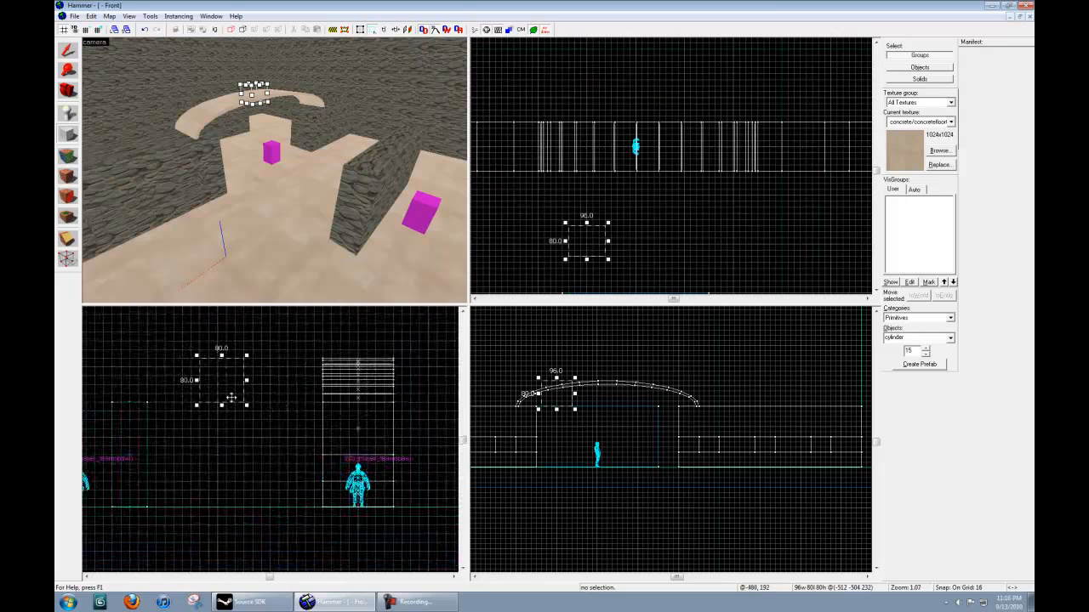
pyautogui.moveTo(221, 355); pyautogui.dragTo(213, 511)
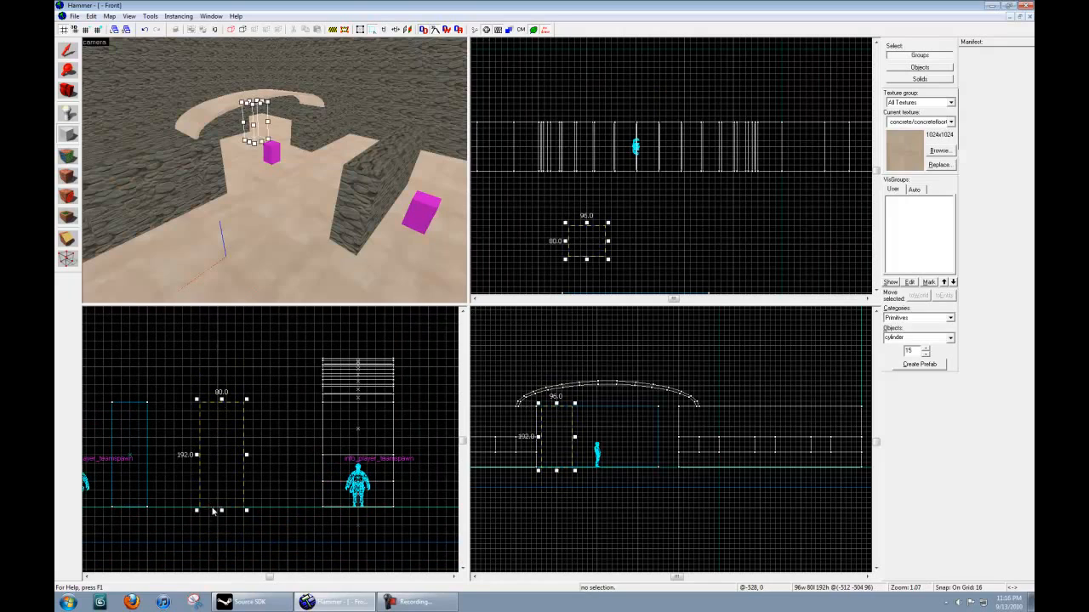
pyautogui.moveTo(221, 398); pyautogui.dragTo(217, 435)
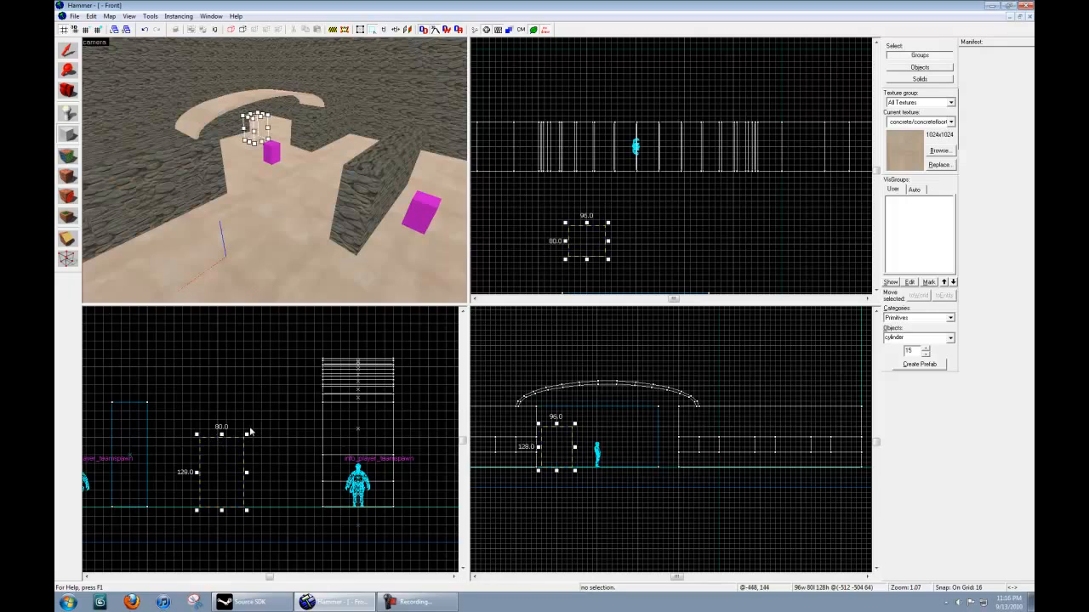
pyautogui.press('Return')
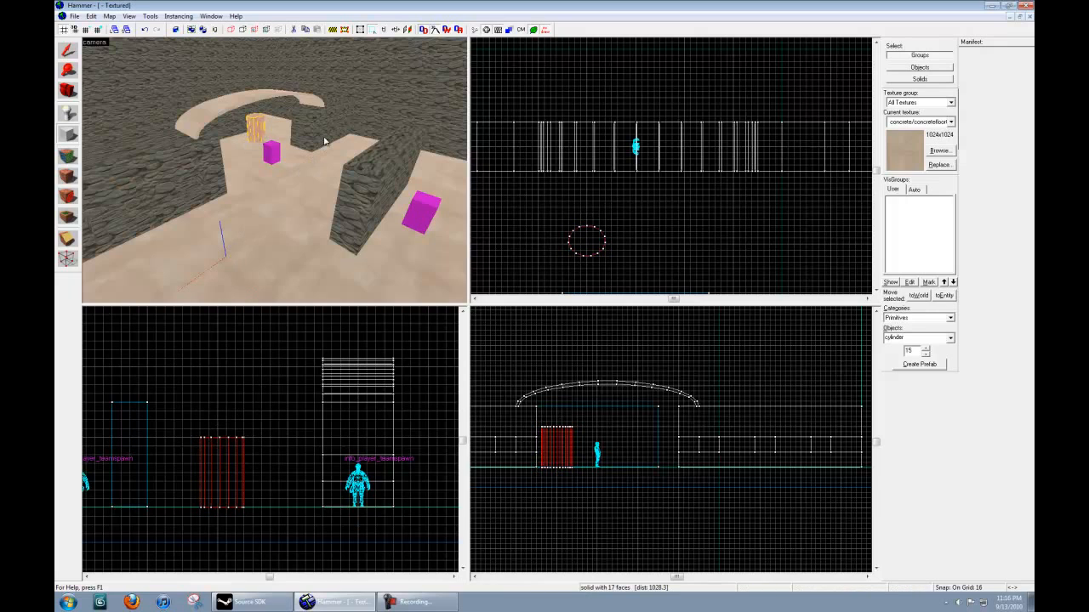
pyautogui.hotkey('ctrl', 'z')
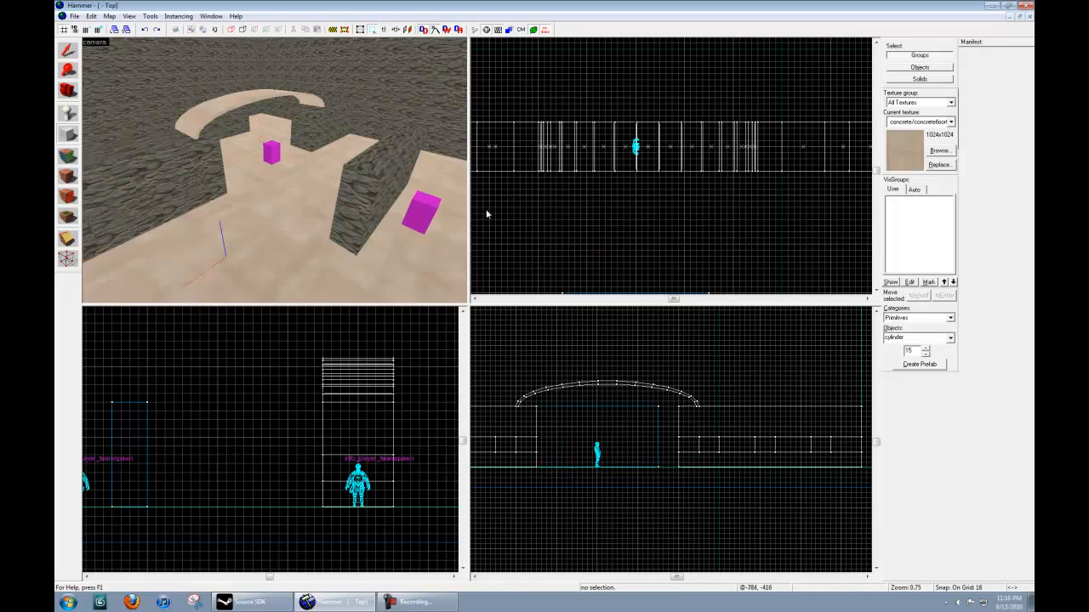
# Create an 8-sided cylinder 96 by 96 units and 112 units high on the floor in front of the gap.
pyautogui.moveTo(566, 223); pyautogui.dragTo(607, 260)
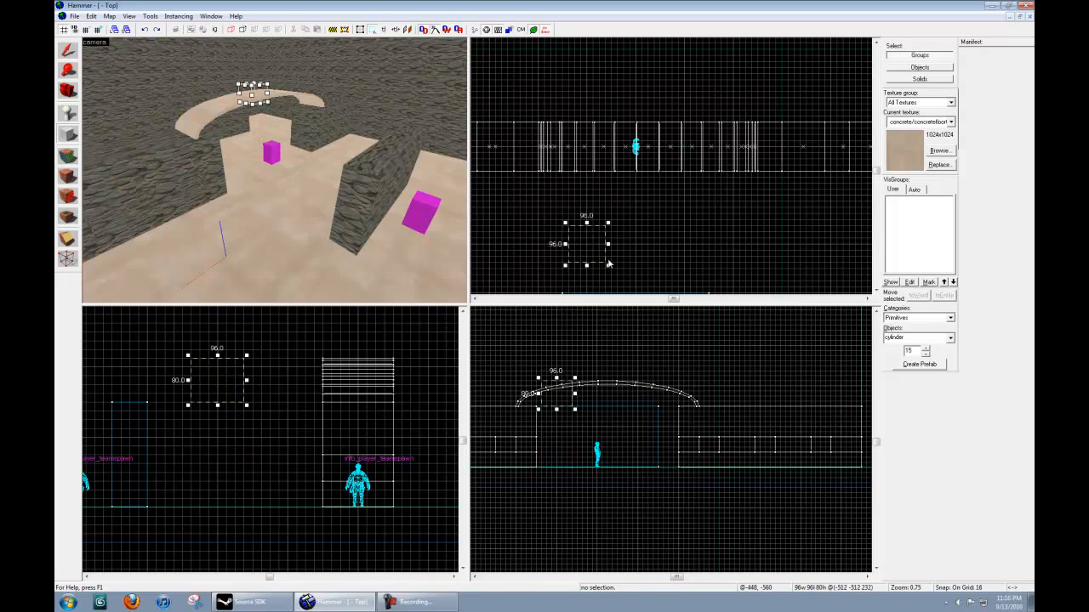
pyautogui.click(923, 353)
pyautogui.click(923, 353)
pyautogui.click(923, 353)
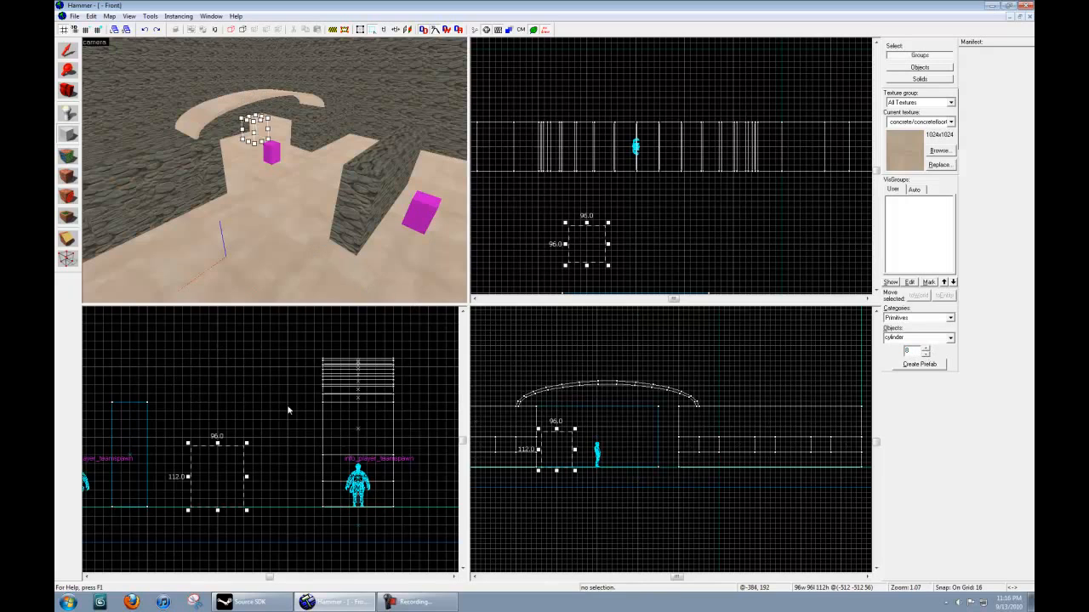
pyautogui.press('Return')
pyautogui.click(71, 54)
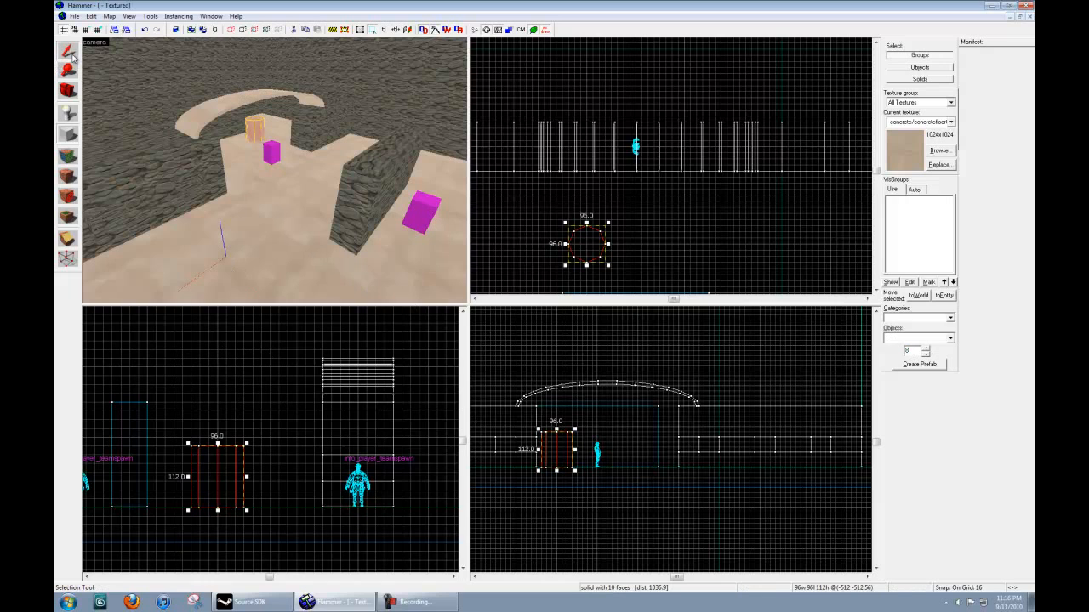
# Duplicate the cylinder twice along the same line to form an evenly spaced row of three.
pyautogui.moveTo(598, 253); pyautogui.dragTo(593, 194, button='middle')
pyautogui.scroll(-1, 593, 194)
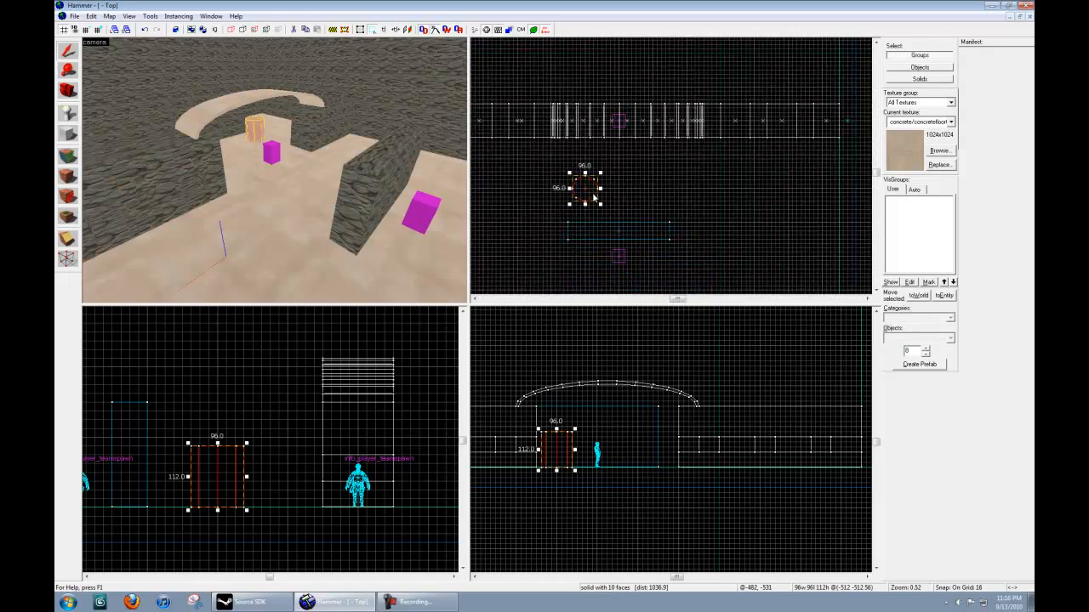
pyautogui.moveTo(587, 190); pyautogui.dragTo(625, 191)
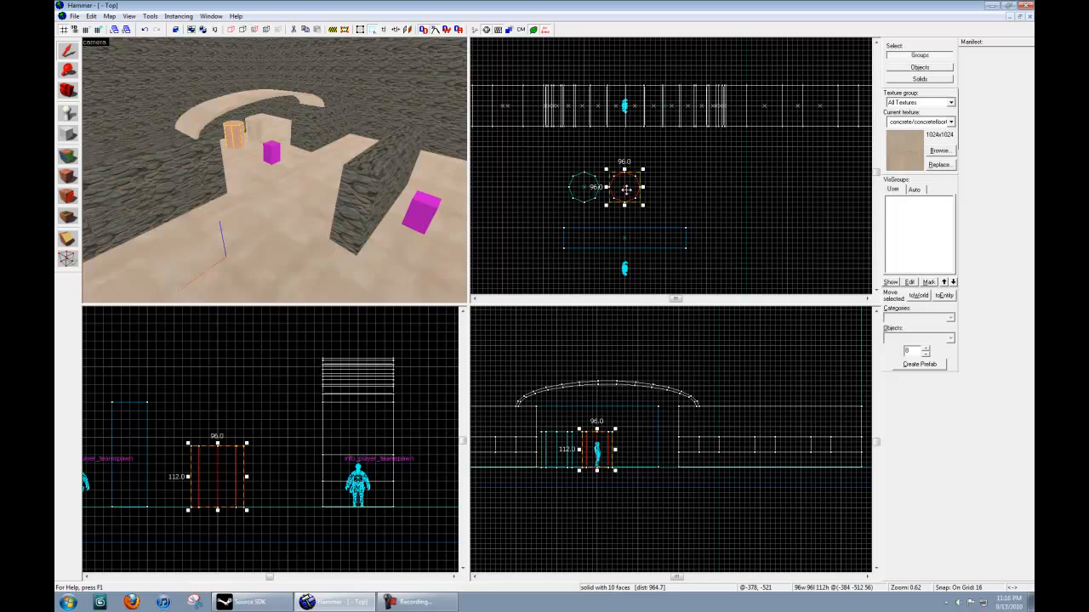
pyautogui.keyDown('shift'); pyautogui.moveTo(626, 190); pyautogui.dragTo(665, 189); pyautogui.keyUp('shift')
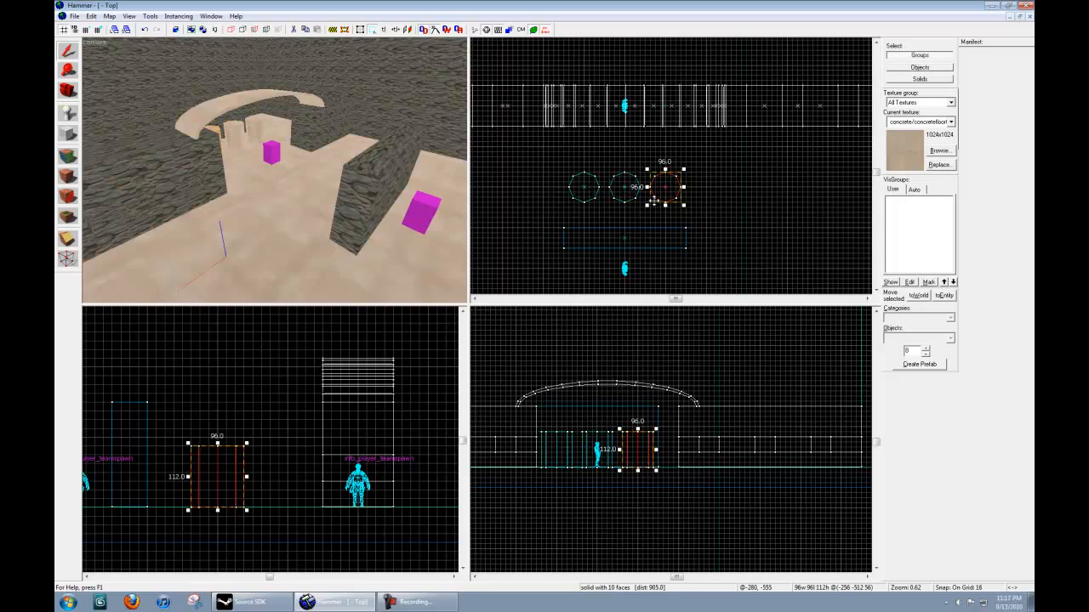
# Select the two outer cylinders of the row and copy them into the gap between the interior walls.
pyautogui.click(583, 195)
pyautogui.click(584, 186)
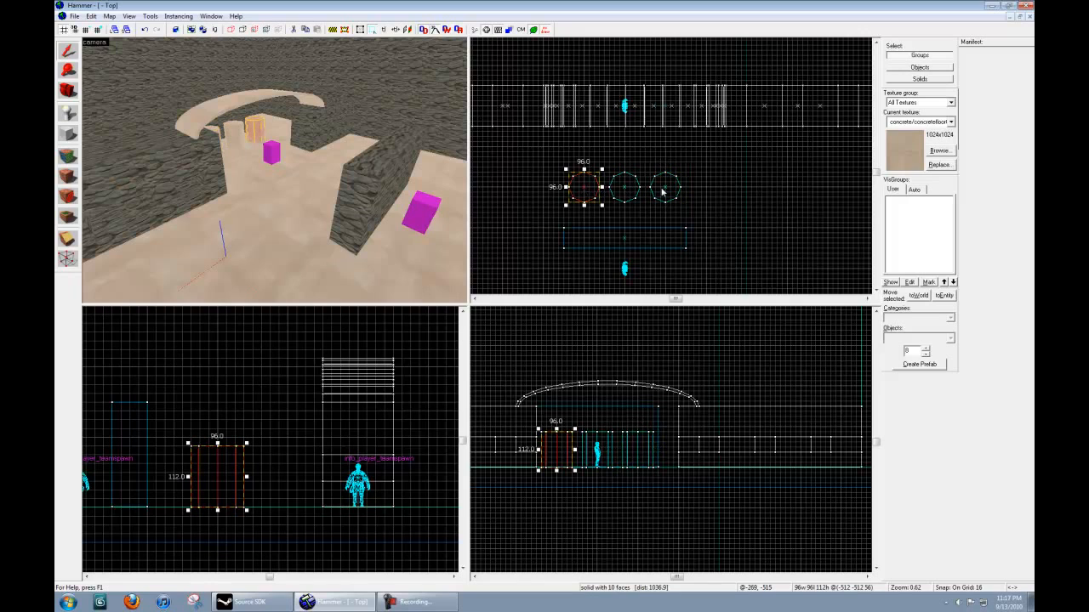
pyautogui.keyDown('ctrl'); pyautogui.click(666, 190); pyautogui.keyUp('ctrl')
pyautogui.keyDown('shift'); pyautogui.moveTo(652, 188); pyautogui.dragTo(652, 108); pyautogui.keyUp('shift')
pyautogui.moveTo(653, 112); pyautogui.dragTo(655, 146, button='middle')
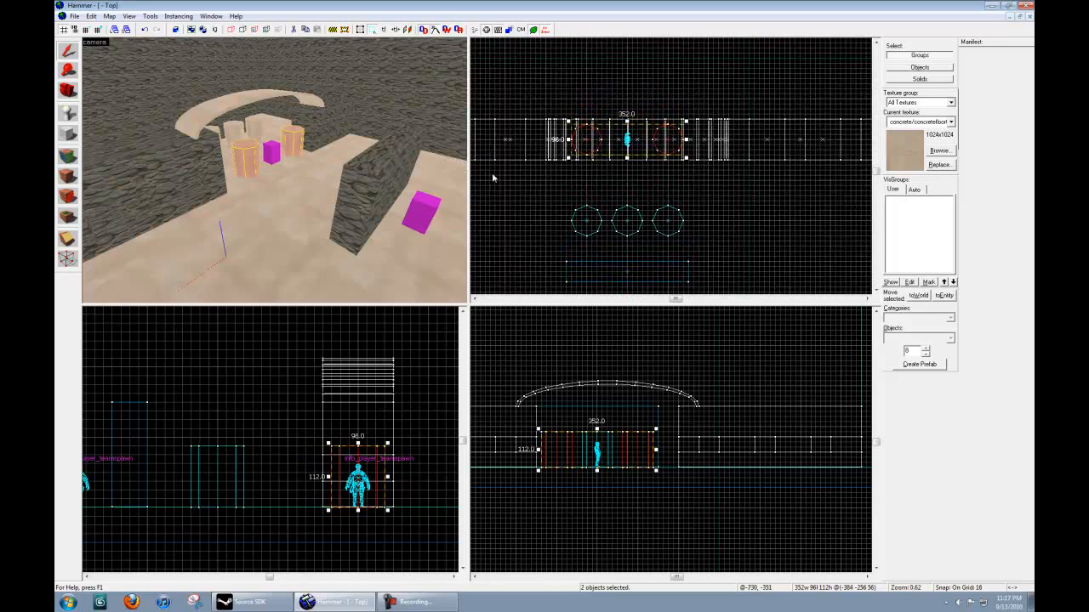
# Reposition the two copied cylinders individually so one stands near each wall end inside the gap.
pyautogui.click(290, 134)
pyautogui.moveTo(590, 139)
pyautogui.mouseDown()
pyautogui.moveTo(560, 138)
pyautogui.moveTo(569, 139)
pyautogui.mouseUp()
pyautogui.press('z')
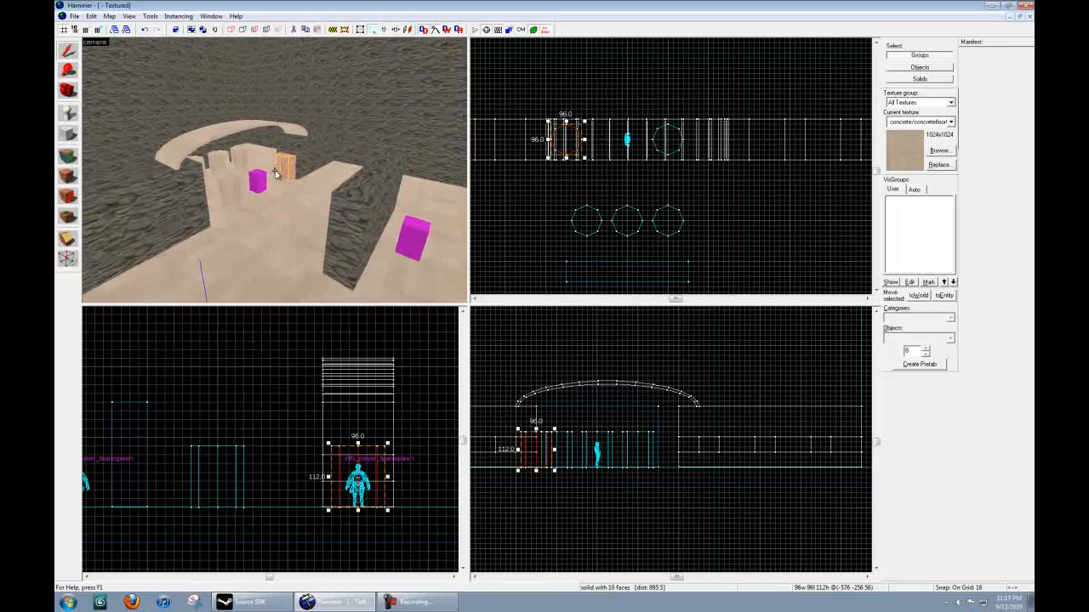
pyautogui.press('w')
pyautogui.press('z')
pyautogui.moveTo(573, 140); pyautogui.dragTo(700, 144)
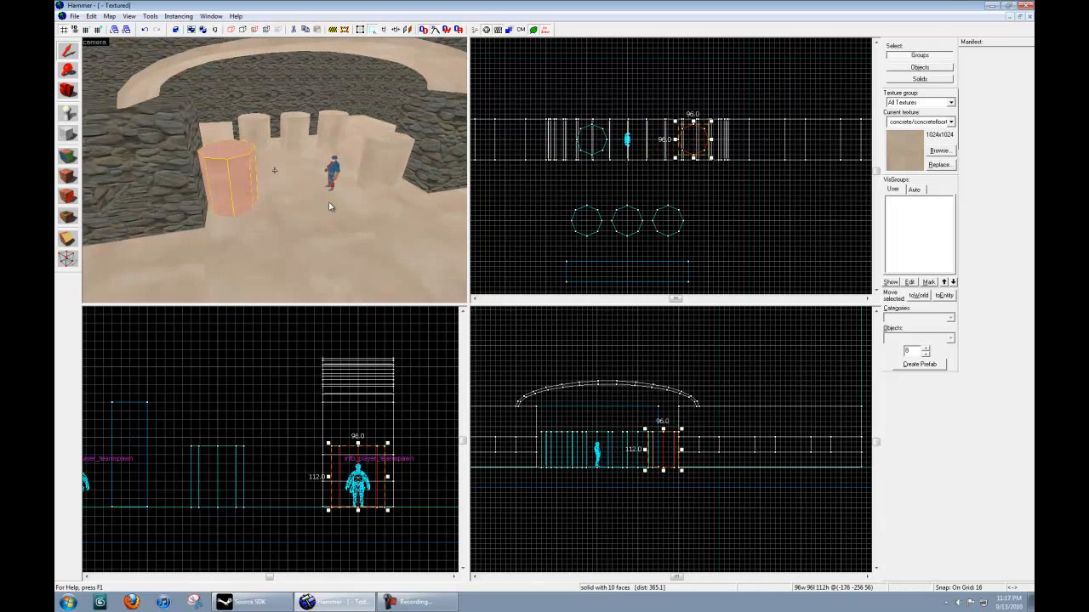
# Select the other copied cylinder inside the gap and move it 32 units closer to its neighbouring wall end.
pyautogui.press('z')
pyautogui.press('w')
pyautogui.press('s')
pyautogui.press('w')
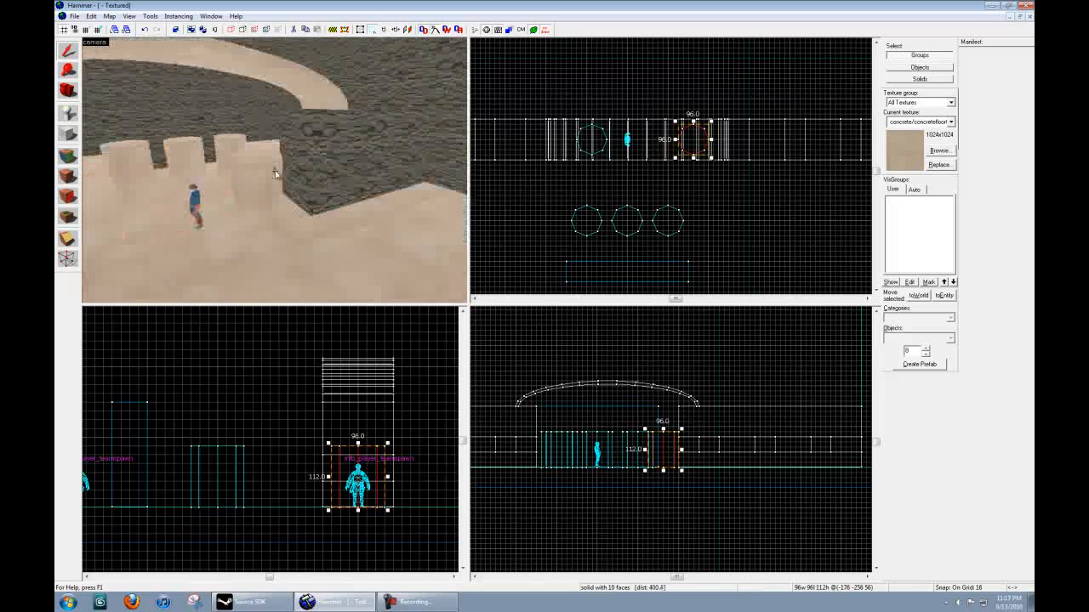
pyautogui.press('z')
pyautogui.click(304, 174)
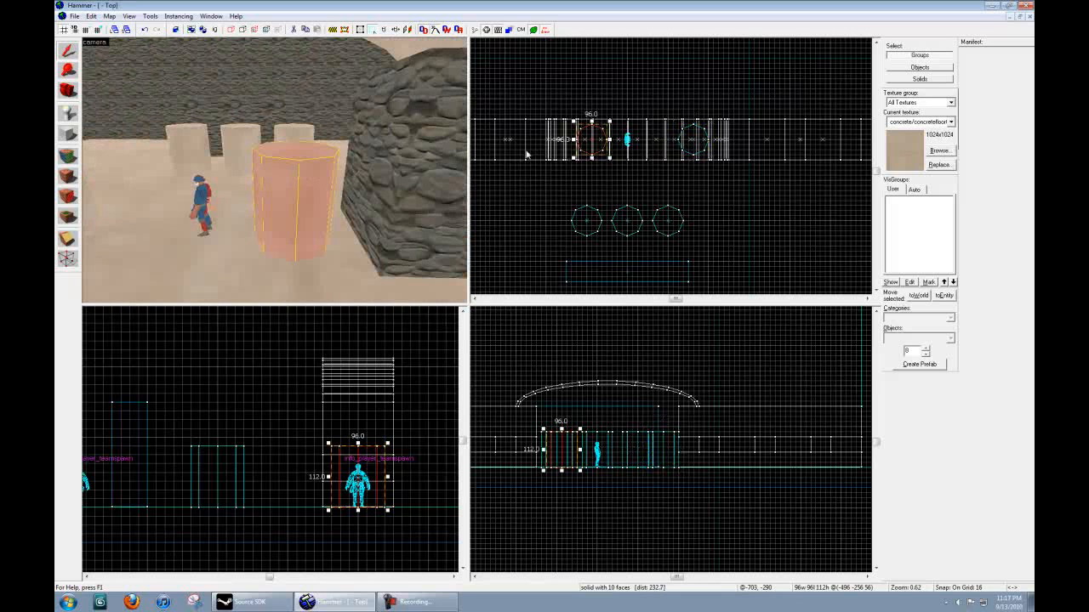
pyautogui.scroll(9, 557, 141)
pyautogui.scroll(-2, 734, 161)
pyautogui.moveTo(758, 156); pyautogui.dragTo(707, 155)
pyautogui.press('z')
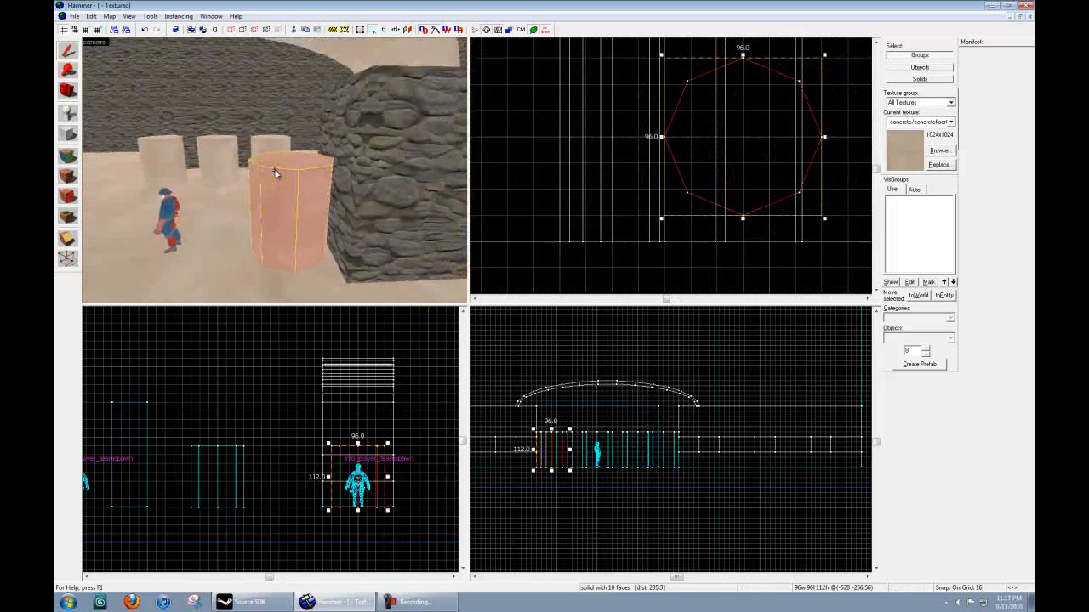
pyautogui.press('a')
pyautogui.press('s')
pyautogui.press('z')
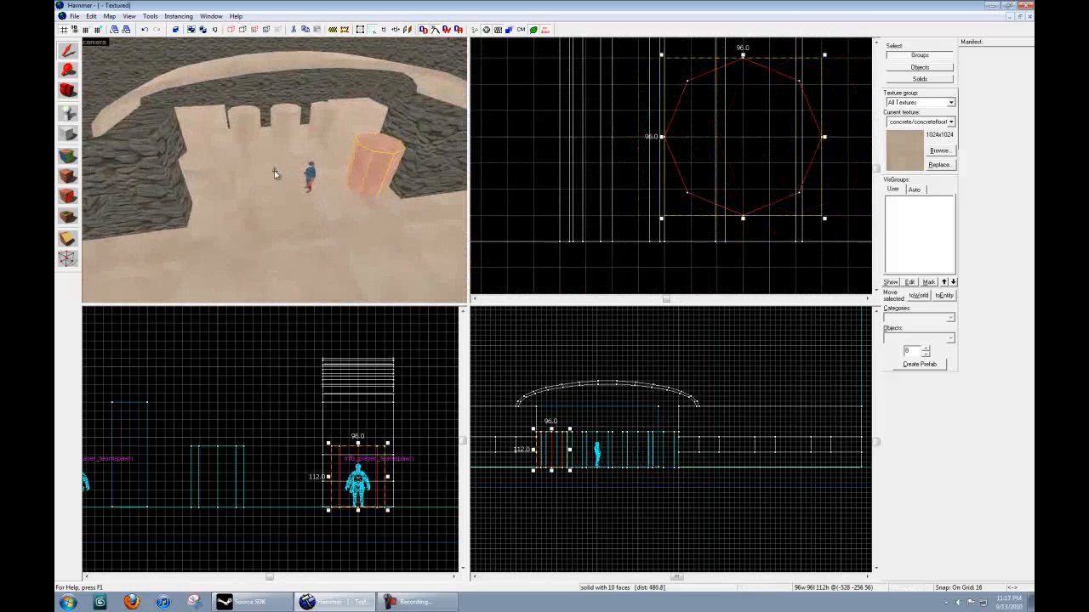
# Copy the gap cylinder twice to form a centred pair between the gap and the row of three cylinders.
pyautogui.scroll(-6, 630, 216)
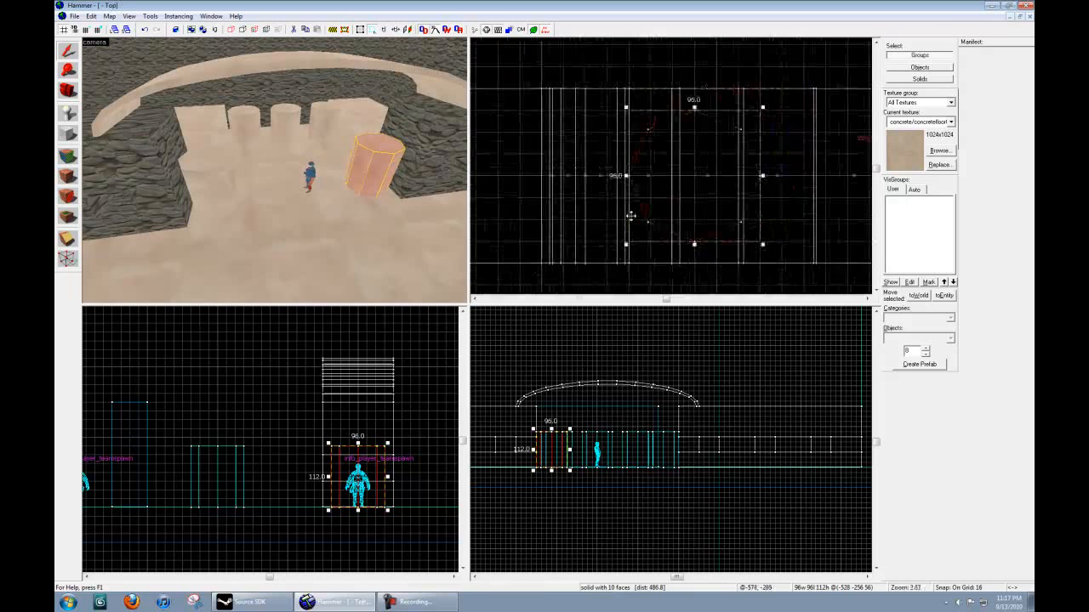
pyautogui.scroll(-2, 631, 239)
pyautogui.moveTo(632, 239); pyautogui.dragTo(644, 110, button='middle')
pyautogui.moveTo(640, 100); pyautogui.dragTo(705, 131)
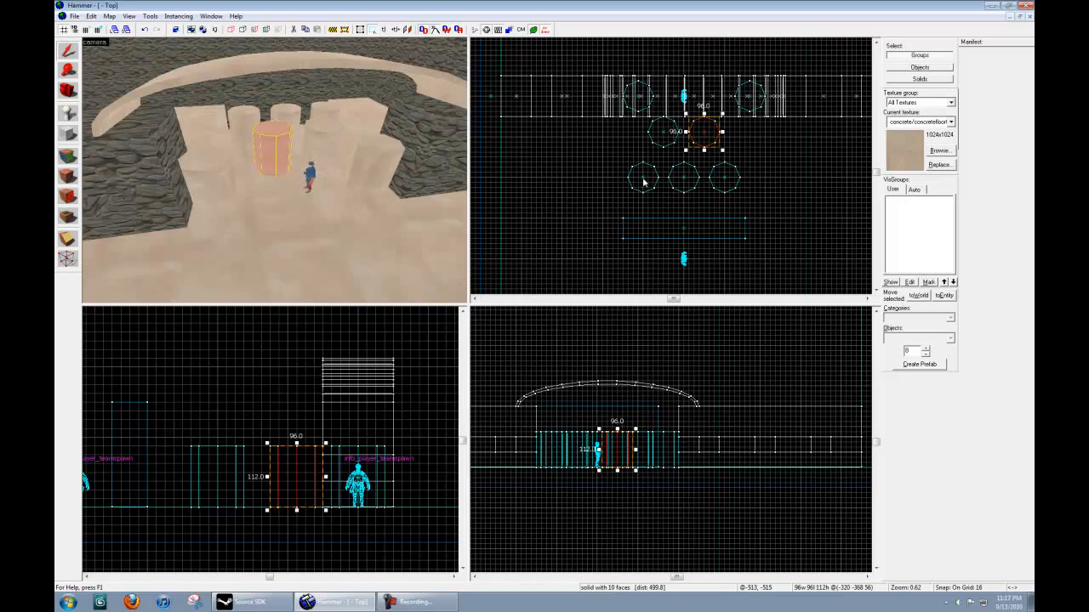
# Select all five cylinders in front of the gap, the row of three and the pair, as one multiple selection.
pyautogui.press('z')
pyautogui.press('w')
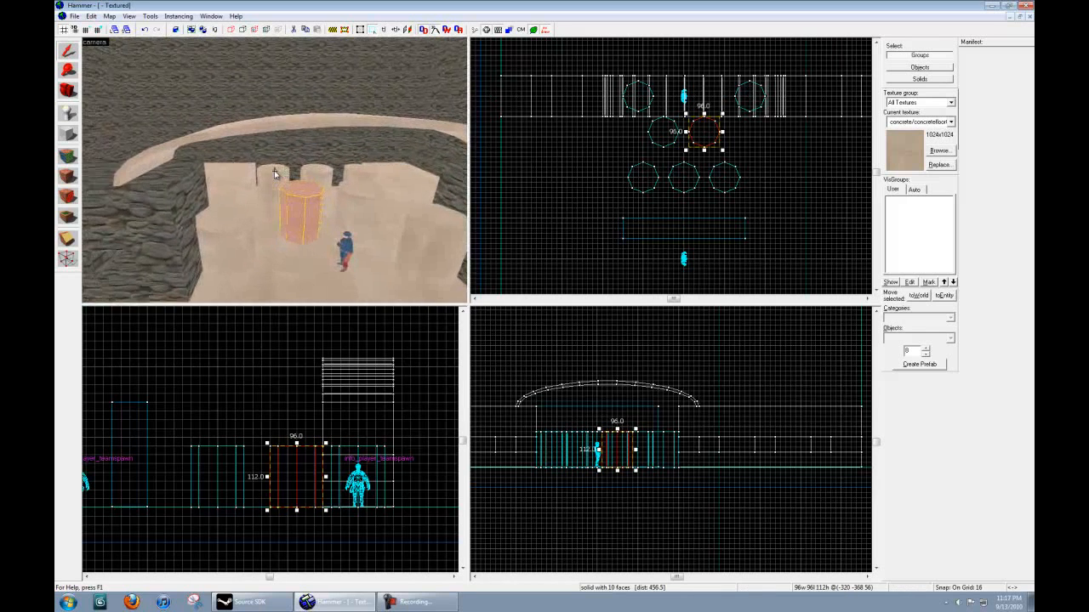
pyautogui.keyDown('ctrl'); pyautogui.click(274, 171); pyautogui.keyUp('ctrl')
pyautogui.hotkey('alt', 'Return')
pyautogui.click(654, 425)
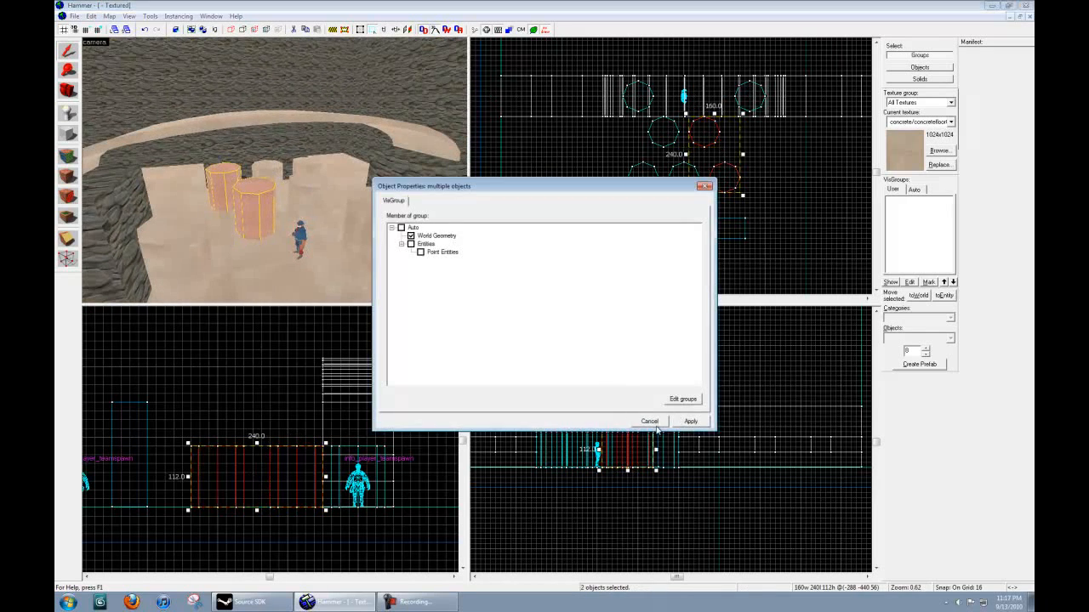
pyautogui.keyDown('ctrl'); pyautogui.click(301, 192); pyautogui.keyUp('ctrl')
pyautogui.keyDown('ctrl'); pyautogui.click(301, 163); pyautogui.keyUp('ctrl')
pyautogui.keyDown('ctrl'); pyautogui.click(266, 174); pyautogui.keyUp('ctrl')
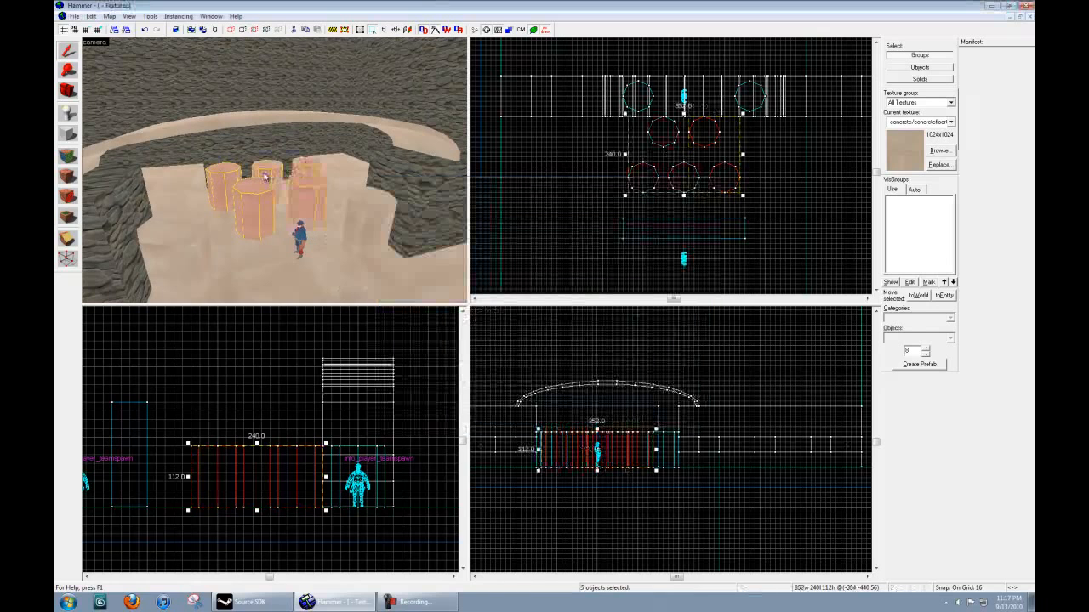
# Copy the five cylinders to the opposite side of the gap and rotate the copies with Transform so the pair faces the gap.
pyautogui.scroll(-3, 688, 170)
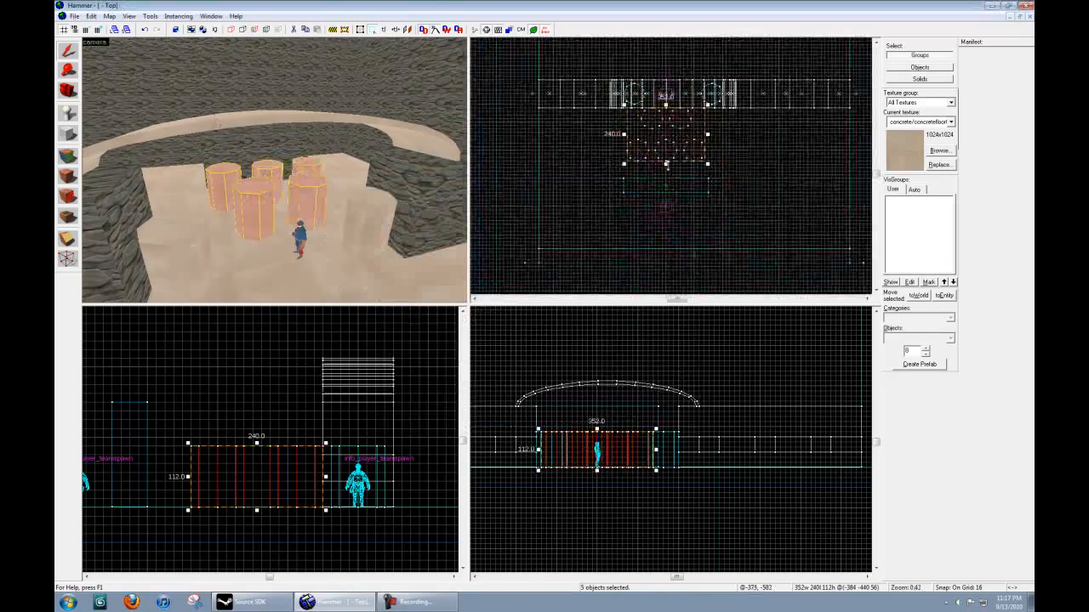
pyautogui.moveTo(666, 136); pyautogui.dragTo(662, 232, button='middle')
pyautogui.keyDown('shift'); pyautogui.moveTo(661, 245); pyautogui.dragTo(661, 156); pyautogui.keyUp('shift')
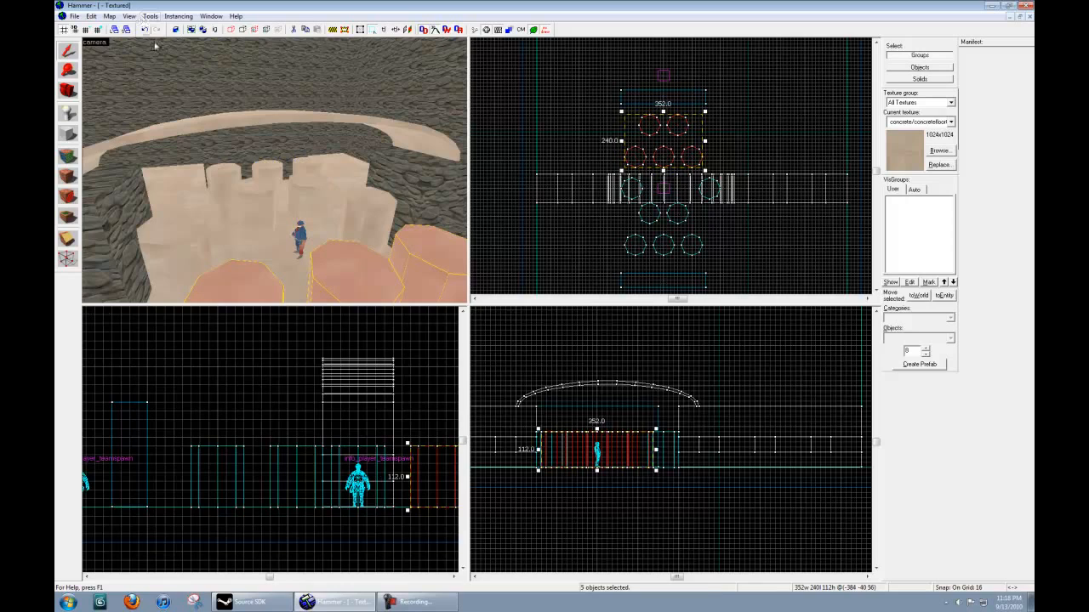
pyautogui.click(151, 16)
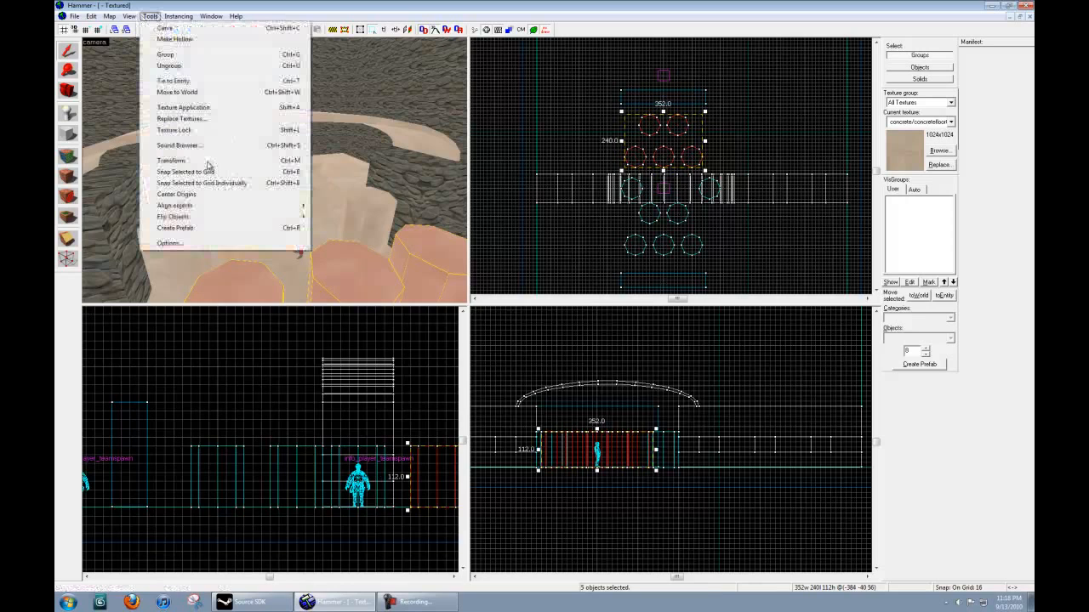
pyautogui.click(212, 169)
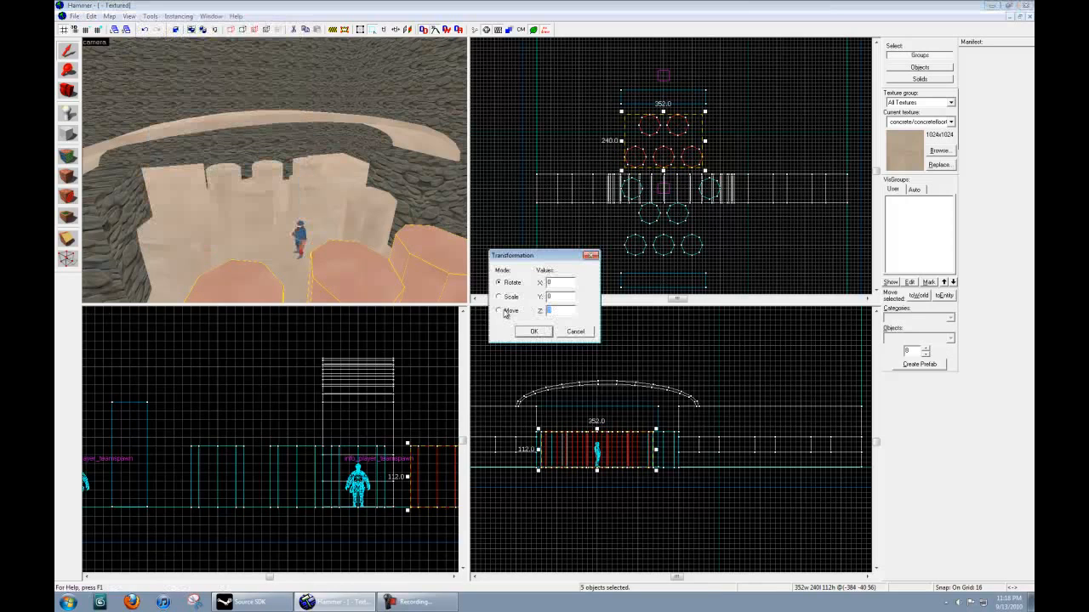
pyautogui.click(530, 332)
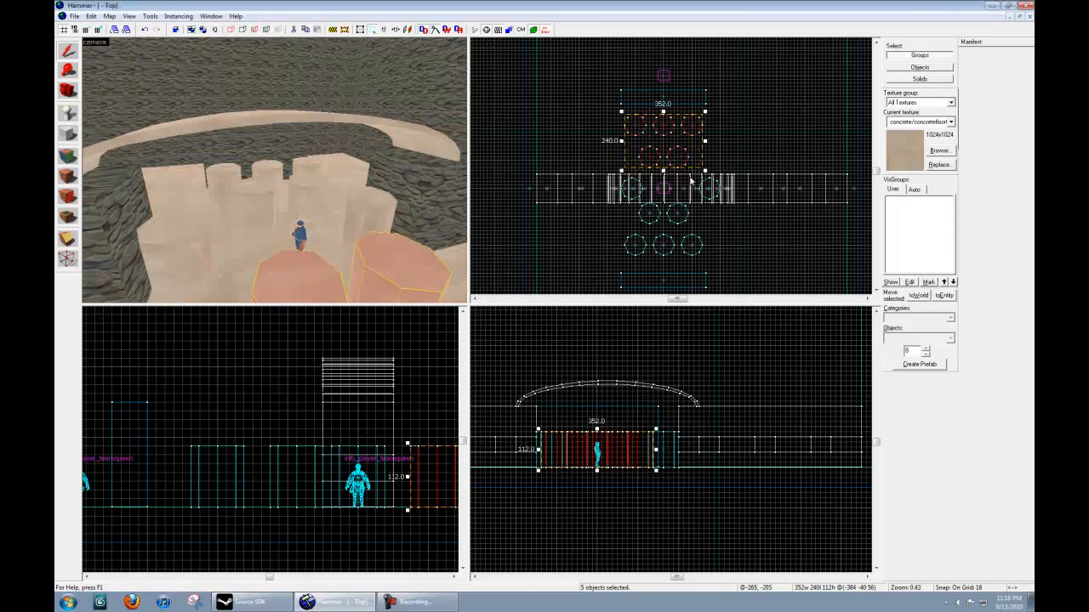
# Spread the two outer cylinders of the copied row of three farther away from its middle cylinder.
pyautogui.press('z')
pyautogui.press('s')
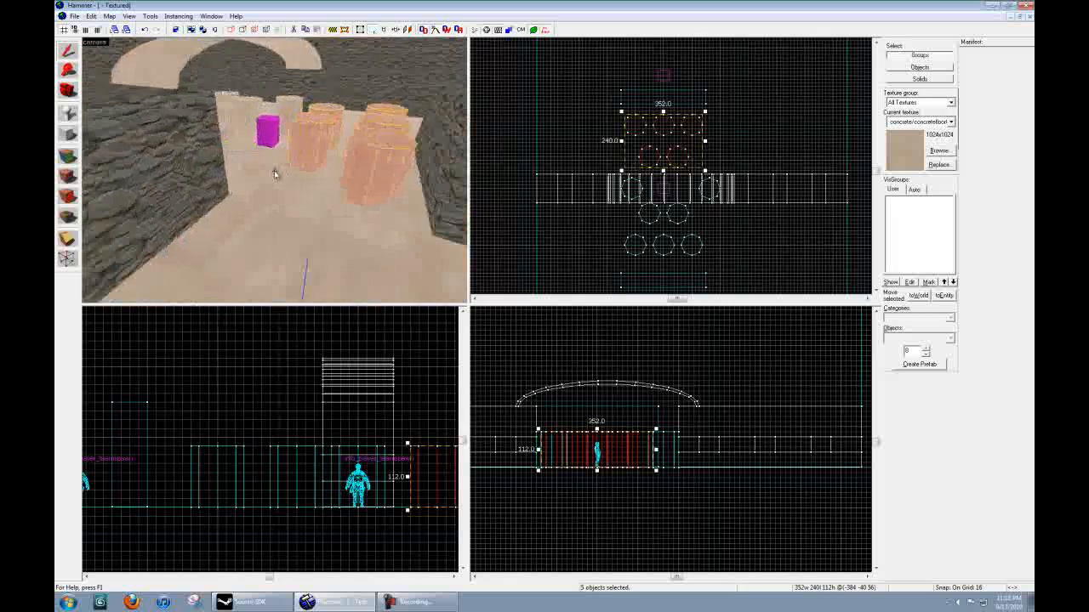
pyautogui.press('s')
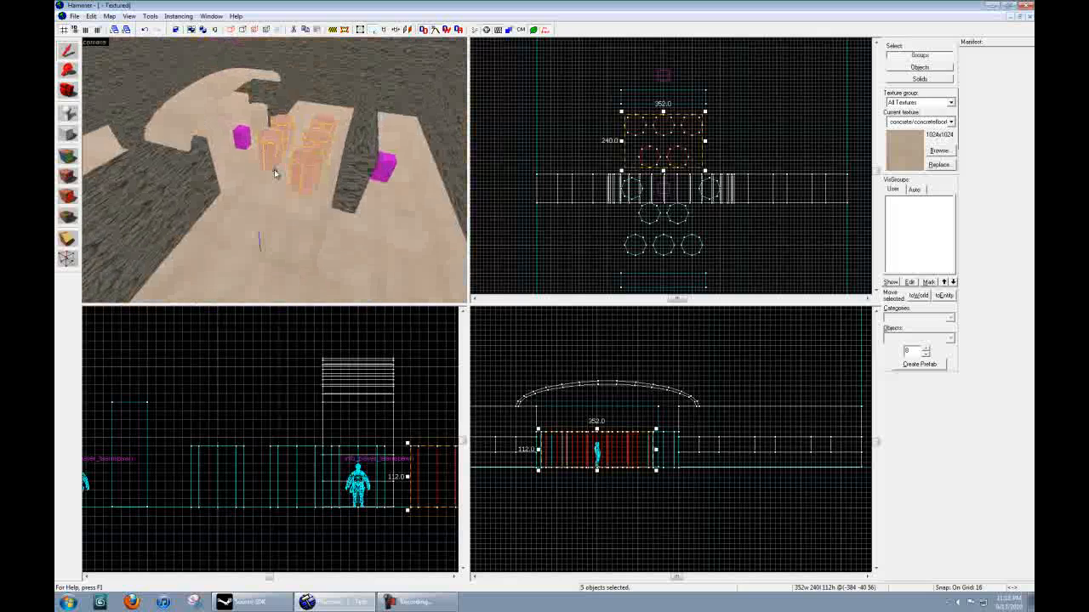
pyautogui.press('z')
pyautogui.click(301, 170)
pyautogui.moveTo(688, 129); pyautogui.dragTo(707, 129)
pyautogui.click(633, 127)
pyautogui.moveTo(633, 127); pyautogui.dragTo(622, 122)
pyautogui.click(617, 125)
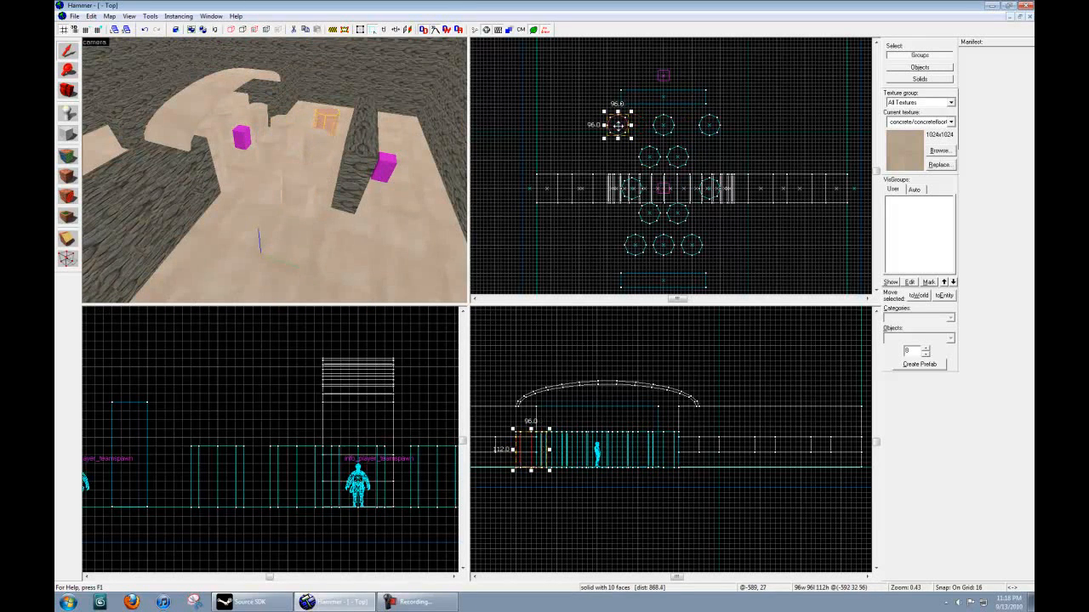
# Spread the two outer cylinders of the original row of three apart to match the opposite side.
pyautogui.click(637, 249)
pyautogui.moveTo(636, 248); pyautogui.dragTo(615, 248)
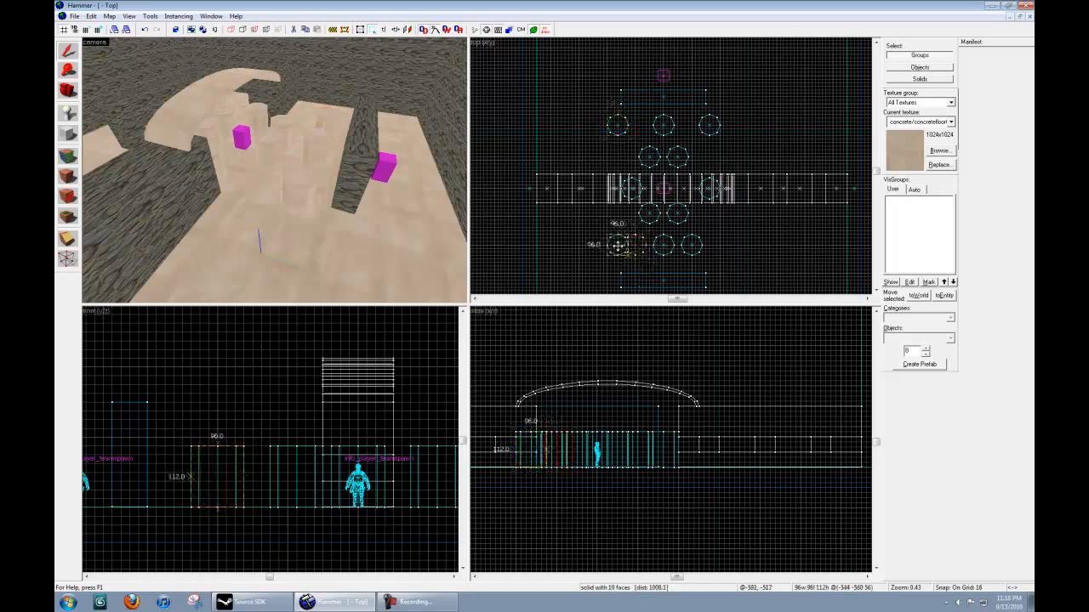
pyautogui.click(691, 248)
pyautogui.moveTo(691, 249); pyautogui.dragTo(720, 248)
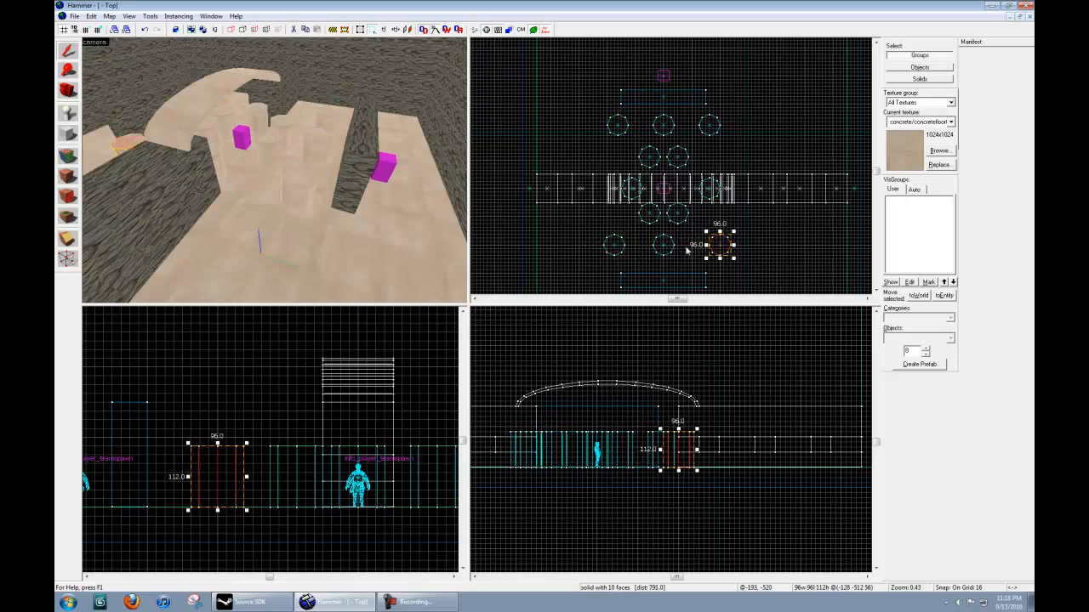
# Inspect the cylinder cover layout, the sight lines through the gap and the empty side areas of the room in 3D.
pyautogui.press('z')
pyautogui.press('w')
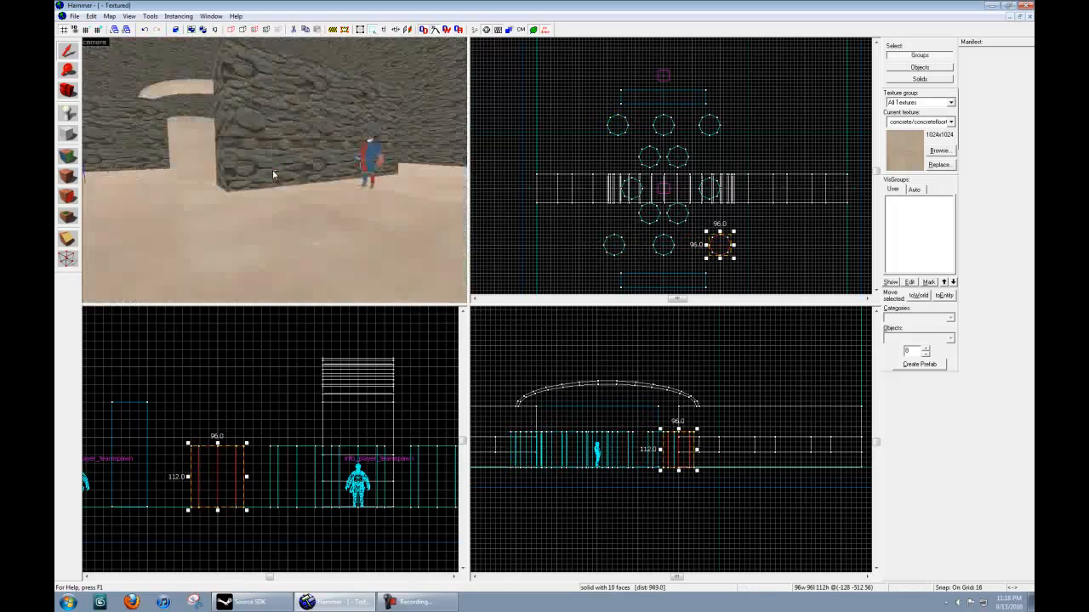
pyautogui.press('w')
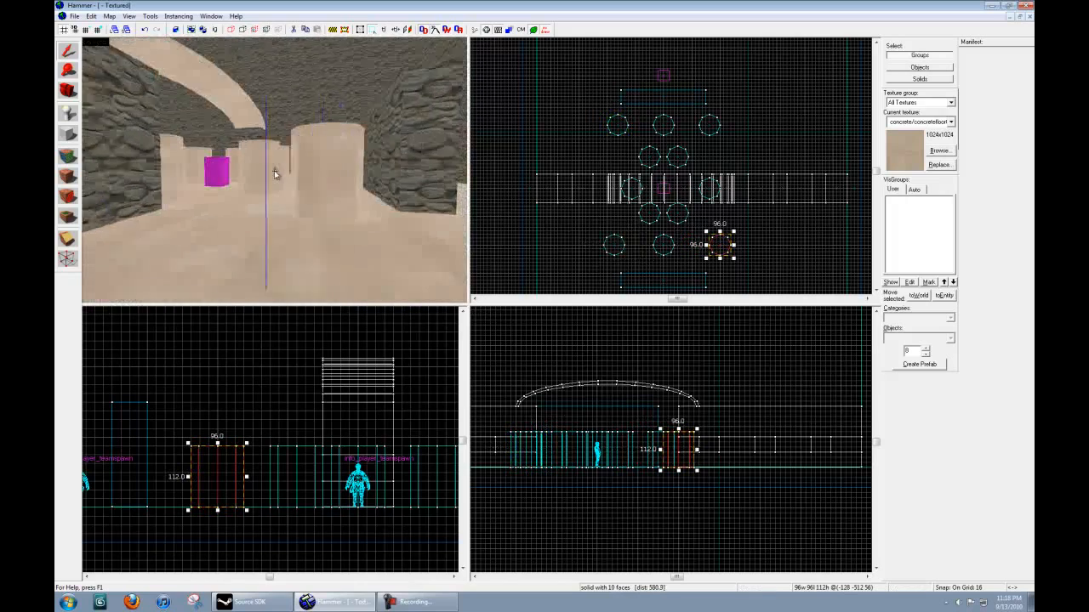
pyautogui.press('w')
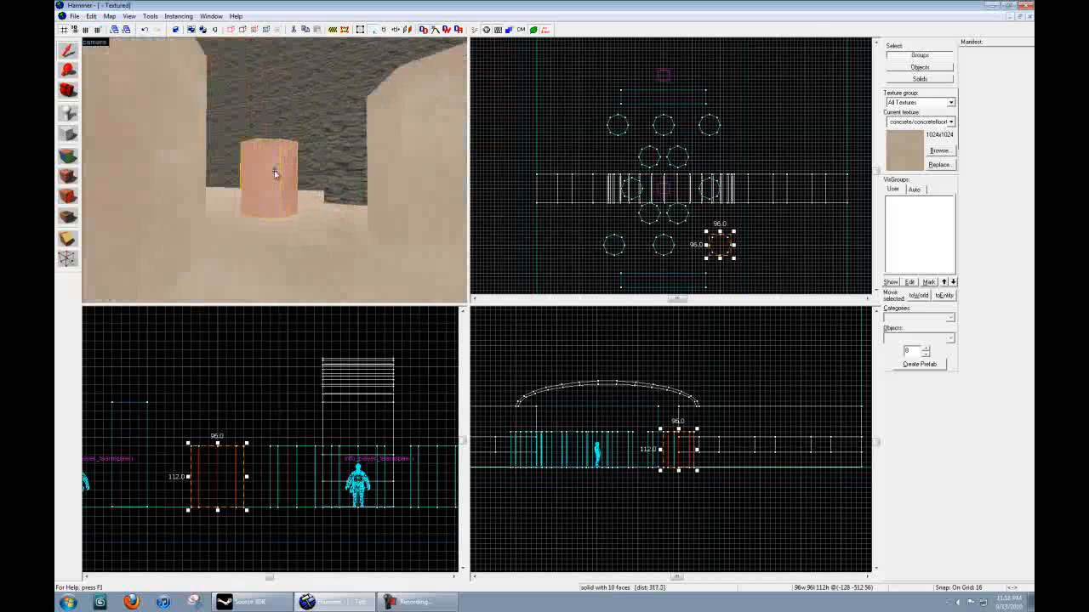
pyautogui.press('s')
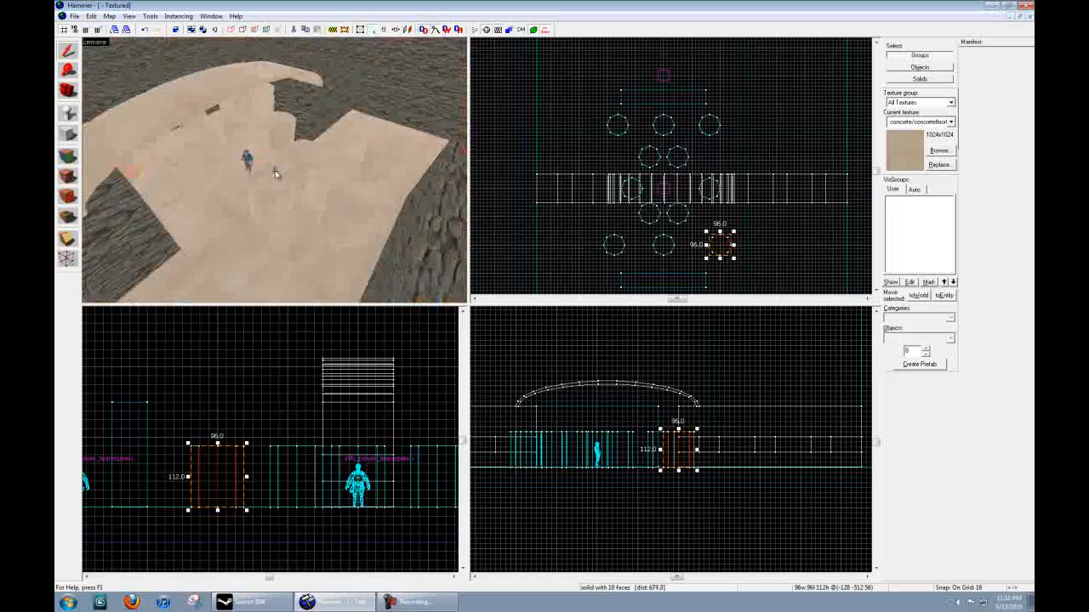
pyautogui.press('d')
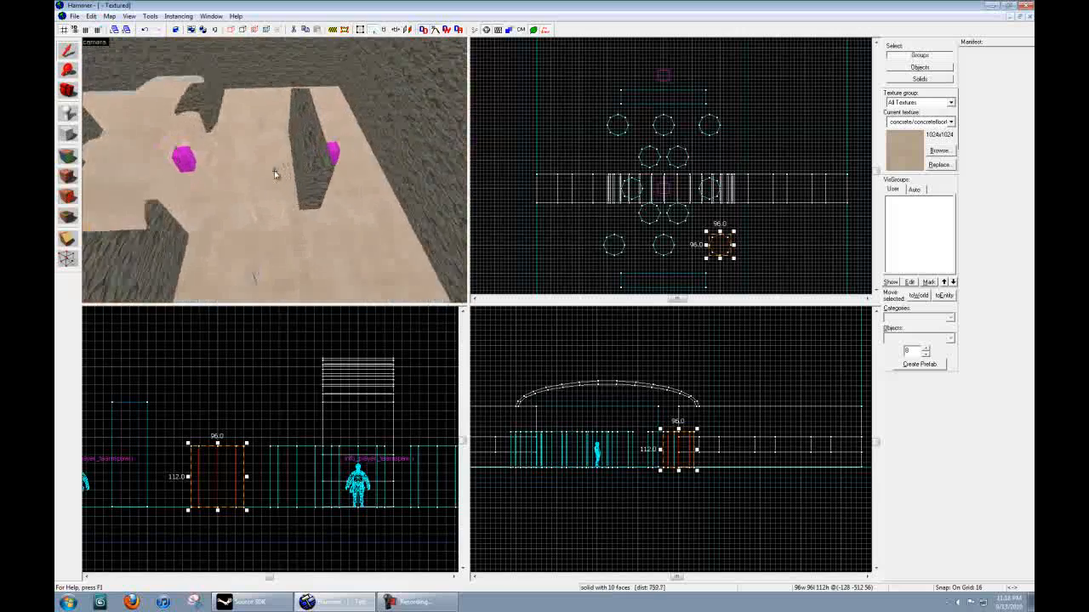
pyautogui.press('w')
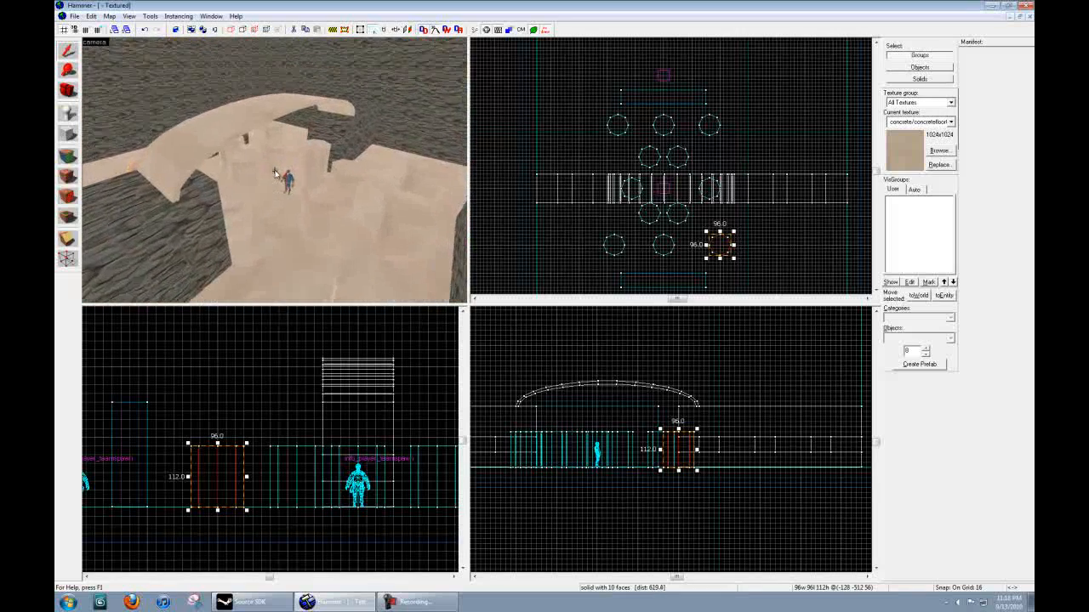
pyautogui.press('s')
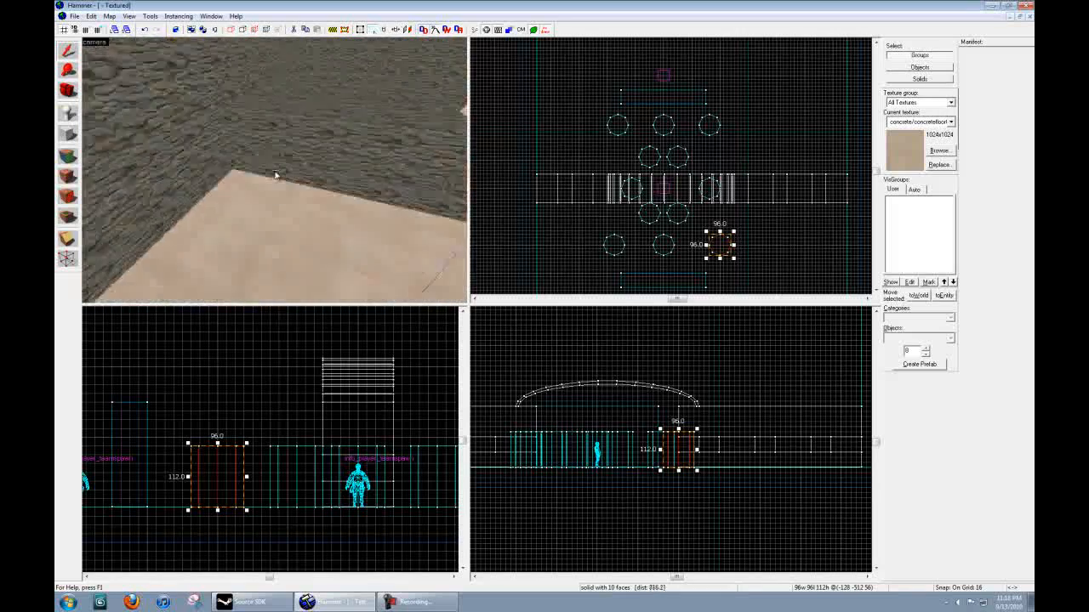
pyautogui.press('w')
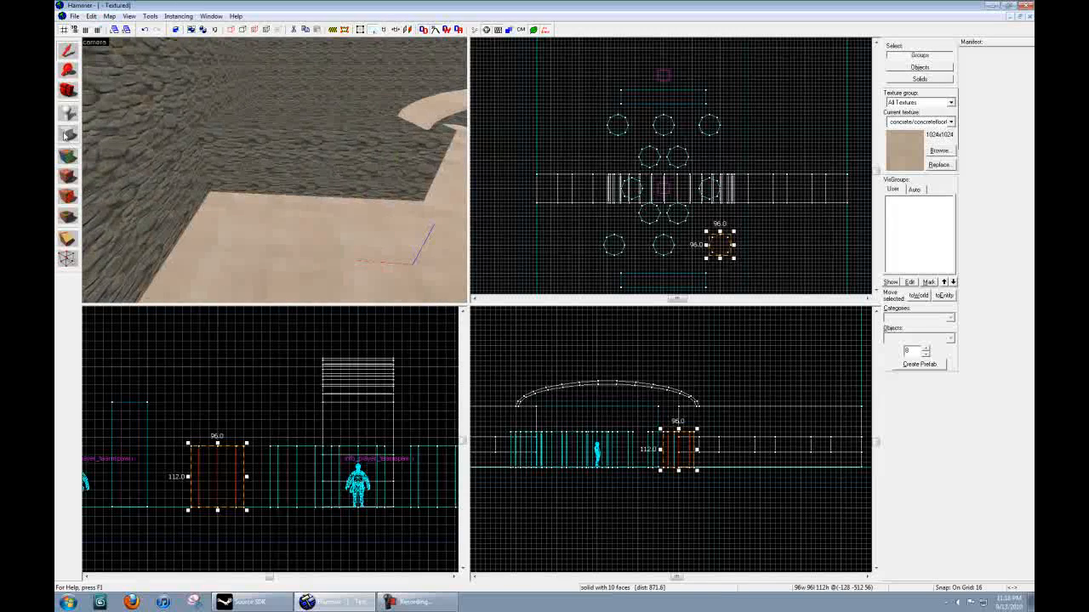
# Outline a primitive block 96 by 16 units and 16 units high on the floor beside the player spawn figure.
pyautogui.click(67, 135)
pyautogui.click(950, 338)
pyautogui.click(917, 357)
pyautogui.moveTo(383, 514); pyautogui.dragTo(297, 472, button='middle')
pyautogui.scroll(-2, 235, 479)
pyautogui.scroll(-4, 309, 476)
pyautogui.scroll(4, 384, 473)
pyautogui.scroll(6, 385, 476)
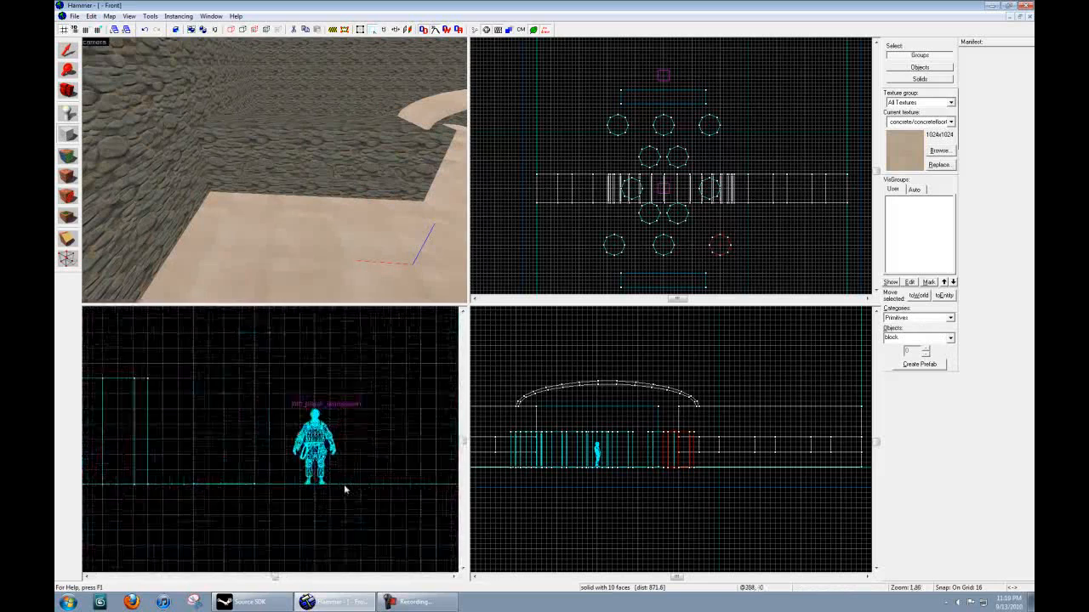
pyautogui.moveTo(320, 464); pyautogui.dragTo(349, 487)
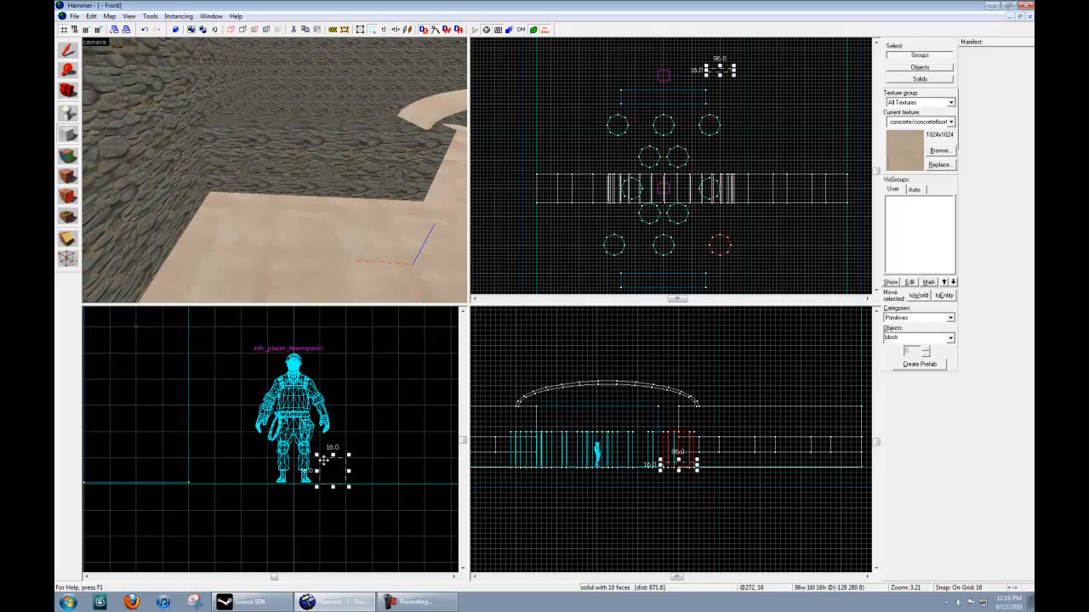
pyautogui.moveTo(324, 471); pyautogui.dragTo(357, 472)
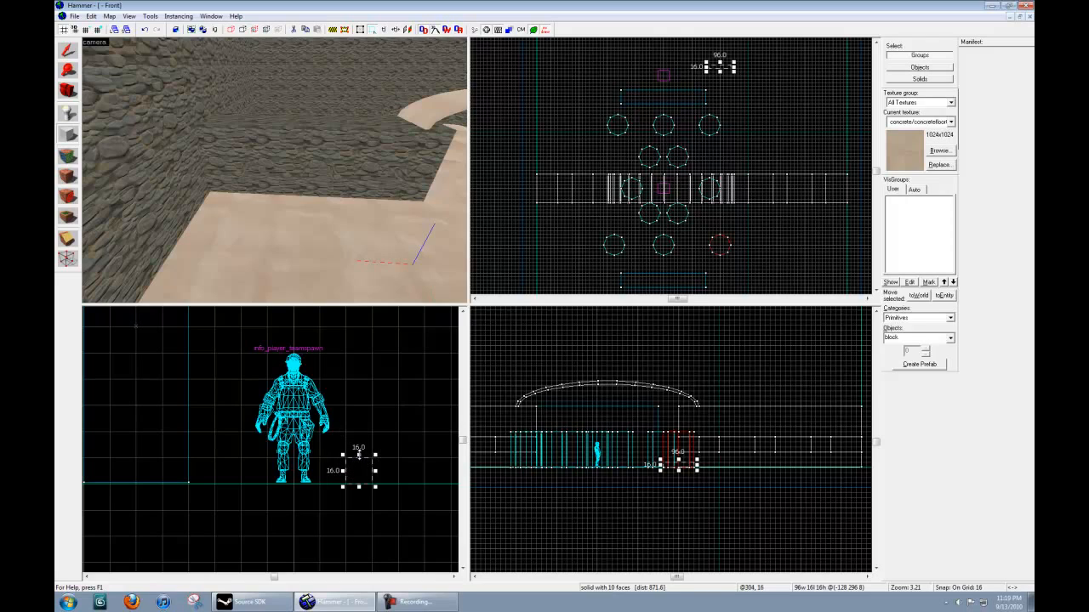
# Reduce the grid to 8 units and lower the block outline's height to 8 units.
pyautogui.moveTo(358, 455); pyautogui.dragTo(361, 457)
pyautogui.press('[')
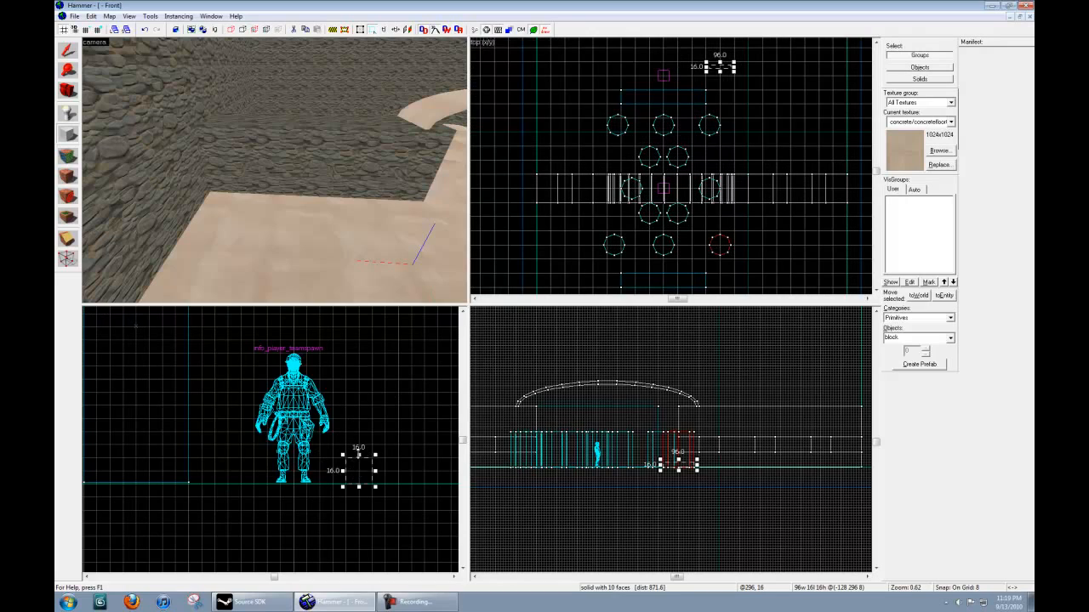
pyautogui.moveTo(358, 455); pyautogui.dragTo(360, 466)
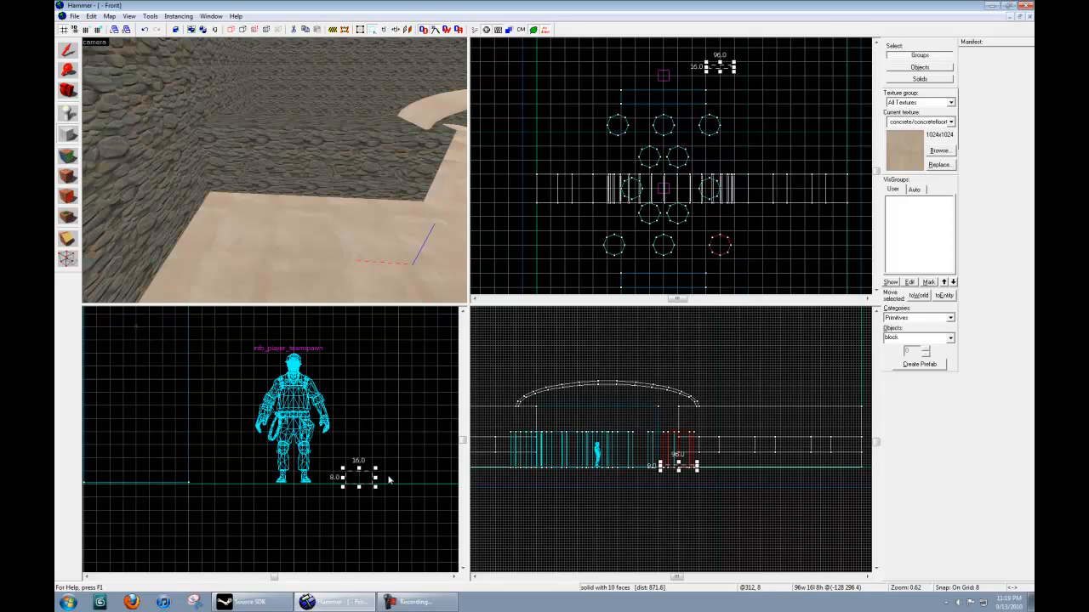
# Move the block outline beside the interior wall, close to the room's outer side wall.
pyautogui.press('z')
pyautogui.press('z')
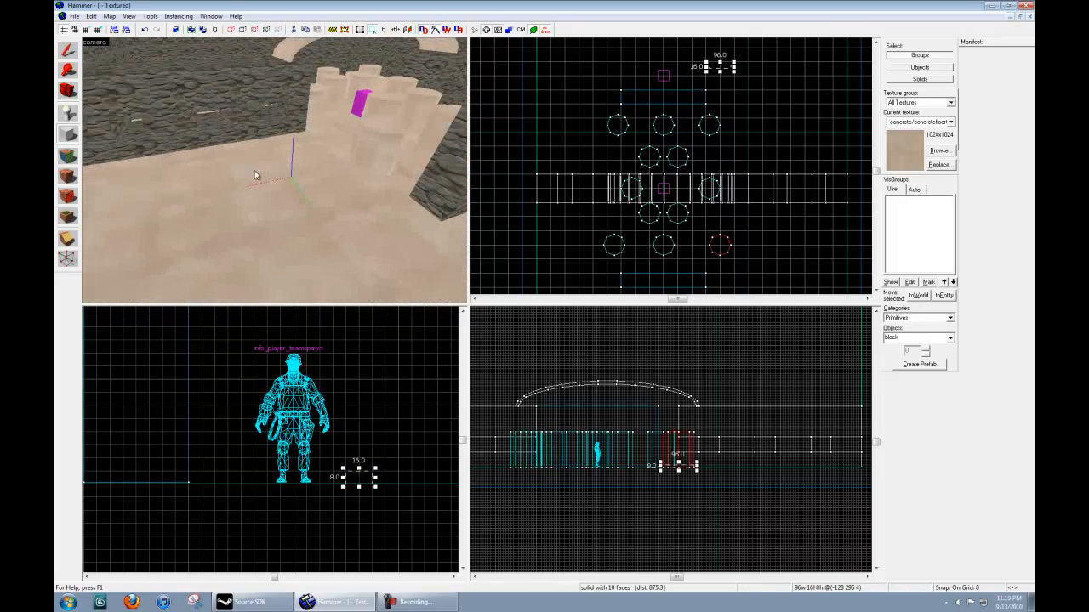
pyautogui.scroll(5, 674, 163)
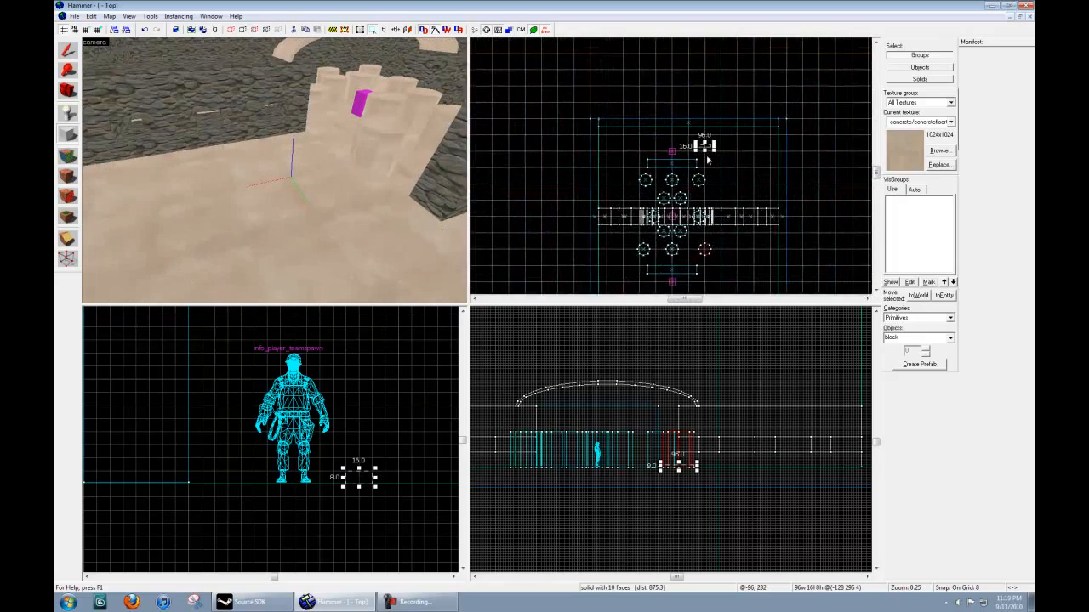
pyautogui.moveTo(665, 184); pyautogui.dragTo(660, 125, button='middle')
pyautogui.moveTo(673, 86); pyautogui.dragTo(793, 211)
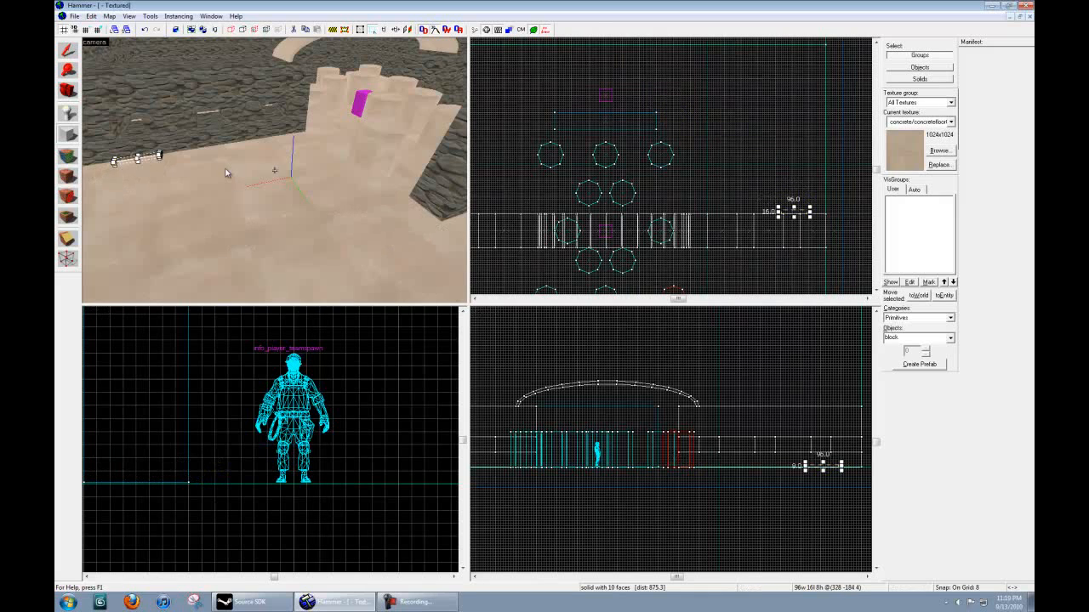
# Shift the 96 by 16 unit block outline flush against the interior and outer walls in the corner and create the block.
pyautogui.press('z')
pyautogui.press('w')
pyautogui.press('d')
pyautogui.press('a')
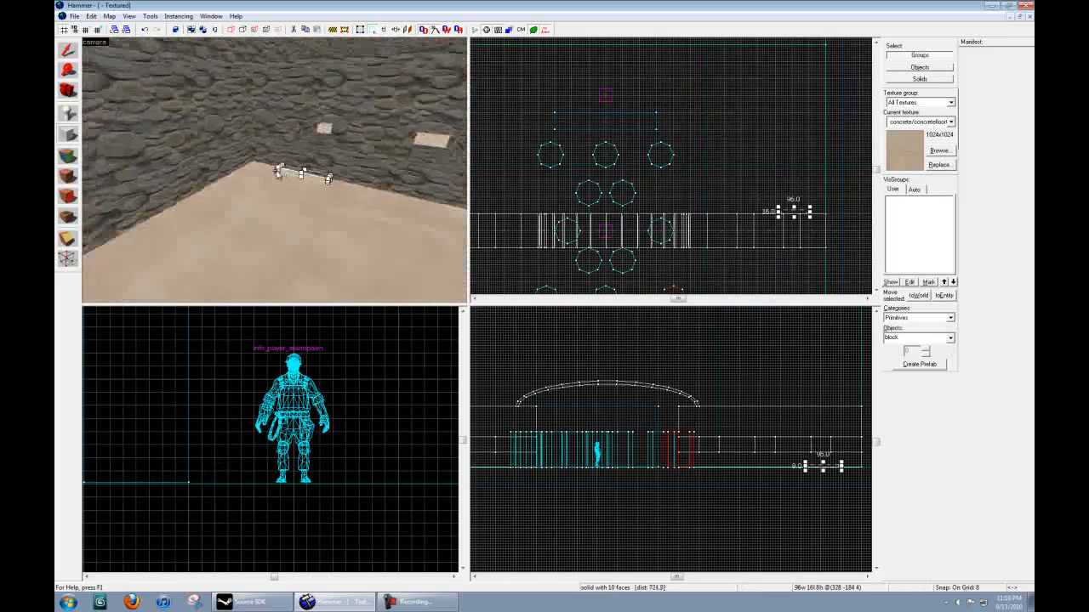
pyautogui.press('z')
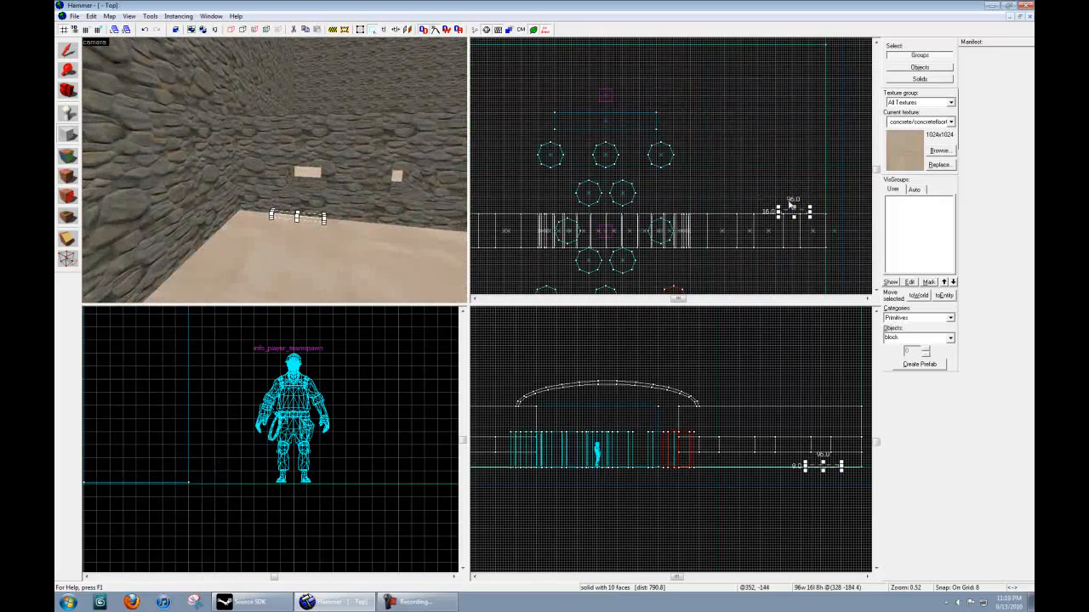
pyautogui.scroll(4, 788, 204)
pyautogui.moveTo(787, 204); pyautogui.dragTo(673, 167, button='middle')
pyautogui.scroll(3, 673, 167)
pyautogui.moveTo(680, 178); pyautogui.dragTo(759, 180)
pyautogui.scroll(-3, 690, 197)
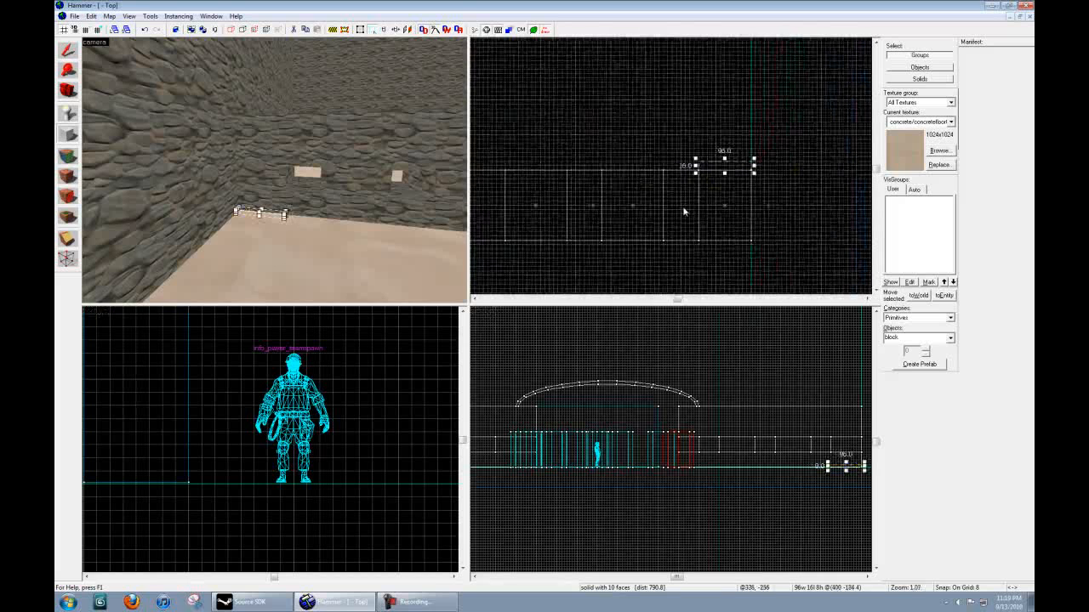
pyautogui.press('Return')
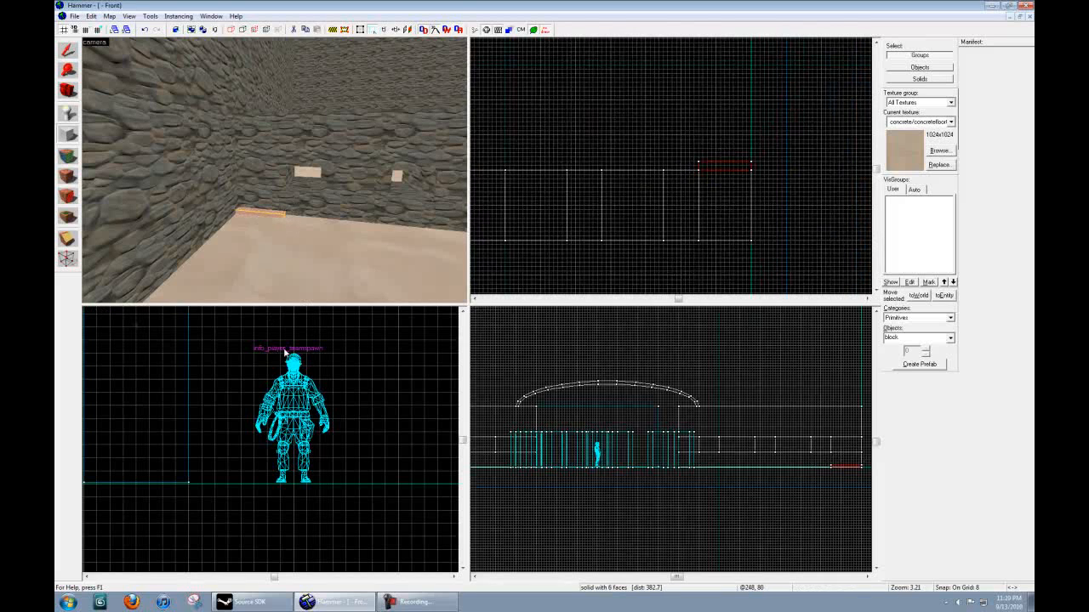
# Place a copy of the 8-unit-high corner block on the floor farther out along the outer side wall.
pyautogui.click(66, 53)
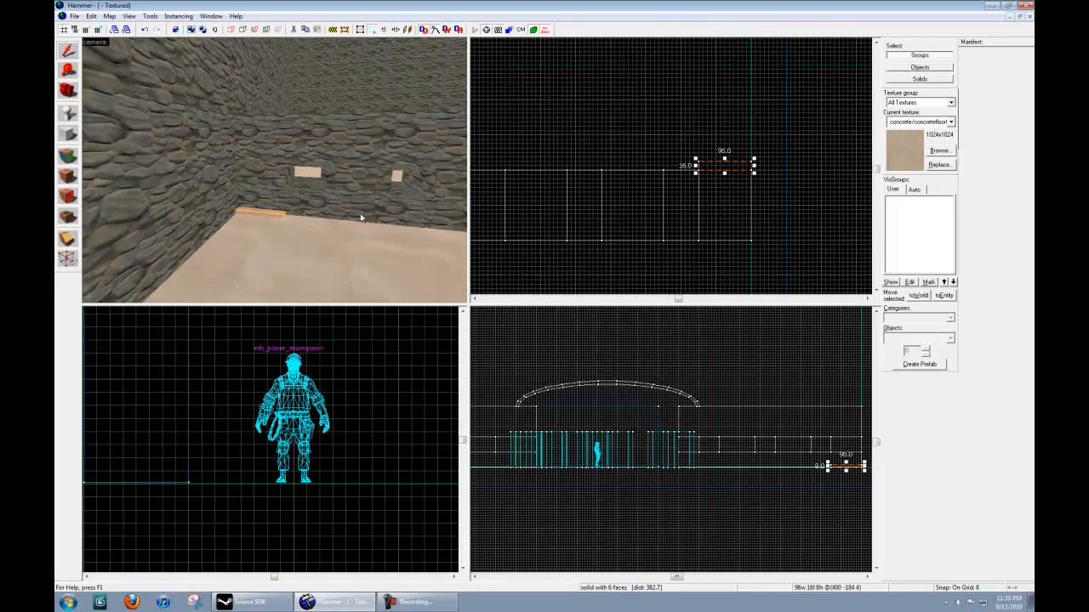
pyautogui.scroll(-6, 434, 471)
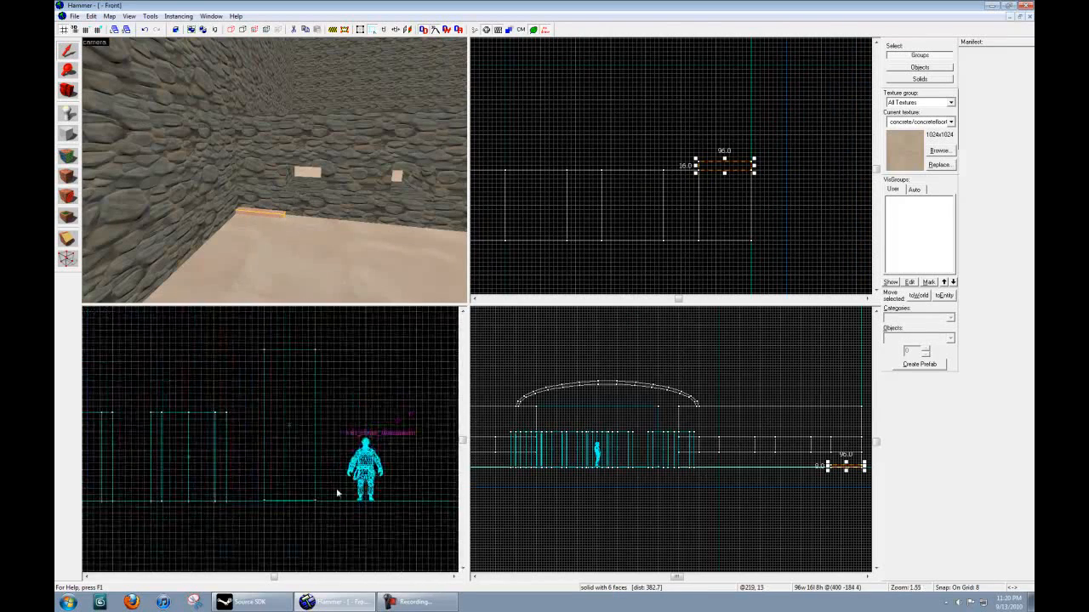
pyautogui.scroll(4, 288, 476)
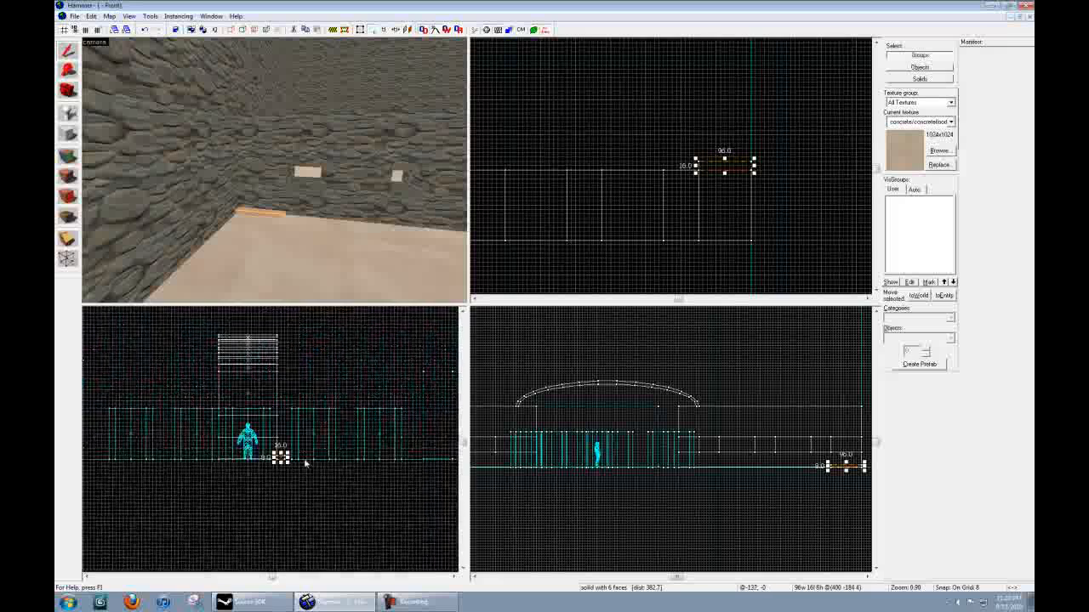
pyautogui.scroll(4, 281, 459)
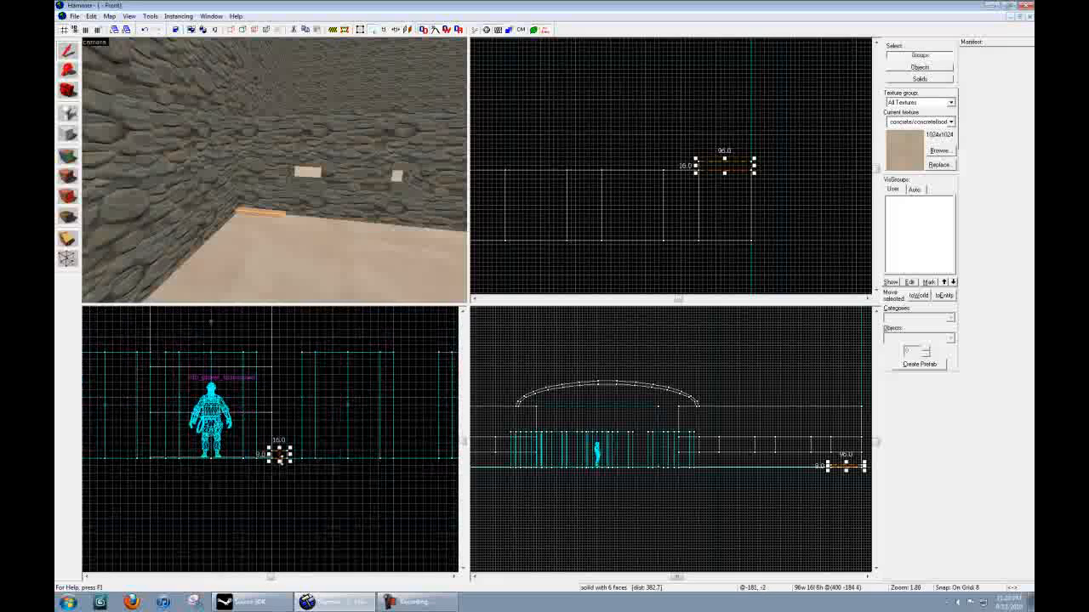
pyautogui.moveTo(280, 455); pyautogui.dragTo(427, 454)
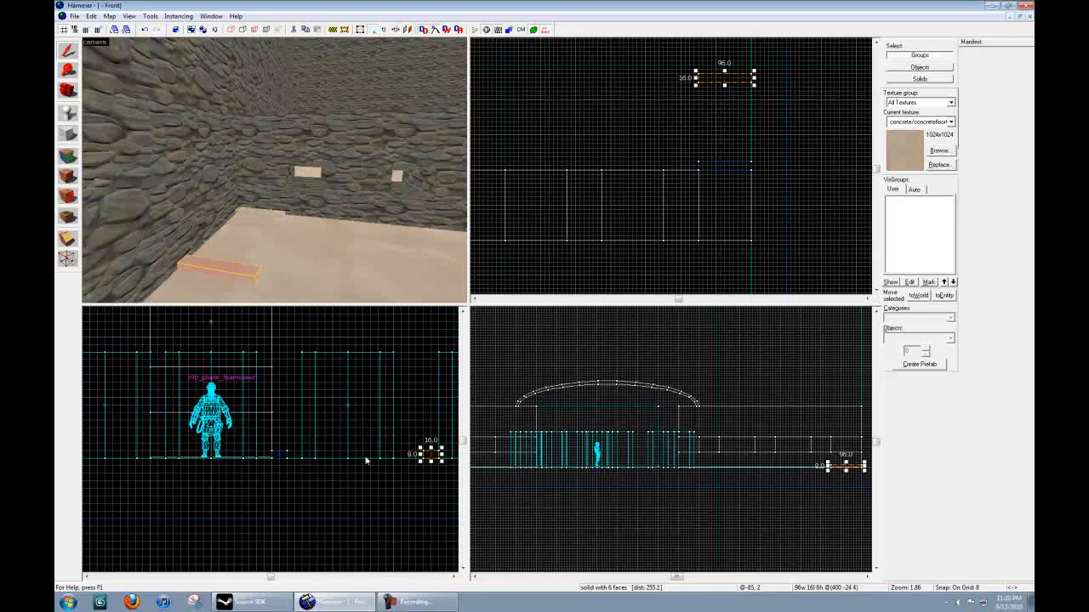
# Raise the corner block's height to 184 units so it reaches the top of the interior wall.
pyautogui.click(280, 457)
pyautogui.moveTo(280, 457); pyautogui.dragTo(295, 456)
pyautogui.moveTo(282, 461); pyautogui.dragTo(276, 501, button='middle')
pyautogui.moveTo(270, 495)
pyautogui.mouseDown()
pyautogui.moveTo(258, 494)
pyautogui.moveTo(273, 464)
pyautogui.moveTo(283, 343)
pyautogui.mouseUp()
pyautogui.moveTo(280, 367); pyautogui.dragTo(283, 456, button='middle')
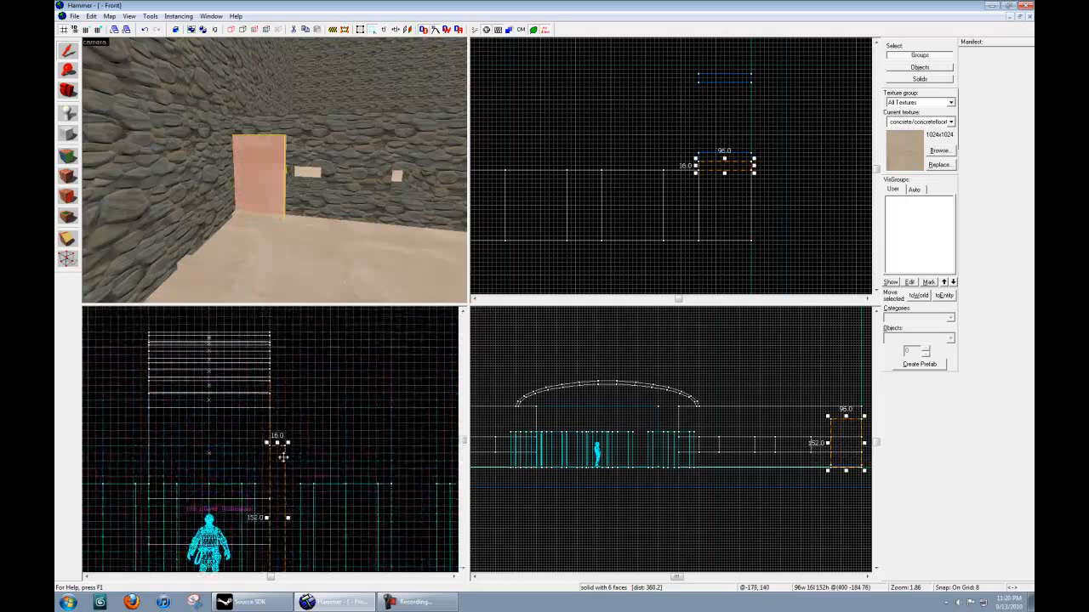
pyautogui.moveTo(277, 442); pyautogui.dragTo(282, 415)
pyautogui.moveTo(334, 466); pyautogui.dragTo(332, 428, button='middle')
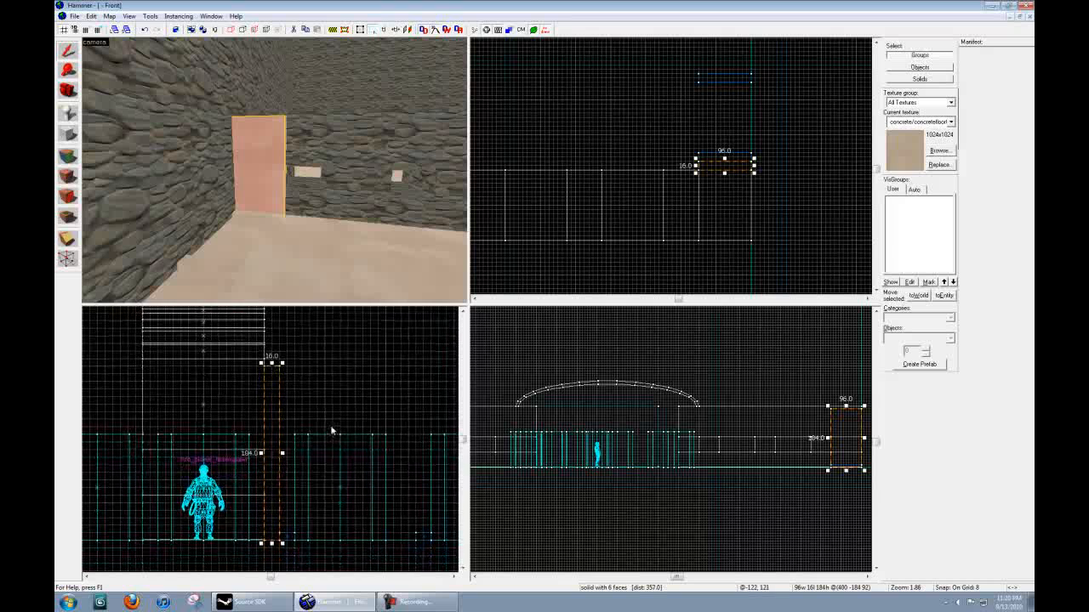
# Build the upper stair steps from copies of the tall block, each 16 units farther out and 8 units lower.
pyautogui.click(288, 537)
pyautogui.moveTo(287, 529)
pyautogui.mouseDown()
pyautogui.moveTo(286, 358)
pyautogui.moveTo(294, 394)
pyautogui.moveTo(302, 376)
pyautogui.moveTo(315, 403)
pyautogui.moveTo(317, 383)
pyautogui.moveTo(326, 406)
pyautogui.moveTo(333, 395)
pyautogui.mouseUp()
pyautogui.moveTo(367, 430); pyautogui.dragTo(305, 420, button='middle')
pyautogui.moveTo(273, 409)
pyautogui.keyDown('shift'); pyautogui.mouseDown()
pyautogui.moveTo(289, 408)
pyautogui.moveTo(286, 392)
pyautogui.moveTo(305, 417)
pyautogui.moveTo(301, 396)
pyautogui.moveTo(330, 405)
pyautogui.moveTo(346, 425)
pyautogui.mouseUp(); pyautogui.keyUp('shift')
pyautogui.moveTo(389, 467); pyautogui.dragTo(336, 467, button='middle')
pyautogui.click(311, 527)
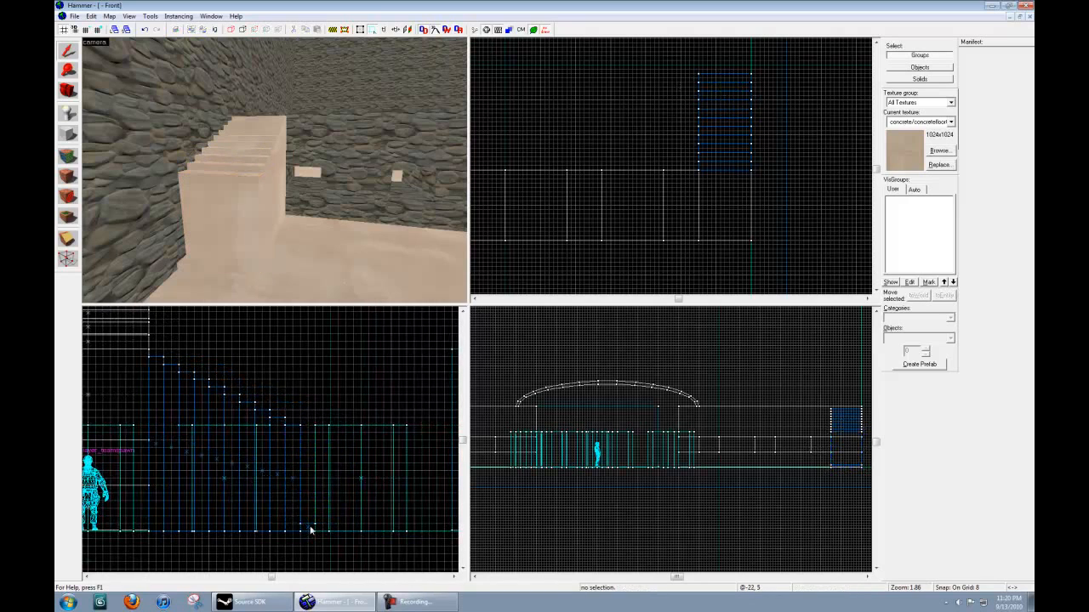
# Move the spare low block farther out and continue the descending steps along the side wall down to 40 units high.
pyautogui.moveTo(310, 527); pyautogui.dragTo(444, 527)
pyautogui.press('z')
pyautogui.press('s')
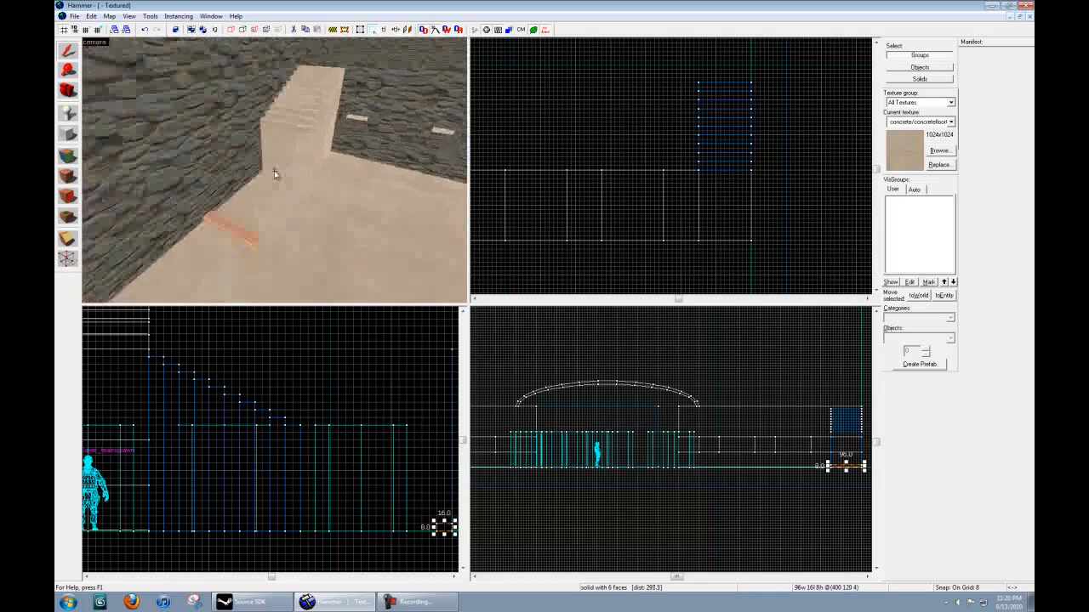
pyautogui.moveTo(305, 435); pyautogui.dragTo(238, 430, button='middle')
pyautogui.click(229, 433)
pyautogui.click(247, 441)
pyautogui.moveTo(247, 420); pyautogui.dragTo(274, 437)
pyautogui.moveTo(274, 437); pyautogui.dragTo(368, 486)
pyautogui.moveTo(390, 507); pyautogui.dragTo(336, 499, button='middle')
pyautogui.click(327, 516)
pyautogui.moveTo(330, 516); pyautogui.dragTo(362, 515)
pyautogui.click(318, 491)
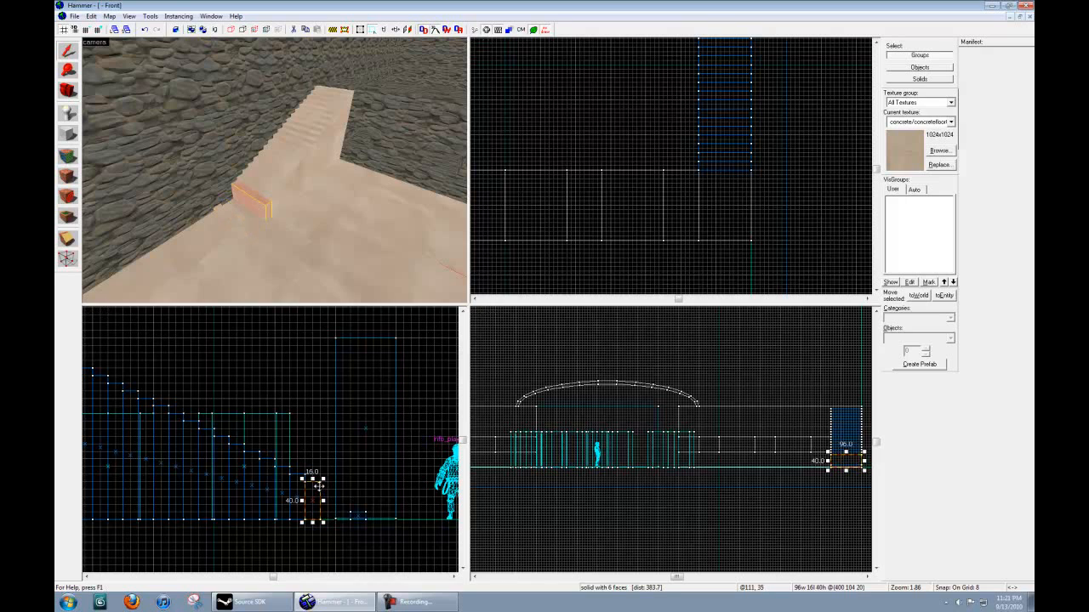
# Complete the lower steps to the floor, ending the flight with the 8-unit-high block as the bottom step.
pyautogui.moveTo(317, 485); pyautogui.dragTo(358, 503)
pyautogui.click(358, 514)
pyautogui.click(359, 516)
pyautogui.click(330, 508)
pyautogui.click(330, 503)
pyautogui.moveTo(382, 508); pyautogui.dragTo(340, 505, button='middle')
pyautogui.click(338, 516)
pyautogui.moveTo(340, 514); pyautogui.dragTo(331, 514)
pyautogui.press('Escape')
# Inspect the staircase in 3D and delete the extra low block overlapping its bottom step.
pyautogui.press('z')
pyautogui.press('w')
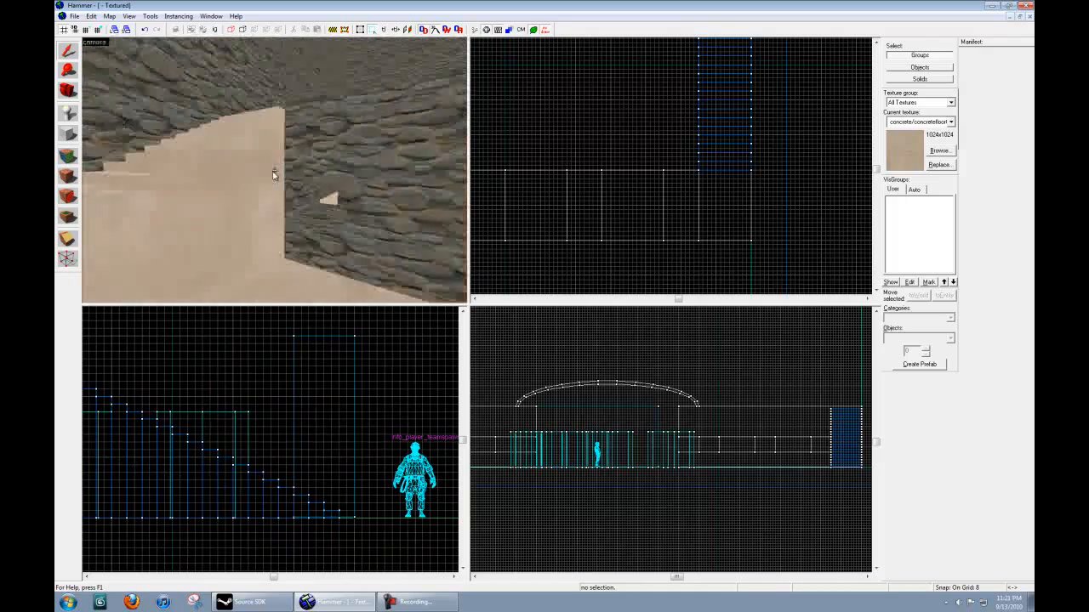
pyautogui.press('s')
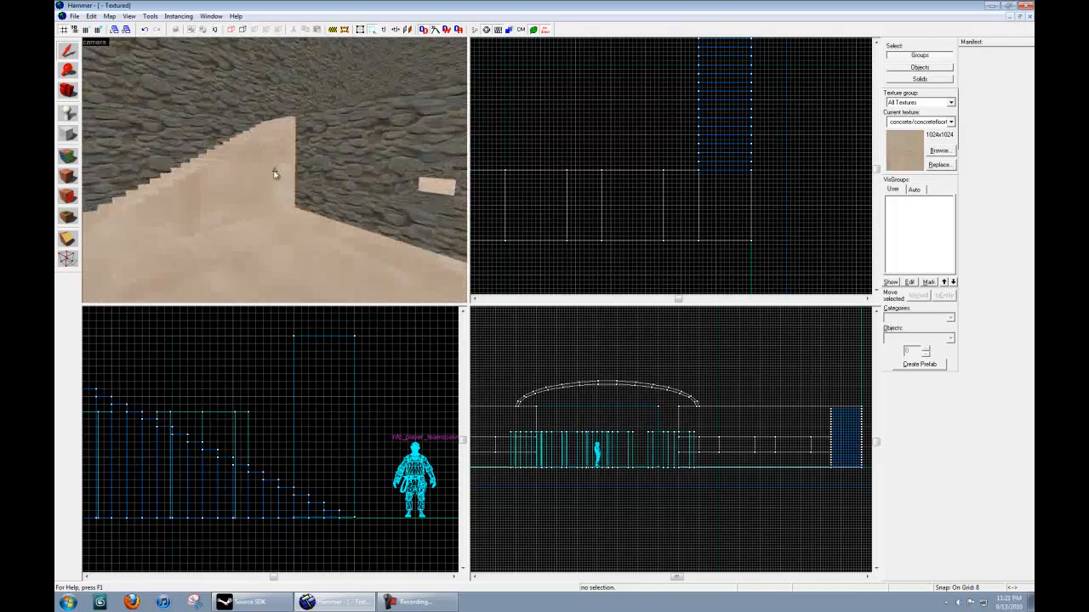
pyautogui.press('a')
pyautogui.press('z')
pyautogui.click(241, 234)
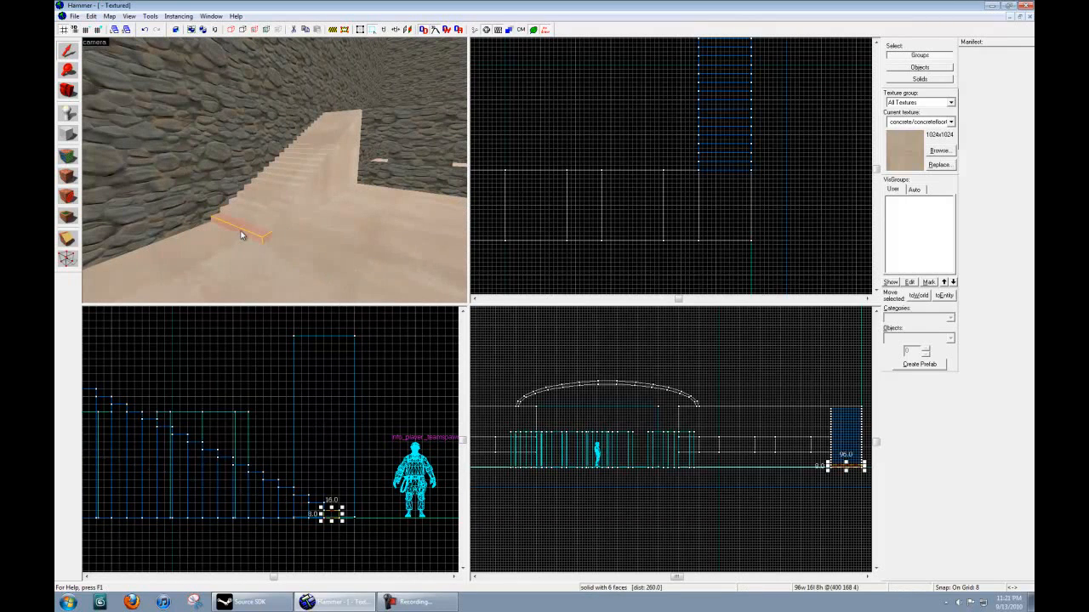
pyautogui.press('Delete')
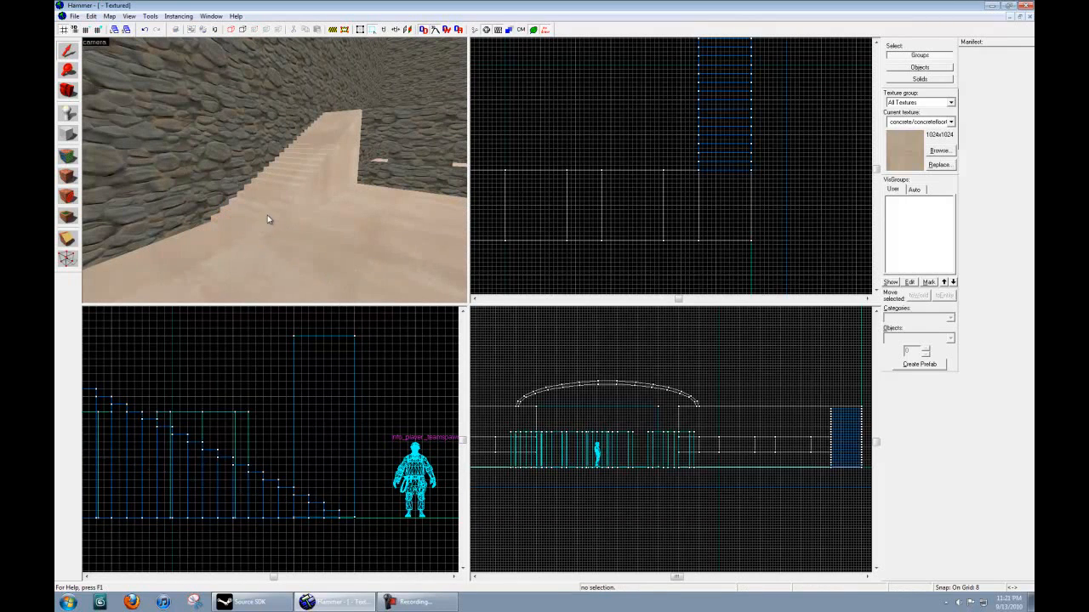
# Select all 23 step blocks of the staircase together, from the bottom step to the one against the interior wall.
pyautogui.click(247, 228)
pyautogui.keyDown('ctrl'); pyautogui.click(250, 219); pyautogui.keyUp('ctrl')
pyautogui.keyDown('ctrl'); pyautogui.click(260, 210); pyautogui.keyUp('ctrl')
pyautogui.keyDown('ctrl'); pyautogui.click(271, 200); pyautogui.keyUp('ctrl')
pyautogui.keyDown('ctrl'); pyautogui.click(282, 191); pyautogui.keyUp('ctrl')
pyautogui.keyDown('ctrl'); pyautogui.click(294, 182); pyautogui.keyUp('ctrl')
pyautogui.keyDown('ctrl'); pyautogui.click(305, 176); pyautogui.keyUp('ctrl')
pyautogui.keyDown('ctrl'); pyautogui.click(316, 171); pyautogui.keyUp('ctrl')
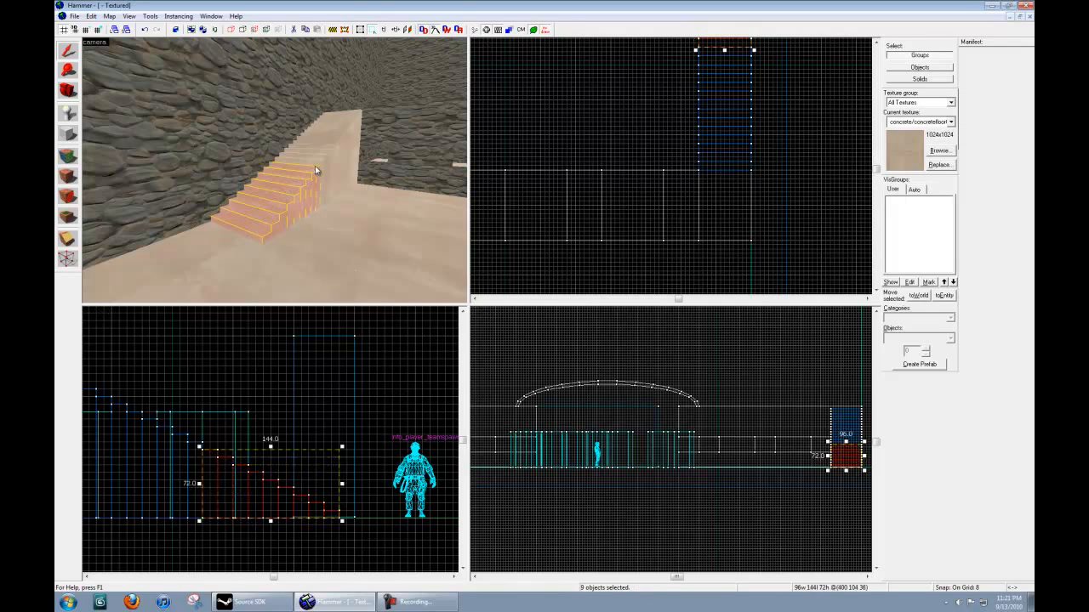
pyautogui.keyDown('ctrl'); pyautogui.click(329, 172); pyautogui.keyUp('ctrl')
pyautogui.keyDown('ctrl'); pyautogui.click(335, 166); pyautogui.keyUp('ctrl')
pyautogui.keyDown('ctrl'); pyautogui.click(338, 163); pyautogui.keyUp('ctrl')
pyautogui.keyDown('ctrl'); pyautogui.click(342, 161); pyautogui.keyUp('ctrl')
pyautogui.keyDown('ctrl'); pyautogui.click(345, 159); pyautogui.keyUp('ctrl')
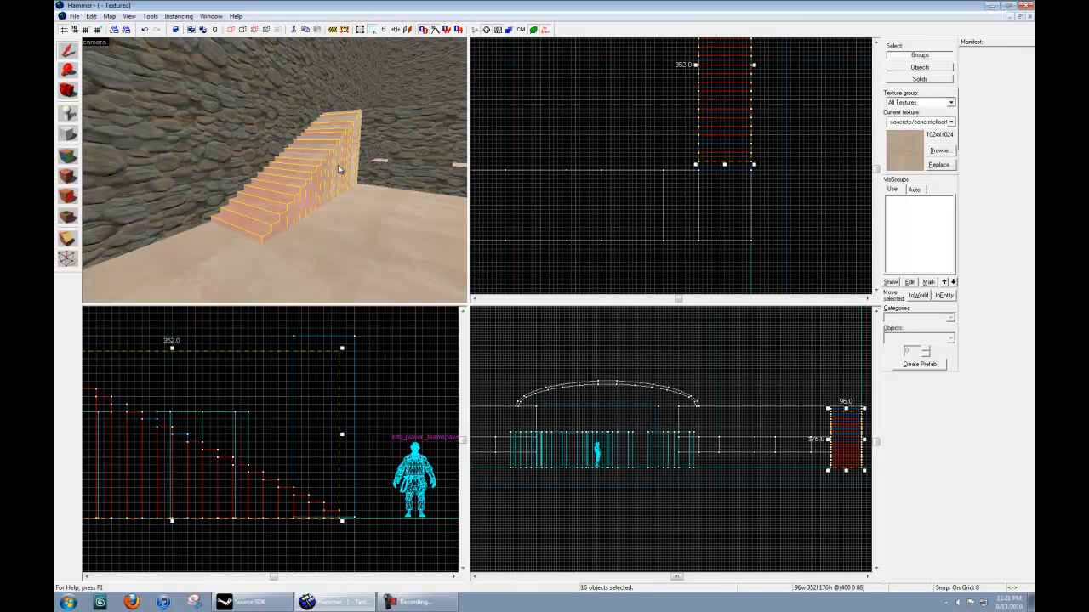
pyautogui.press('w')
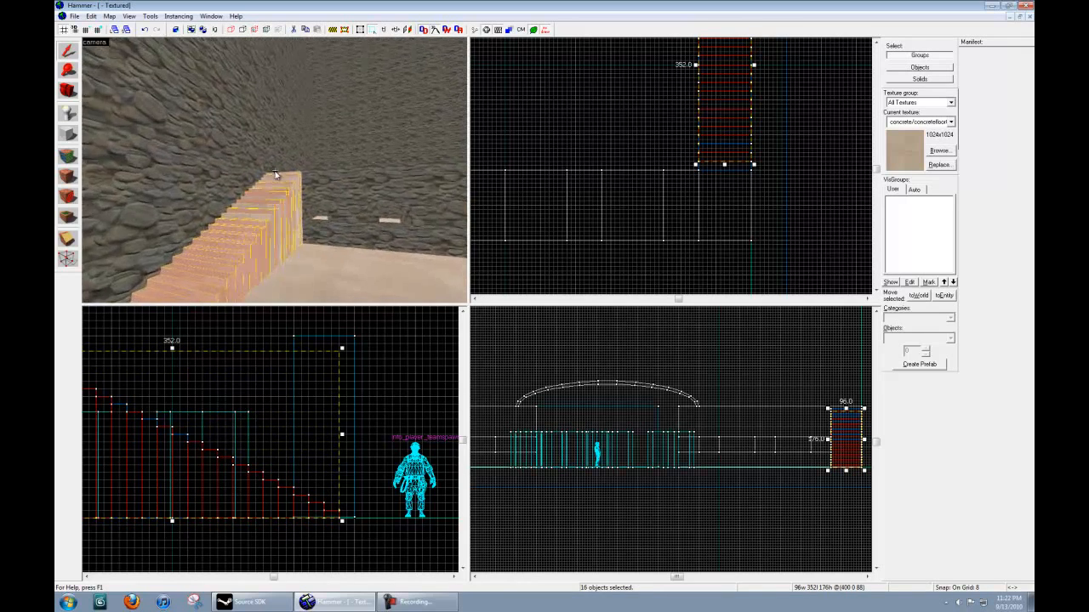
pyautogui.press('d')
pyautogui.keyDown('ctrl'); pyautogui.click(201, 189); pyautogui.keyUp('ctrl')
pyautogui.keyDown('ctrl'); pyautogui.click(237, 170); pyautogui.keyUp('ctrl')
pyautogui.keyDown('ctrl'); pyautogui.click(264, 163); pyautogui.keyUp('ctrl')
pyautogui.keyDown('ctrl'); pyautogui.click(310, 149); pyautogui.keyUp('ctrl')
pyautogui.keyDown('ctrl'); pyautogui.click(348, 148); pyautogui.keyUp('ctrl')
pyautogui.keyDown('ctrl'); pyautogui.click(332, 146); pyautogui.keyUp('ctrl')
pyautogui.keyDown('ctrl'); pyautogui.click(380, 128); pyautogui.keyUp('ctrl')
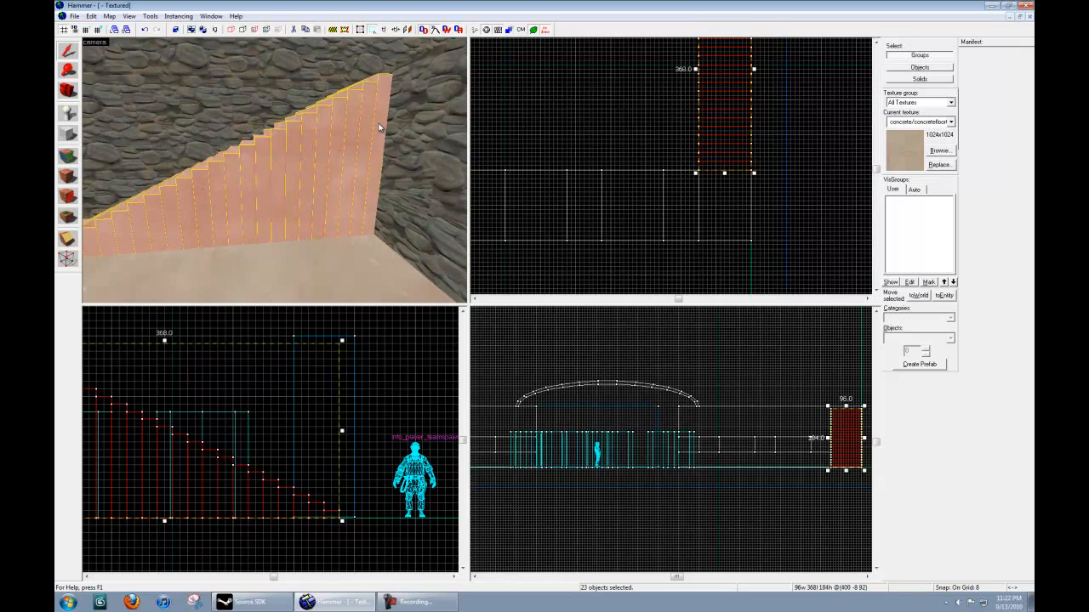
# Copy the selected staircase to the diagonally opposite corner, on the other side of the interior wall.
pyautogui.press('z')
pyautogui.press('s')
pyautogui.press('z')
pyautogui.scroll(-6, 723, 218)
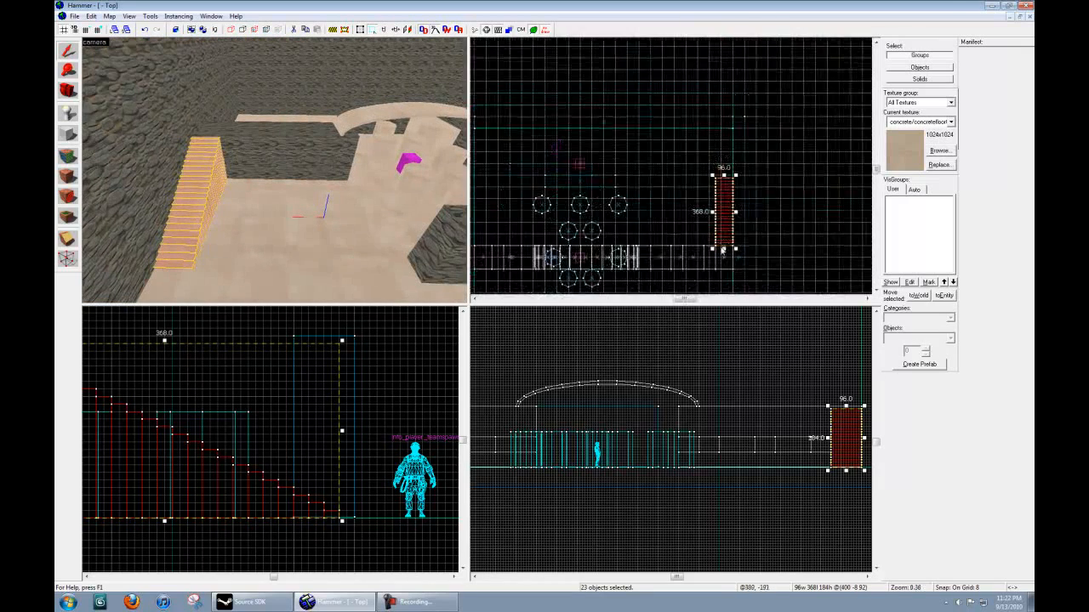
pyautogui.moveTo(823, 78)
pyautogui.mouseDown()
pyautogui.moveTo(587, 180)
pyautogui.moveTo(582, 168)
pyautogui.mouseUp()
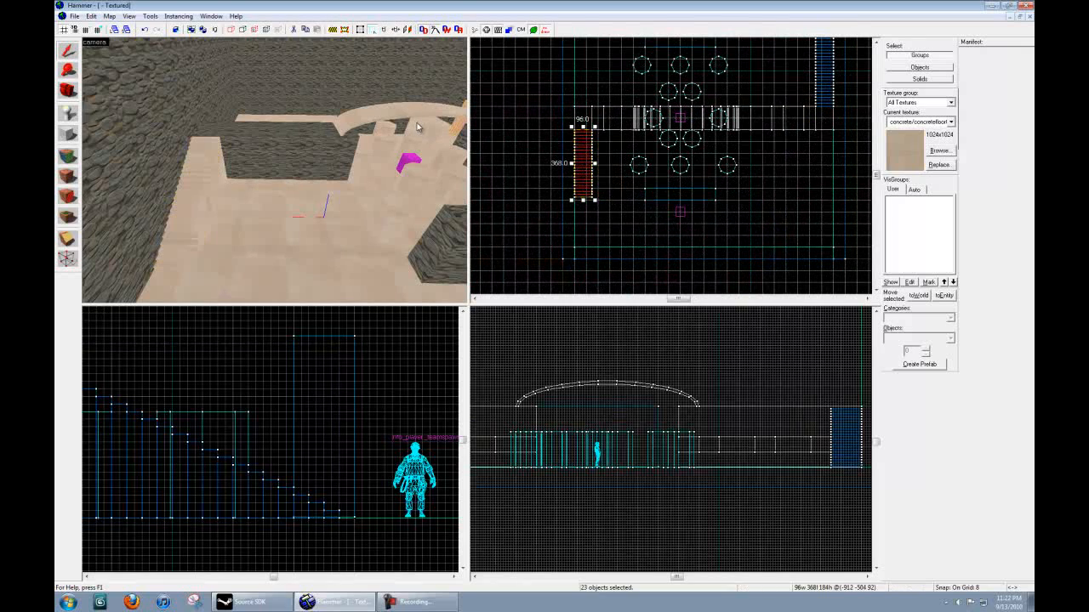
# Rotate the copied staircase 180 degrees about the Z axis.
pyautogui.click(152, 16)
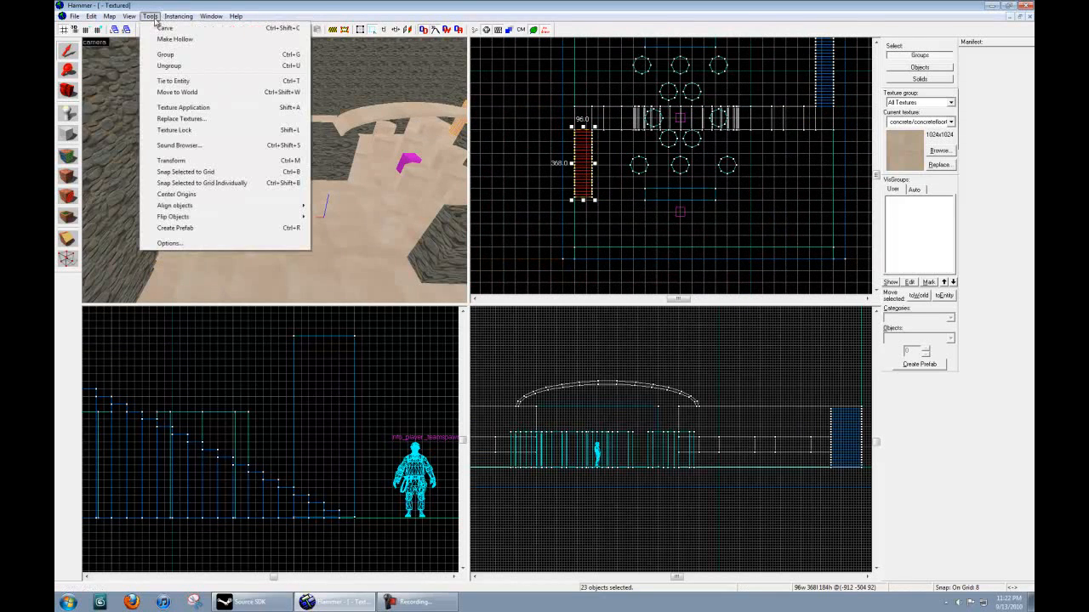
pyautogui.click(204, 161)
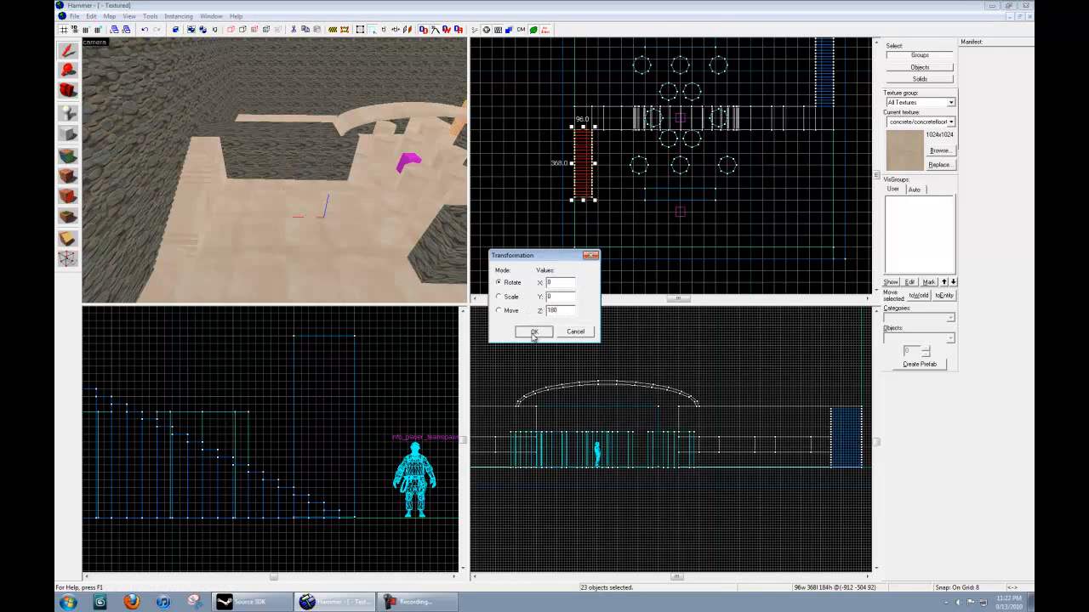
pyautogui.click(533, 333)
# Examine both staircases, the arched gap and the cylinder cover from several viewpoints in the 3D view.
pyautogui.press('z')
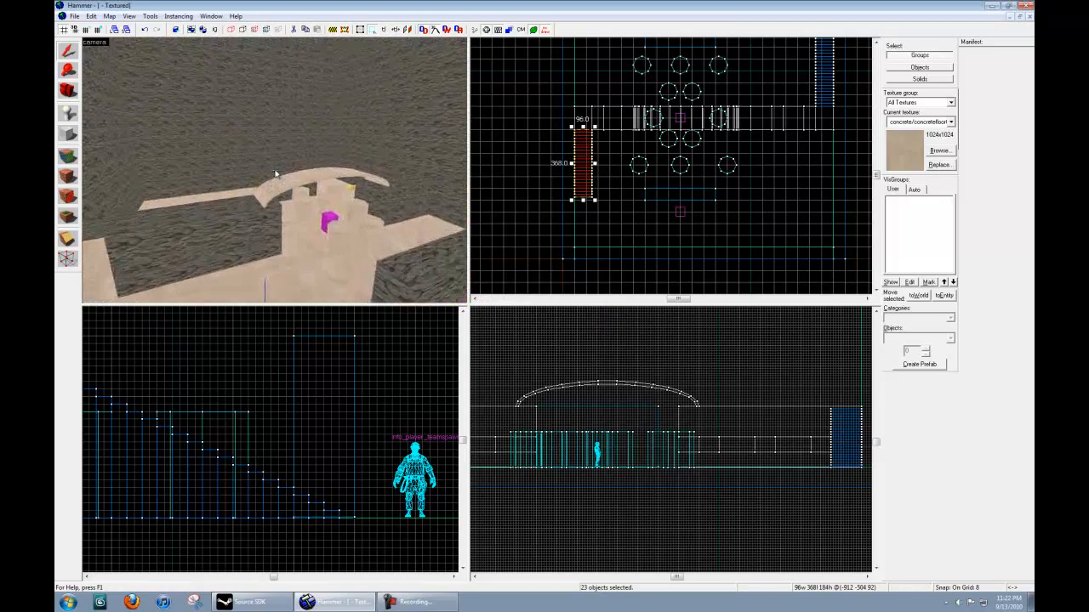
pyautogui.press('w')
pyautogui.press('w')
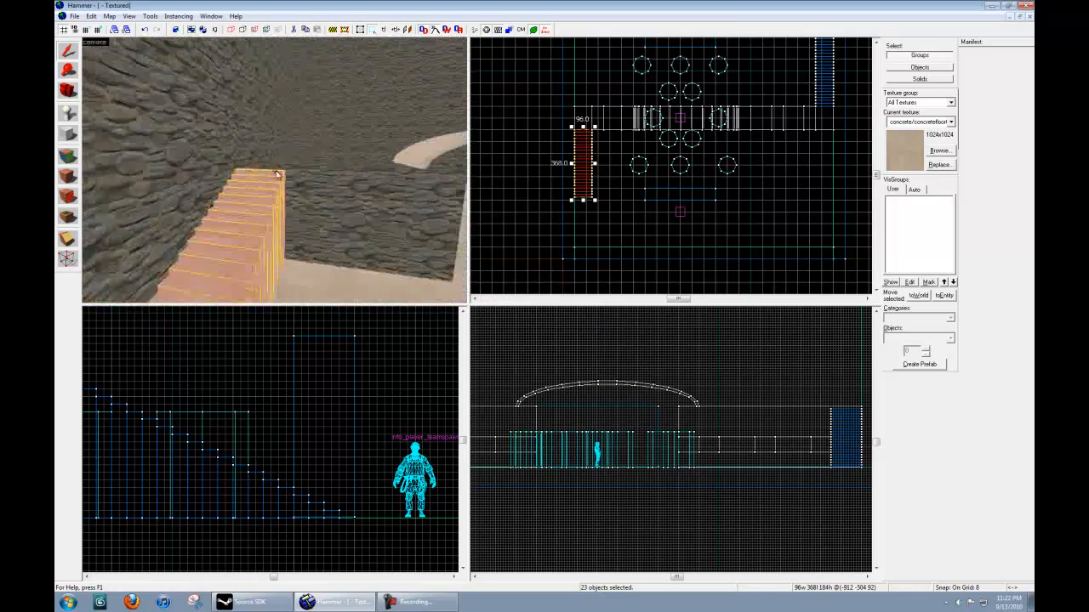
pyautogui.press('w')
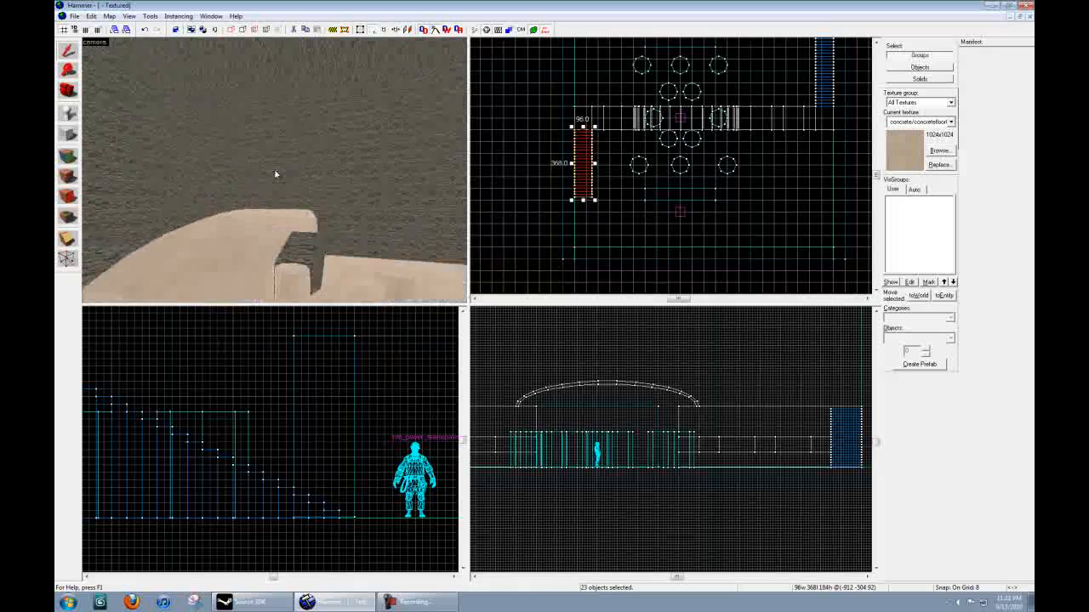
pyautogui.press('w')
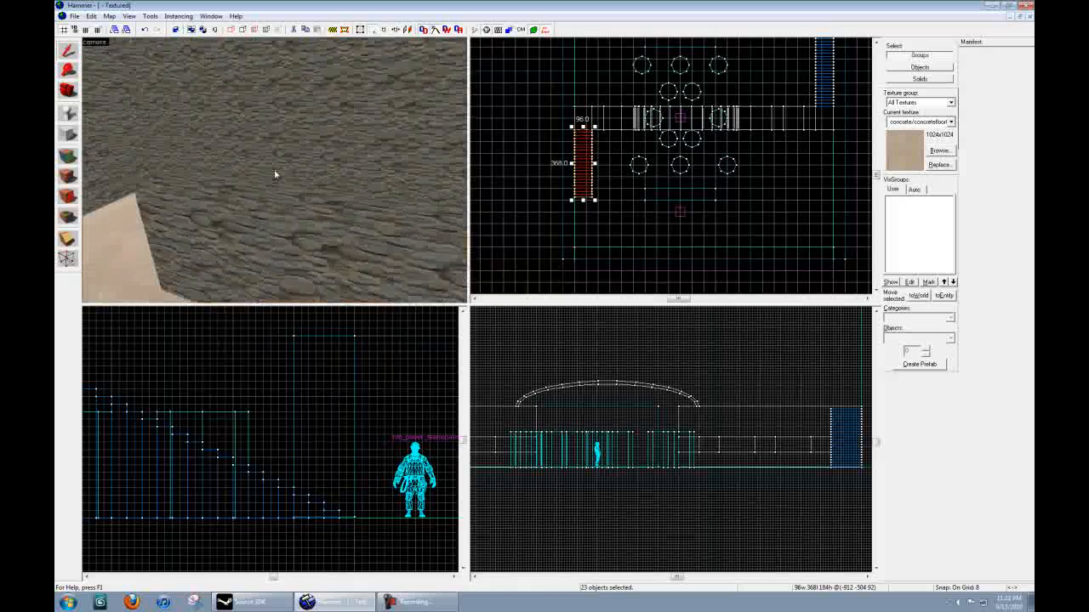
pyautogui.press('w')
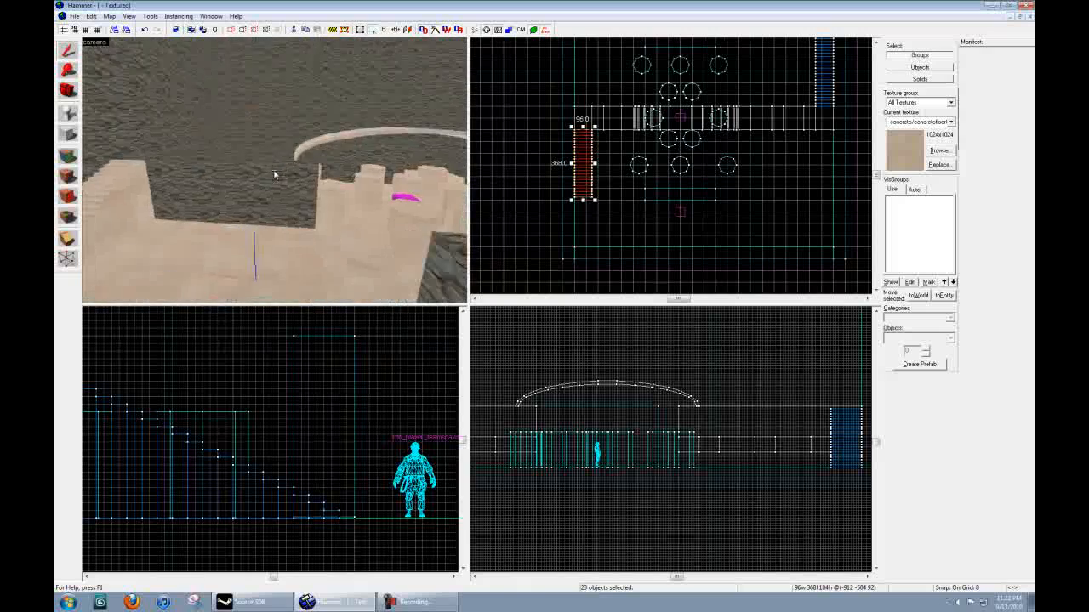
pyautogui.press('w')
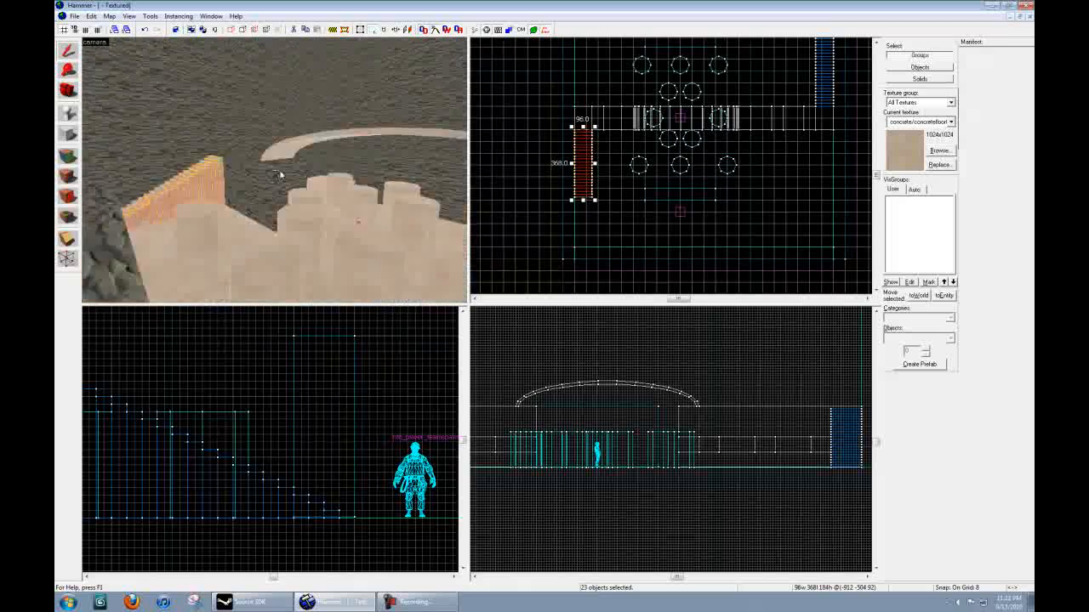
pyautogui.press('s')
pyautogui.press('s')
pyautogui.press('s')
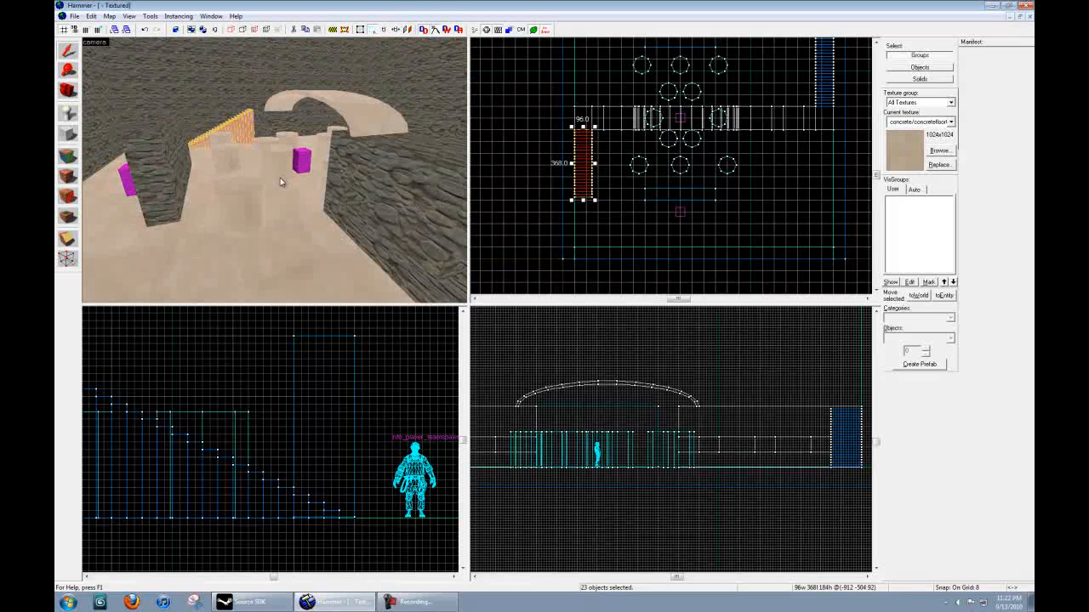
pyautogui.press('w')
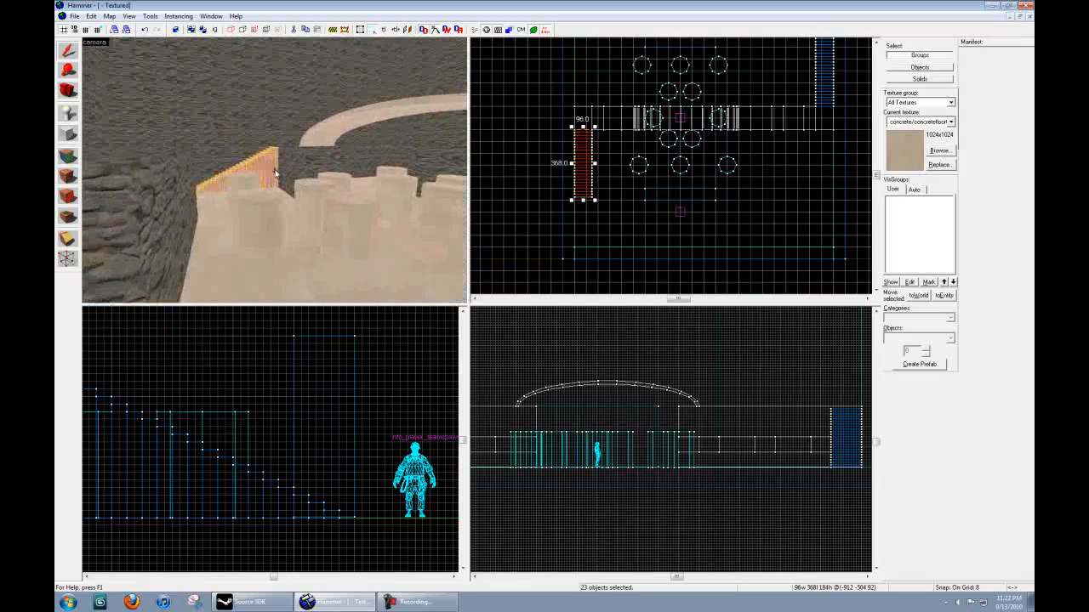
pyautogui.press('w')
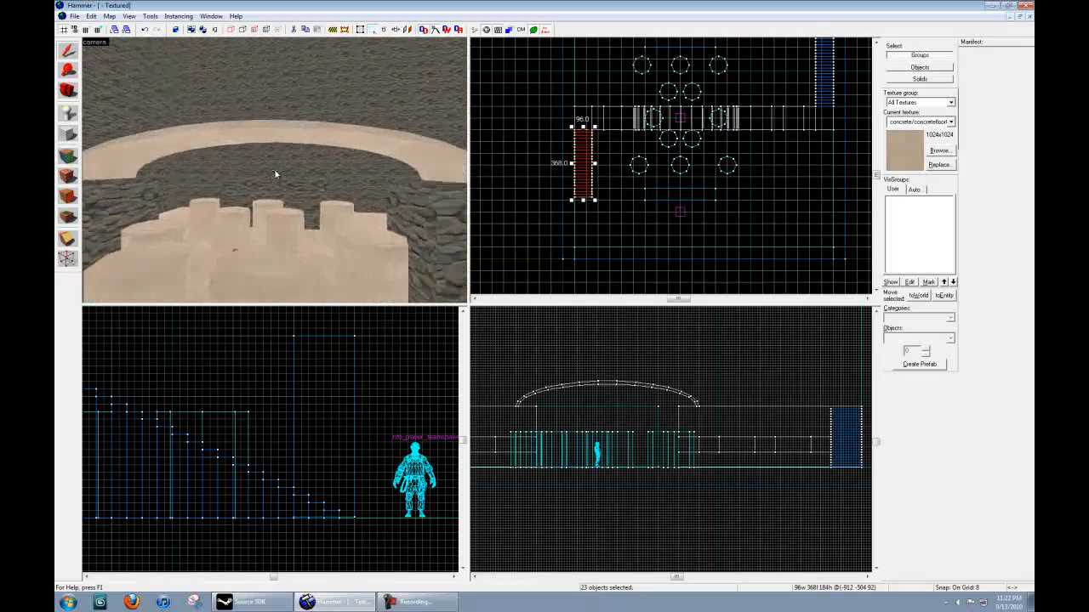
# Create a block 96 units wide, 352 long and 8 high, raised between the arched gap and the wall in front of the spawn.
pyautogui.press('s')
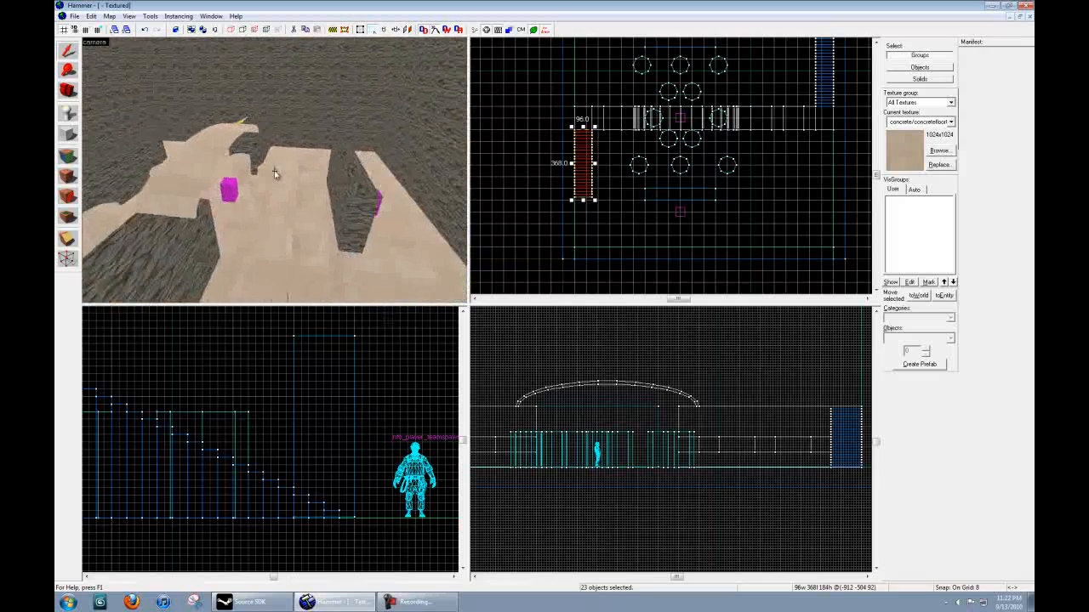
pyautogui.press('d')
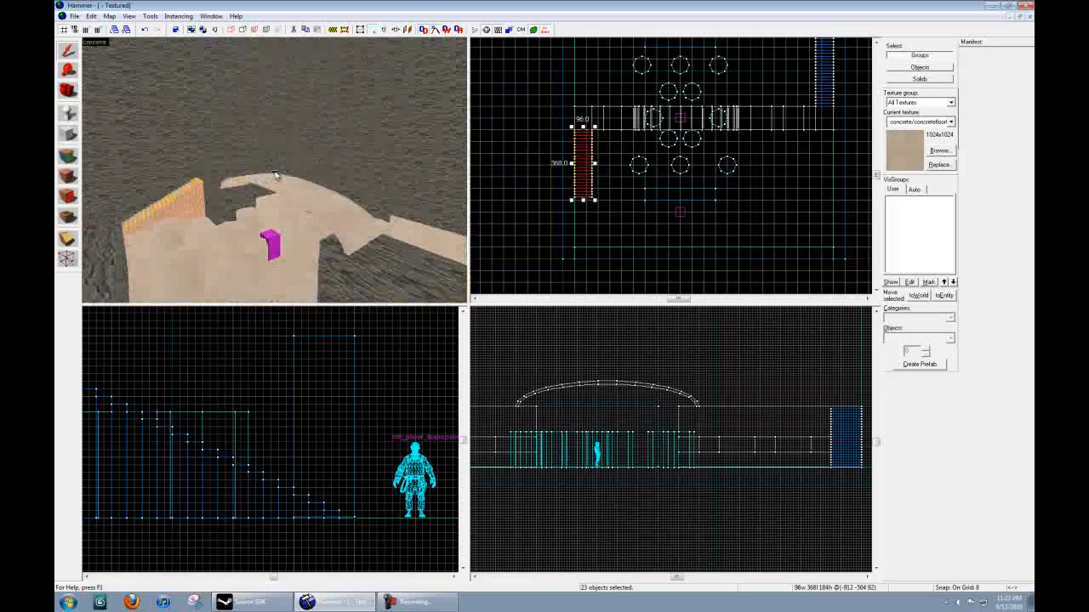
pyautogui.press('s')
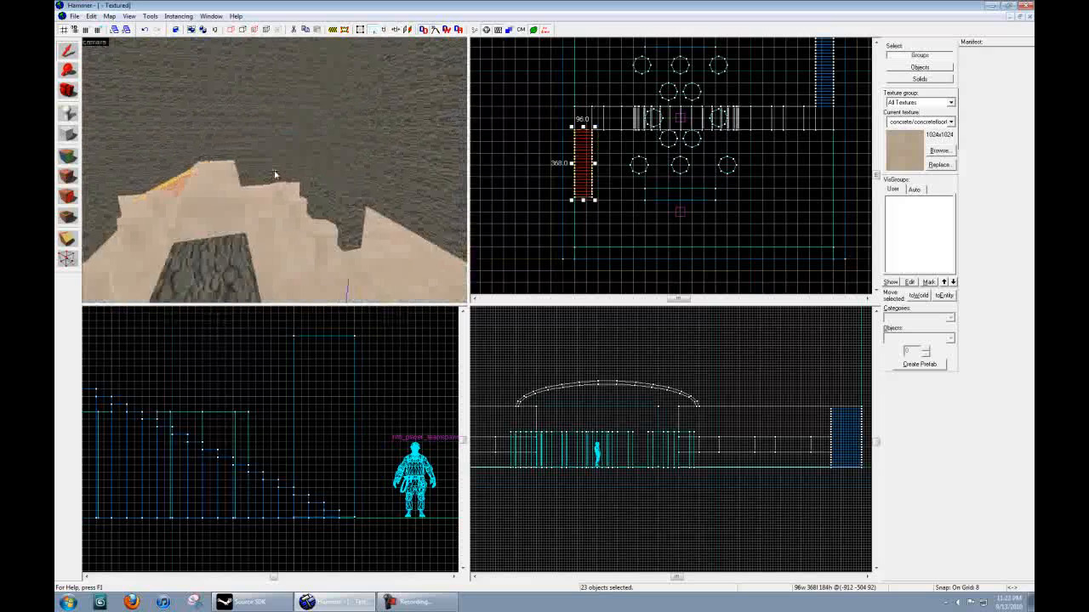
pyautogui.press('w')
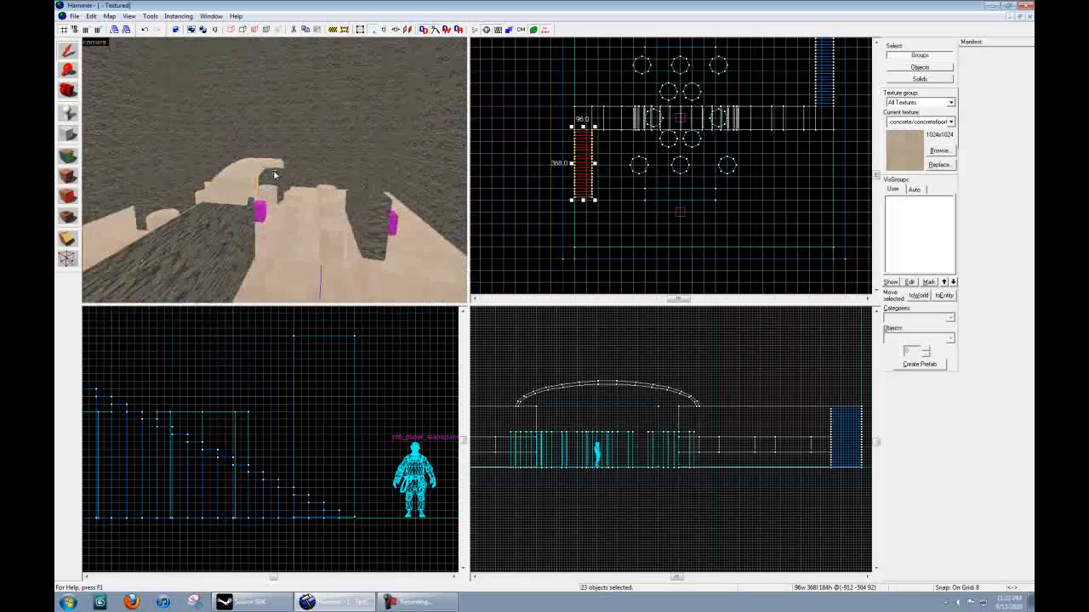
pyautogui.press('s')
pyautogui.click(69, 133)
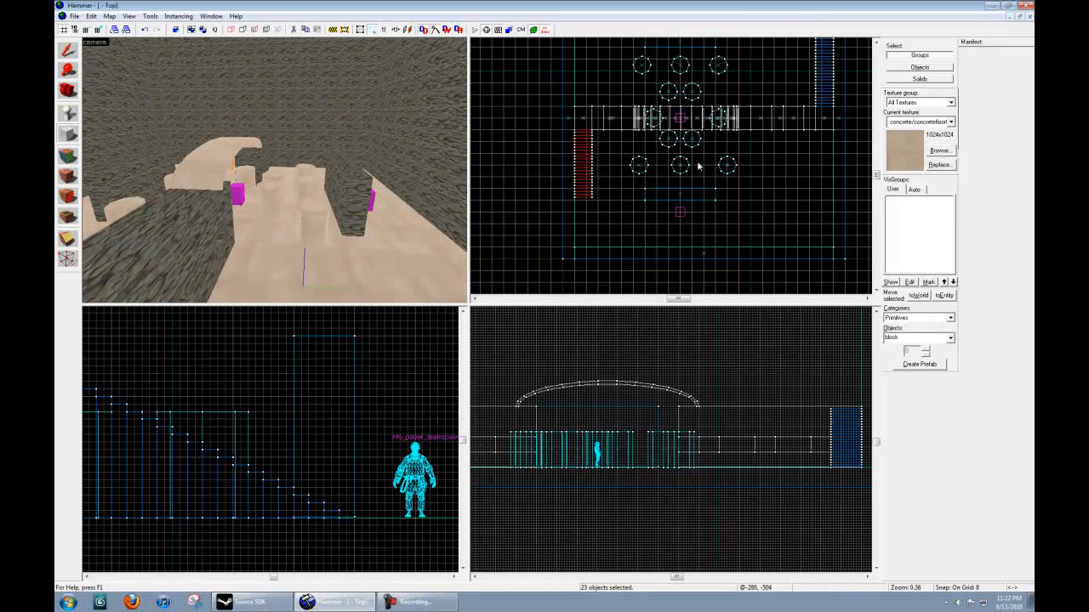
pyautogui.moveTo(698, 167); pyautogui.dragTo(656, 154)
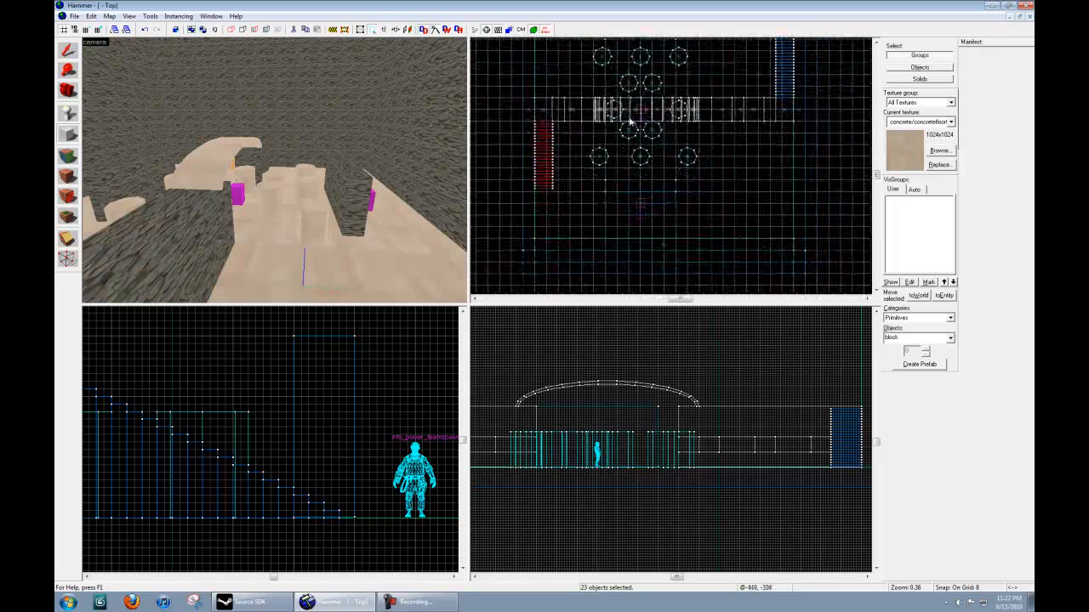
pyautogui.moveTo(630, 109); pyautogui.dragTo(651, 195)
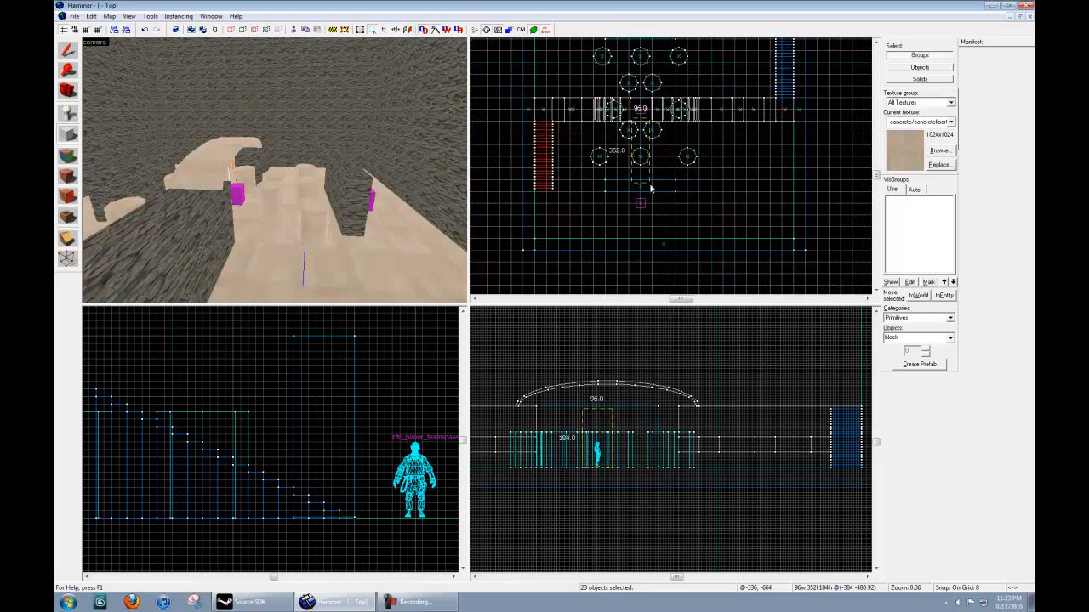
pyautogui.moveTo(650, 188); pyautogui.dragTo(651, 190)
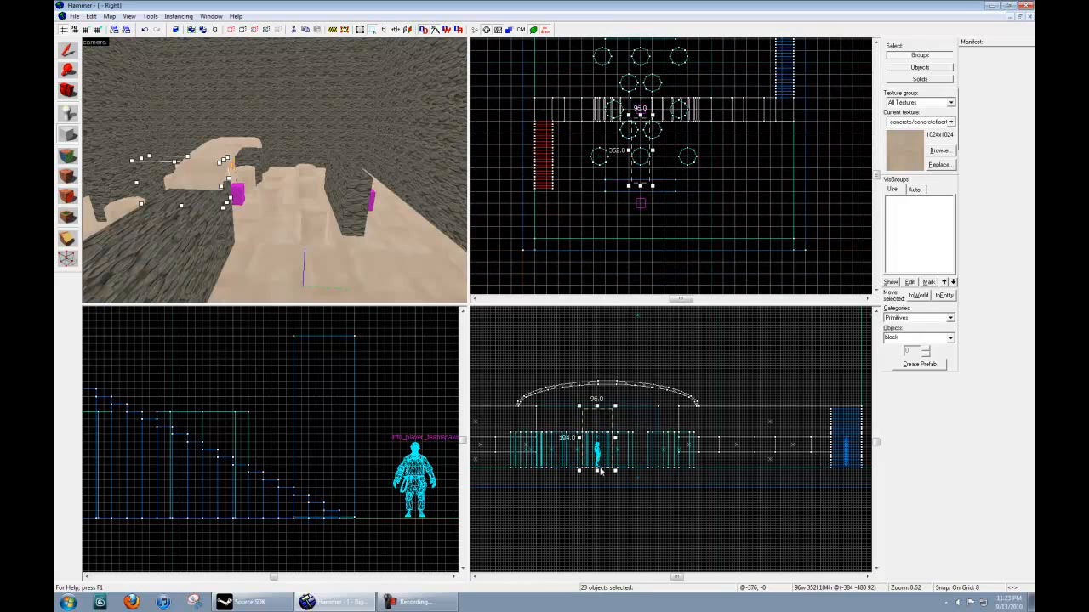
pyautogui.moveTo(596, 470); pyautogui.dragTo(596, 415)
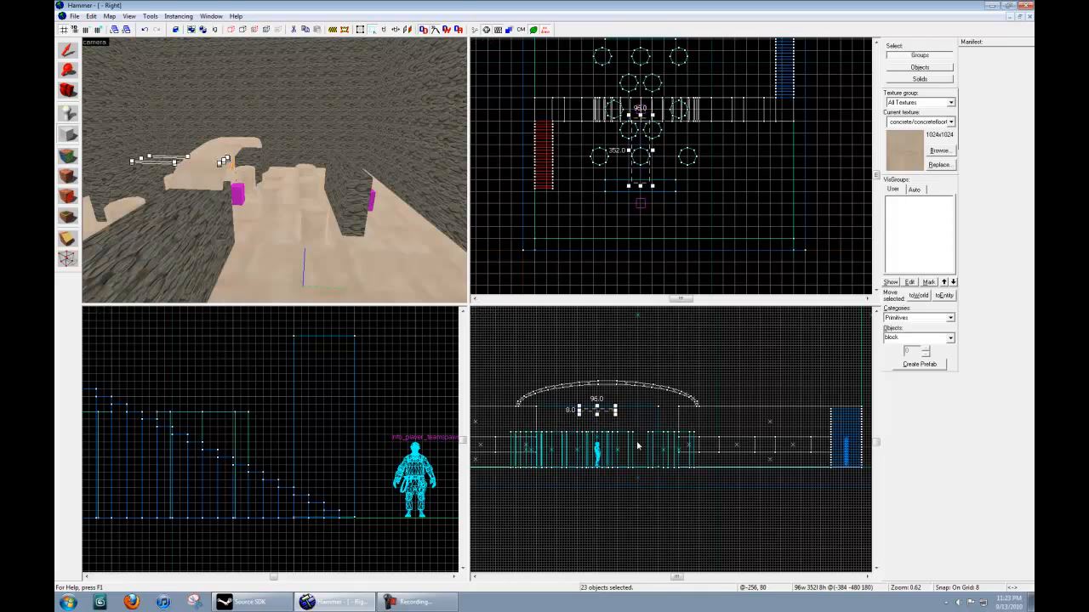
pyautogui.press('Return')
# Move the slab's spawn-side end vertices onto the inner top edge of the wall in front of the spawn, with both edges at wall-top height.
pyautogui.press('z')
pyautogui.press('w')
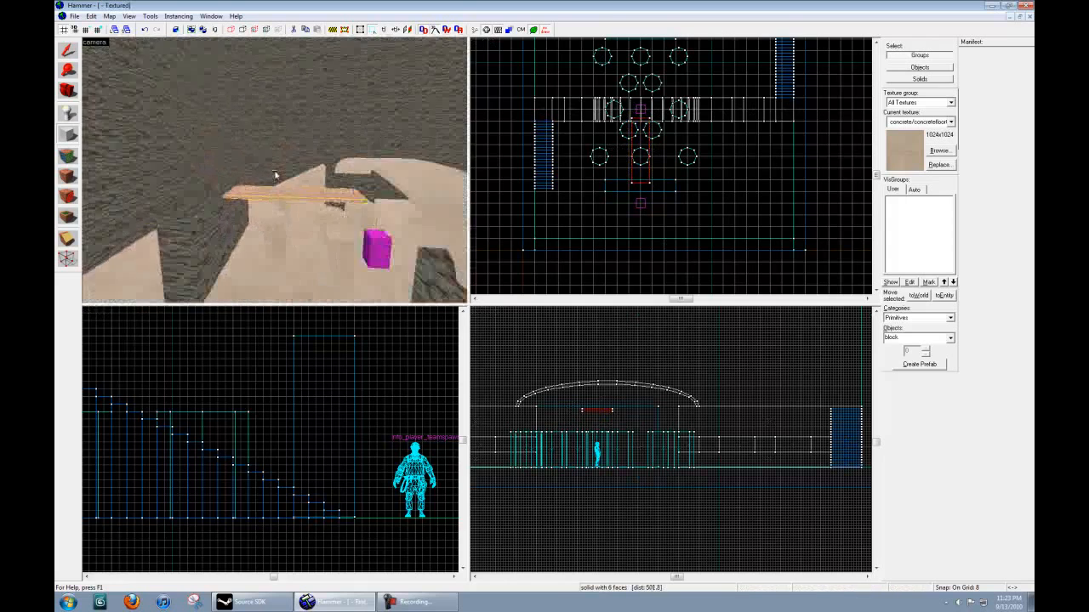
pyautogui.press('w')
pyautogui.hotkey('shift', 'v')
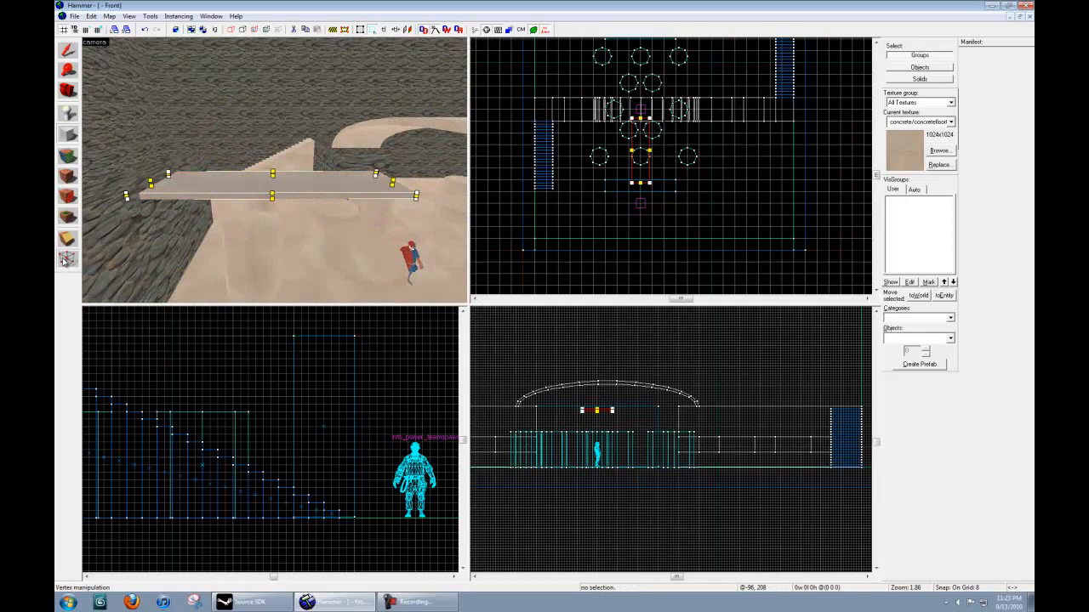
pyautogui.scroll(2, 555, 409)
pyautogui.scroll(2, 565, 405)
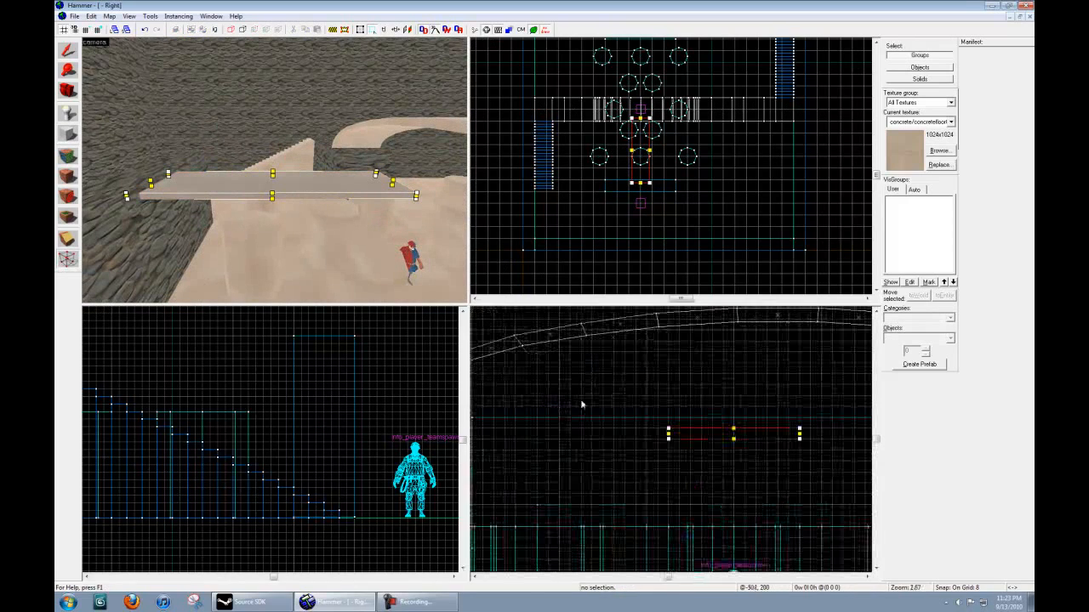
pyautogui.moveTo(273, 440); pyautogui.dragTo(343, 499, button='middle')
pyautogui.scroll(-5, 343, 498)
pyautogui.moveTo(196, 502); pyautogui.dragTo(350, 434, button='middle')
pyautogui.scroll(3, 349, 435)
pyautogui.scroll(4, 301, 421)
pyautogui.moveTo(211, 393); pyautogui.dragTo(293, 465, button='middle')
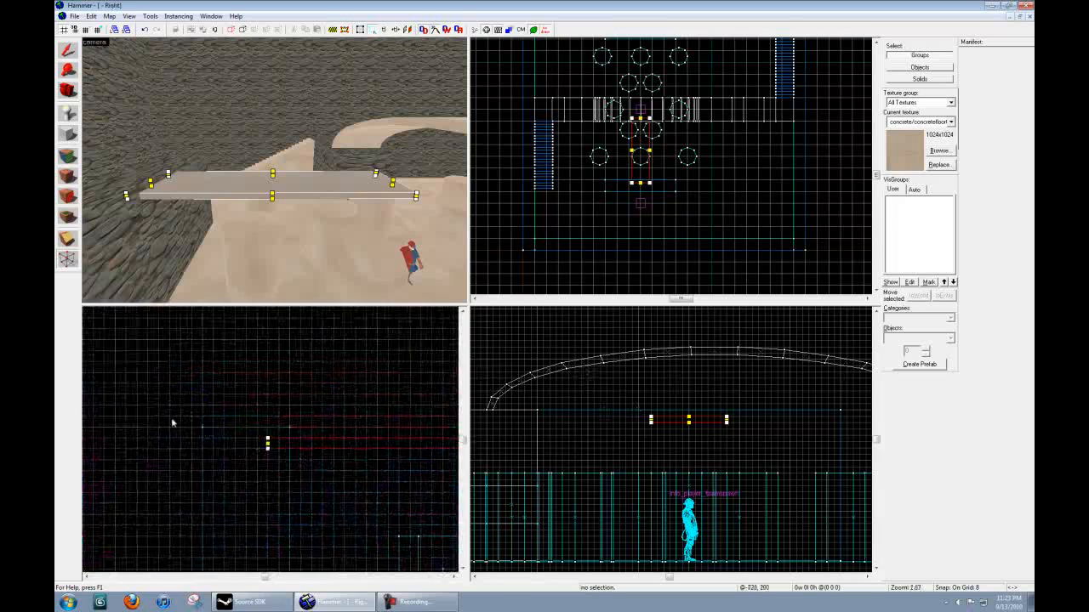
pyautogui.click(70, 266)
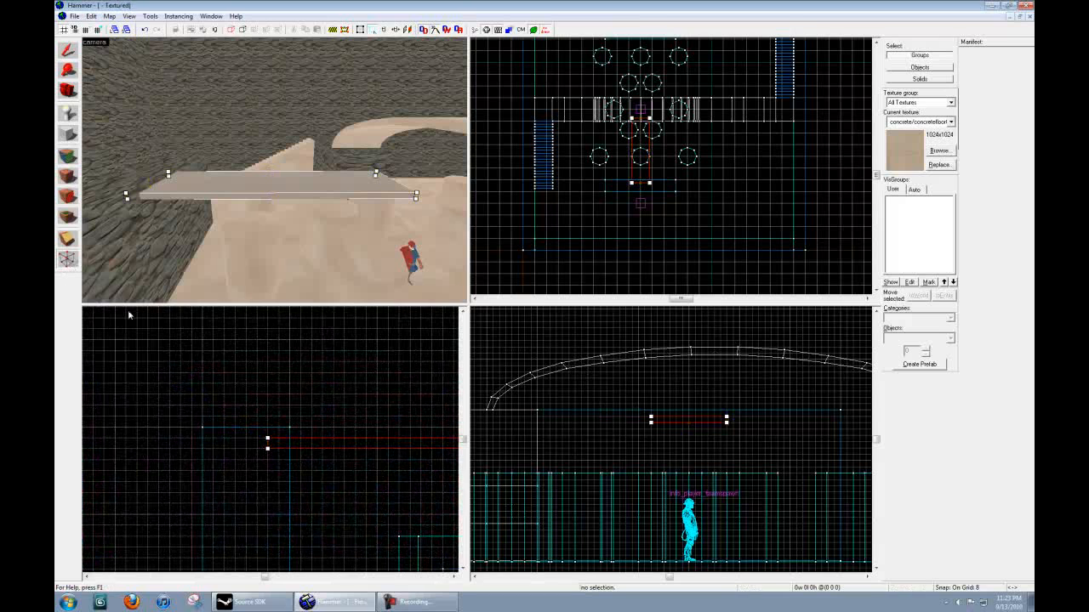
pyautogui.moveTo(319, 474)
pyautogui.mouseDown(button='middle')
pyautogui.moveTo(139, 472)
pyautogui.moveTo(307, 469)
pyautogui.mouseUp(button='middle')
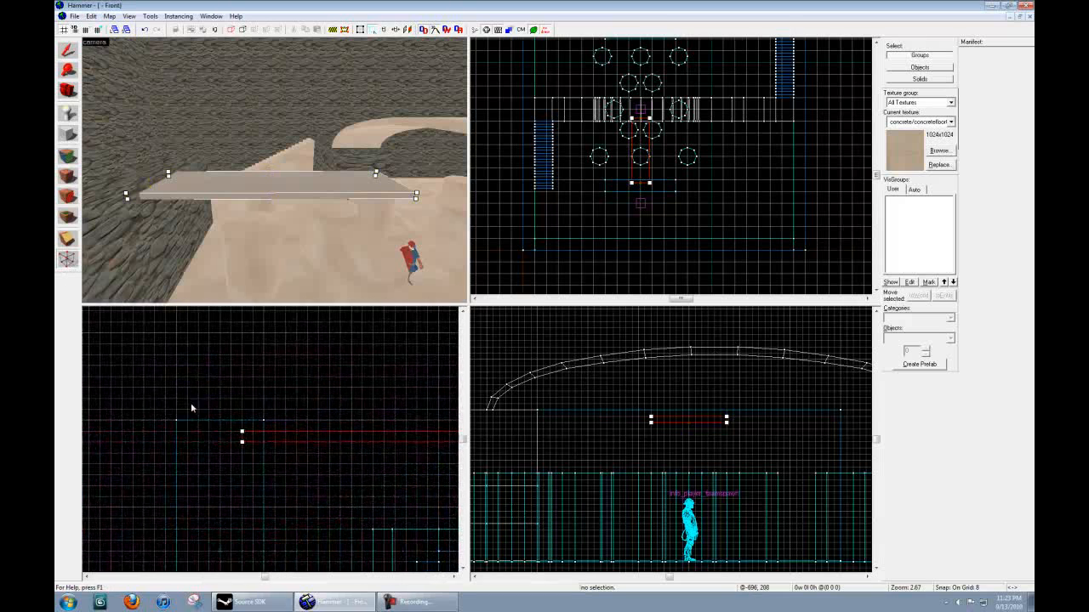
pyautogui.moveTo(252, 463); pyautogui.dragTo(263, 419)
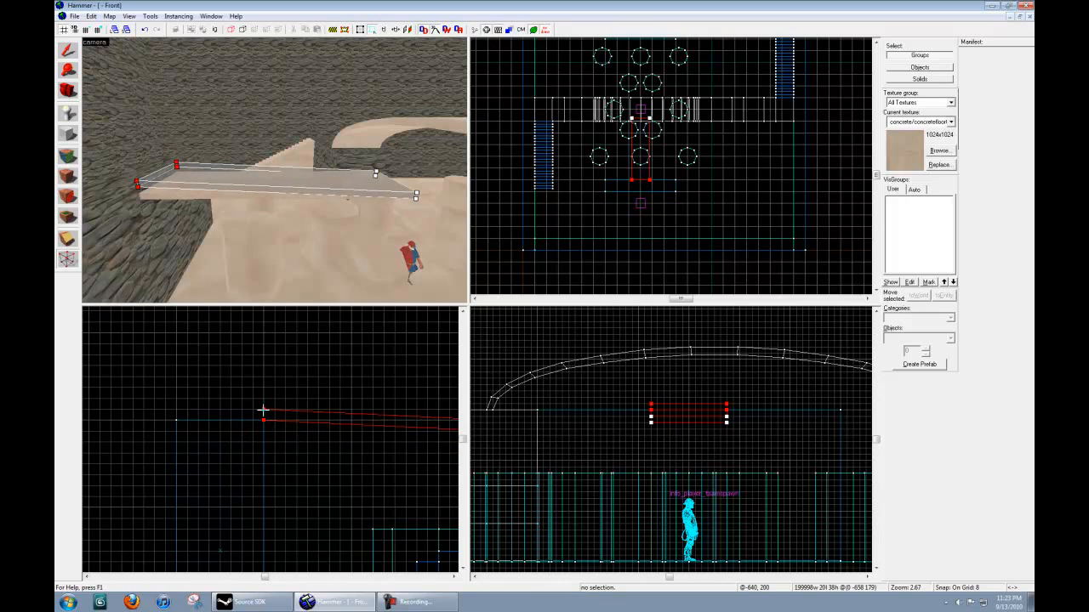
pyautogui.moveTo(261, 408); pyautogui.dragTo(249, 419)
# Raise the vertices at the slab's other end to the top of the arch, forming a sloped ramp.
pyautogui.scroll(-3, 345, 419)
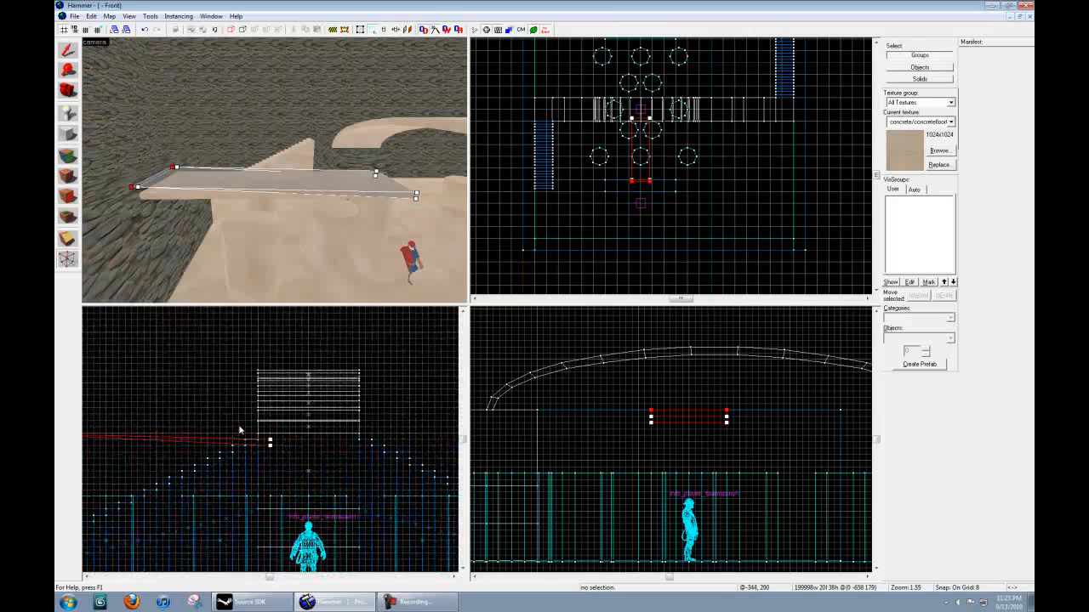
pyautogui.click(270, 442)
pyautogui.moveTo(271, 442); pyautogui.dragTo(256, 365)
pyautogui.moveTo(225, 392); pyautogui.dragTo(253, 426, button='middle')
pyautogui.scroll(2, 252, 424)
pyautogui.moveTo(284, 419)
pyautogui.mouseDown()
pyautogui.moveTo(297, 418)
pyautogui.moveTo(285, 419)
pyautogui.mouseUp()
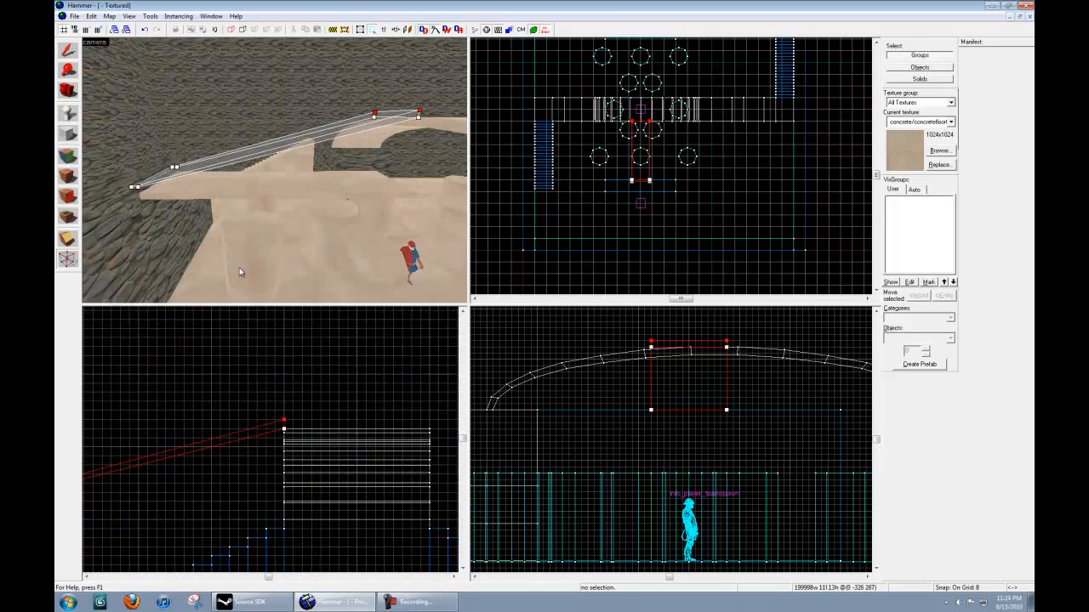
pyautogui.click(68, 51)
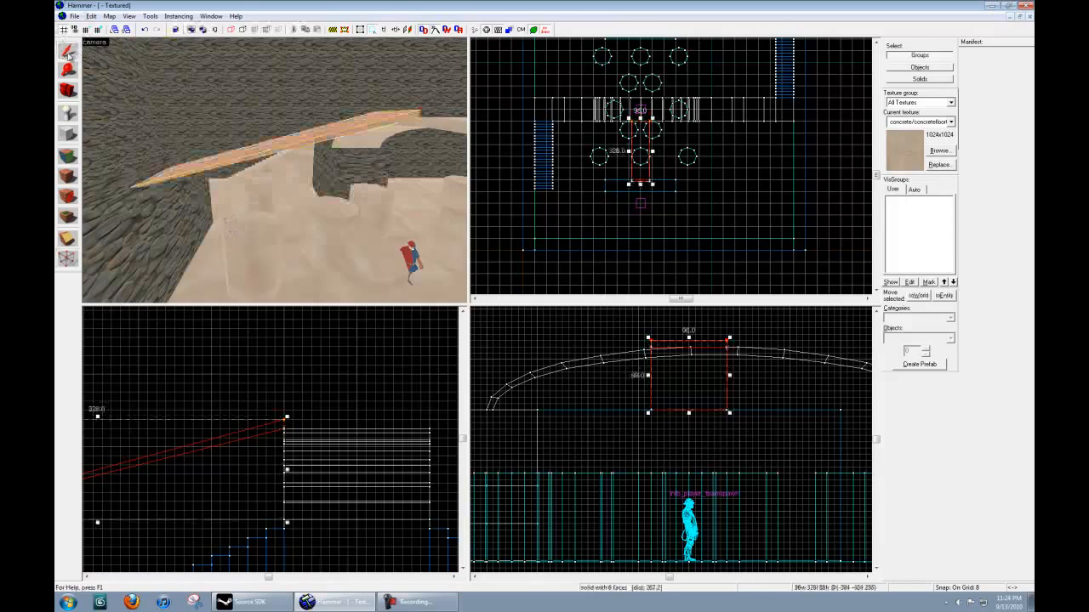
# Examine the sloped ramp and where it meets the arch and the wall from several viewpoints in the 3D view.
pyautogui.press('z')
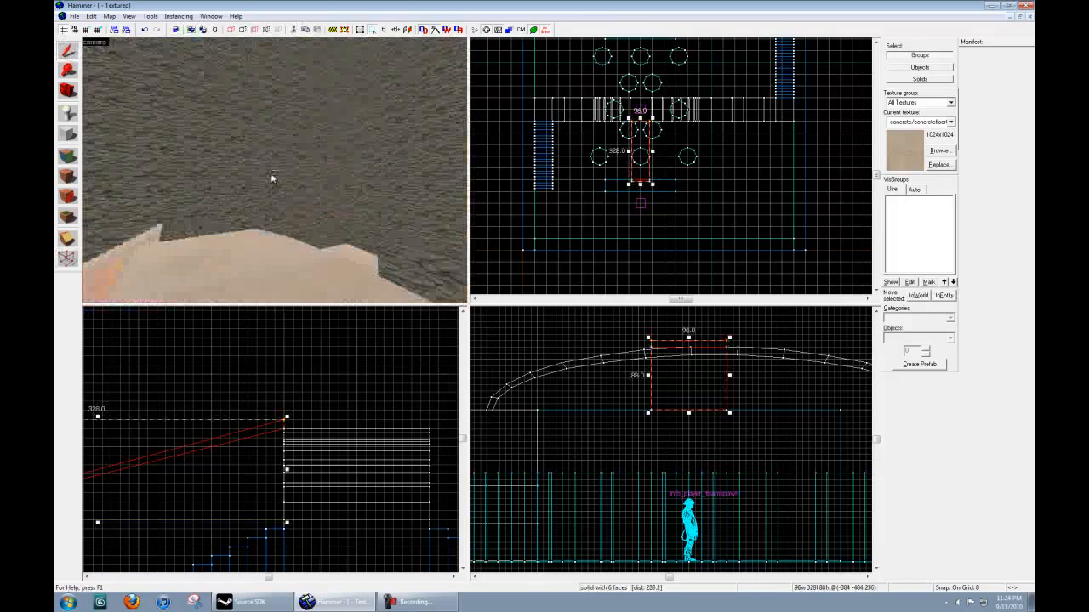
pyautogui.press('w')
pyautogui.press('a')
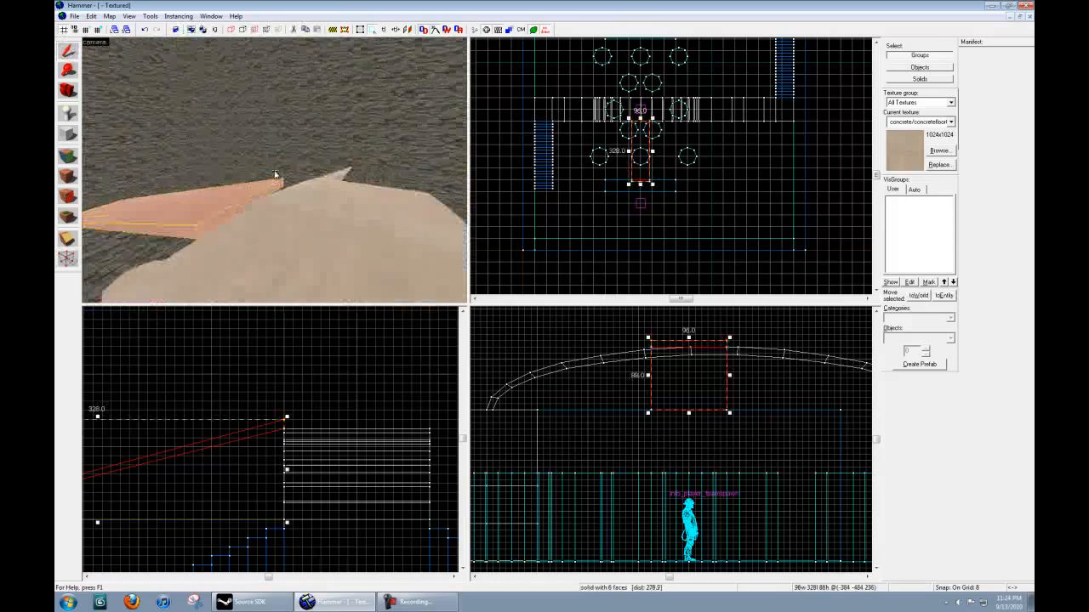
pyautogui.press('a')
pyautogui.press('d')
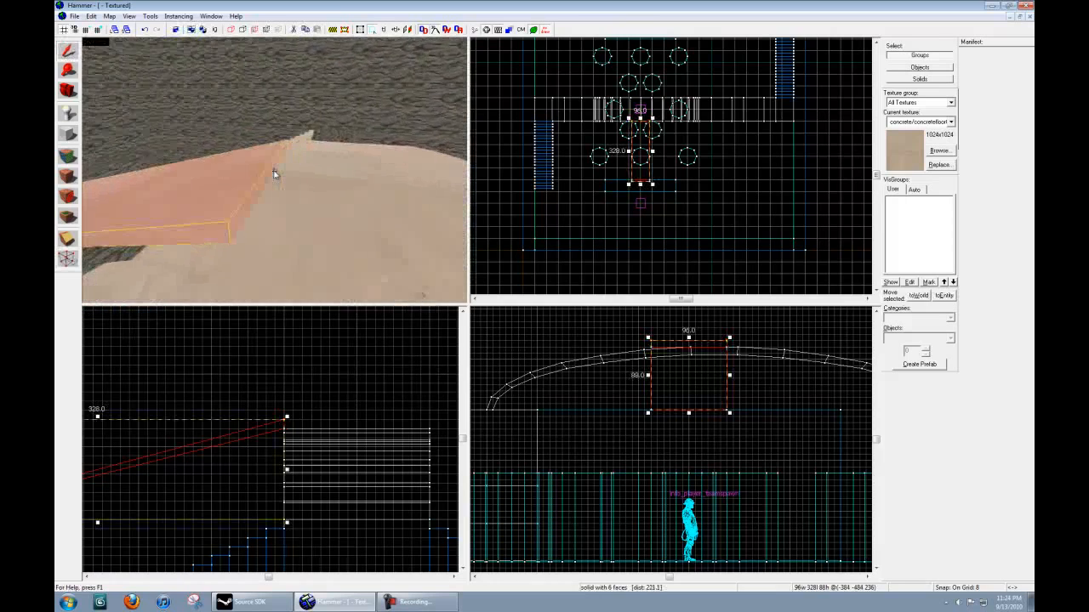
pyautogui.press('a')
pyautogui.press('d')
pyautogui.press('s')
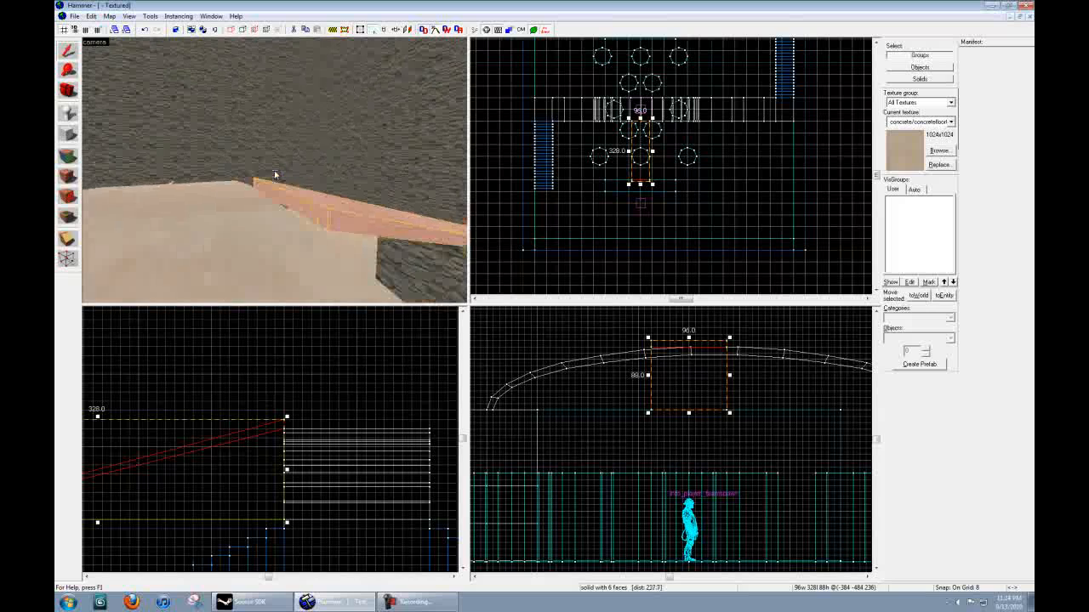
pyautogui.press('d')
pyautogui.press('s')
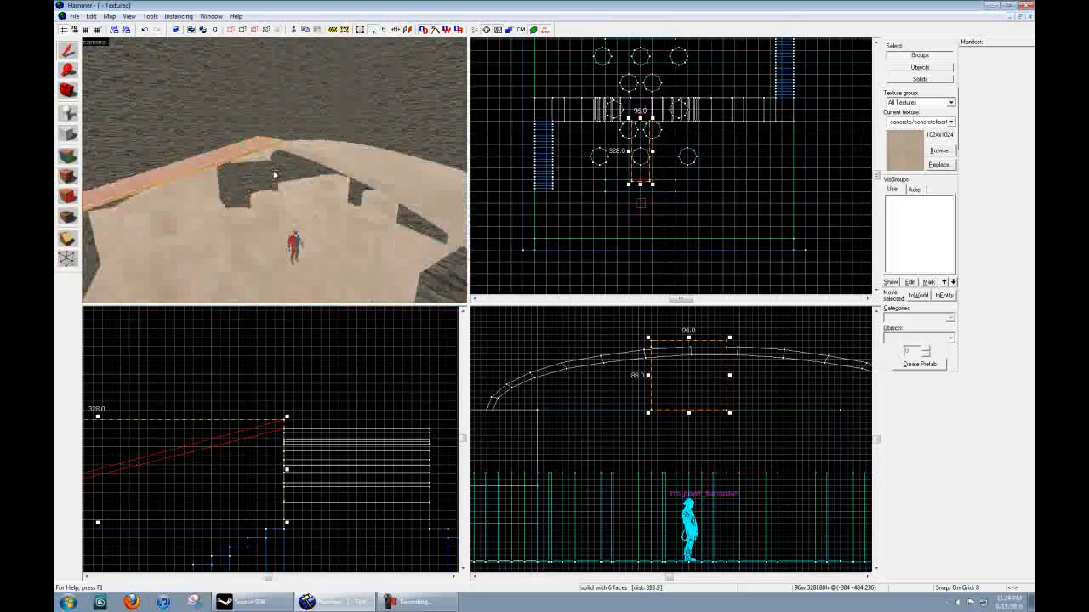
pyautogui.press('w')
pyautogui.press('s')
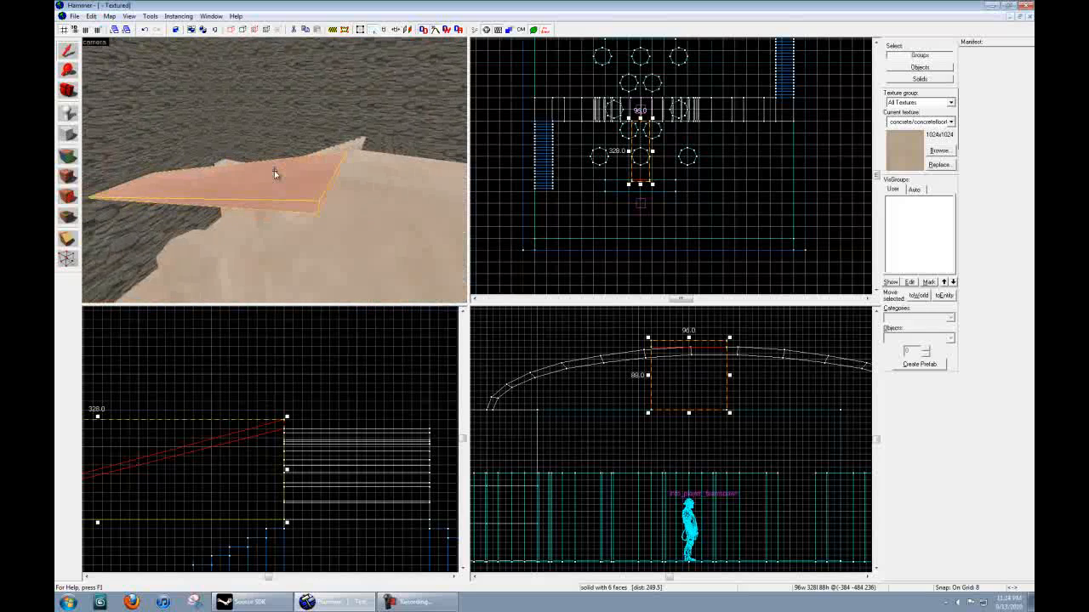
pyautogui.press('s')
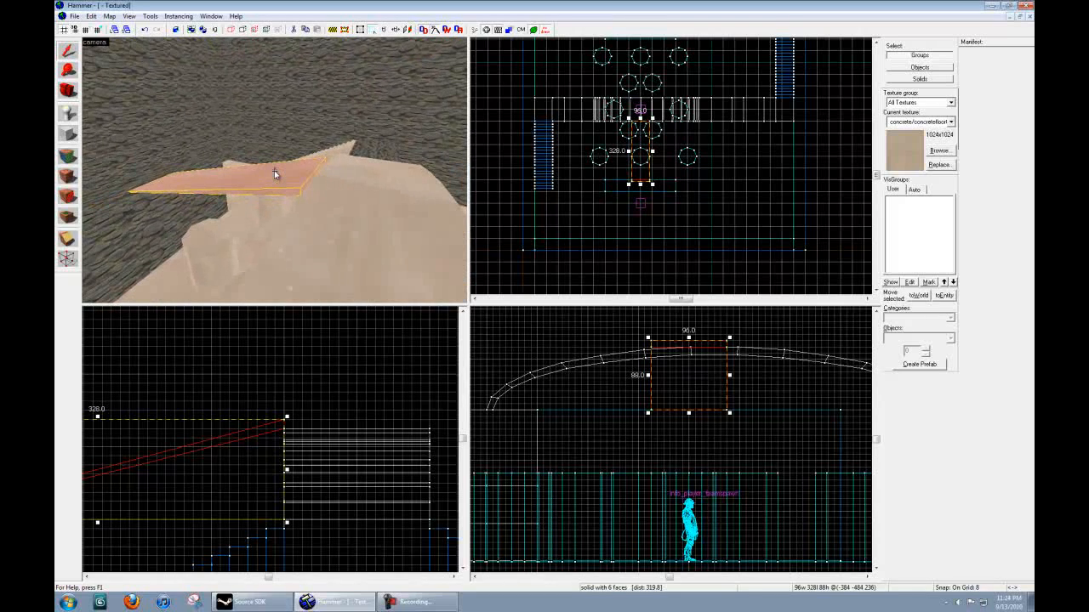
# Move the ramp 32 units sideways toward the centre of the arch, keeping its height and slope.
pyautogui.moveTo(256, 453); pyautogui.dragTo(296, 466, button='middle')
pyautogui.moveTo(213, 483); pyautogui.dragTo(316, 474, button='middle')
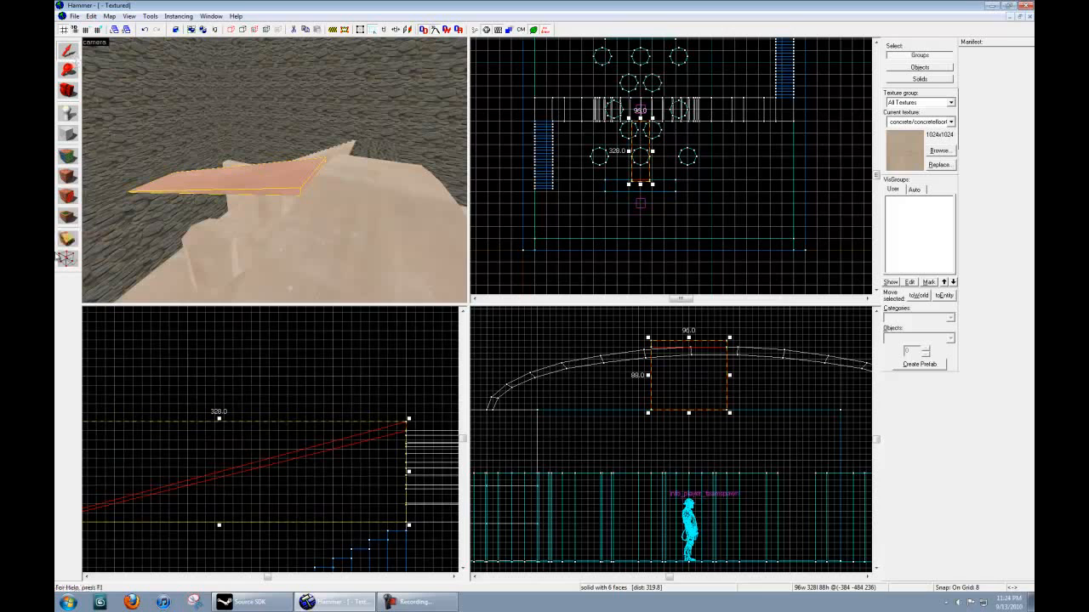
pyautogui.click(66, 257)
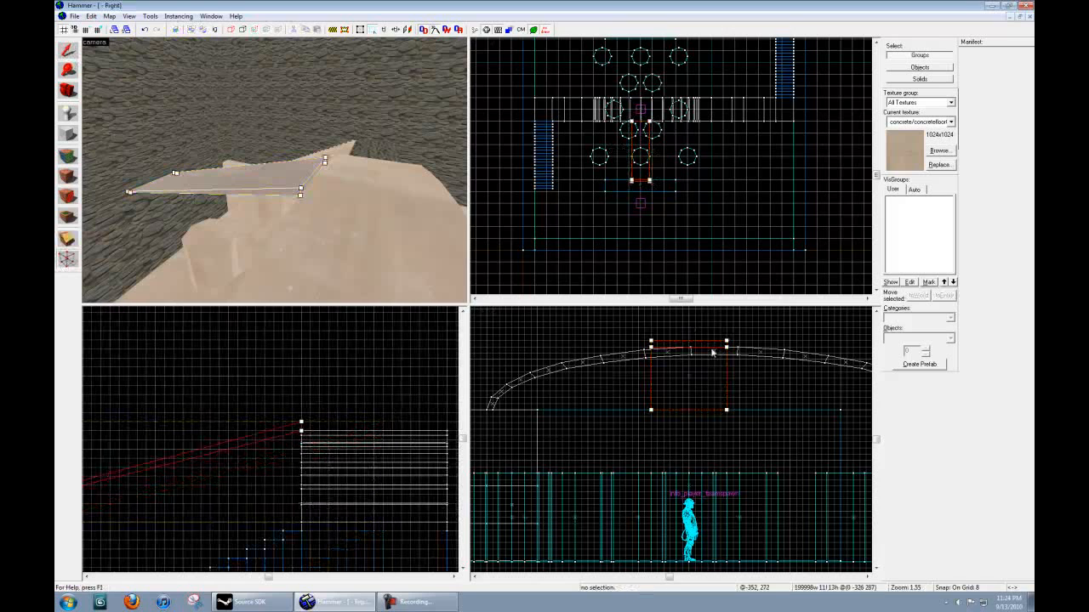
pyautogui.click(67, 51)
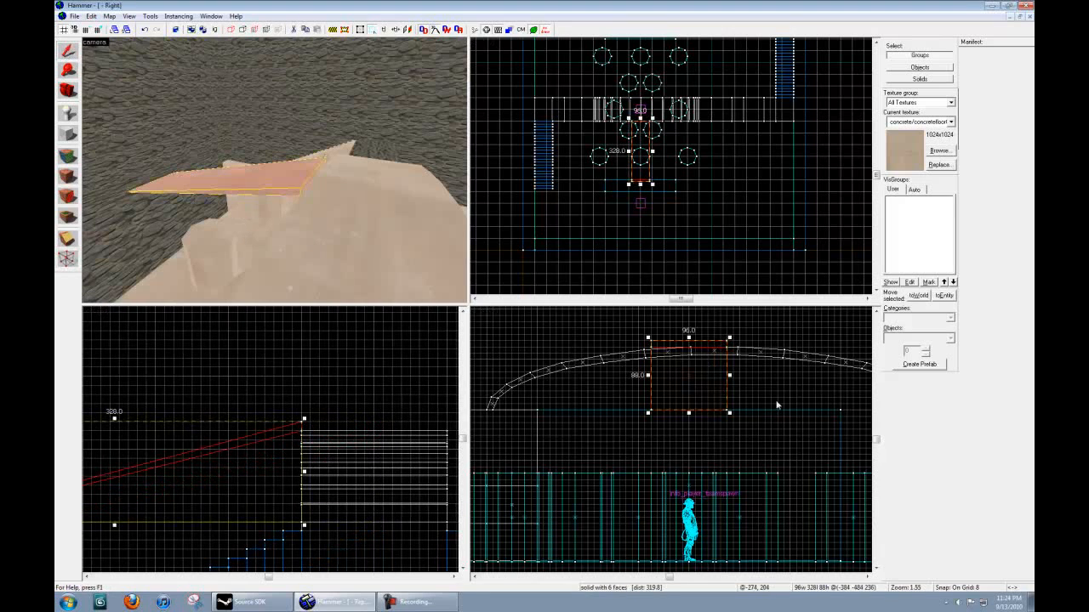
pyautogui.moveTo(701, 384); pyautogui.dragTo(728, 386)
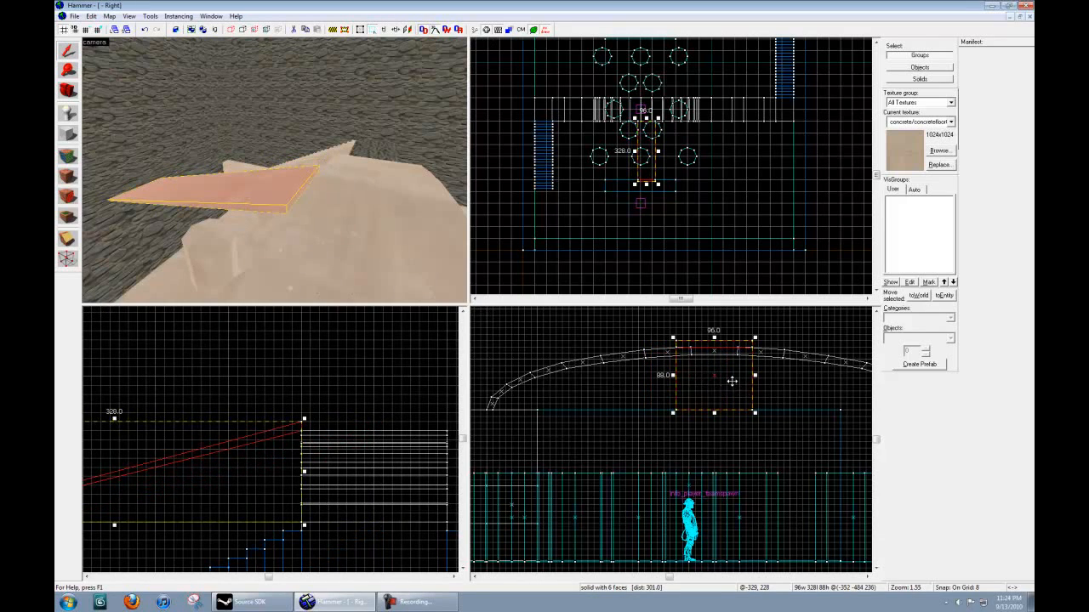
# Inspect the repositioned ramp's alignment with the arch's centre and the wall in the 3D view.
pyautogui.press('z')
pyautogui.press('w')
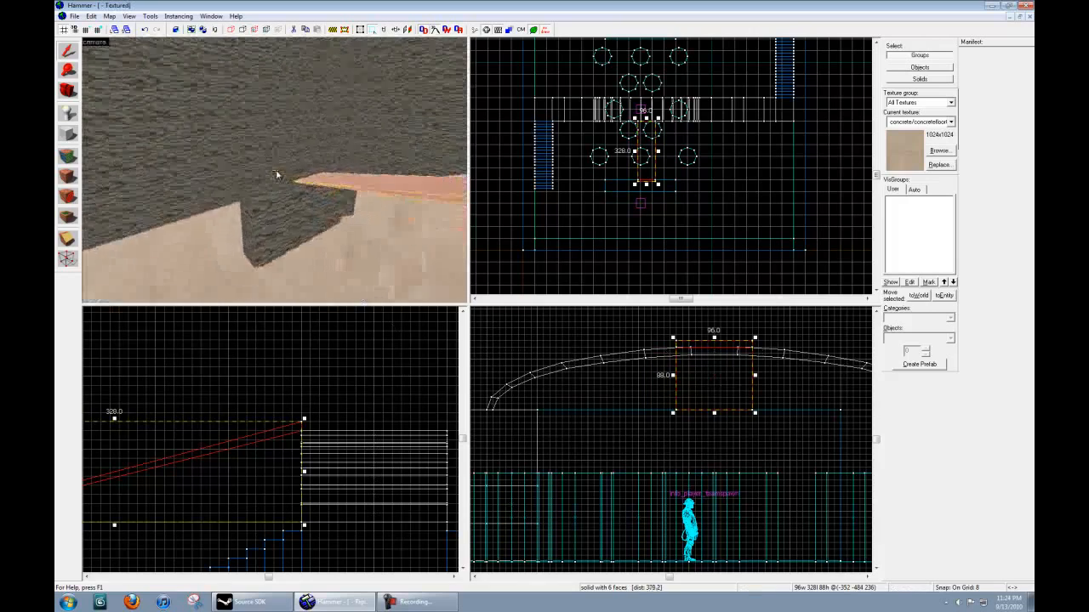
pyautogui.press('s')
pyautogui.press('w')
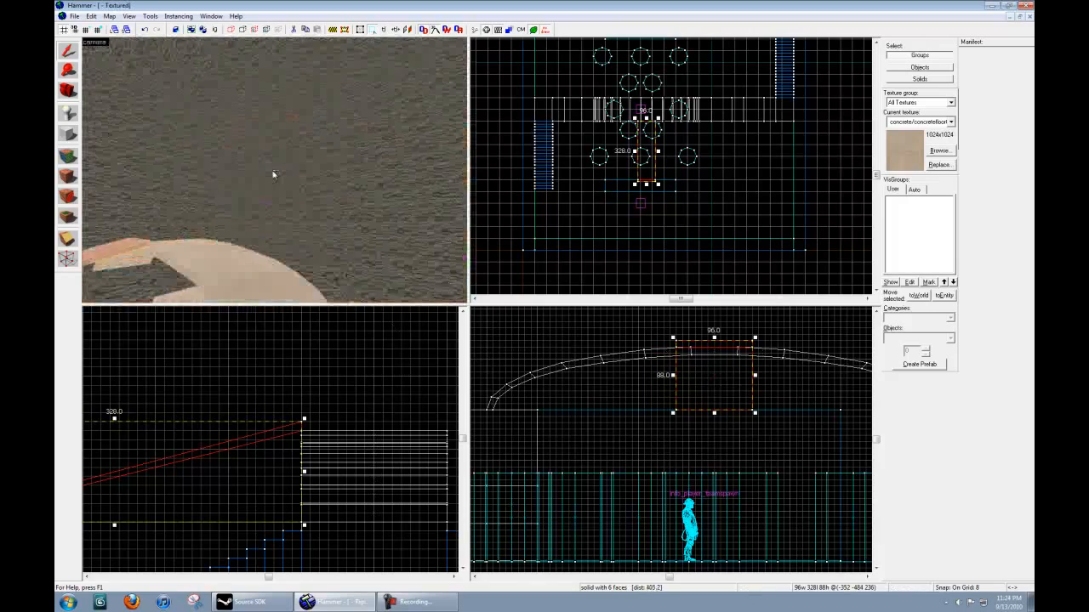
pyautogui.press('d')
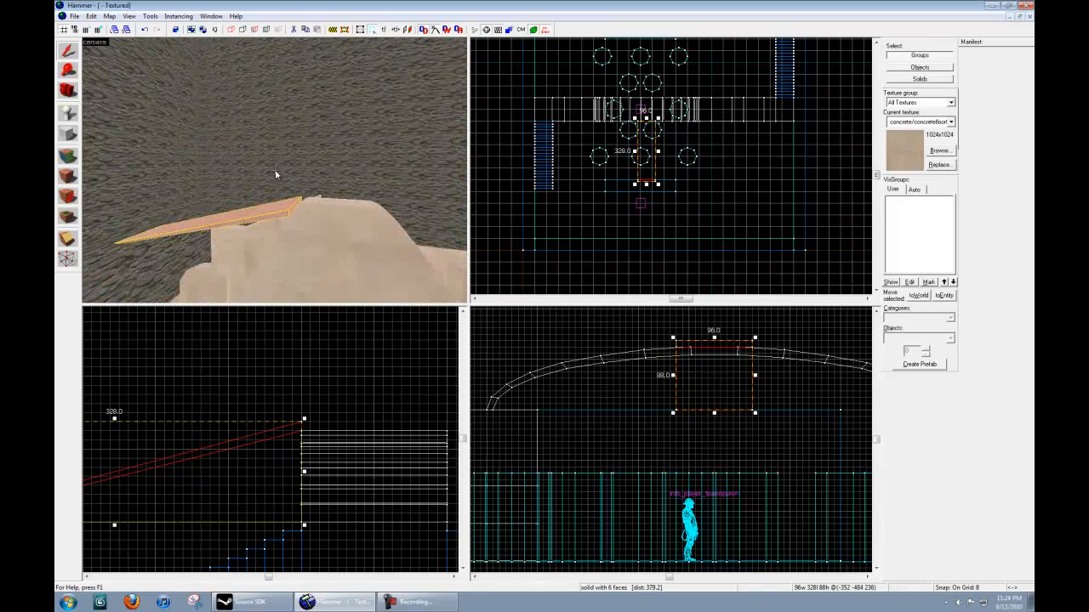
pyautogui.press('w')
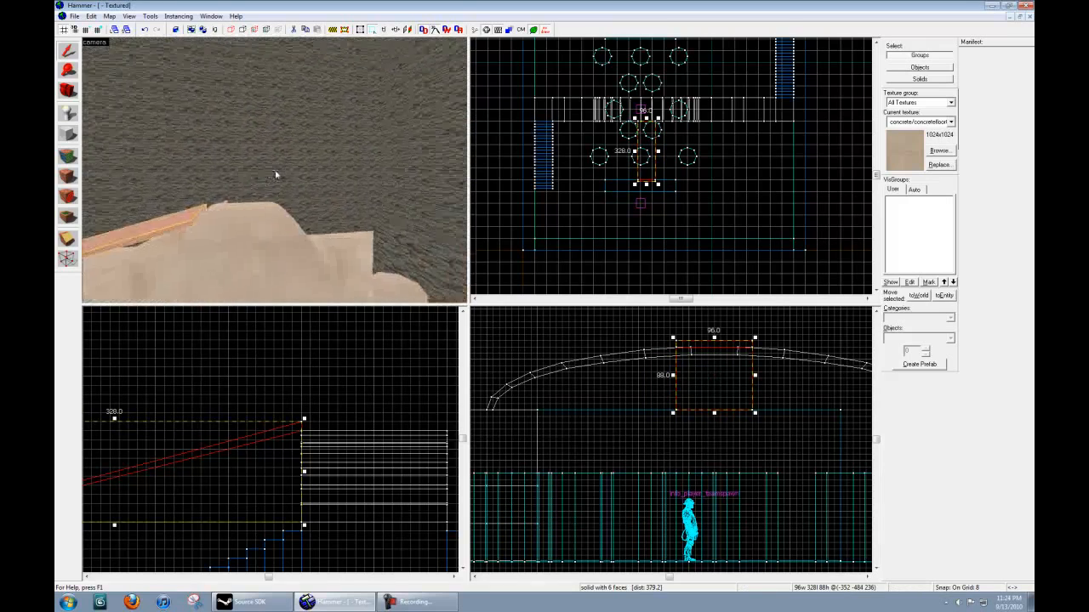
pyautogui.press('s')
pyautogui.press('w')
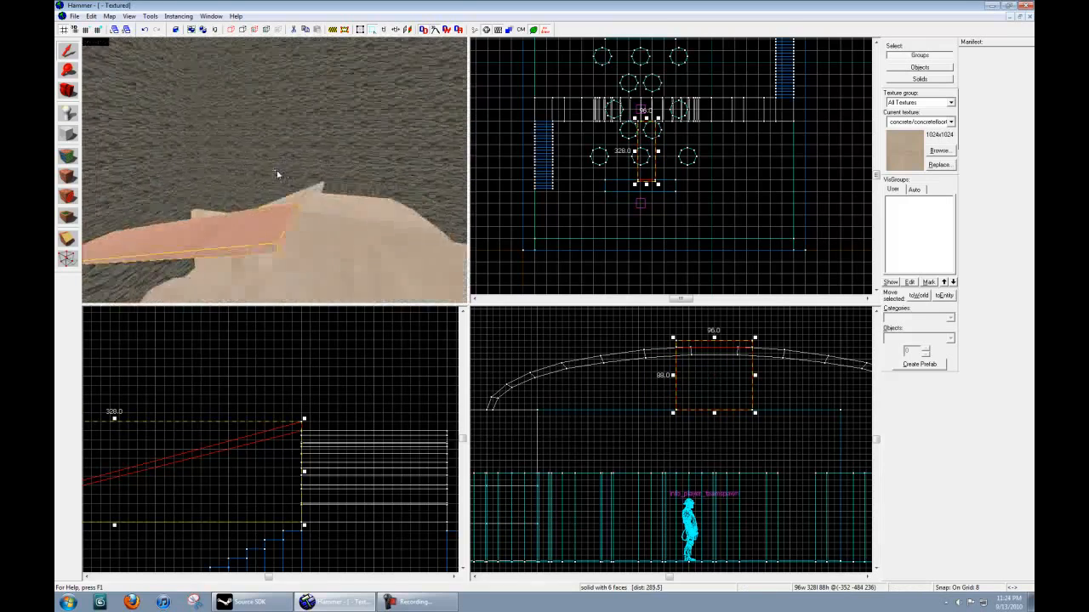
# Duplicate the sloped ramp and place the copy against the opposite side of the arch.
pyautogui.press('s')
pyautogui.press('w')
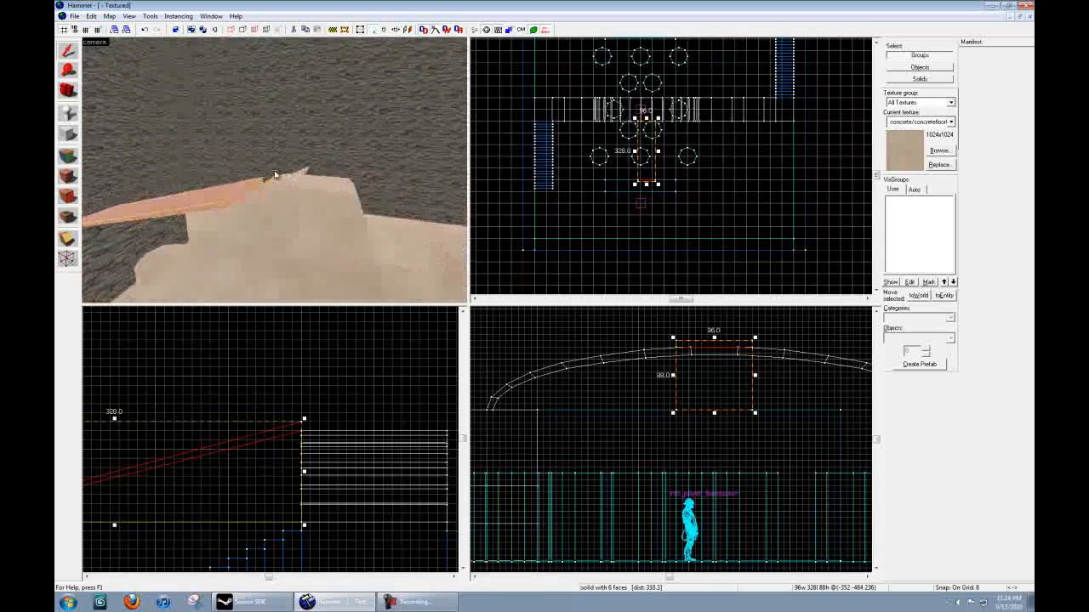
pyautogui.press('w')
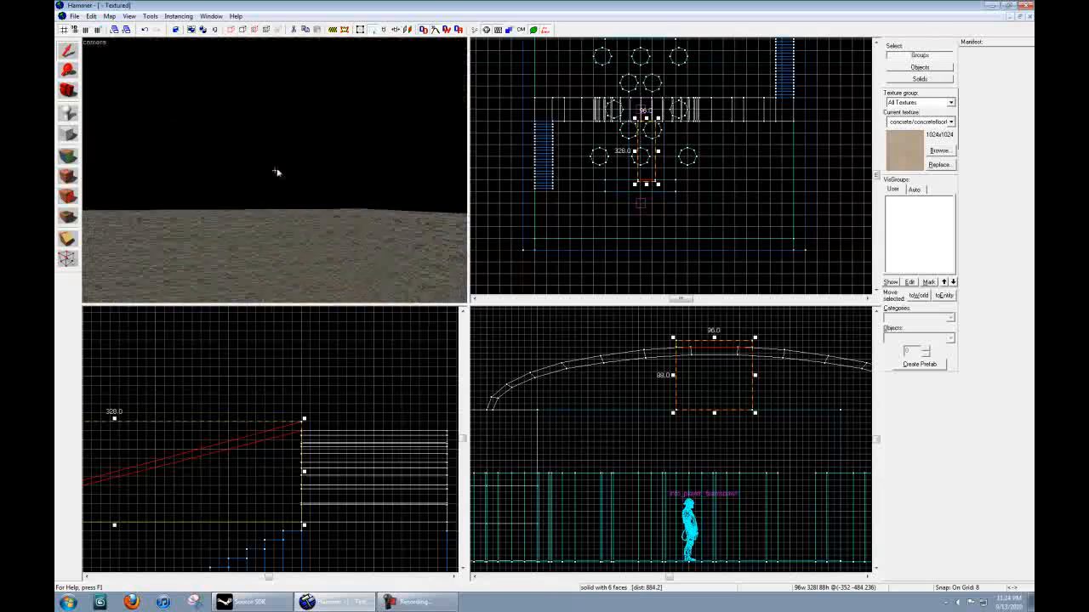
pyautogui.press('w')
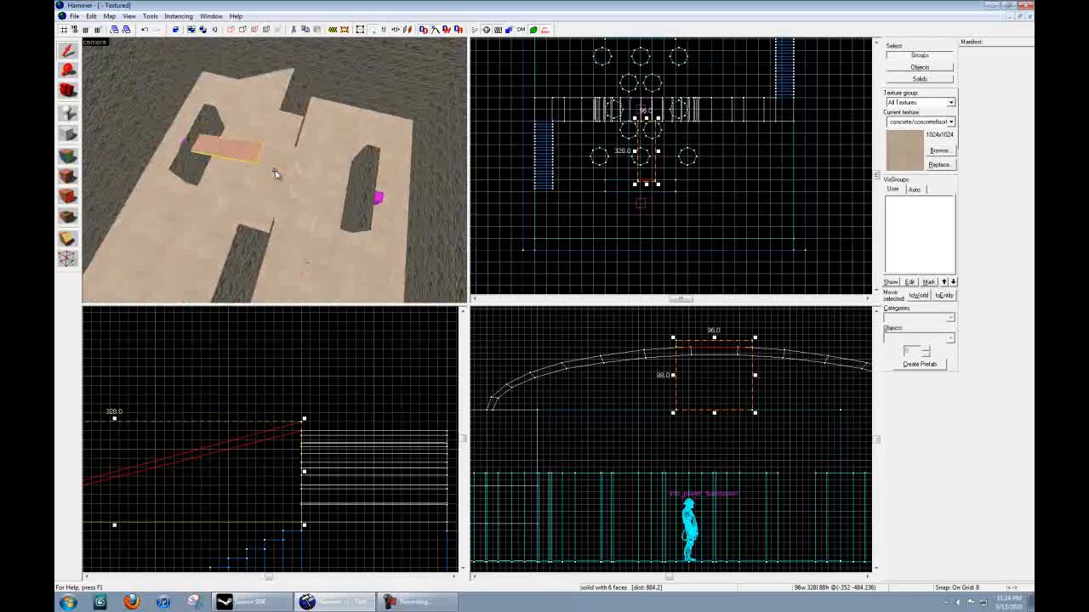
pyautogui.press('w')
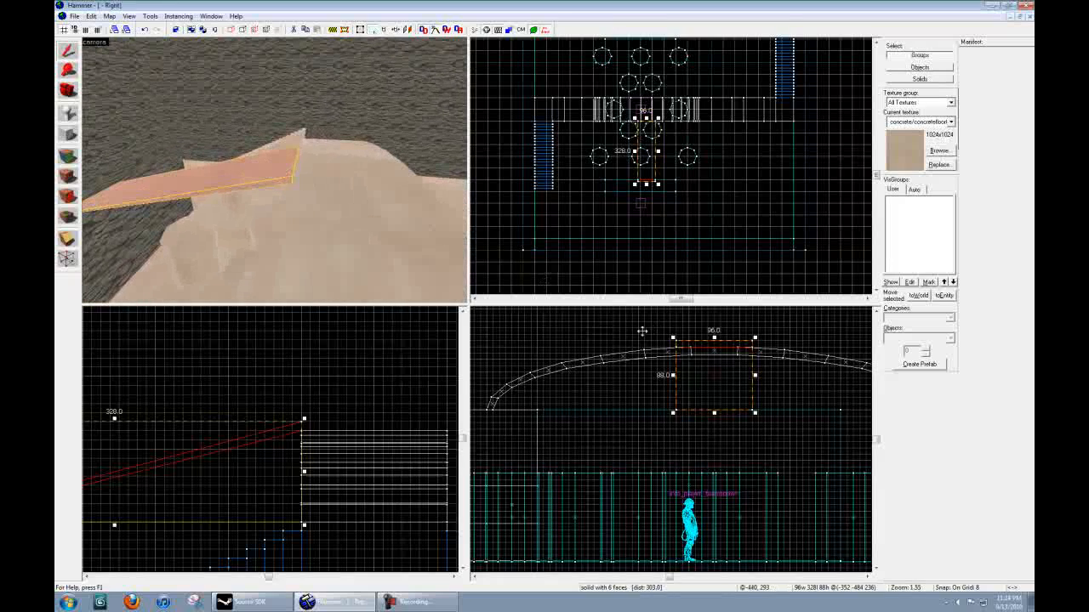
pyautogui.scroll(-5, 242, 460)
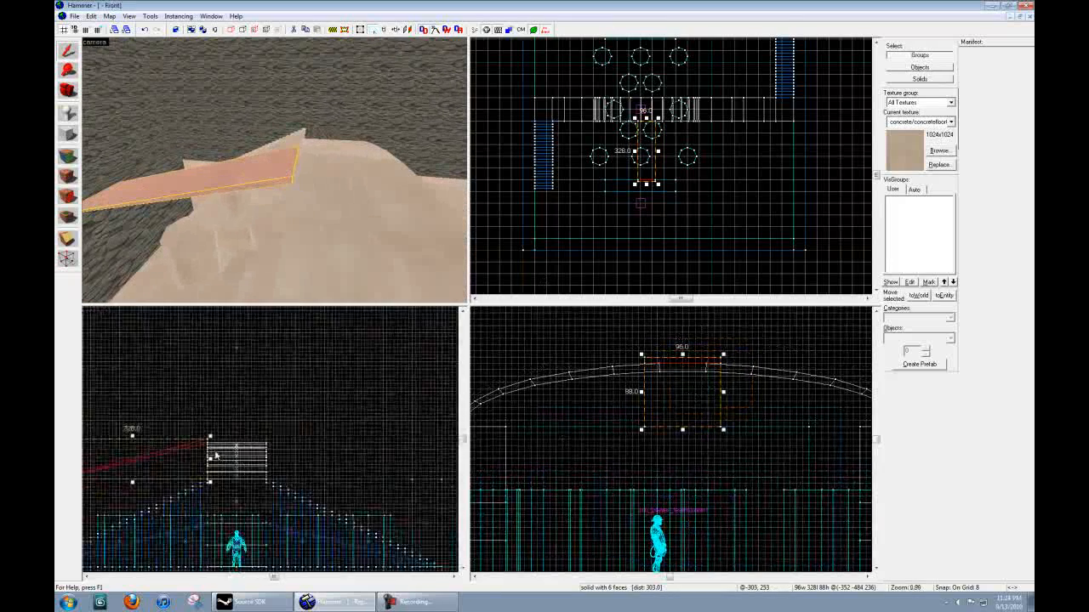
pyautogui.moveTo(178, 456); pyautogui.dragTo(351, 457)
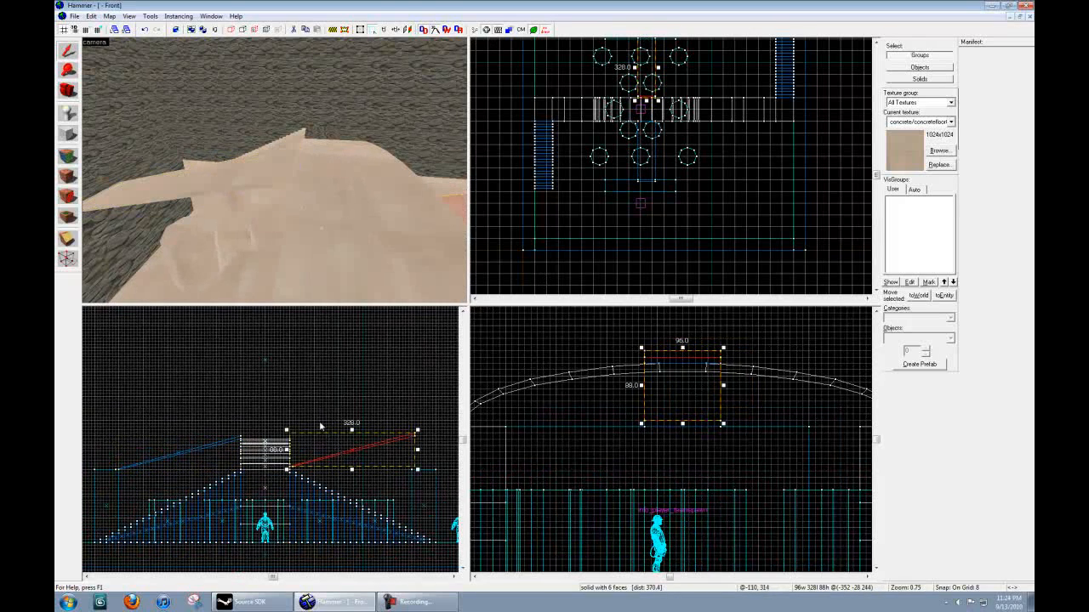
# Rotate the copied ramp 180 degrees about the Z axis with the Transformation settings.
pyautogui.click(149, 17)
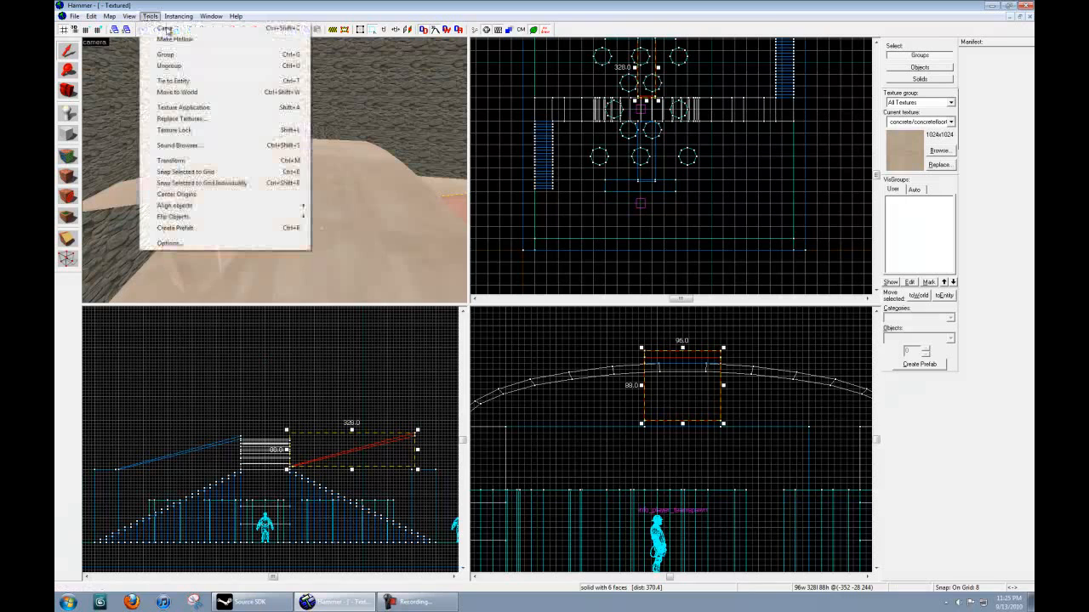
pyautogui.click(245, 161)
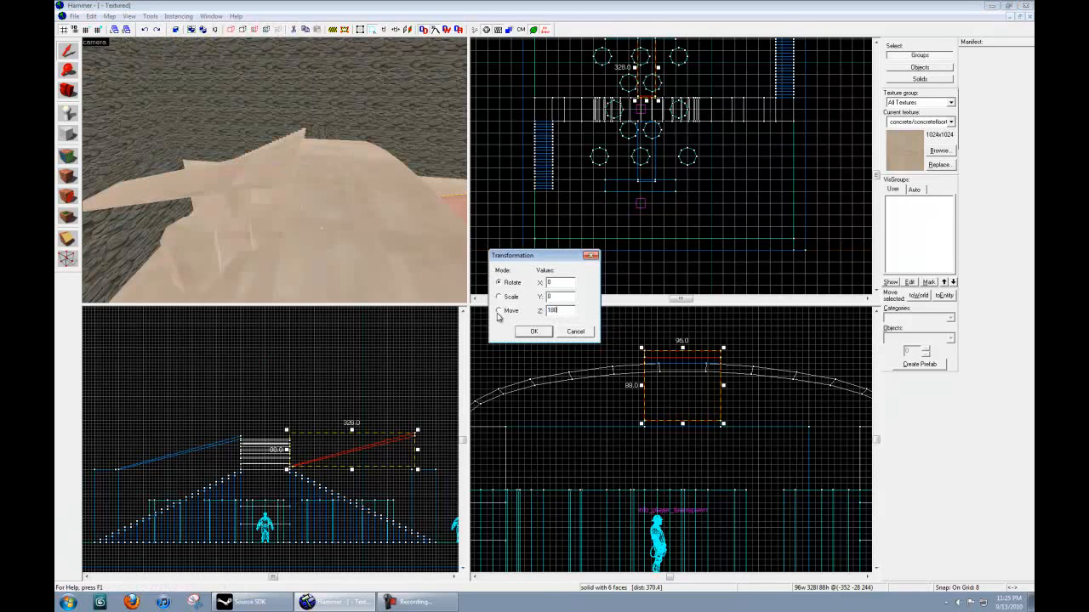
pyautogui.click(534, 331)
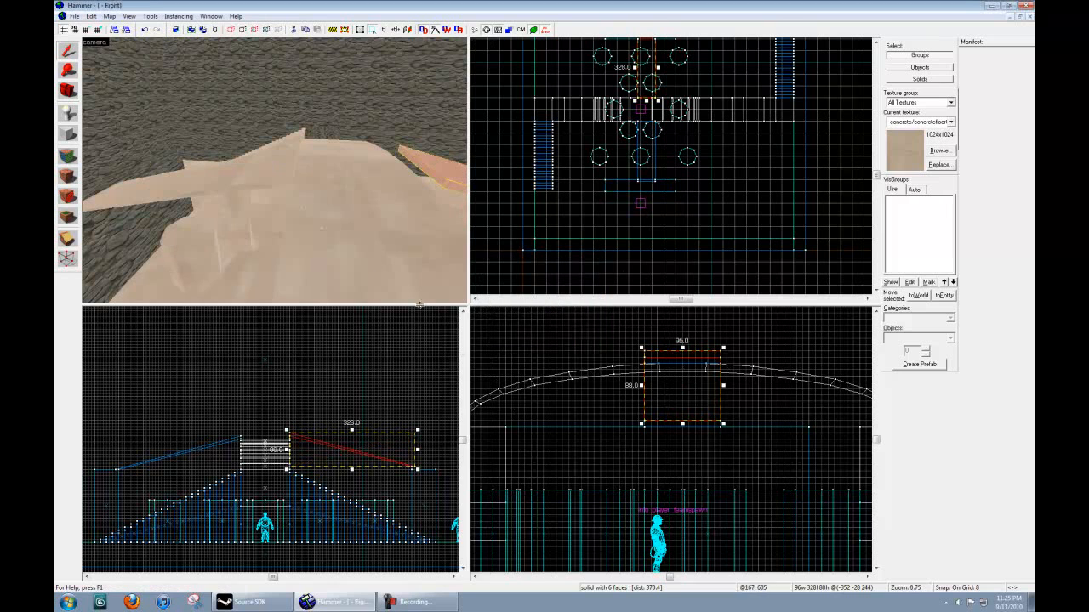
# Lower the copied ramp 8 units to match the height of the original ramp.
pyautogui.press('z')
pyautogui.press('d')
pyautogui.press('z')
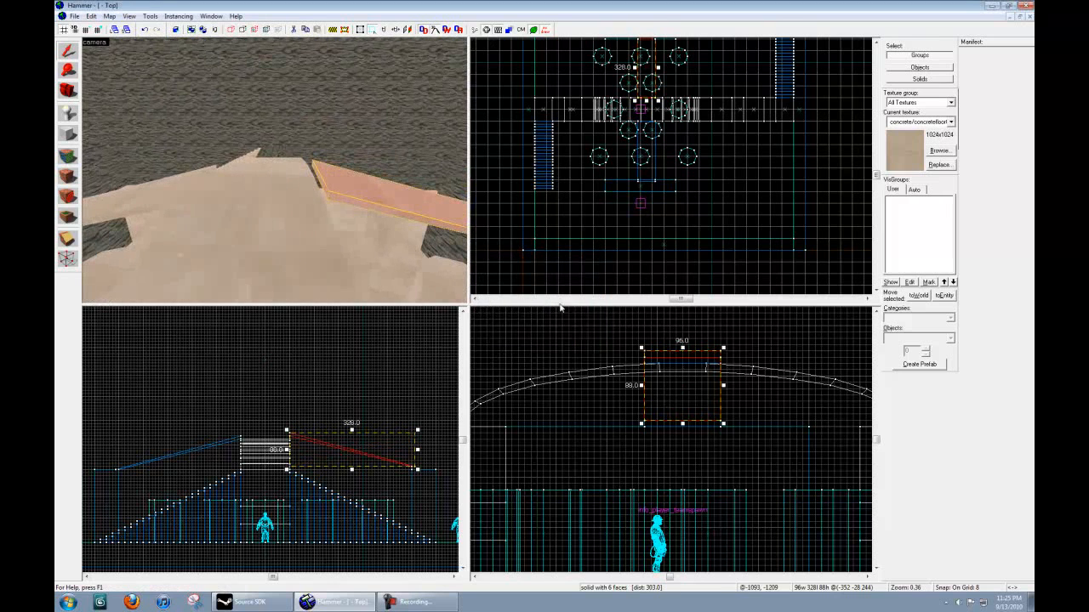
pyautogui.scroll(5, 361, 465)
pyautogui.click(355, 453)
pyautogui.moveTo(420, 478)
pyautogui.mouseDown(button='middle')
pyautogui.moveTo(410, 478)
pyautogui.moveTo(437, 477)
pyautogui.mouseUp(button='middle')
# Save the map as cg_tuts_finalmap1 in the mapsrc folder.
pyautogui.click(75, 15)
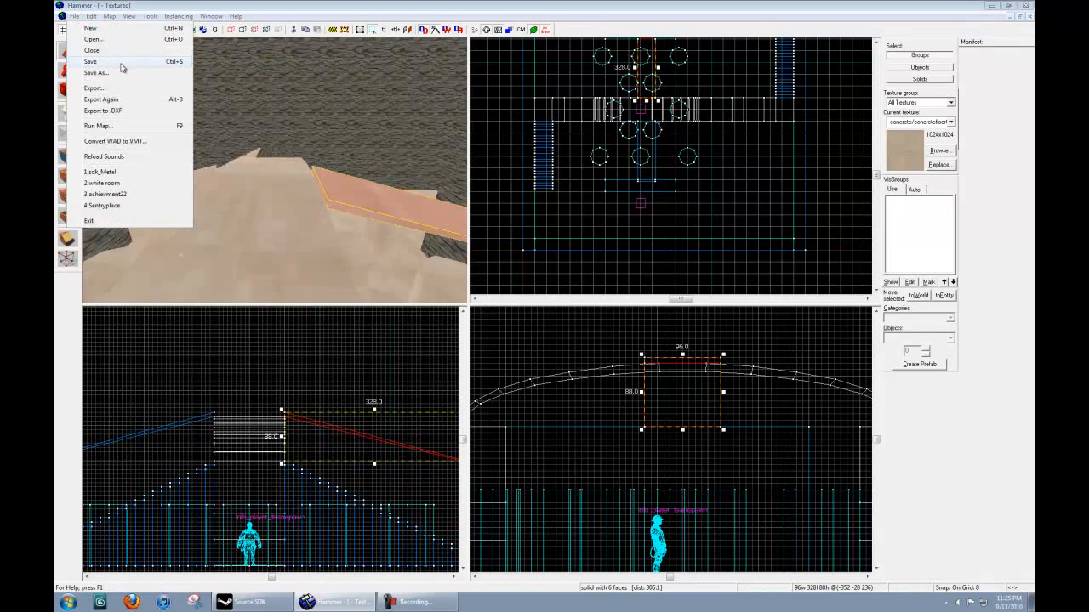
pyautogui.click(120, 62)
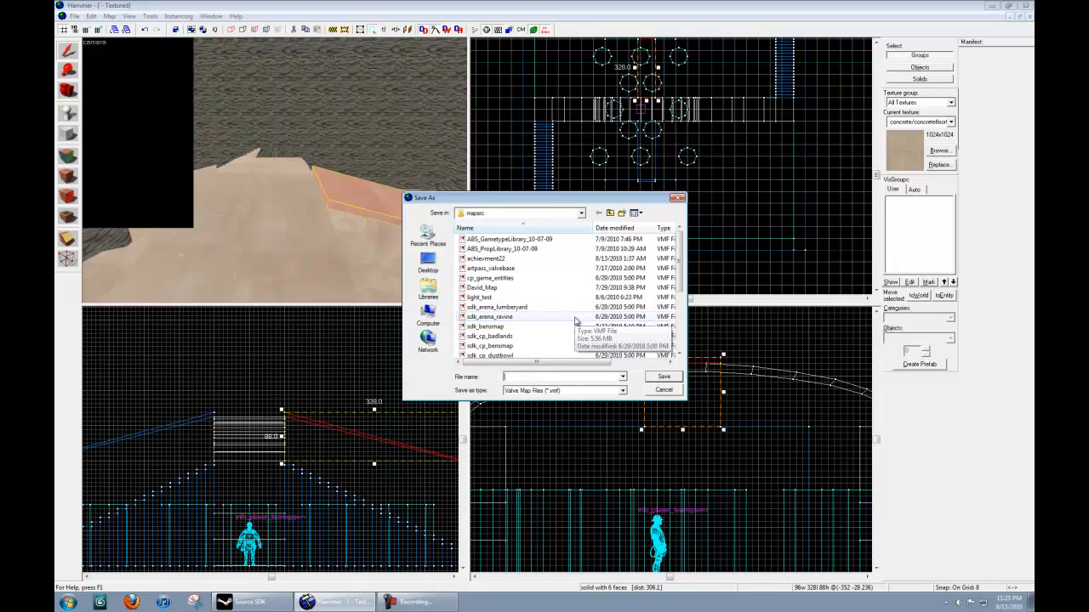
pyautogui.write('CG')
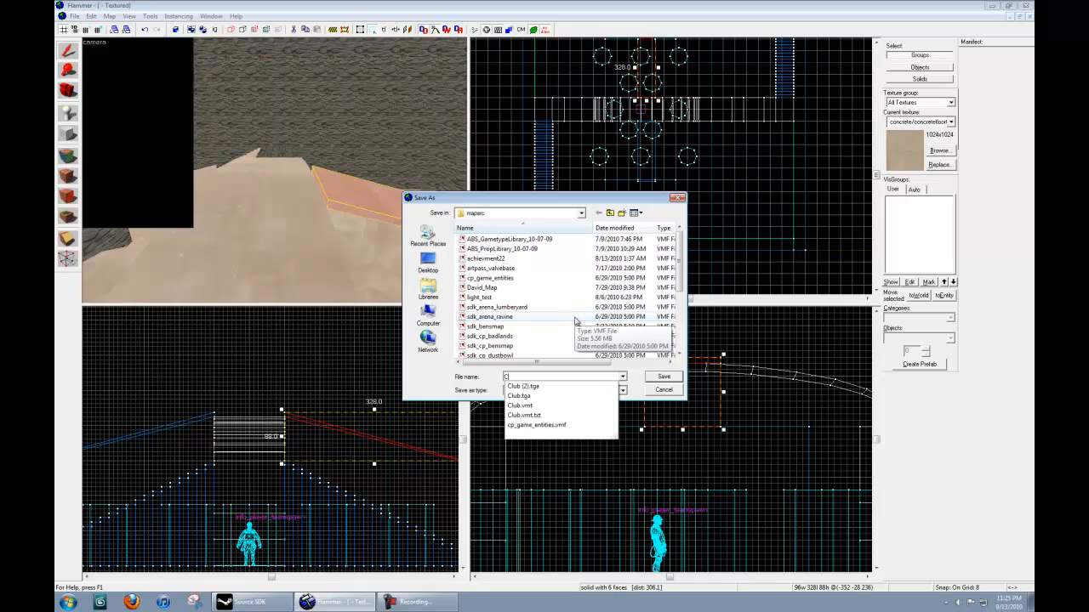
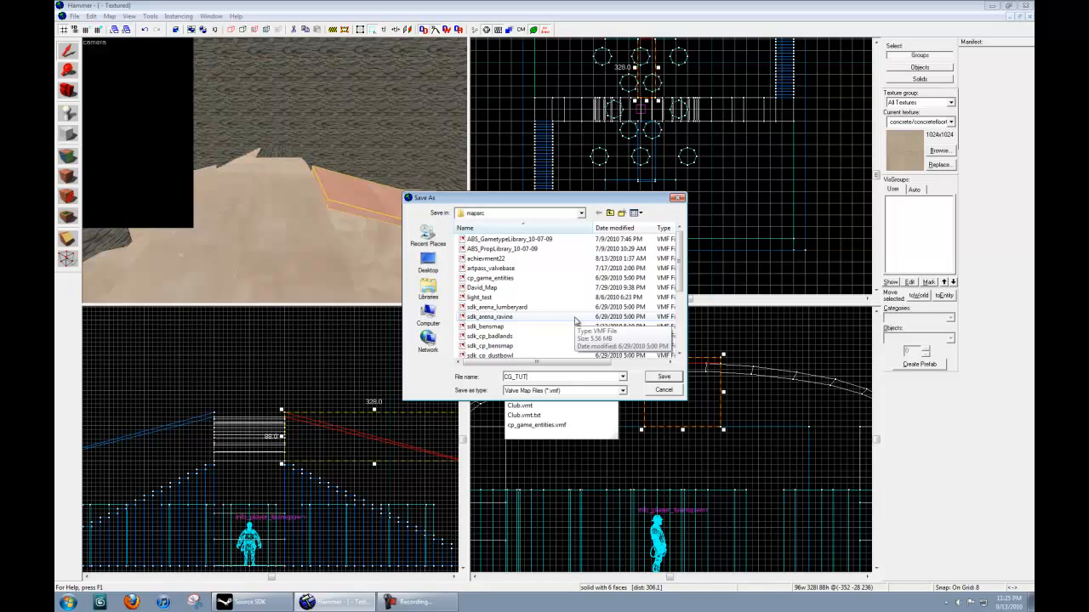
pyautogui.write('cg_tuts_finalmap1')
pyautogui.press('Return')
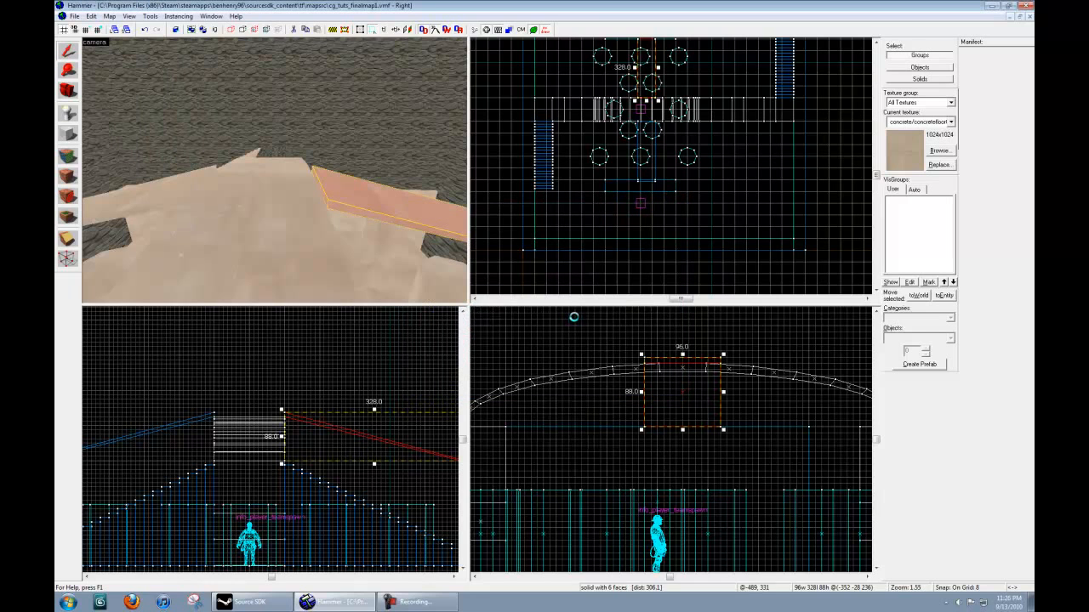
# Examine both ramps, the arch and the interior walls from around the room in the 3D view.
pyautogui.press('z')
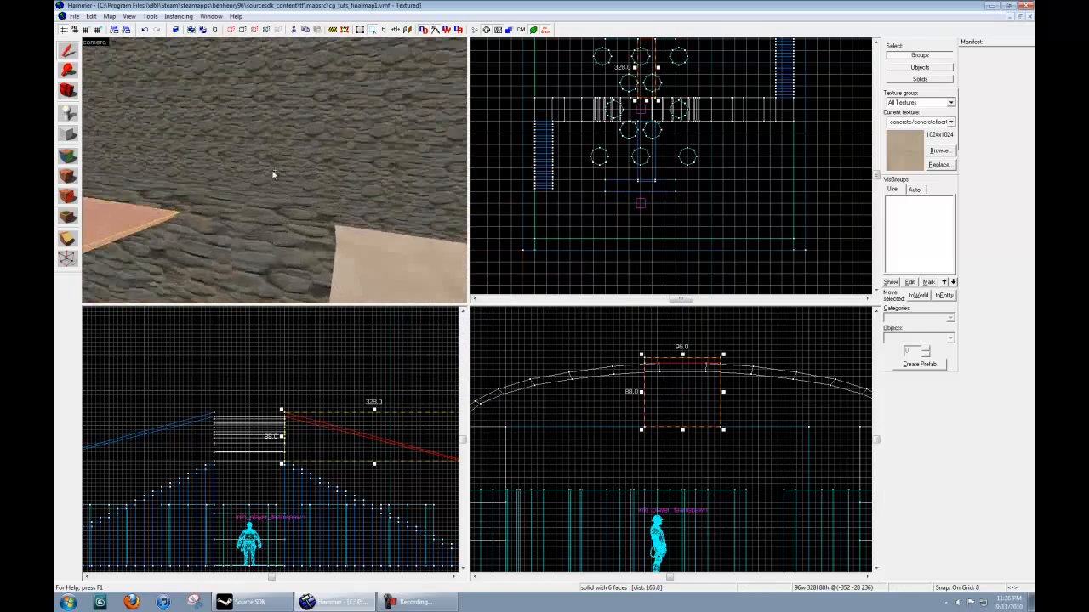
pyautogui.press('w')
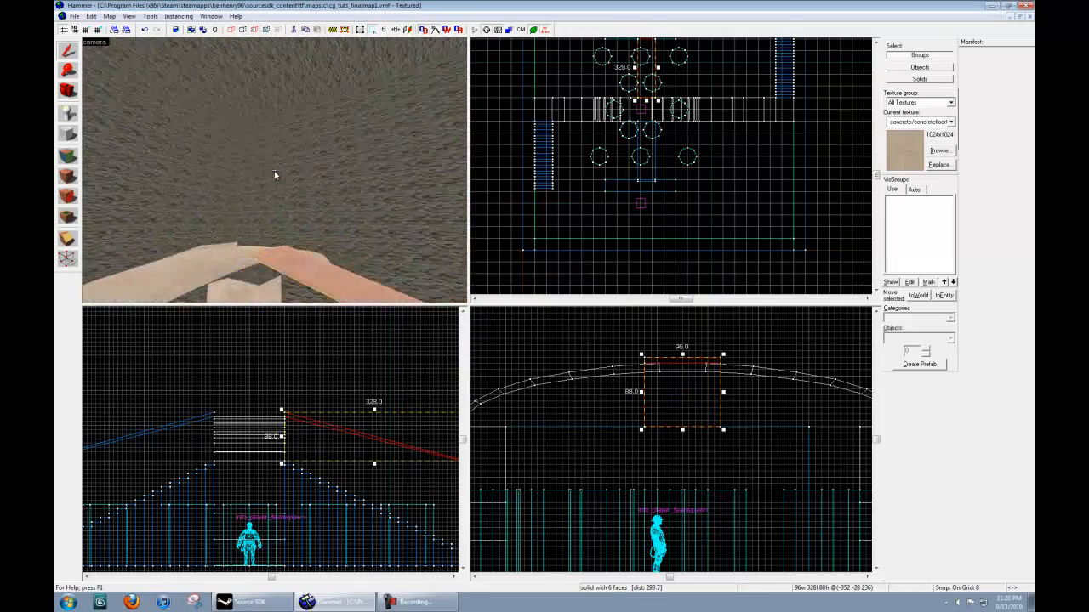
pyautogui.press('w')
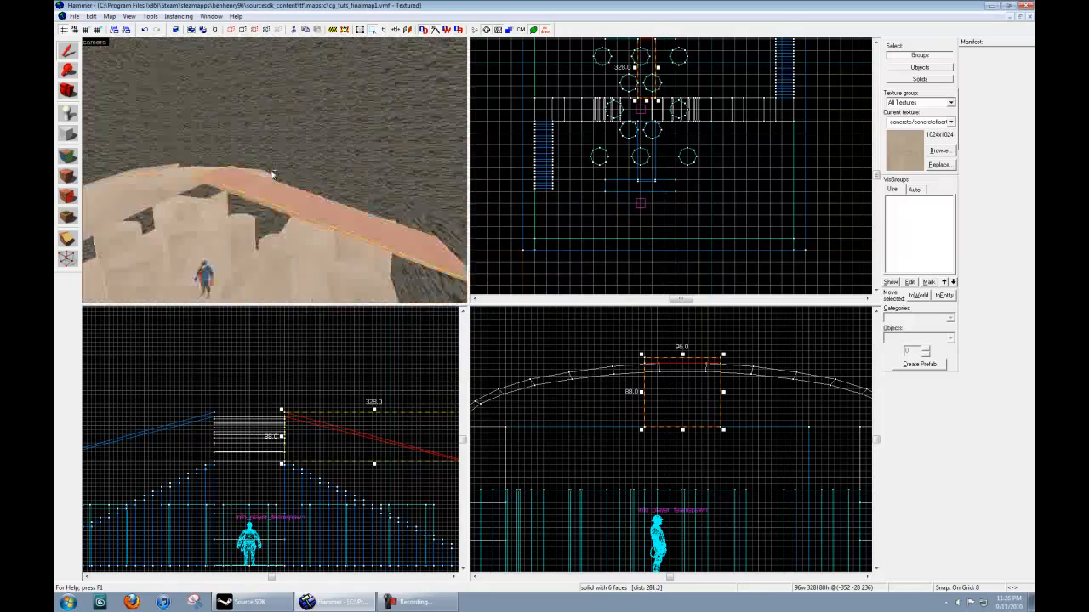
pyautogui.press('w')
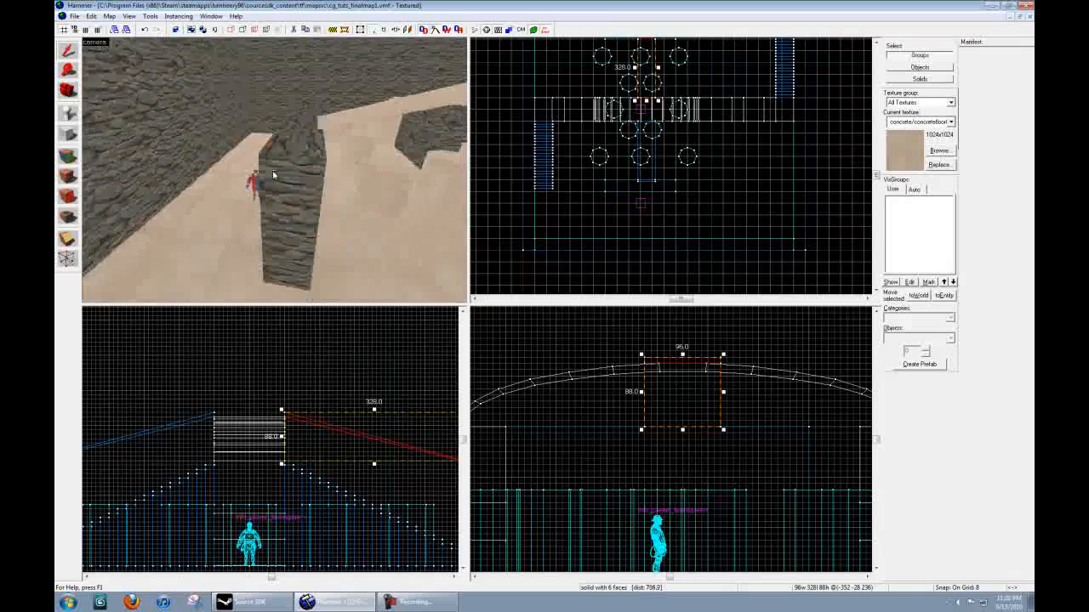
pyautogui.press('w')
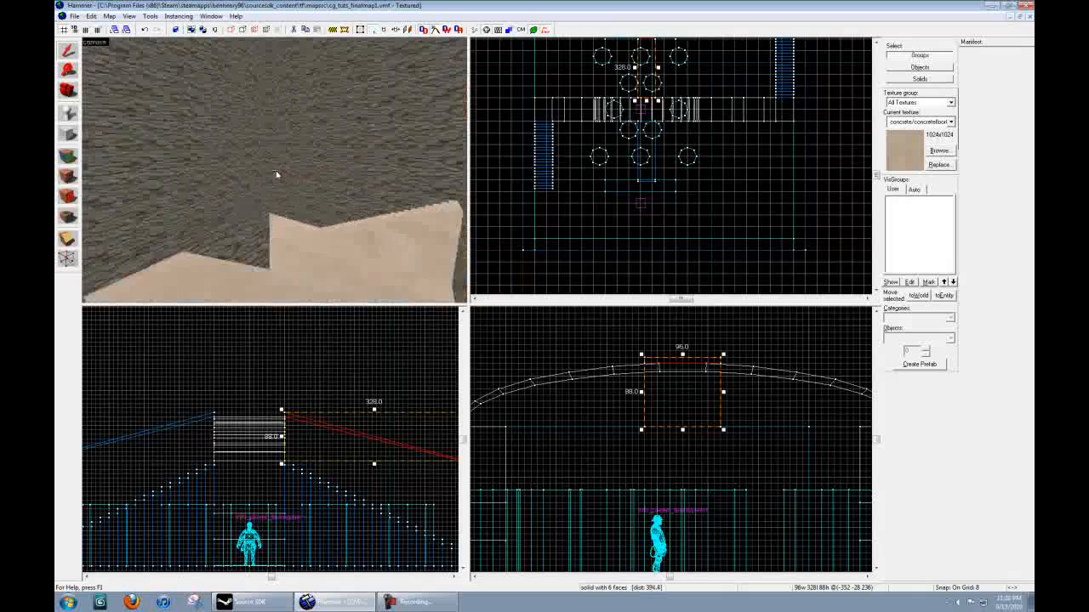
pyautogui.press('w')
pyautogui.press('z')
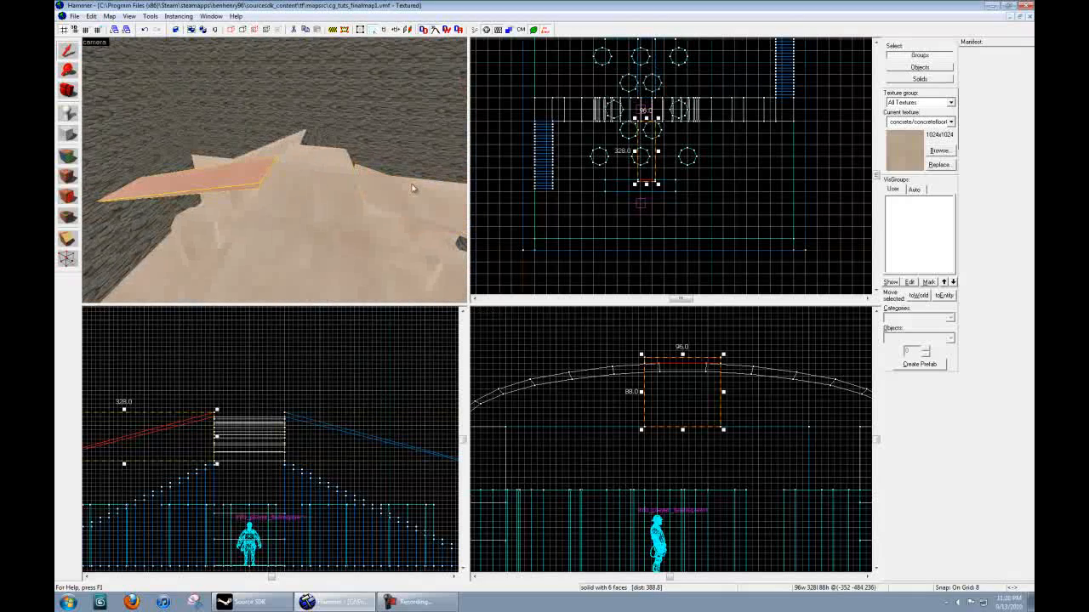
# Move the outer vertices at the original ramp's low end 8 units inward and 8 units up, squaring off that end.
pyautogui.scroll(3, 158, 455)
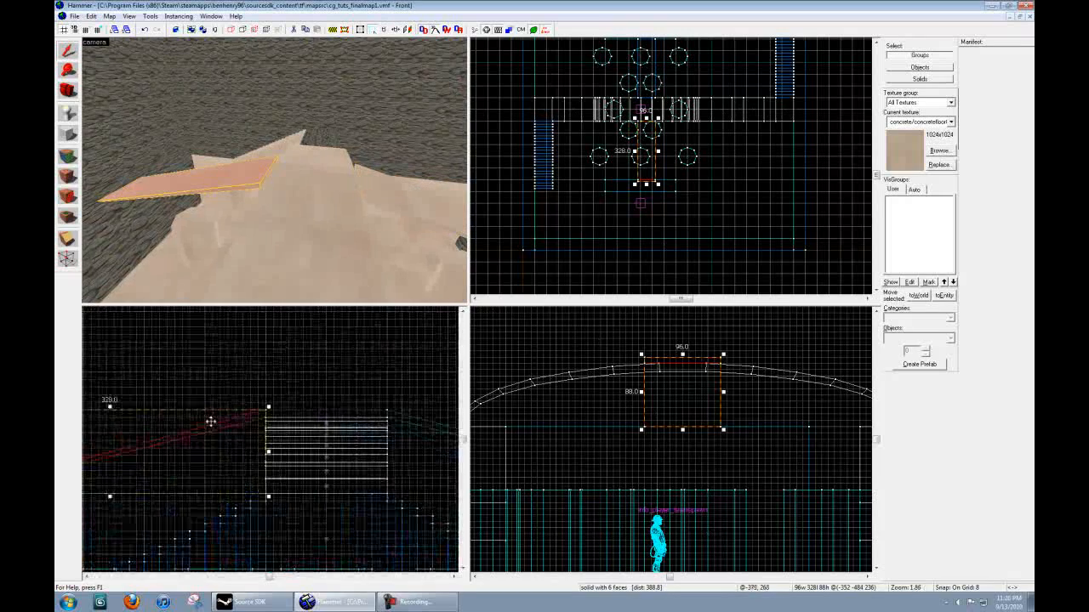
pyautogui.scroll(4, 241, 462)
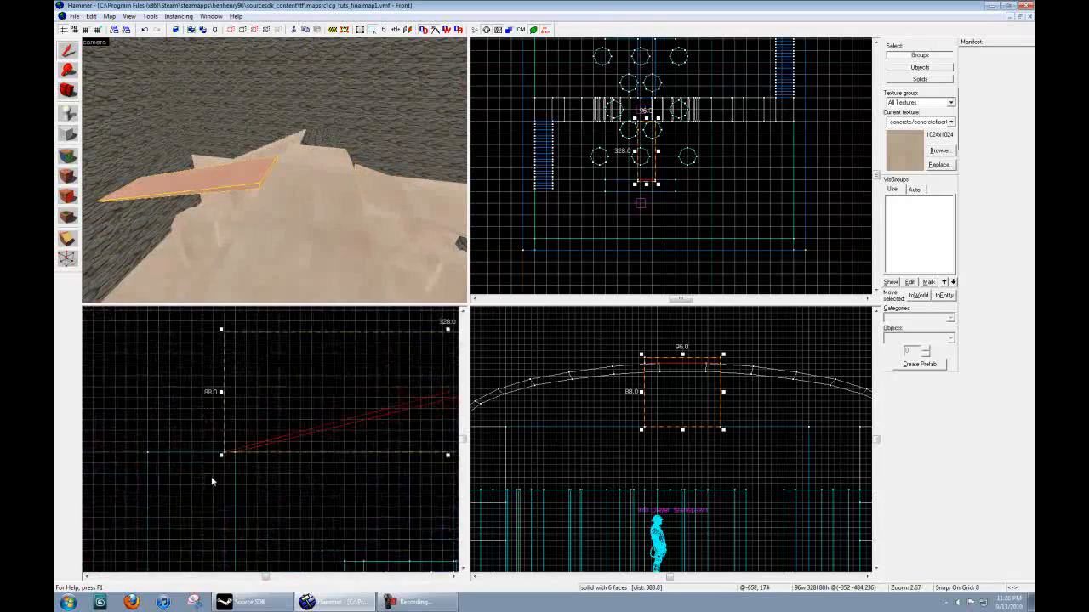
pyautogui.click(69, 256)
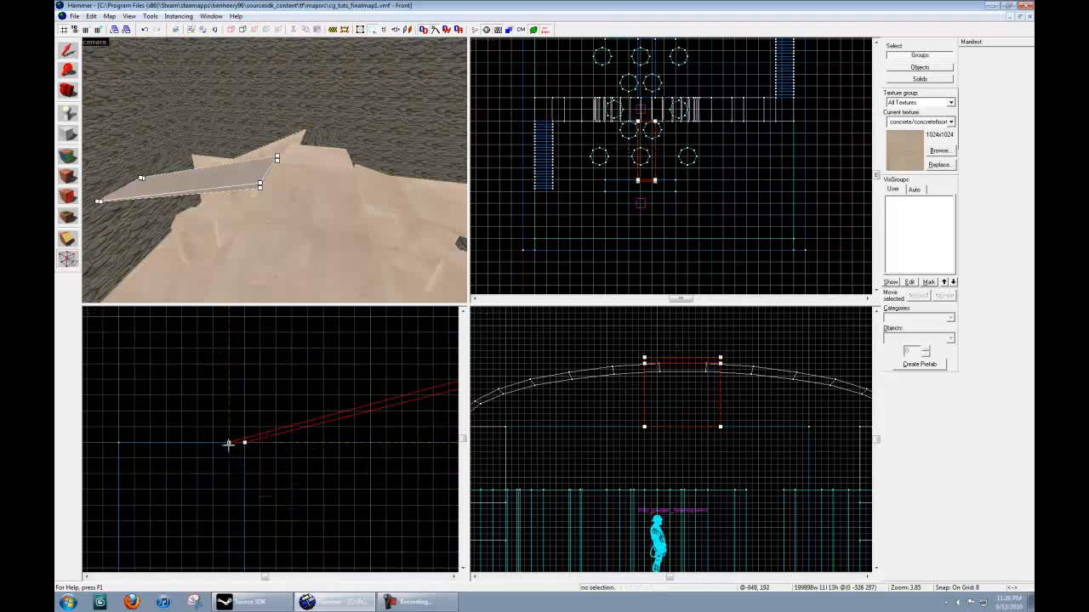
pyautogui.moveTo(230, 436); pyautogui.dragTo(240, 428)
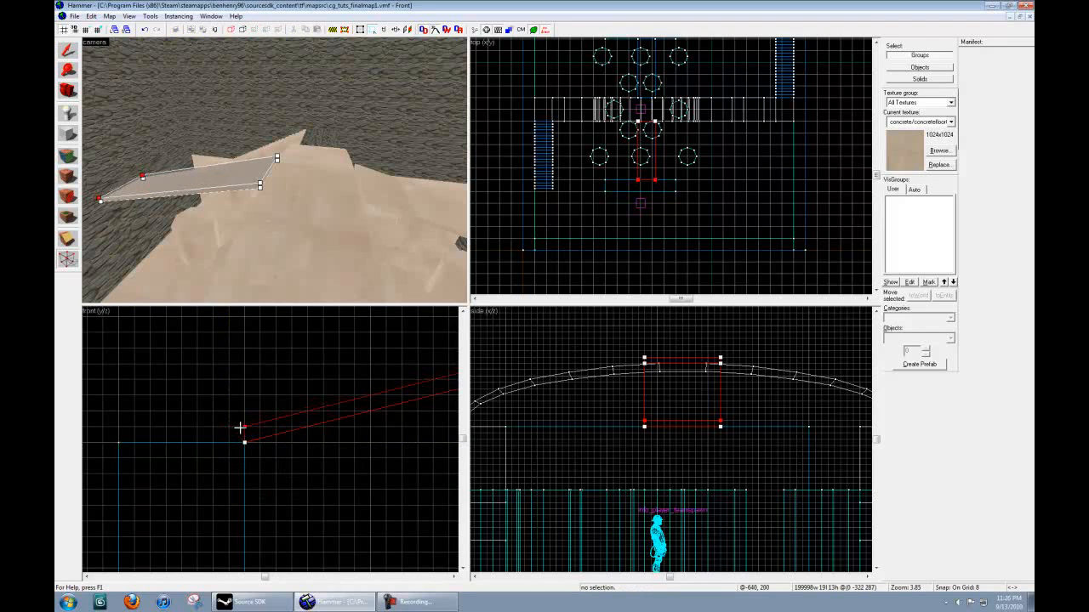
# Square off the copied ramp's low end the same way, moving its outer vertices 8 units inward and 8 units up.
pyautogui.click(74, 51)
pyautogui.click(388, 207)
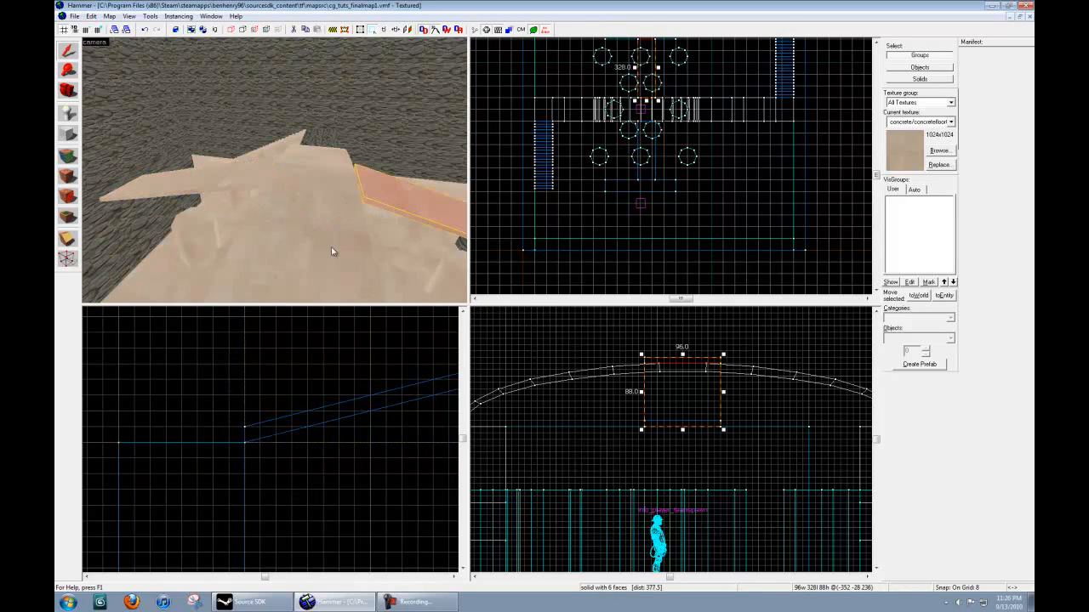
pyautogui.moveTo(380, 397); pyautogui.dragTo(85, 425, button='middle')
pyautogui.scroll(-7, 223, 388)
pyautogui.moveTo(307, 399); pyautogui.dragTo(124, 406, button='middle')
pyautogui.scroll(4, 357, 402)
pyautogui.scroll(4, 277, 403)
pyautogui.moveTo(388, 425); pyautogui.dragTo(310, 406, button='middle')
# Inspect the squared ramp ends, the arch and the spawn areas behind the interior walls in the 3D view.
pyautogui.press('z')
pyautogui.press('w')
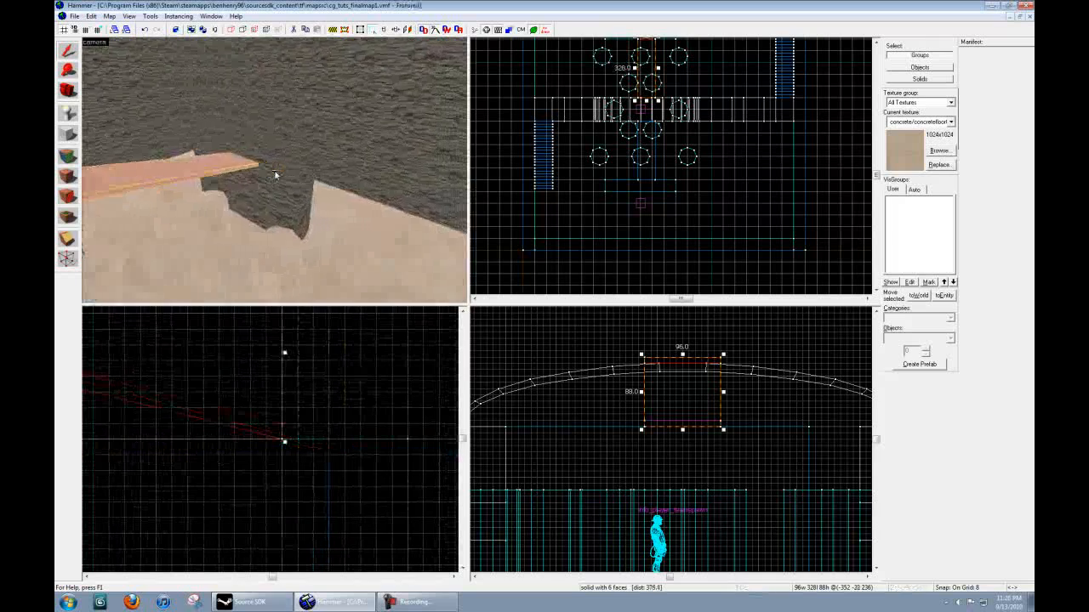
pyautogui.press('d')
pyautogui.press('w')
pyautogui.press('z')
pyautogui.press('w')
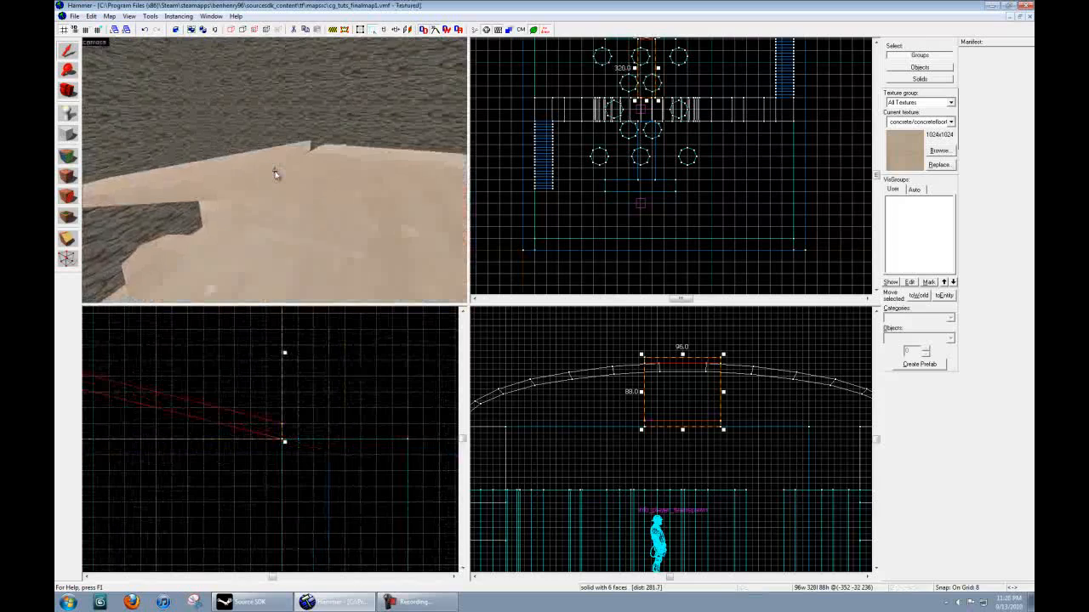
pyautogui.press('w')
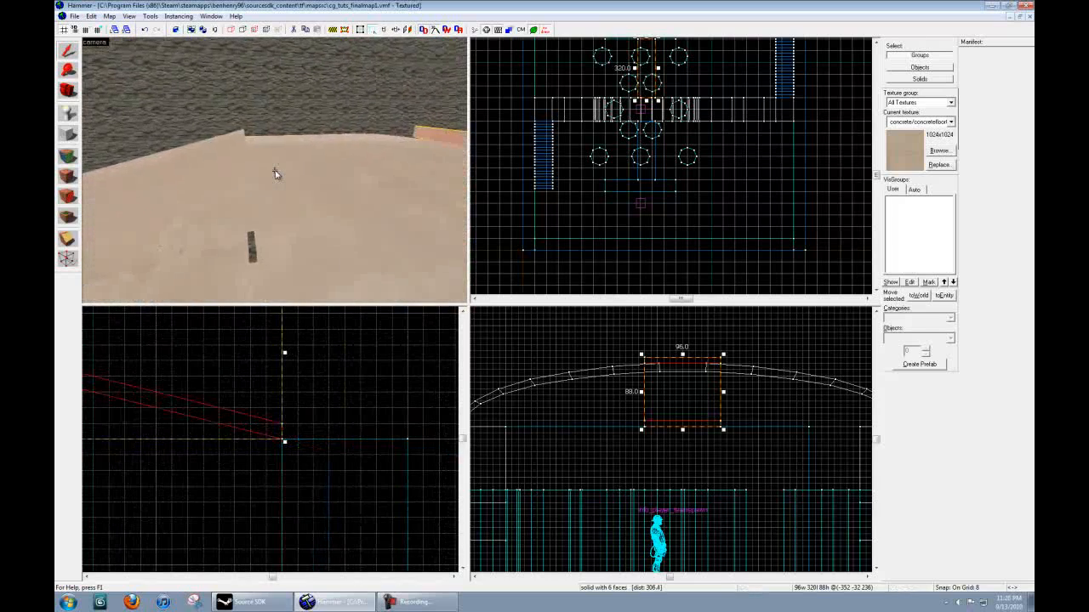
pyautogui.press('s')
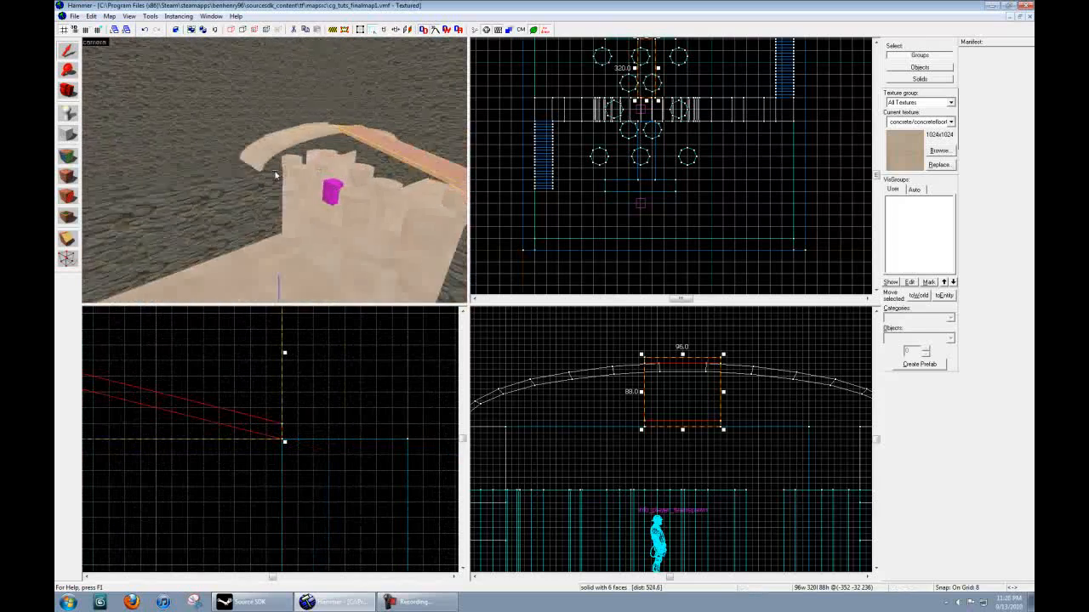
pyautogui.press('w')
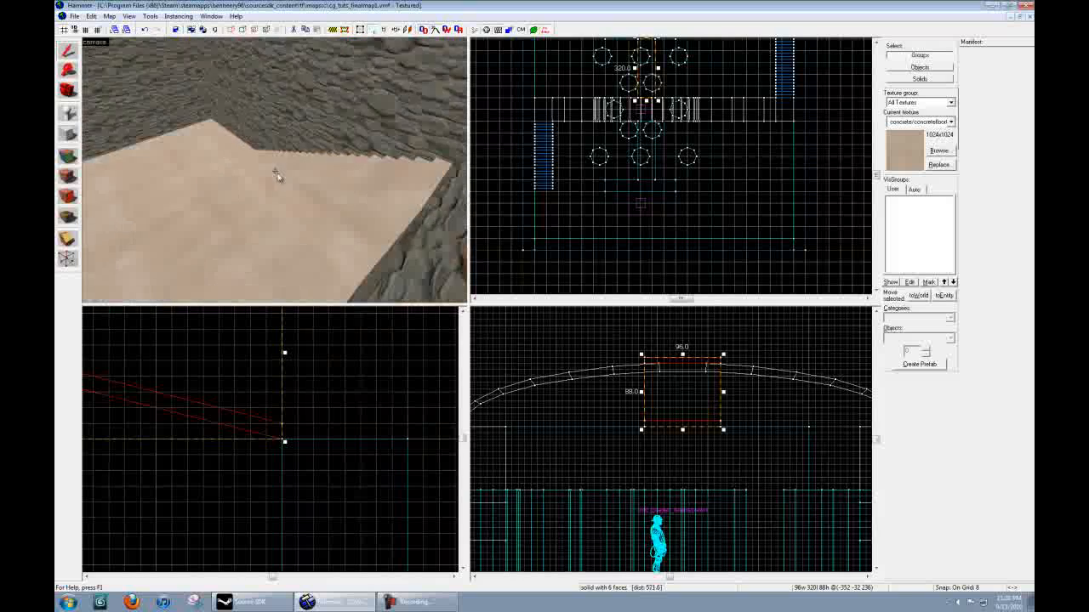
pyautogui.press('s')
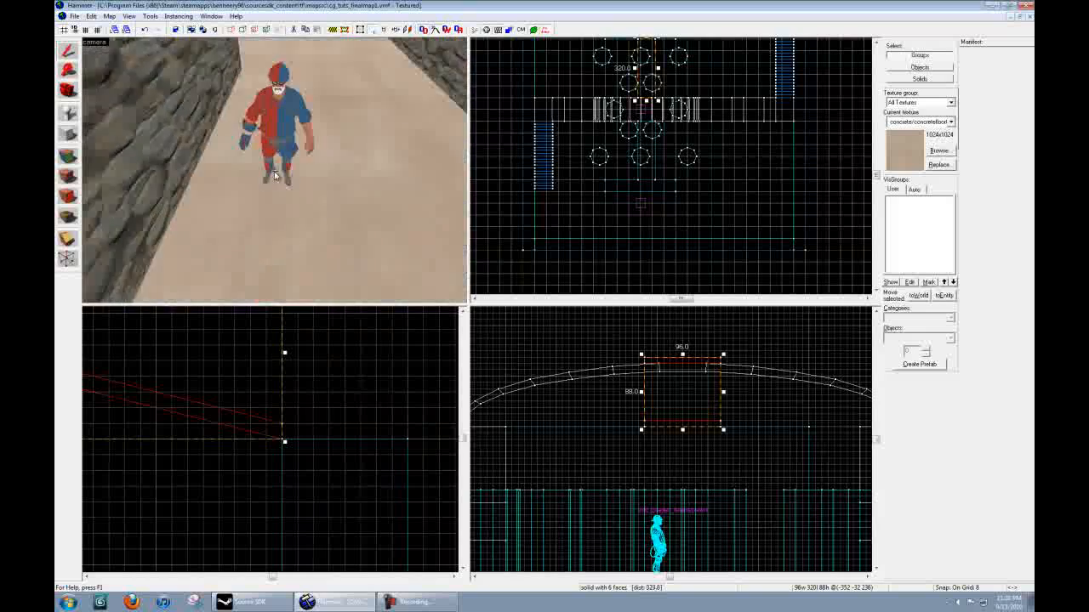
pyautogui.press('s')
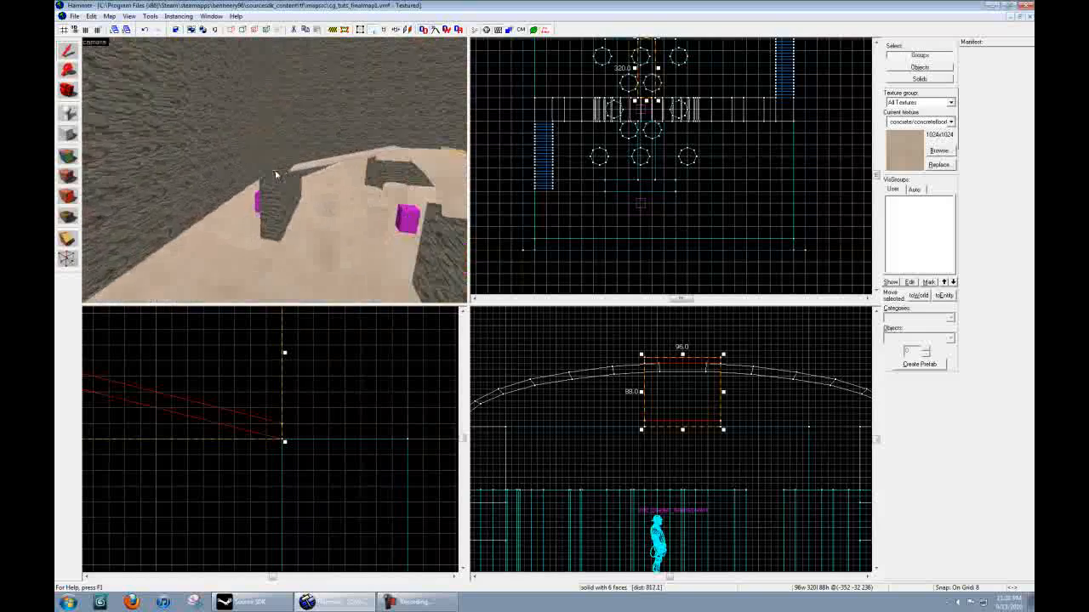
# Copy the team spawn behind the nearer interior wall three times, forming a row of four towards the outer wall.
pyautogui.press('w')
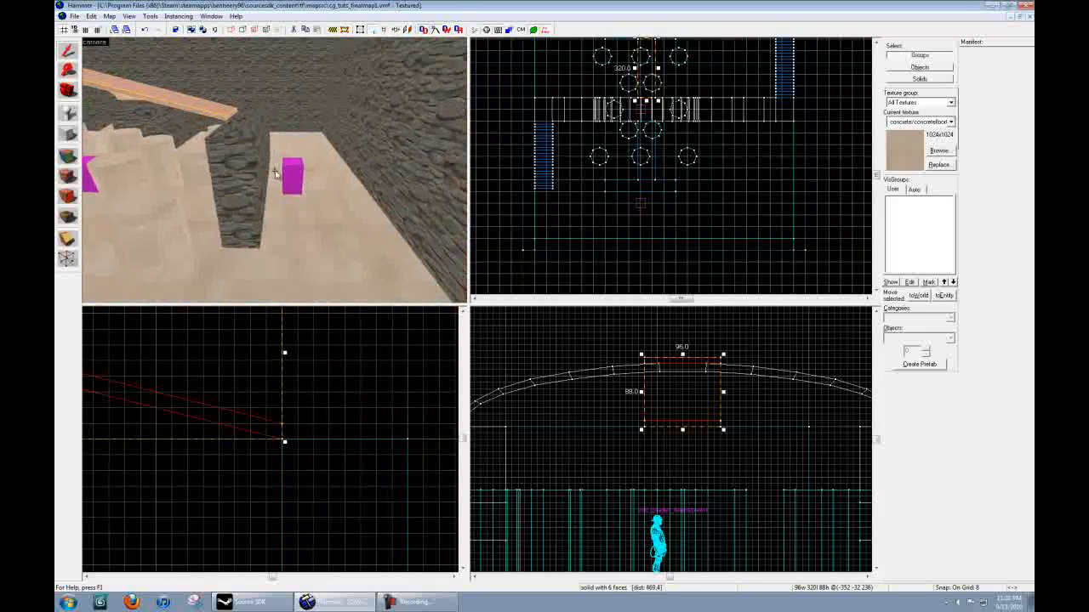
pyautogui.click(294, 177)
pyautogui.press('w')
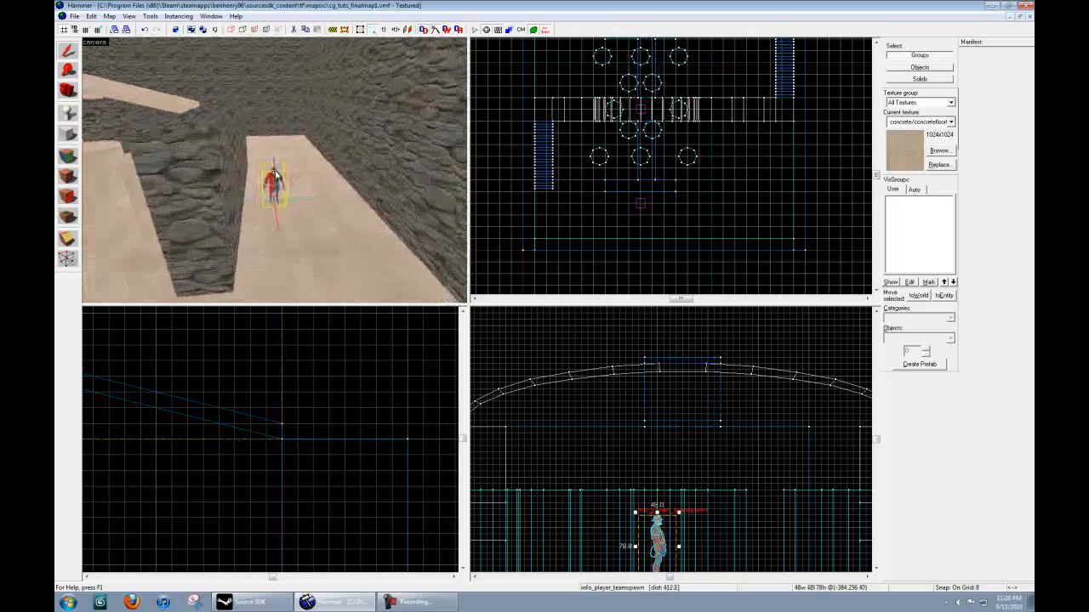
pyautogui.press('s')
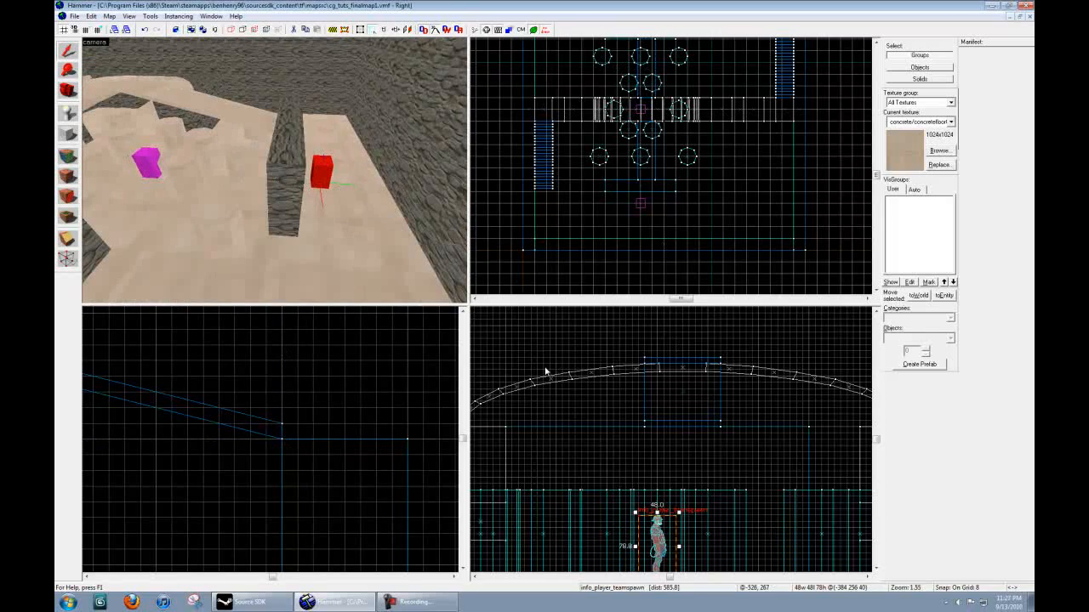
pyautogui.moveTo(652, 160); pyautogui.dragTo(649, 268, button='middle')
pyautogui.scroll(7, 637, 124)
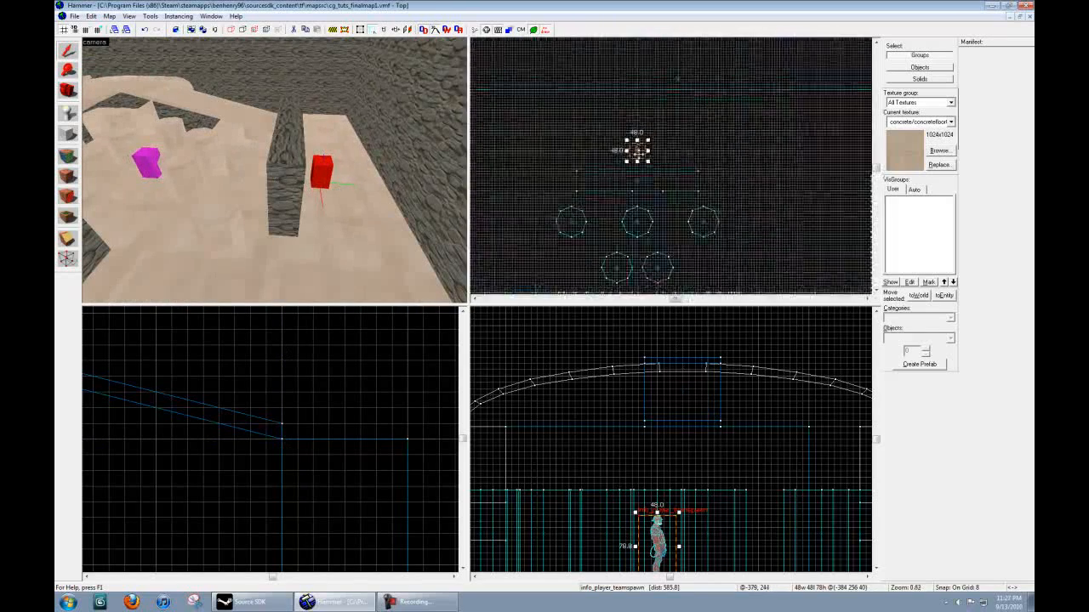
pyautogui.keyDown('shift'); pyautogui.moveTo(637, 195); pyautogui.dragTo(646, 108); pyautogui.keyUp('shift')
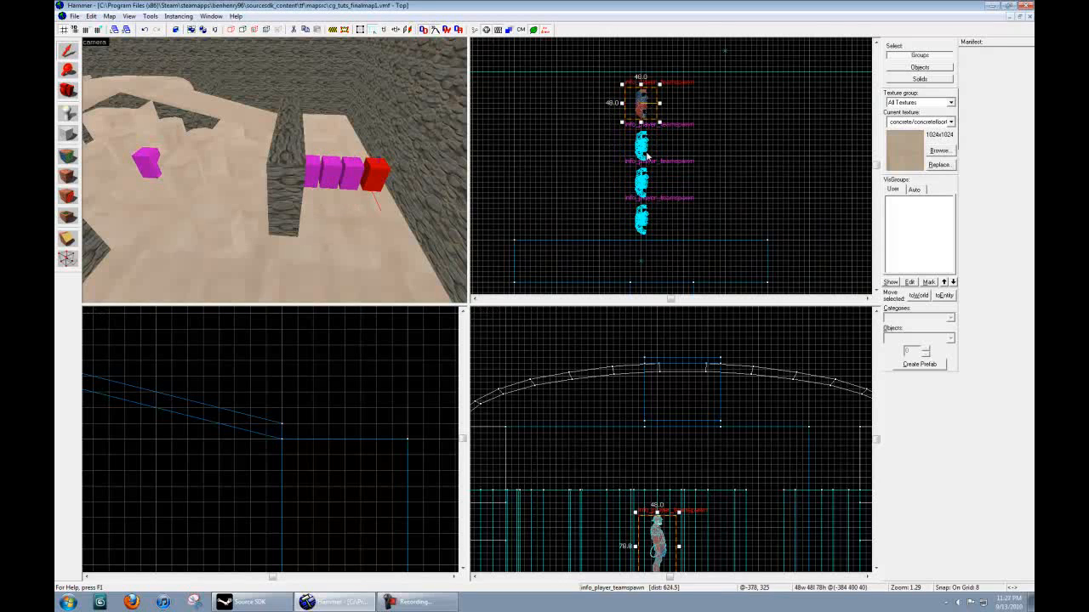
# Duplicate the row of four spawns 56 units to one side, making two parallel rows.
pyautogui.keyDown('ctrl'); pyautogui.click(350, 172); pyautogui.keyUp('ctrl')
pyautogui.keyDown('ctrl'); pyautogui.click(332, 171); pyautogui.keyUp('ctrl')
pyautogui.keyDown('ctrl'); pyautogui.click(317, 172); pyautogui.keyUp('ctrl')
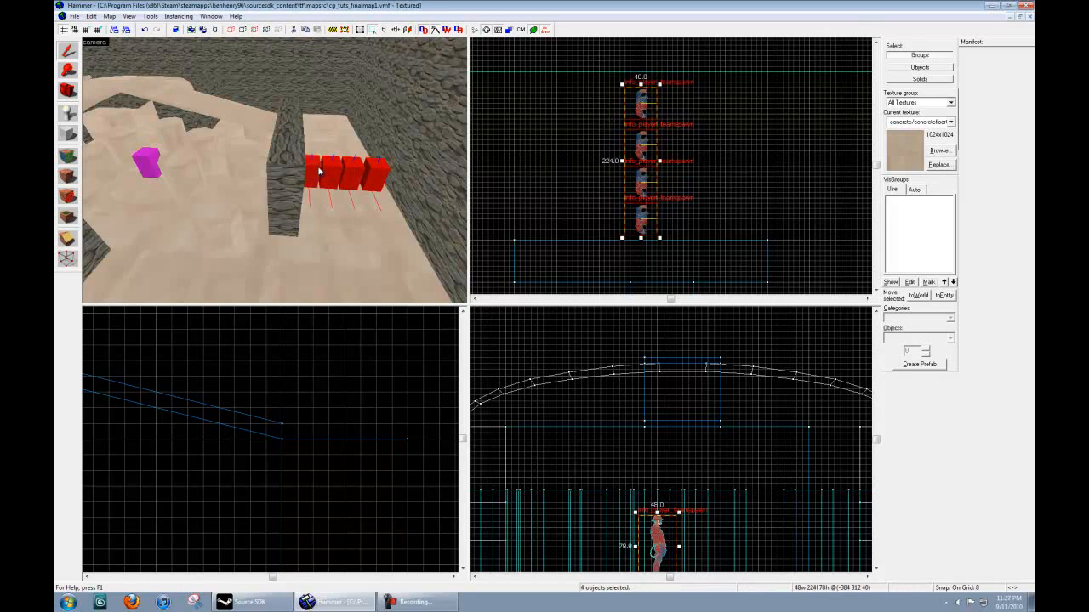
pyautogui.keyDown('shift'); pyautogui.moveTo(638, 144); pyautogui.dragTo(604, 143); pyautogui.keyUp('shift')
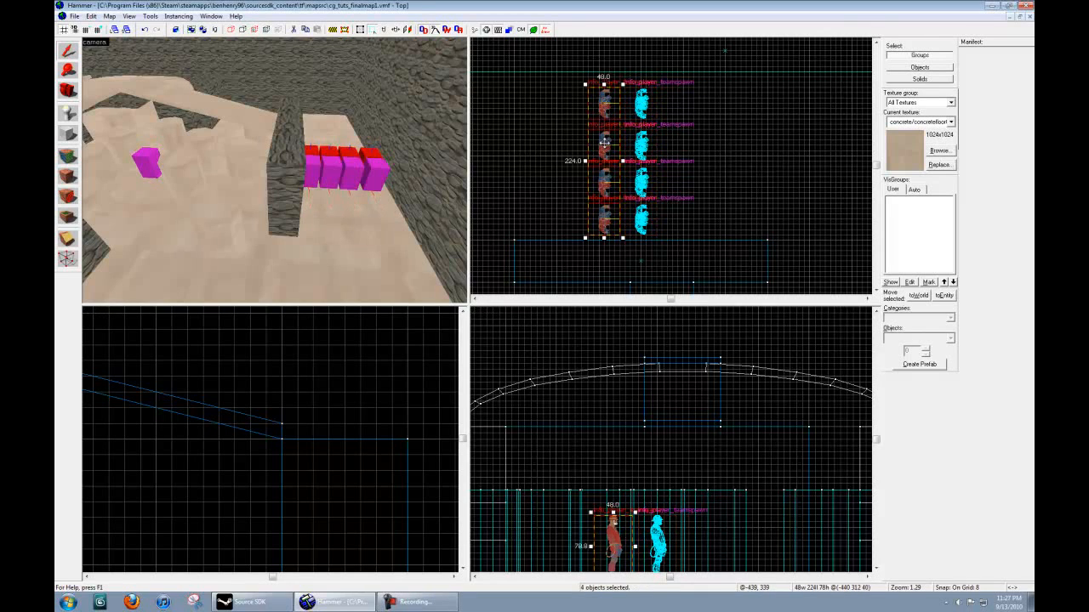
pyautogui.click(707, 132)
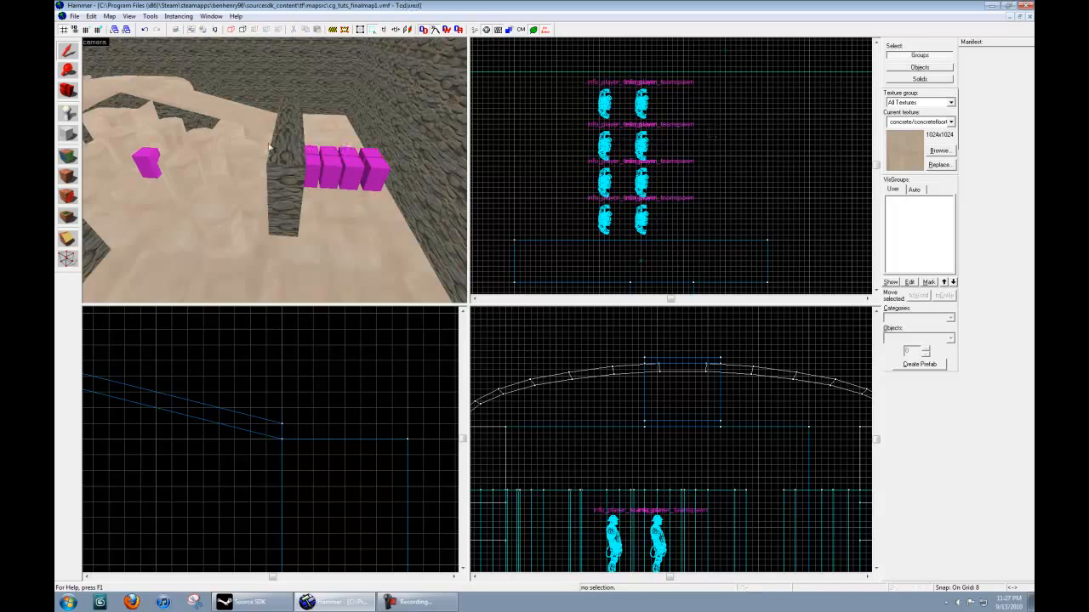
# Copy the team spawn behind the opposite interior wall three times, forming a row of four towards the outer wall.
pyautogui.press('z')
pyautogui.press('w')
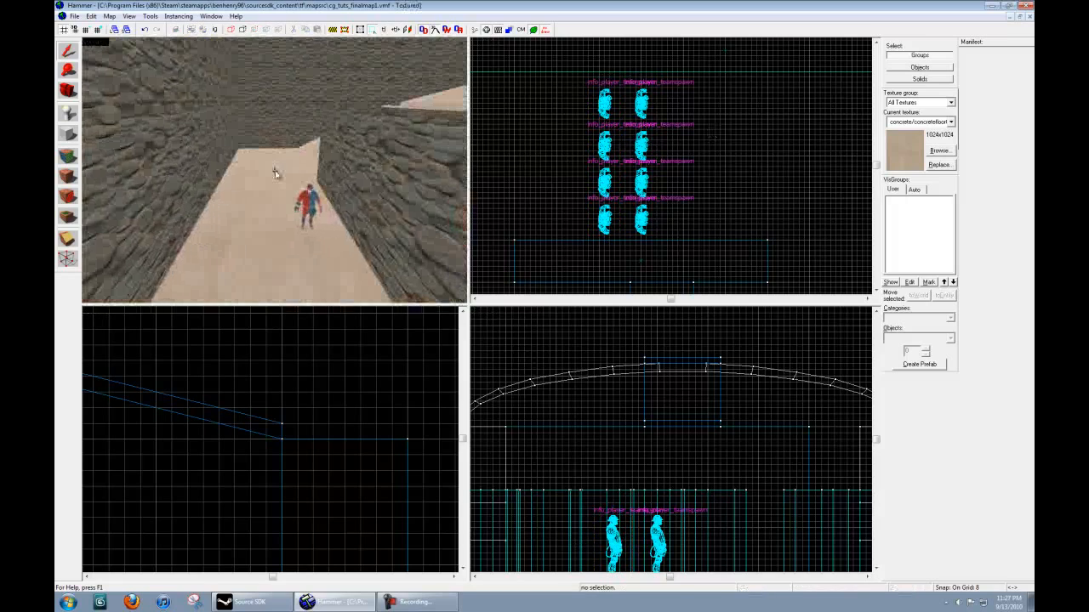
pyautogui.press('z')
pyautogui.click(310, 201)
pyautogui.moveTo(584, 261); pyautogui.dragTo(587, 168, button='middle')
pyautogui.scroll(-6, 589, 168)
pyautogui.moveTo(593, 247); pyautogui.dragTo(604, 157, button='middle')
pyautogui.scroll(6, 613, 133)
pyautogui.keyDown('shift'); pyautogui.moveTo(626, 121); pyautogui.dragTo(626, 223); pyautogui.keyUp('shift')
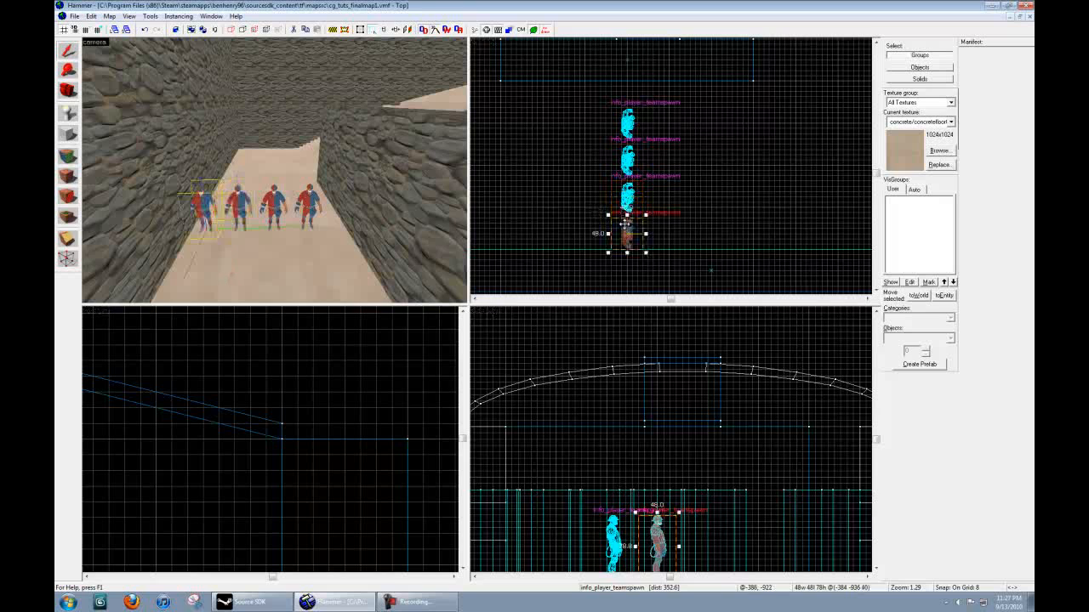
# Duplicate all four spawns on the opposite side as a second parallel row and clear the selection.
pyautogui.keyDown('ctrl'); pyautogui.click(247, 204); pyautogui.keyUp('ctrl')
pyautogui.keyDown('ctrl'); pyautogui.click(278, 204); pyautogui.keyUp('ctrl')
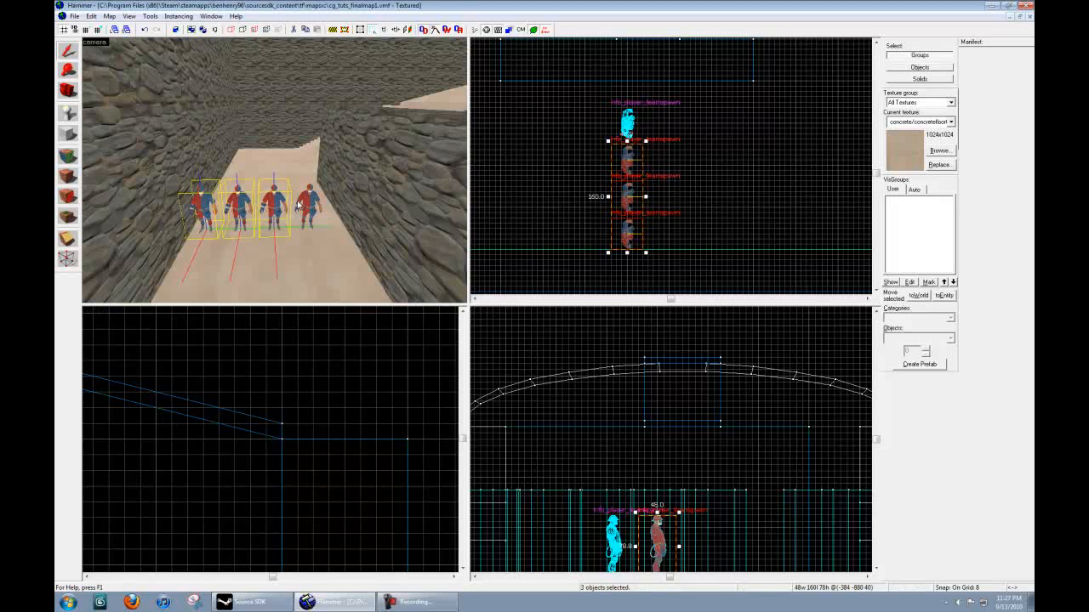
pyautogui.keyDown('ctrl'); pyautogui.click(313, 205); pyautogui.keyUp('ctrl')
pyautogui.moveTo(619, 162); pyautogui.dragTo(667, 156)
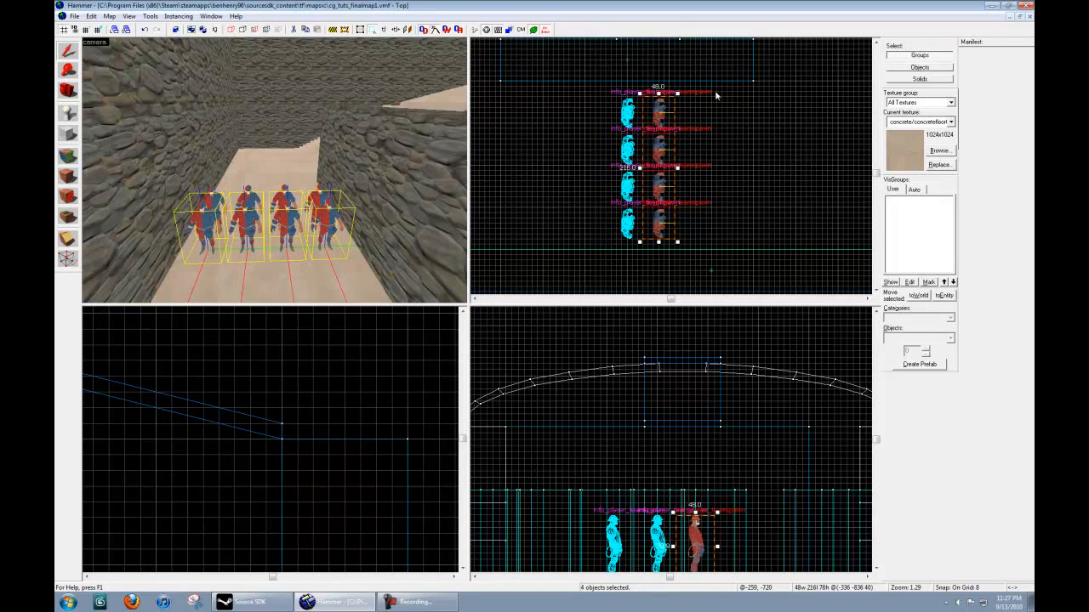
pyautogui.click(772, 96)
# Examine the spawn groups and the rest of the room from above in the 3D view.
pyautogui.press('z')
pyautogui.press('s')
pyautogui.press('z')
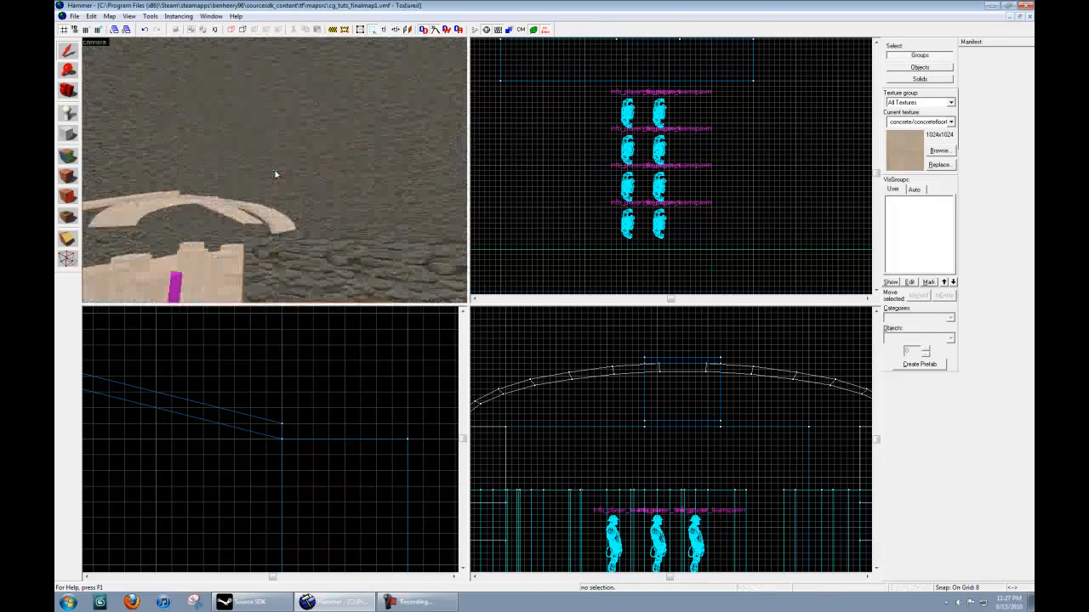
pyautogui.press('s')
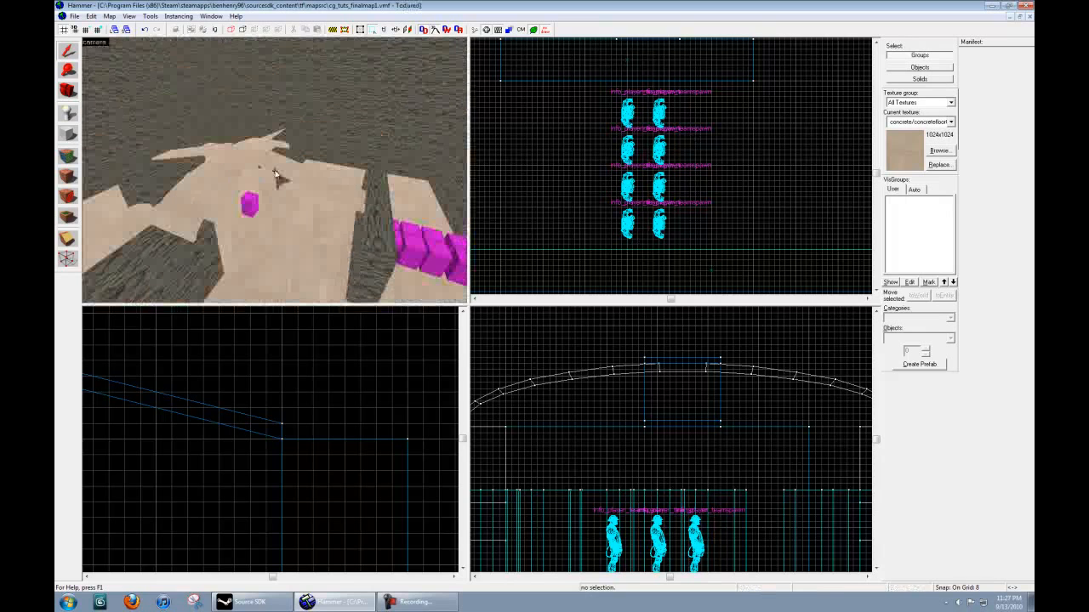